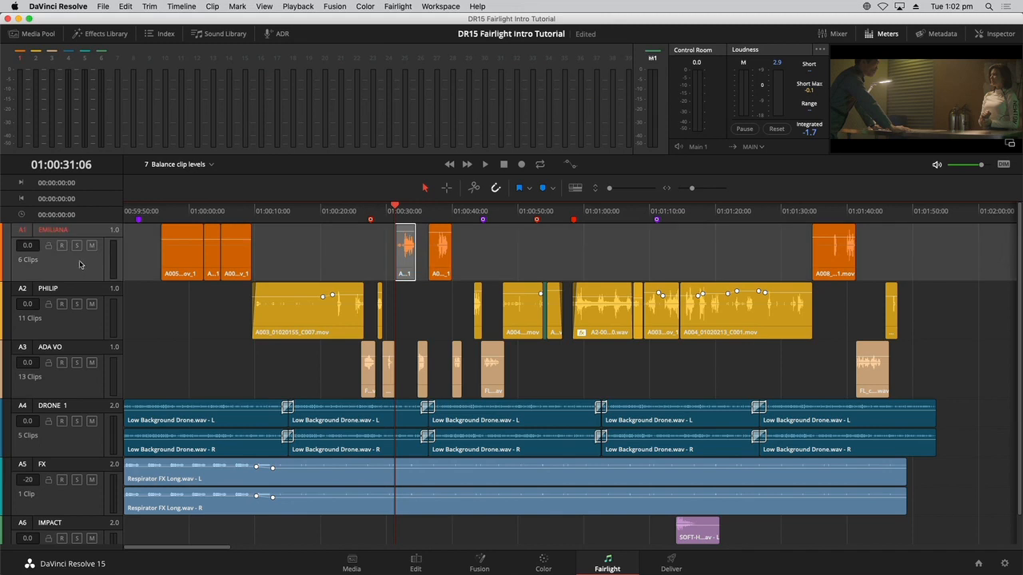
click(82, 322)
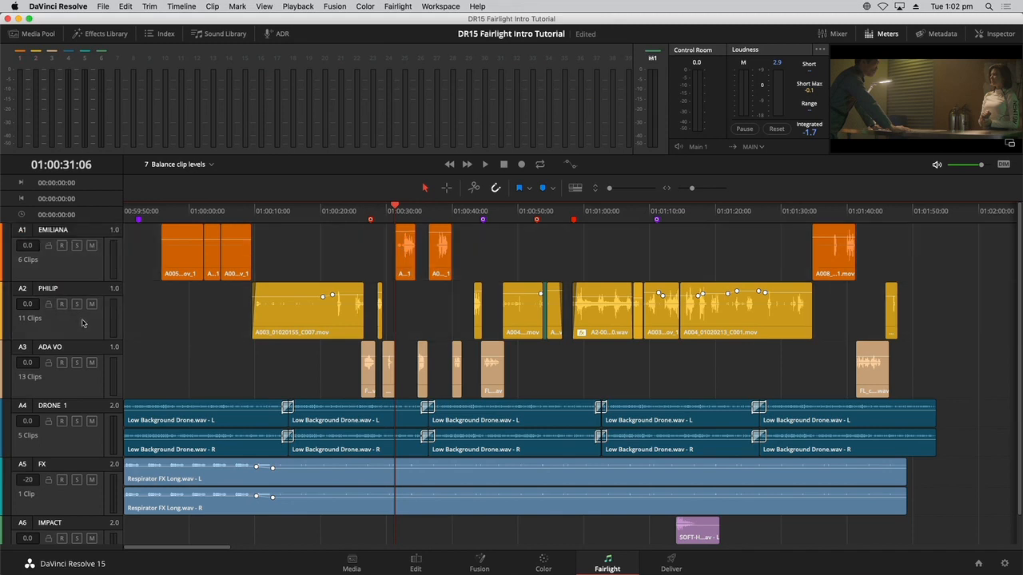
click(83, 382)
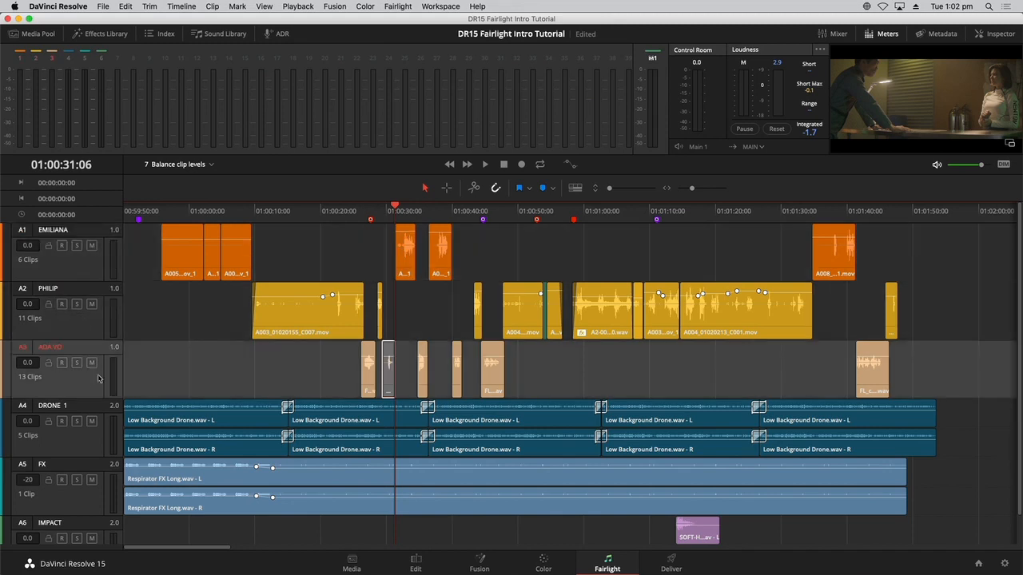
click(90, 275)
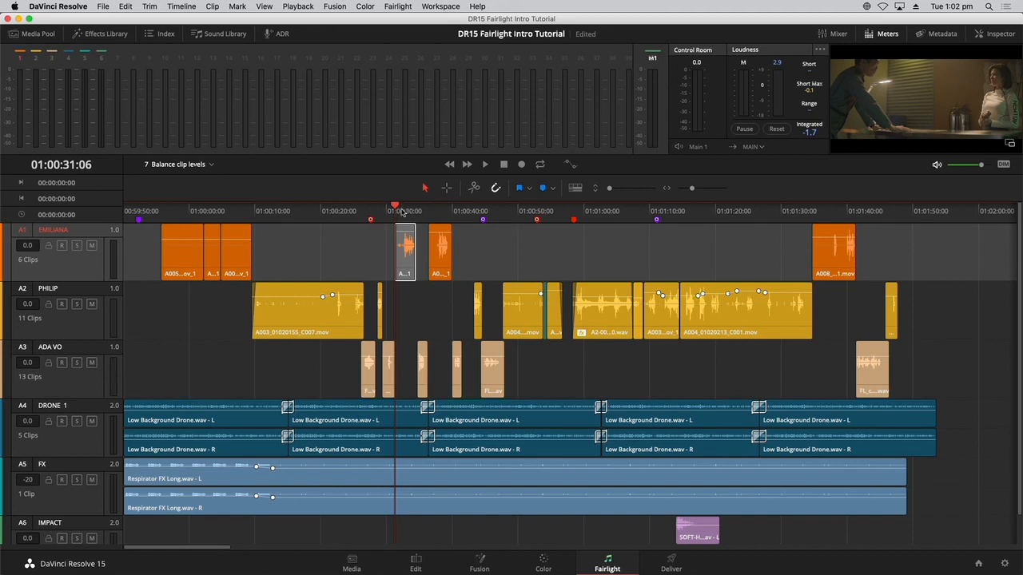
click(385, 243)
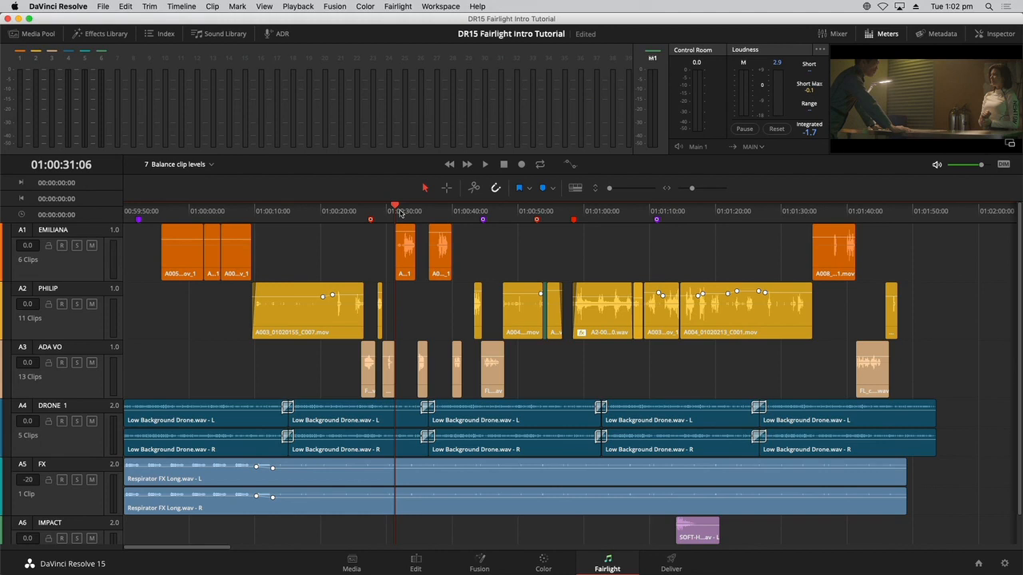
- Display the mixer beside the timeline and widen it to show the channel strips of all six tracks
key(super+equal)
key(super+equal)
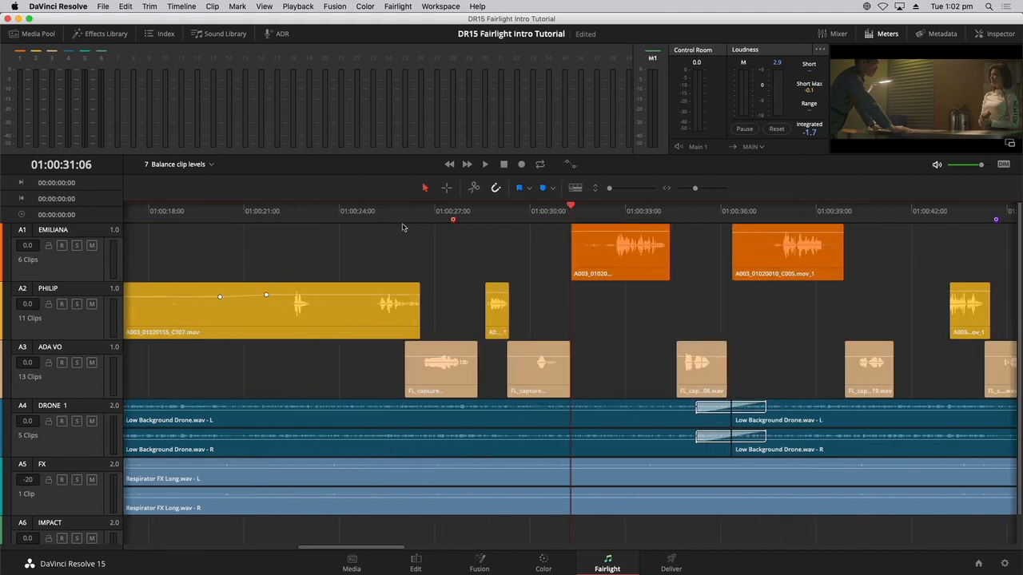
drag(372, 550, 430, 552)
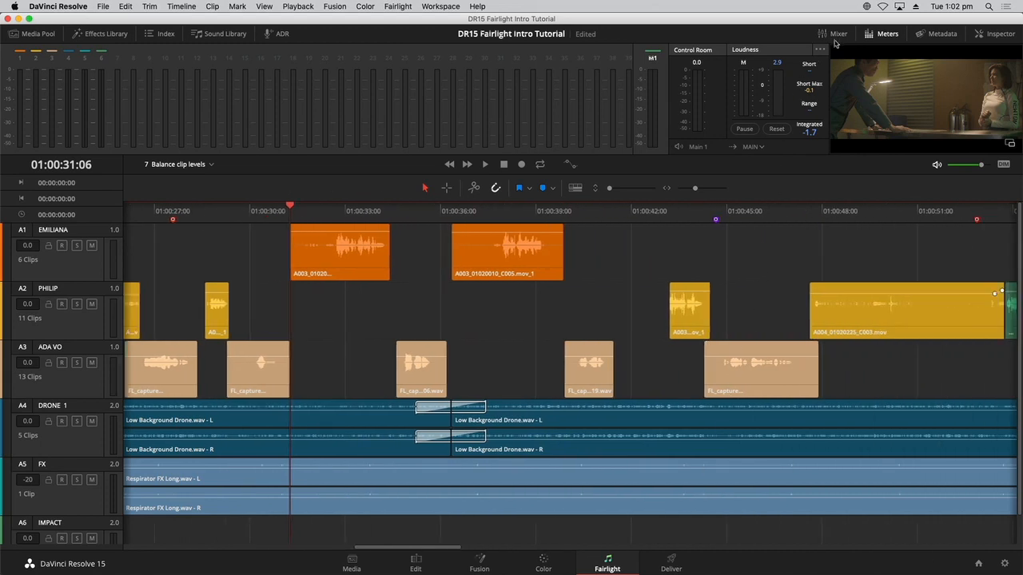
click(835, 36)
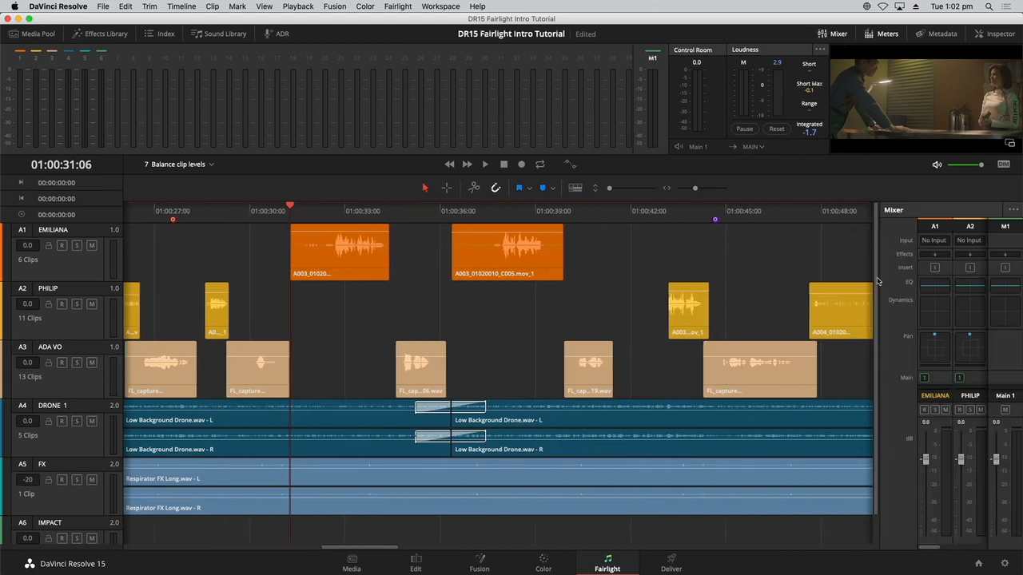
drag(879, 278, 736, 304)
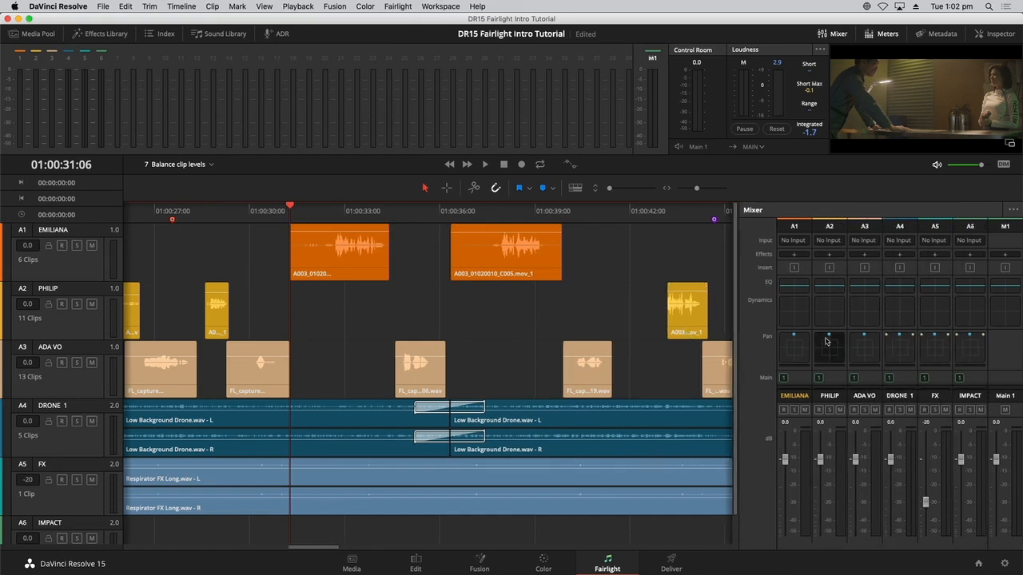
- Solo dialogue track A1 and play its clip at the playhead to check the level on the channel meter
click(801, 380)
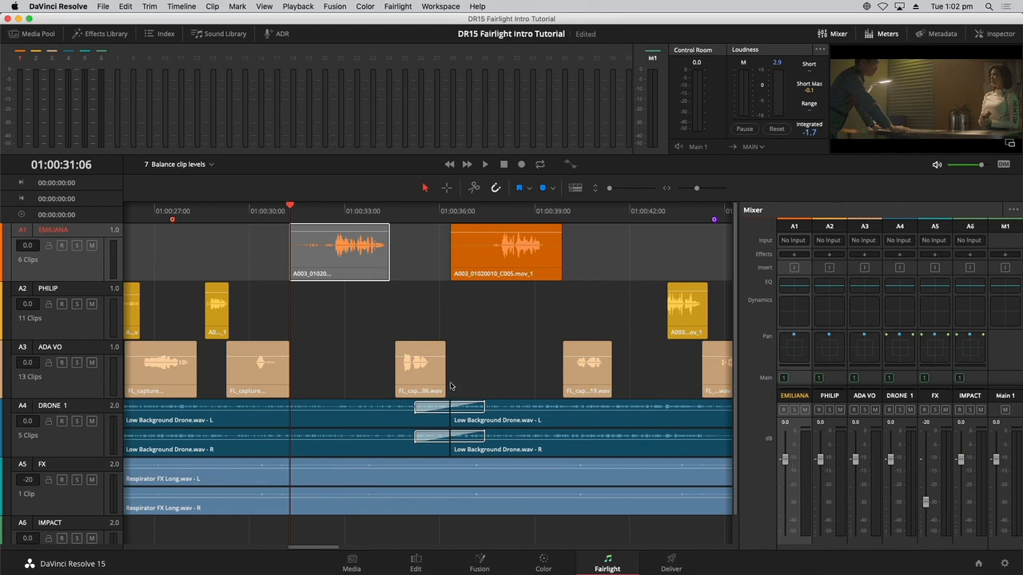
click(78, 247)
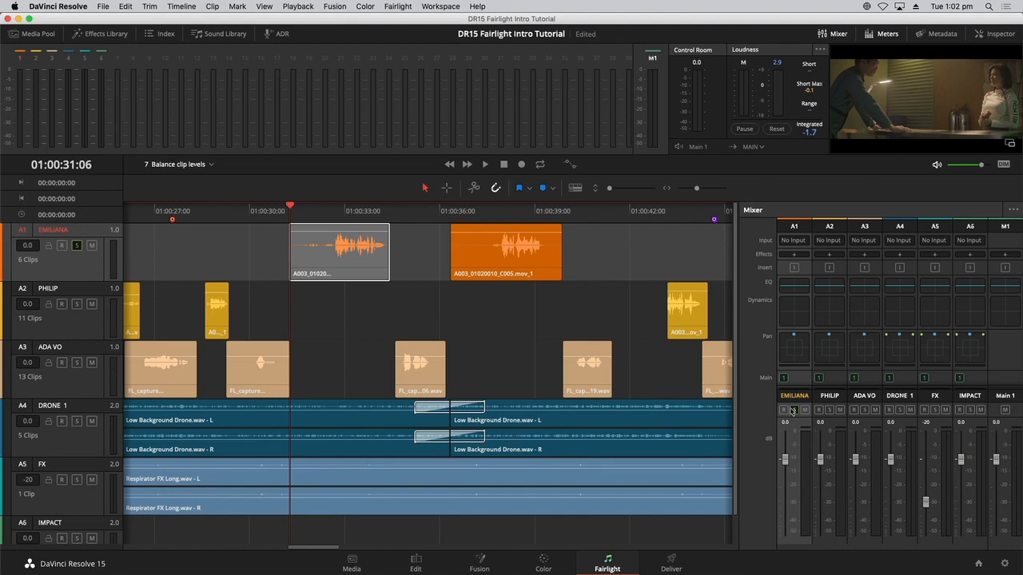
key(space)
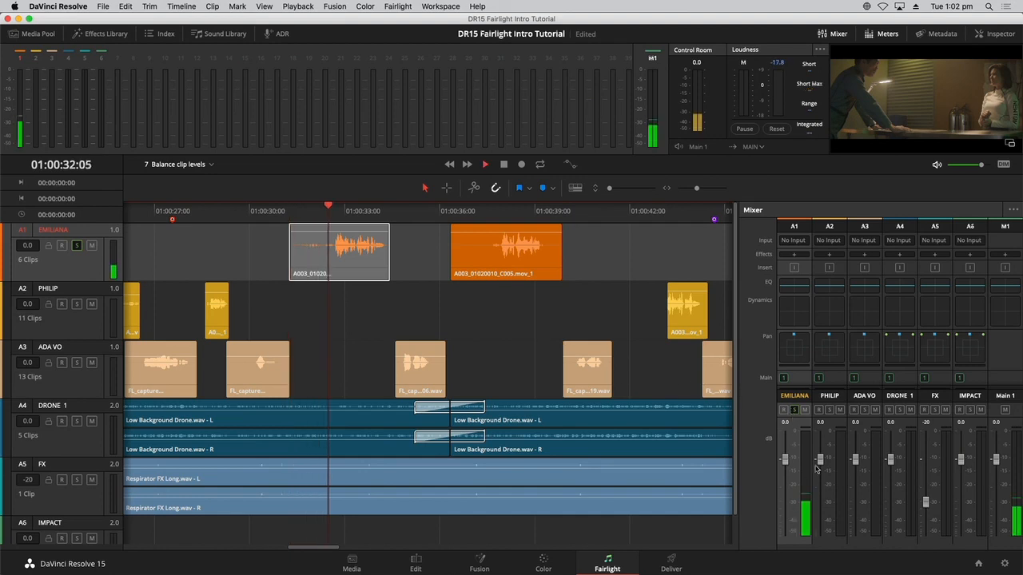
key(space)
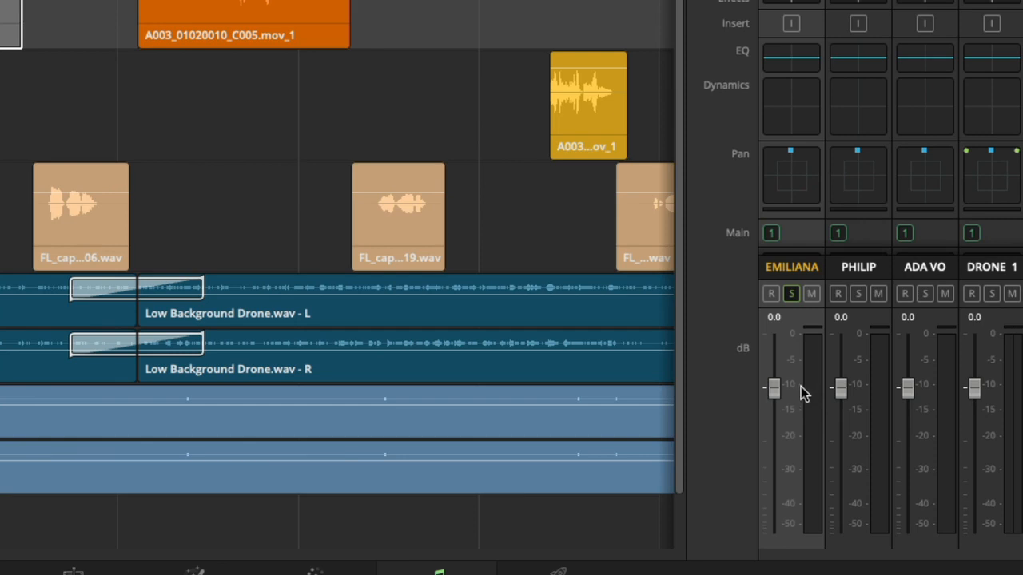
key(space)
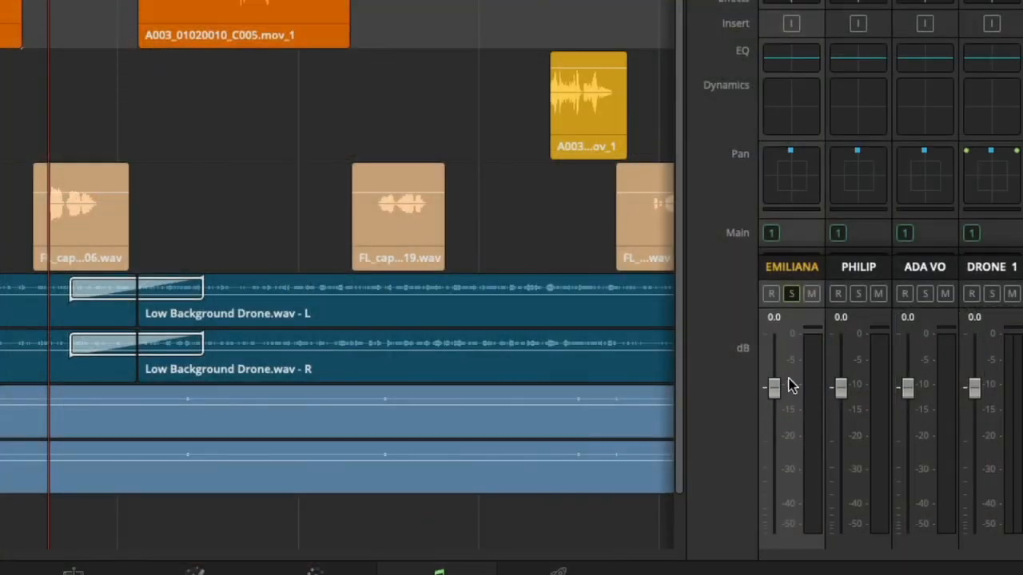
key(space)
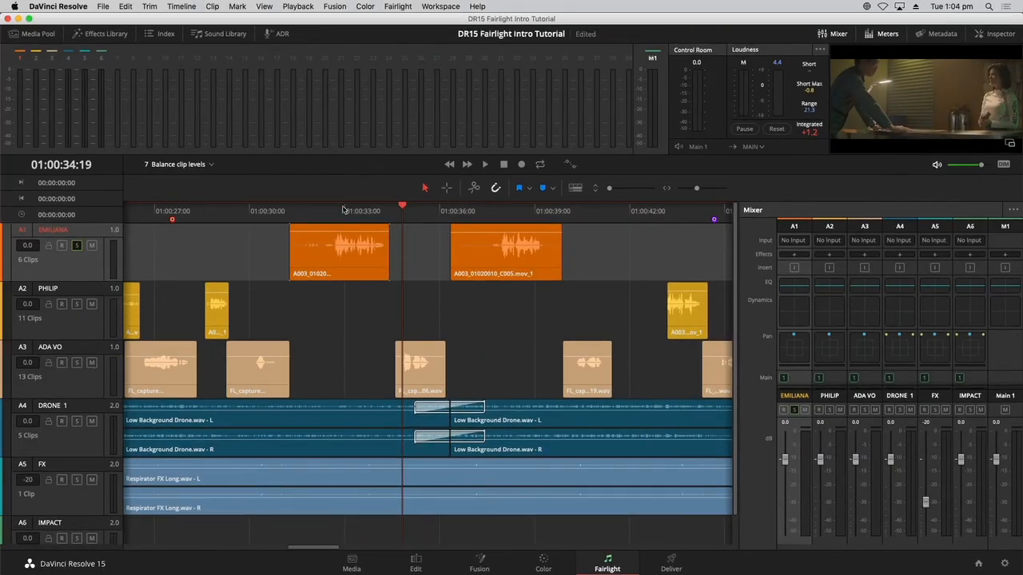
- Lower the volume of the A1 clip under 01:00:33:04 slightly, to about 13.7 dB
click(351, 211)
click(348, 256)
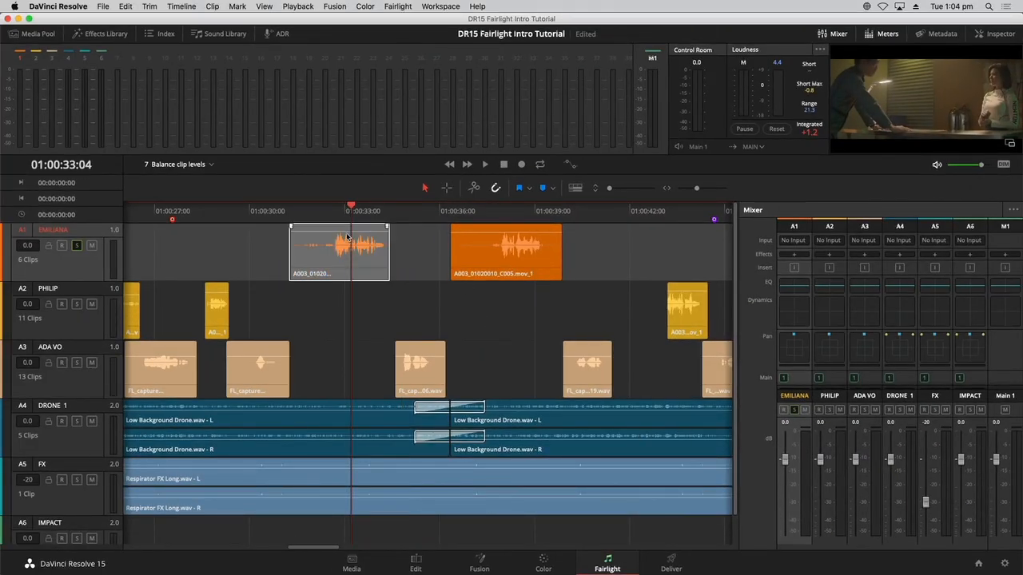
drag(348, 232, 348, 234)
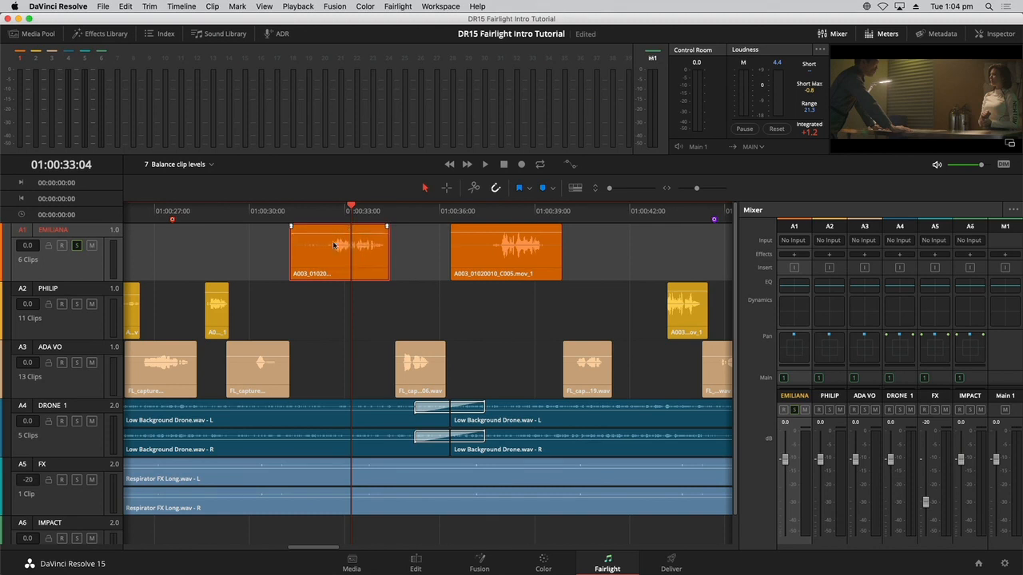
- Enlarge the track height and play the adjusted A1 clip from 01:00:32:14 to check its level
key(super+equal)
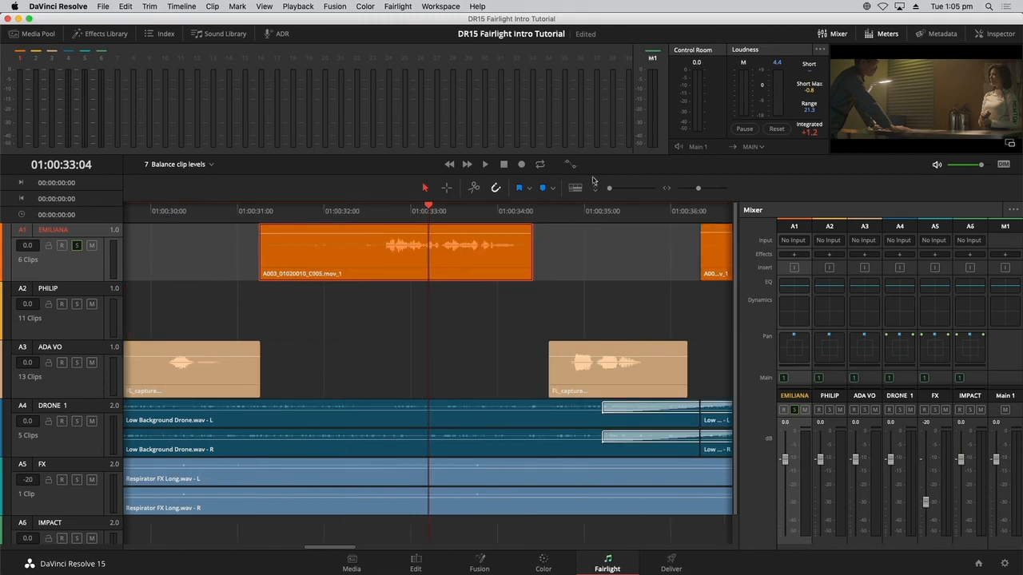
drag(611, 190, 623, 190)
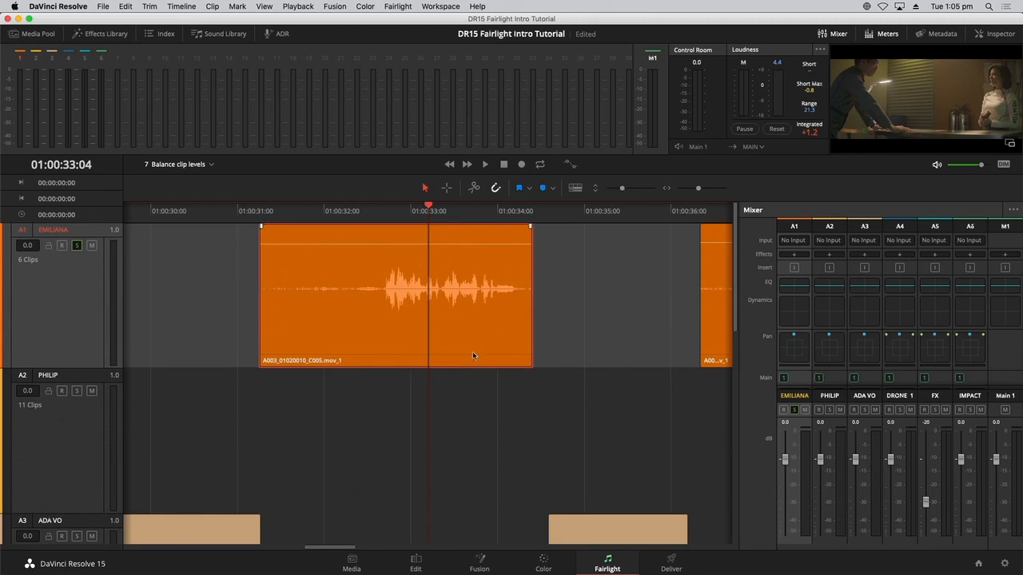
click(379, 211)
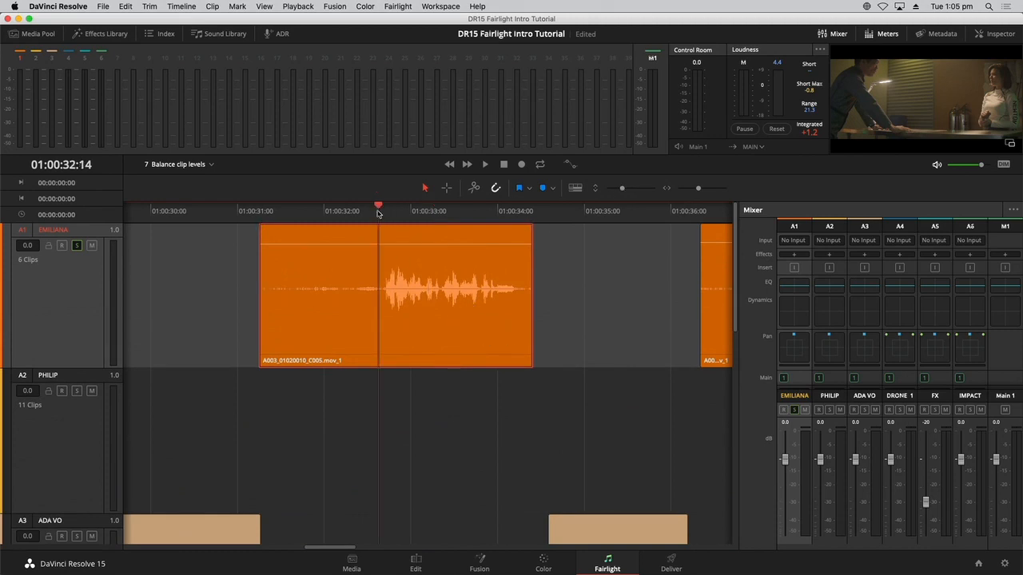
key(space)
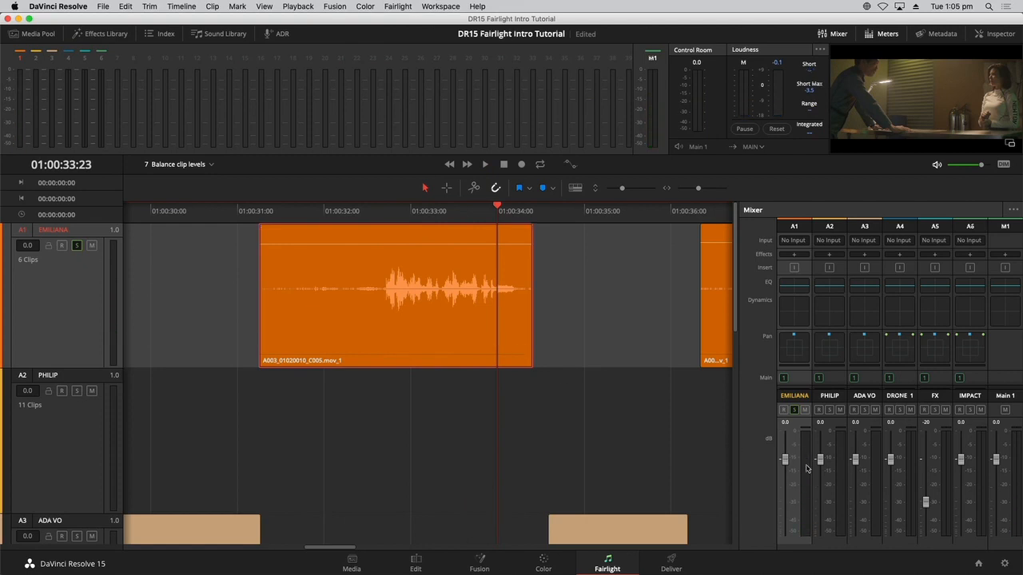
- Display the A1 clip's properties, set its volume to about 13.4 dB and replay it from 01:00:32:12
click(991, 34)
click(435, 309)
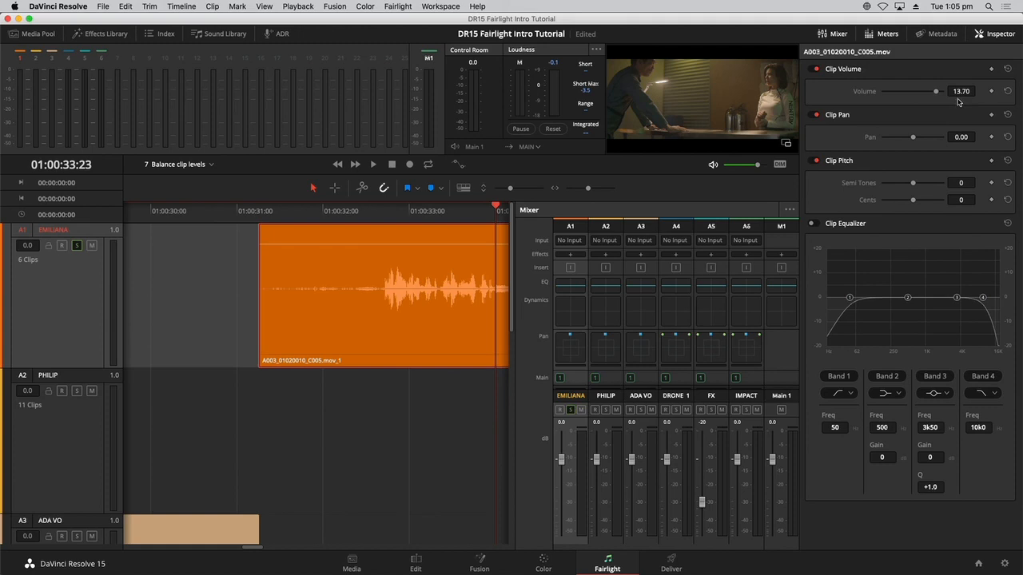
drag(410, 213, 368, 221)
double_click(399, 247)
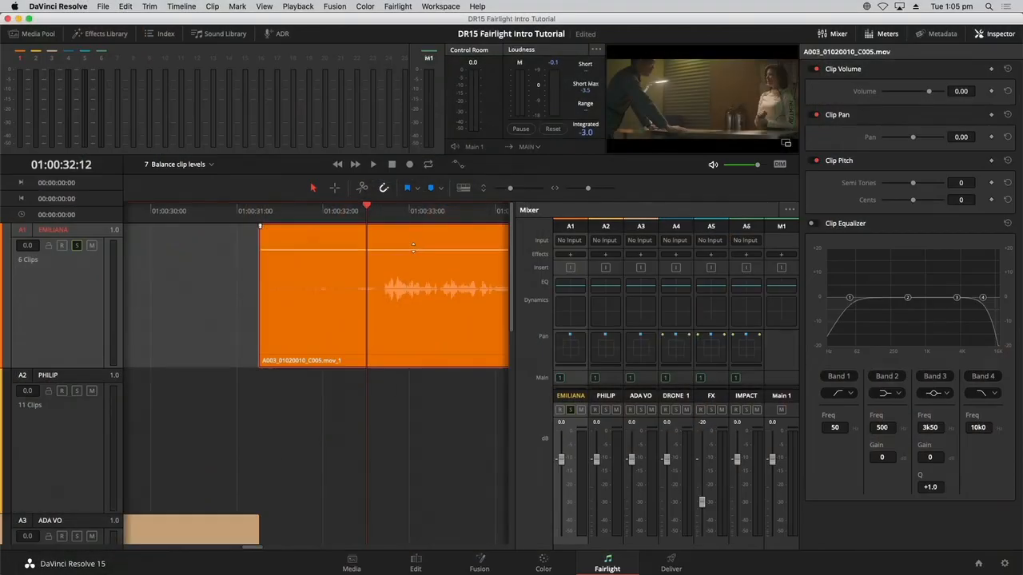
drag(413, 251, 413, 246)
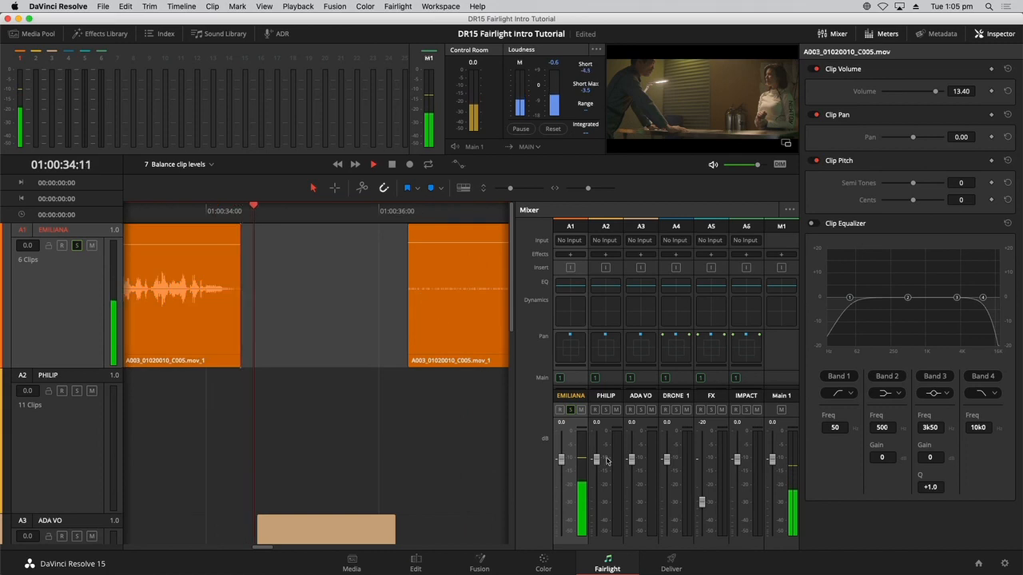
key(space)
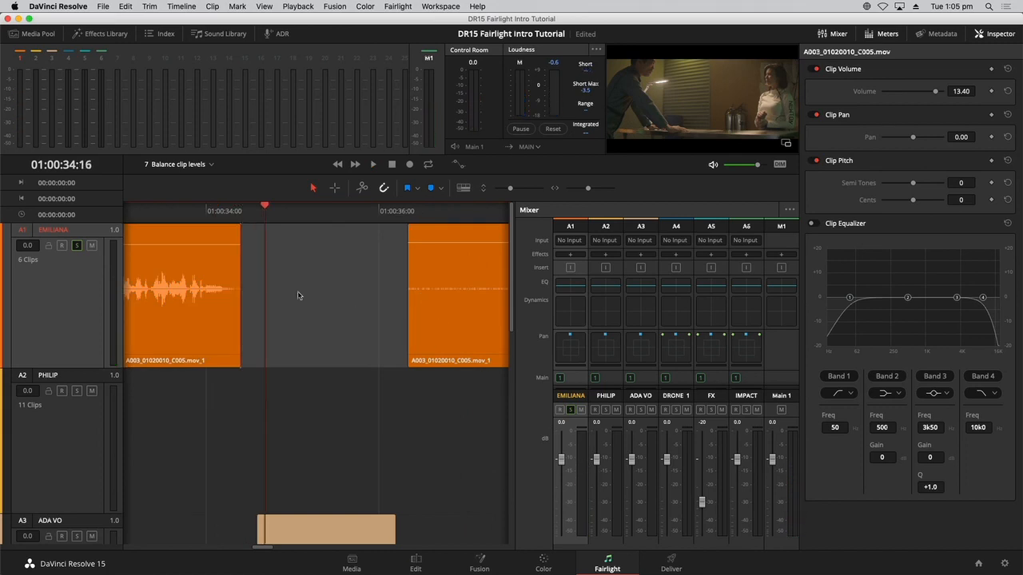
- Lower the volume of the next clip on A1 to match the previous one and play it from 01:00:37:21
key(super+minus)
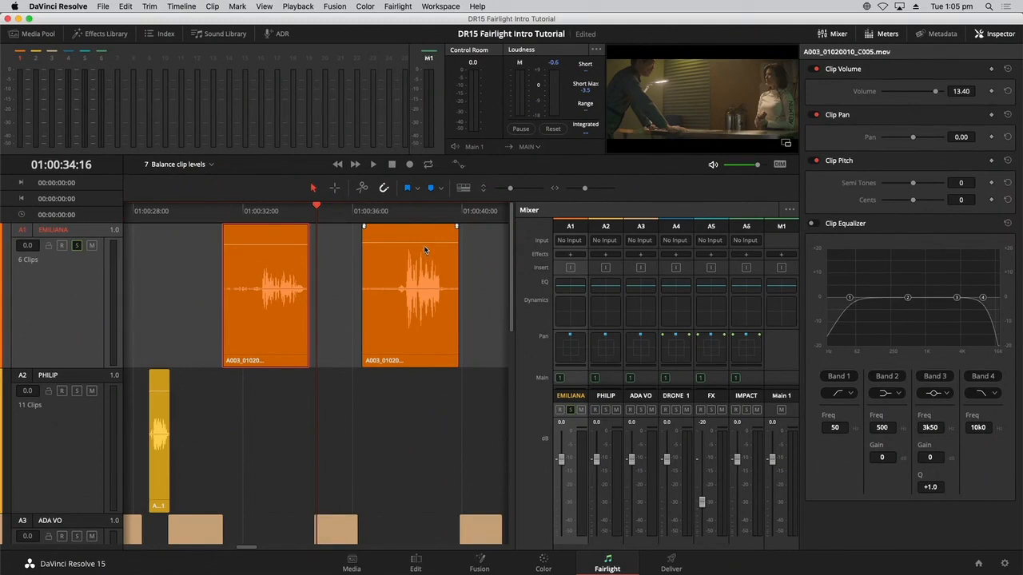
drag(427, 241, 426, 250)
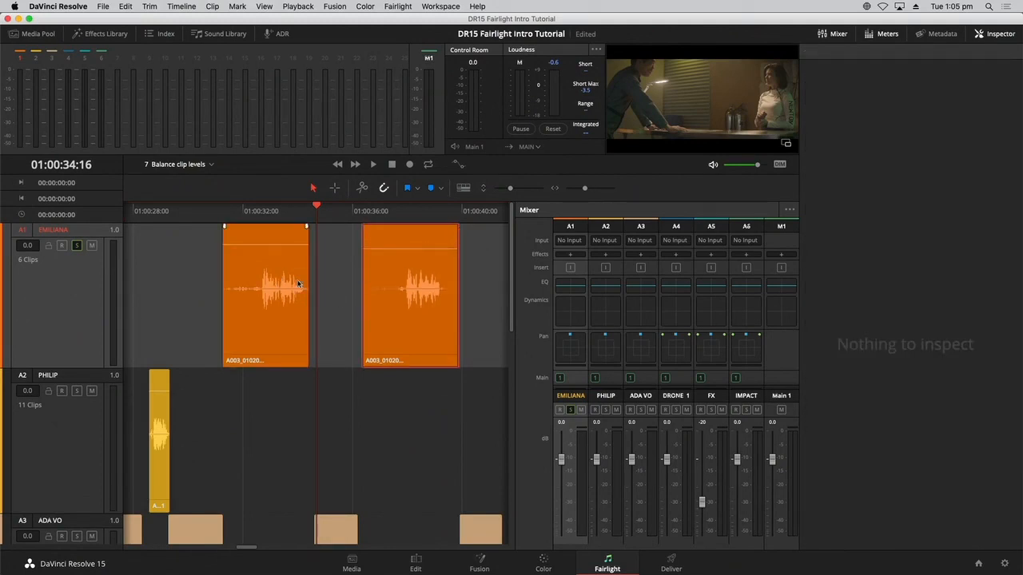
click(405, 213)
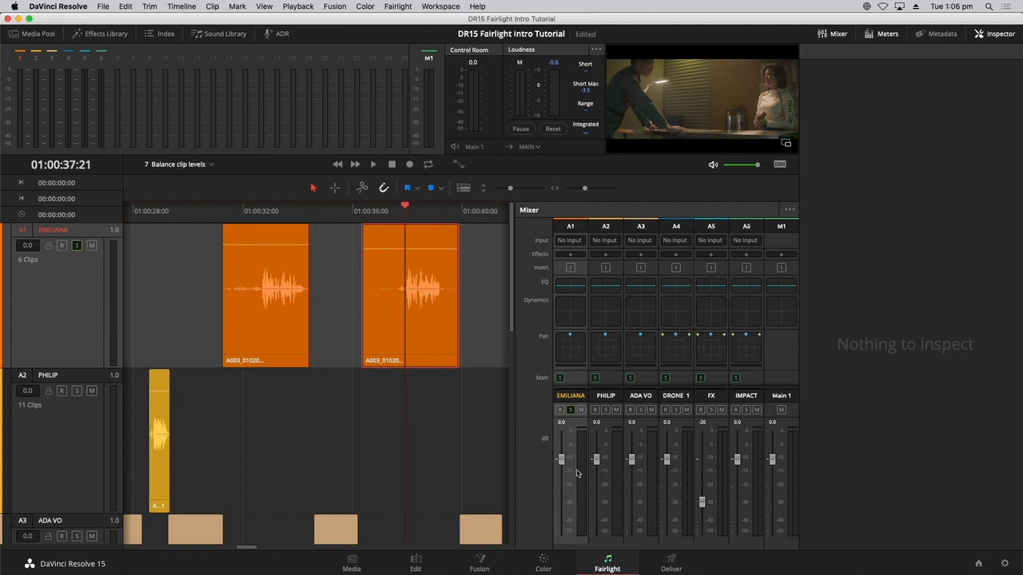
key(space)
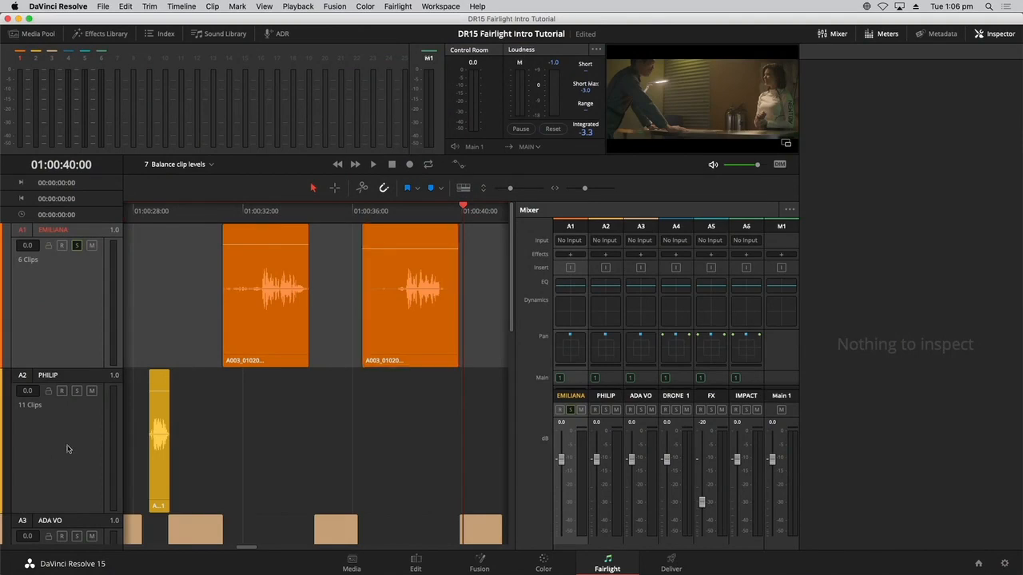
- Select track A2, place the playhead at 01:01:09:04 at the start of the keyframed clip, and hide the Inspector
click(288, 422)
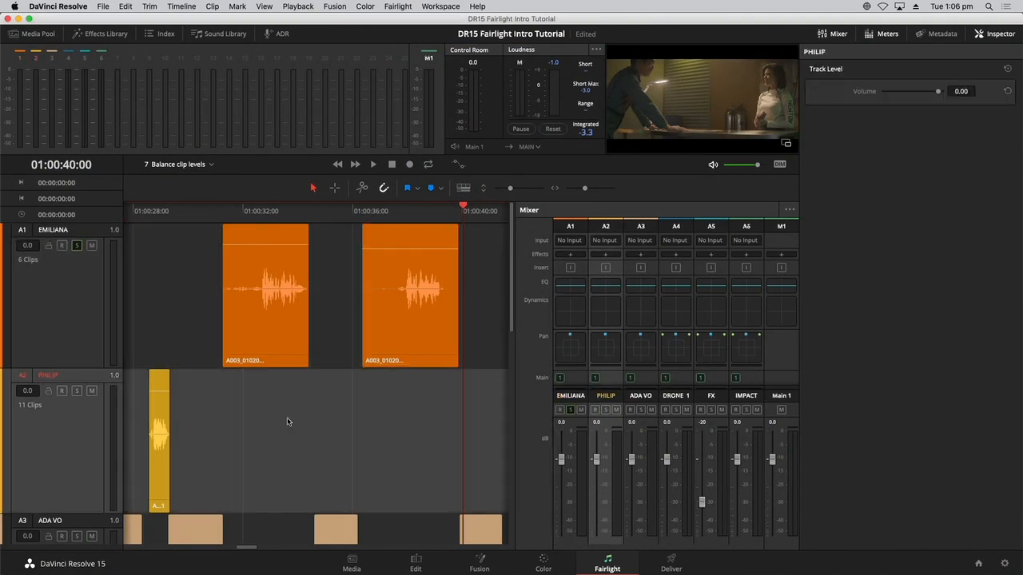
key(shift+z)
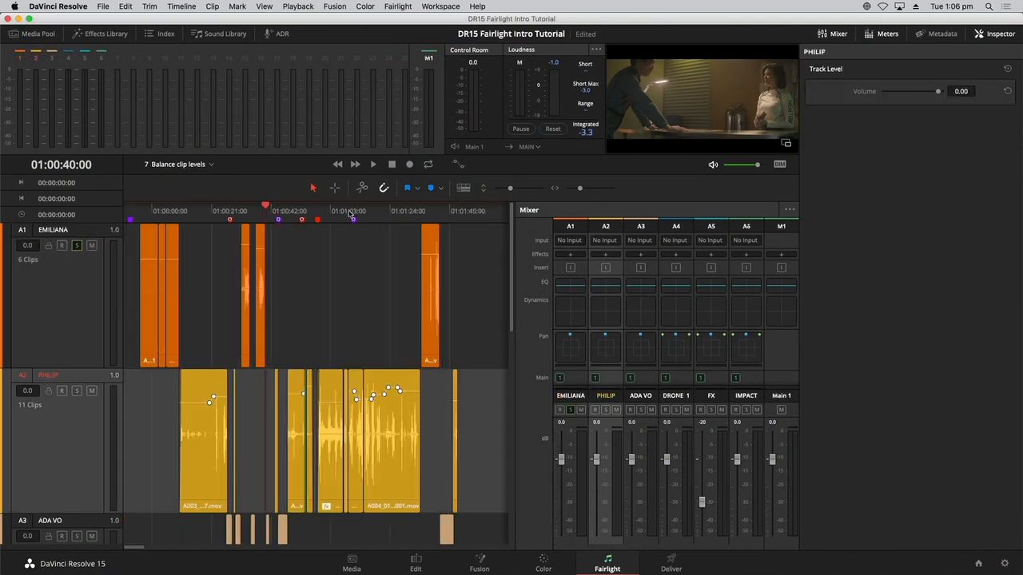
drag(352, 214, 344, 215)
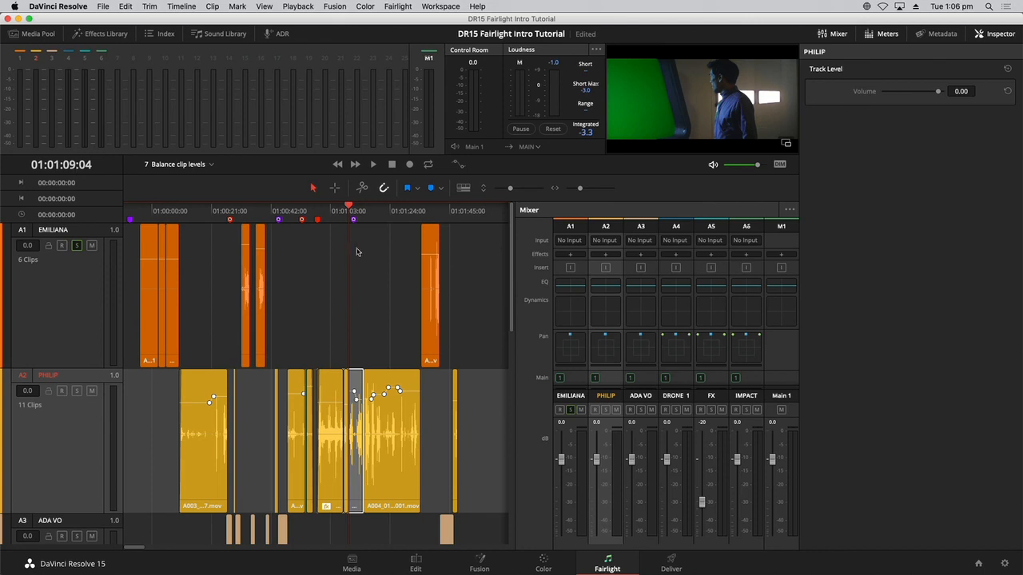
key(super+equal)
key(super+equal)
key(super+equal)
key(super+equal)
key(super+minus)
key(super+minus)
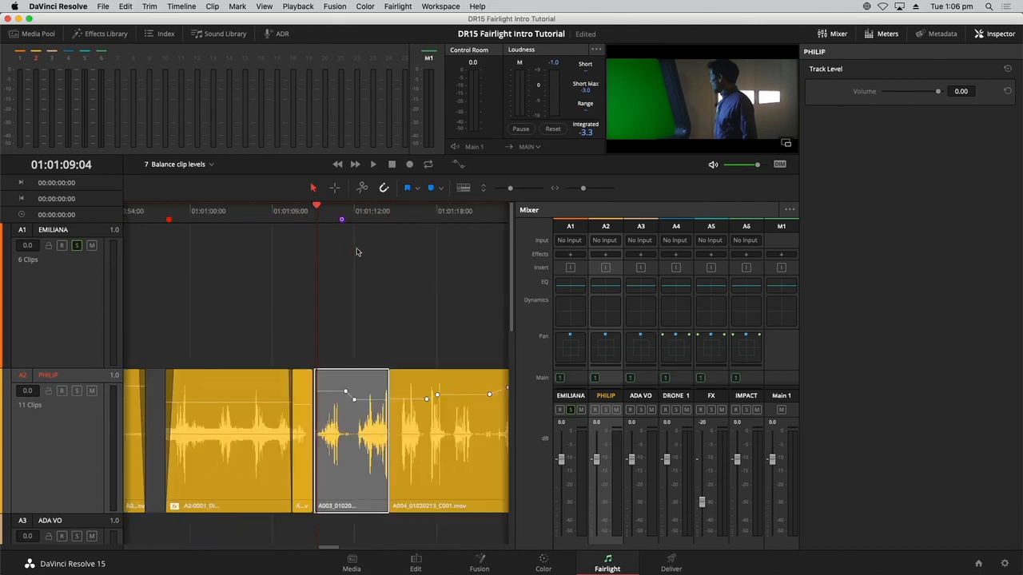
click(1004, 35)
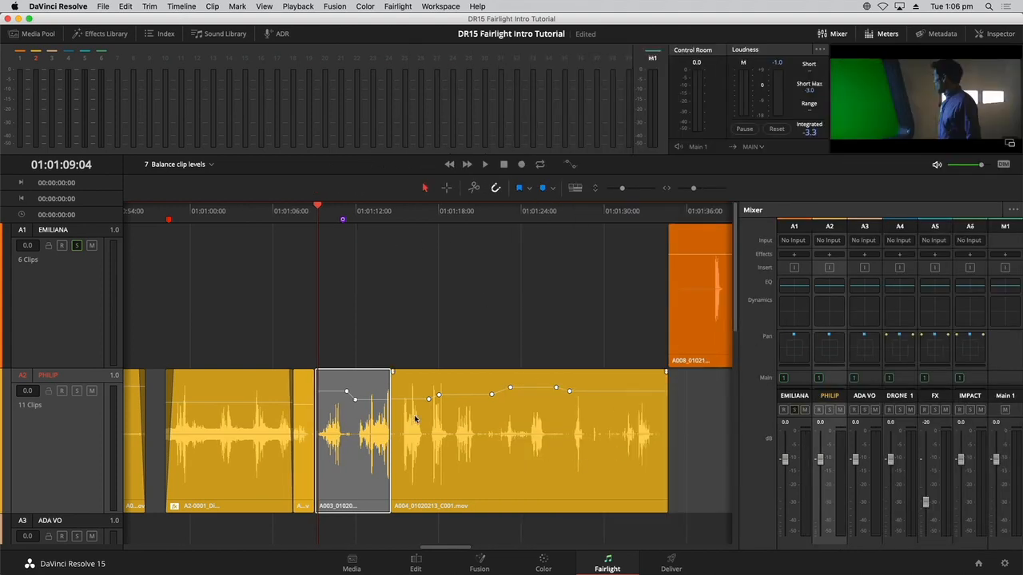
- Clear the clip selection and place the playhead at 01:01:11:22, on the second volume keyframe of the A2 clip
click(375, 263)
click(356, 218)
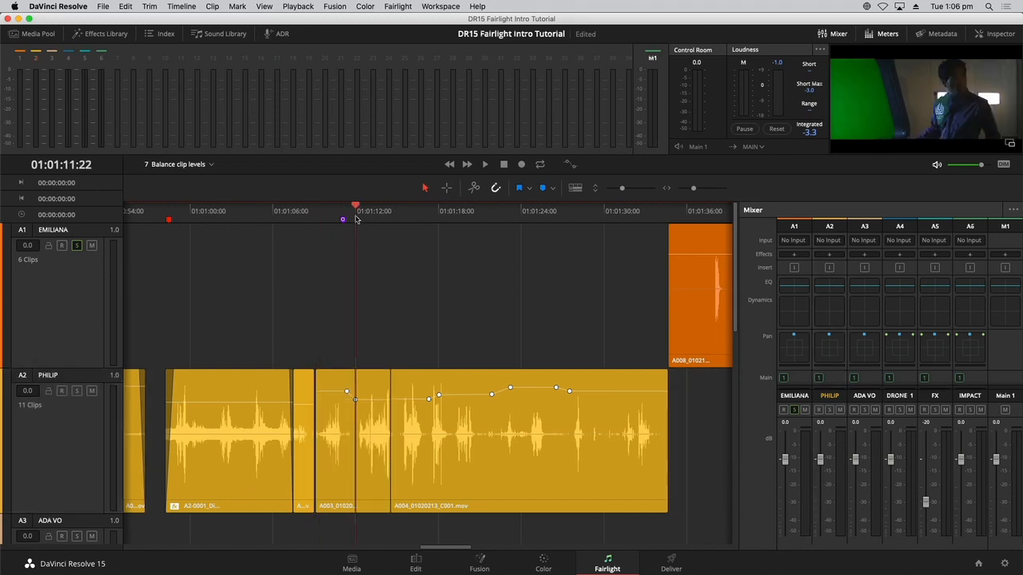
key(super+equal)
key(super+equal)
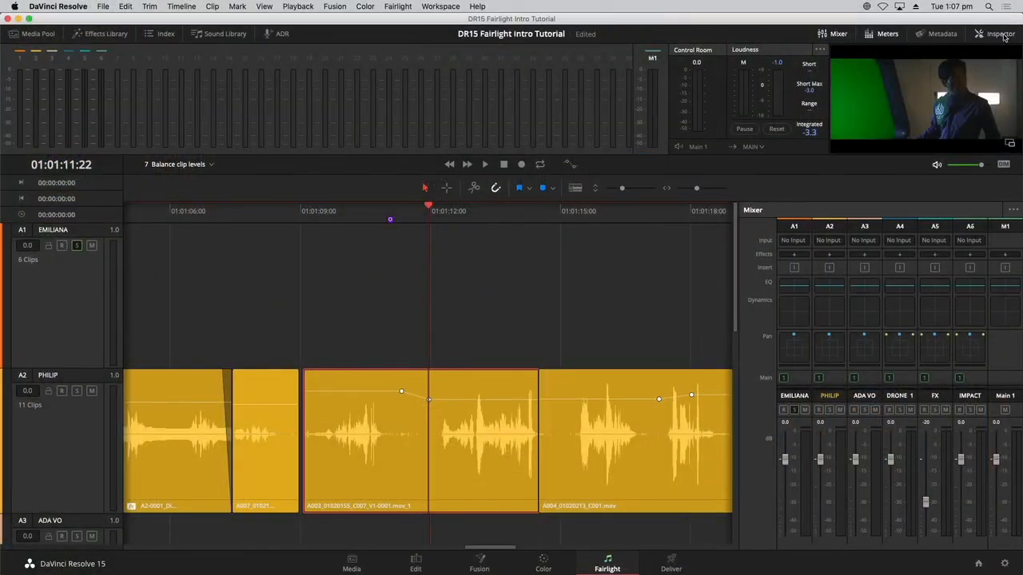
- Display the selected A2 clip's properties, reset its Clip Volume to remove the volume keyframes, and hide the Inspector
click(1001, 33)
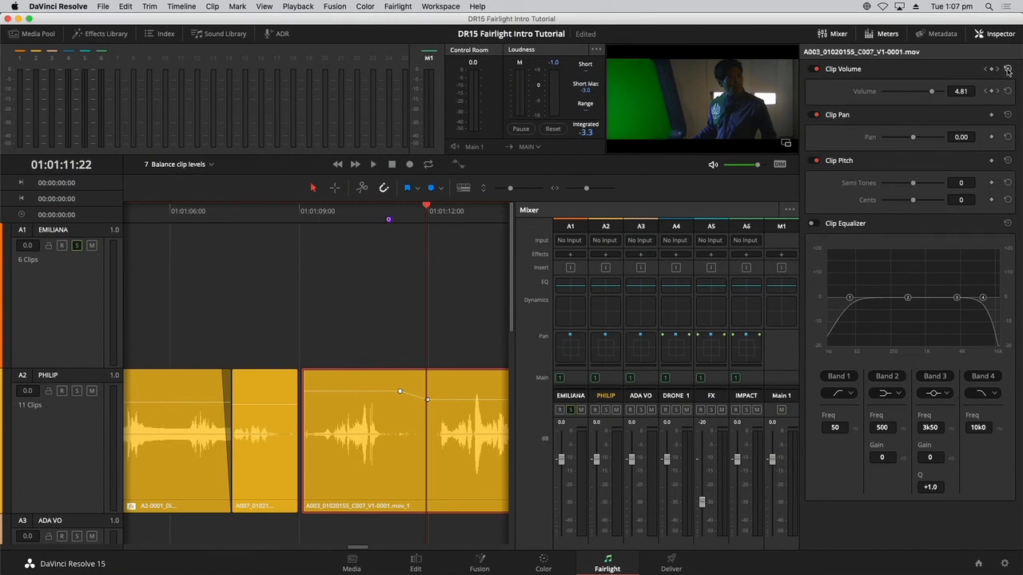
click(1007, 69)
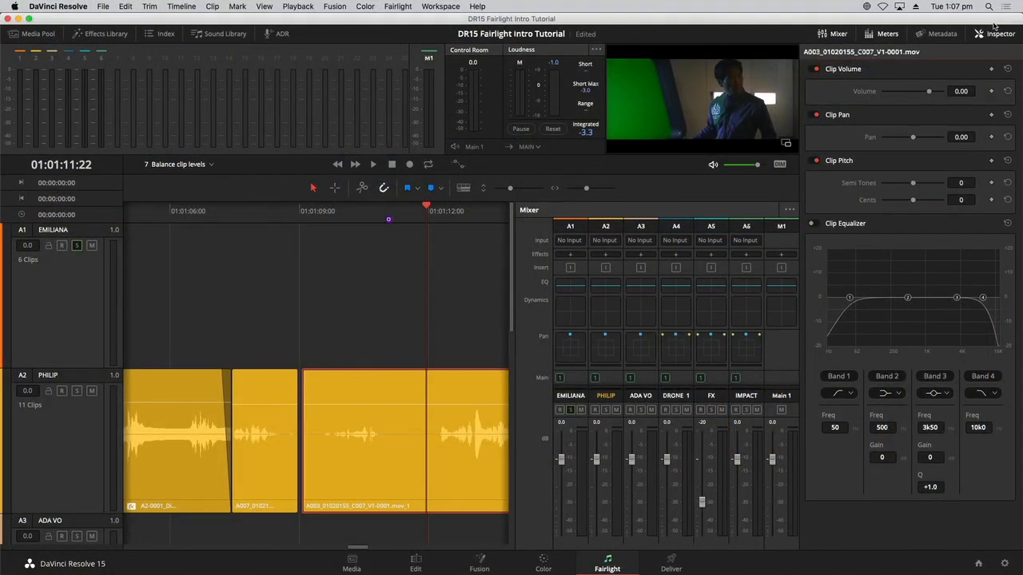
click(992, 32)
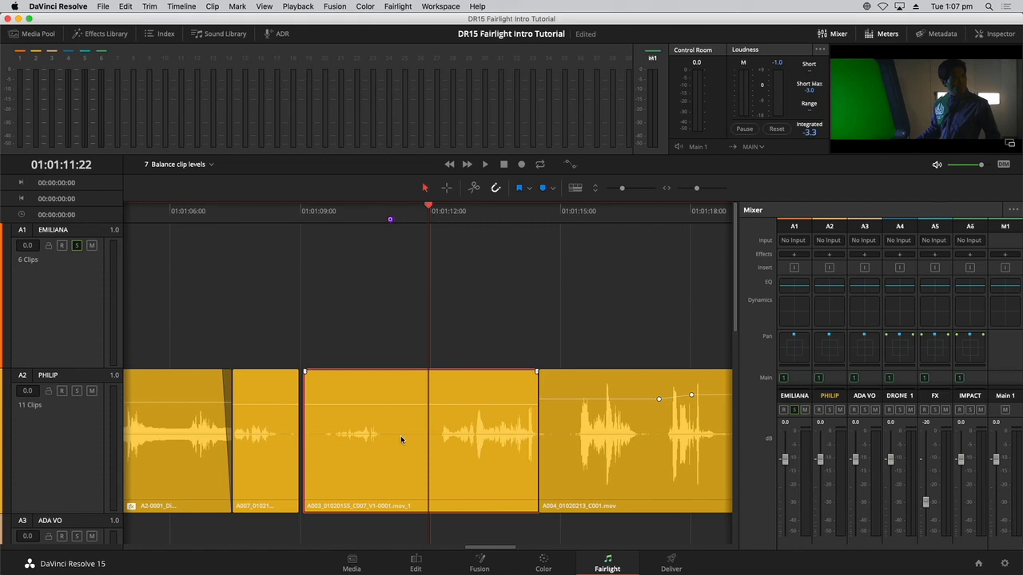
- Add two volume keyframes in the pause between the A2 clip's two phrases and raise the level before the first keyframe
scroll(402, 439, down, 3)
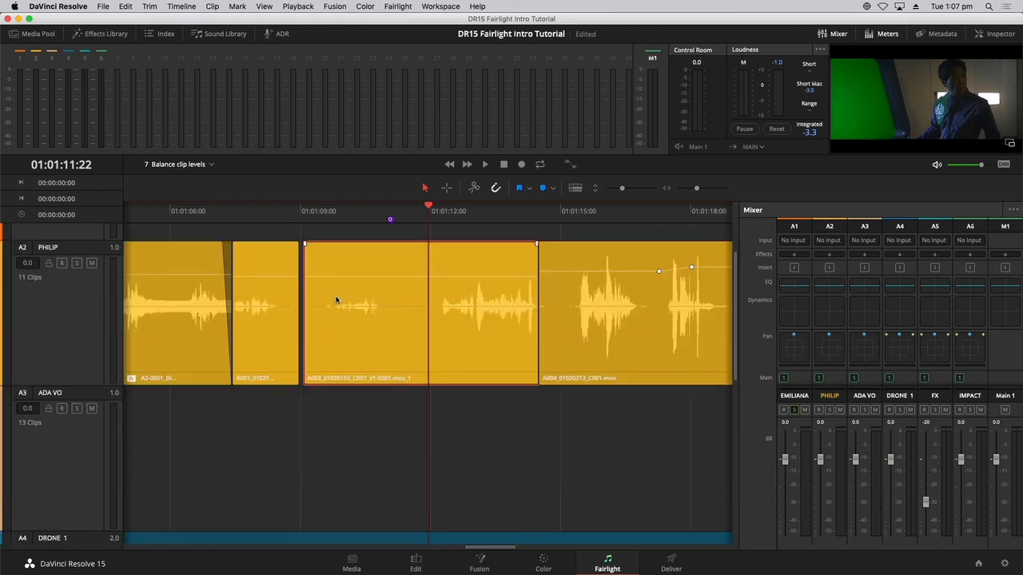
click(328, 212)
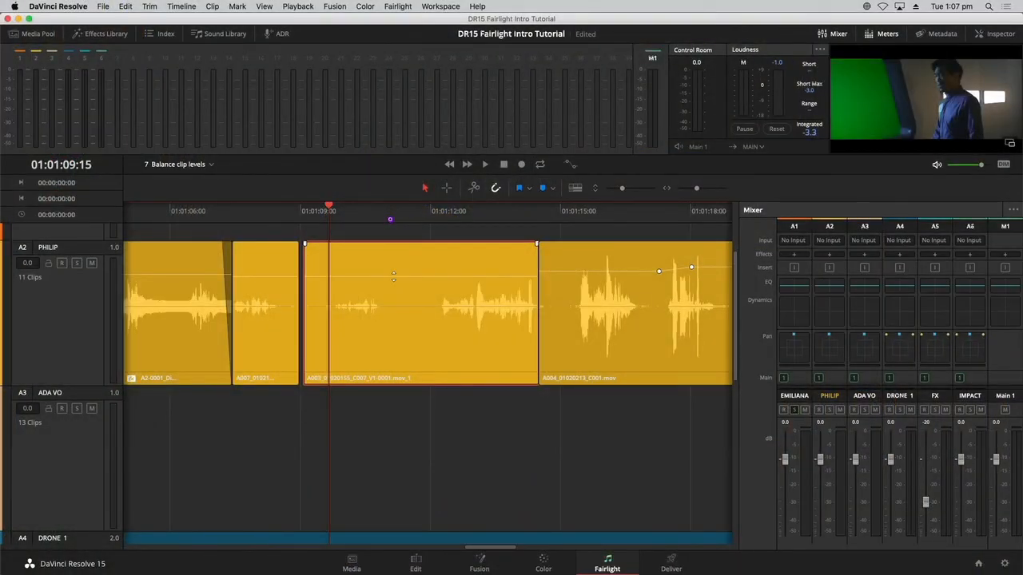
alt+click(393, 276)
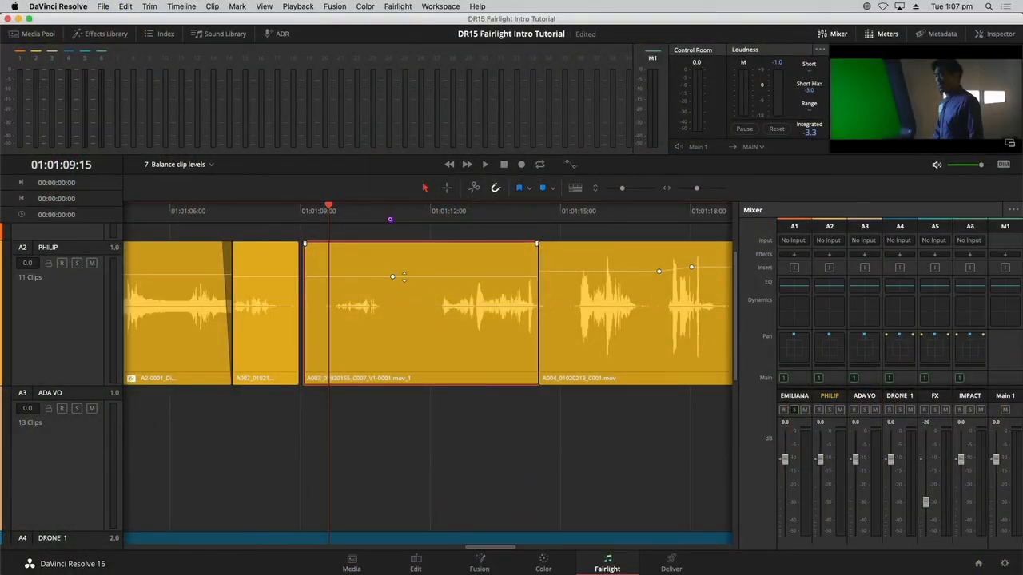
alt+click(405, 277)
drag(365, 277, 365, 266)
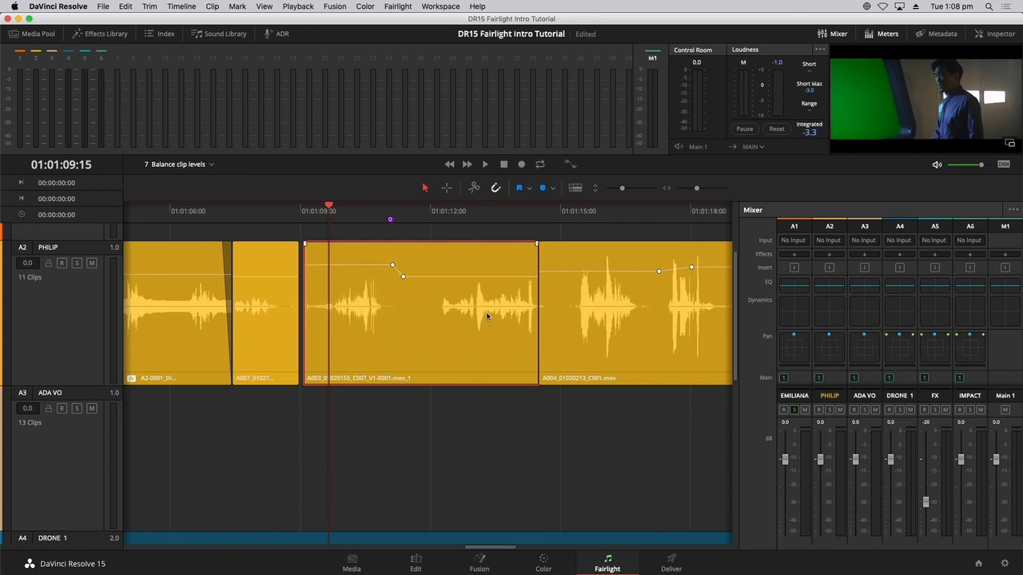
- Solo track A2 instead of A1 and play the A2 clip with its new keyframes from about 01:01:09:18
click(308, 219)
key(space)
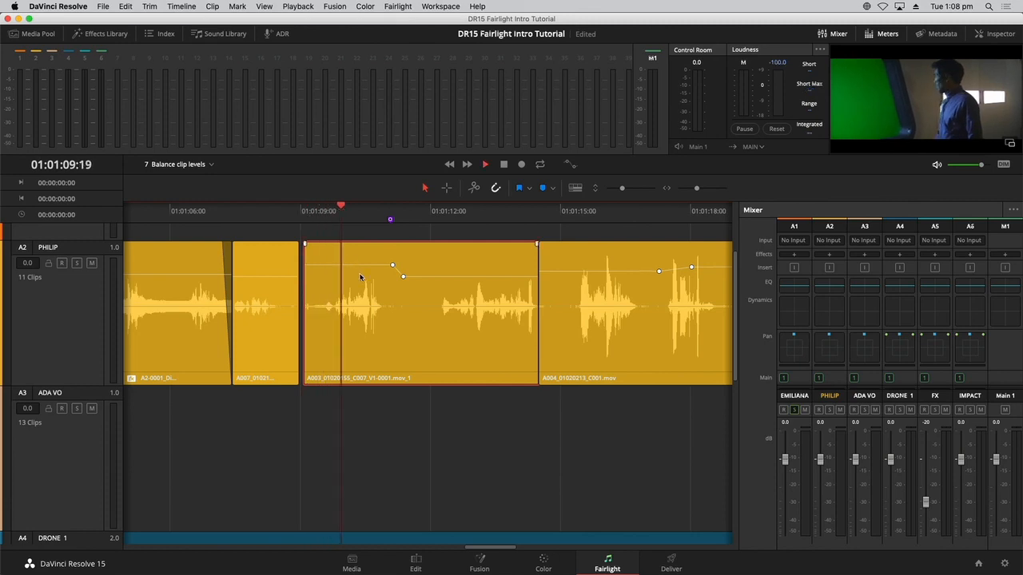
key(space)
click(335, 219)
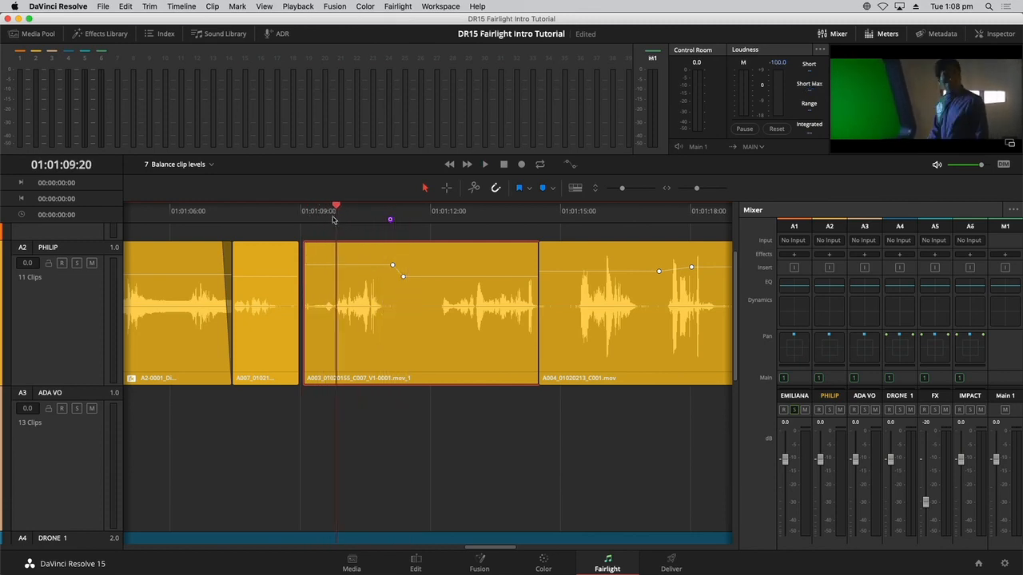
click(71, 260)
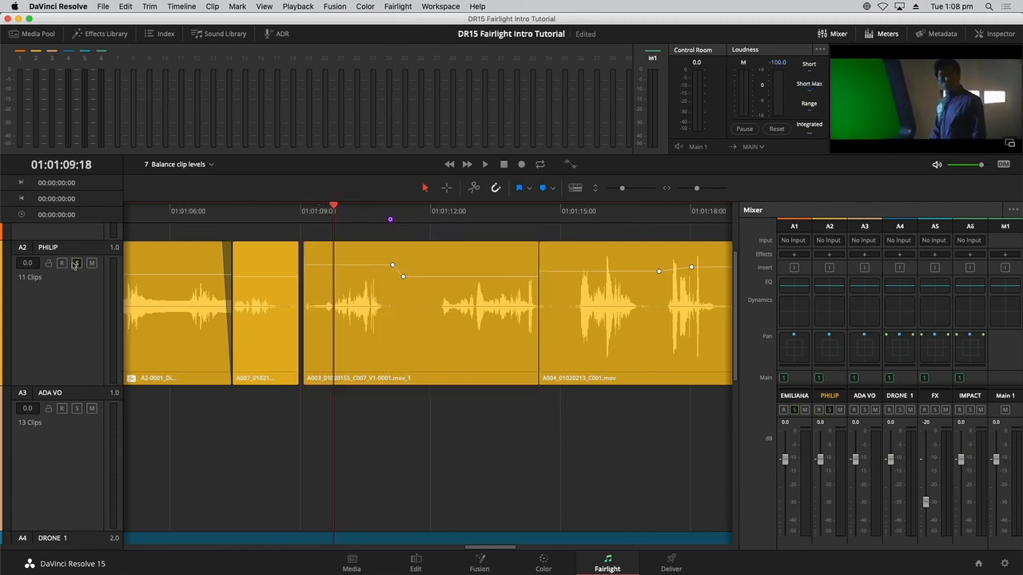
scroll(72, 263, down, 5)
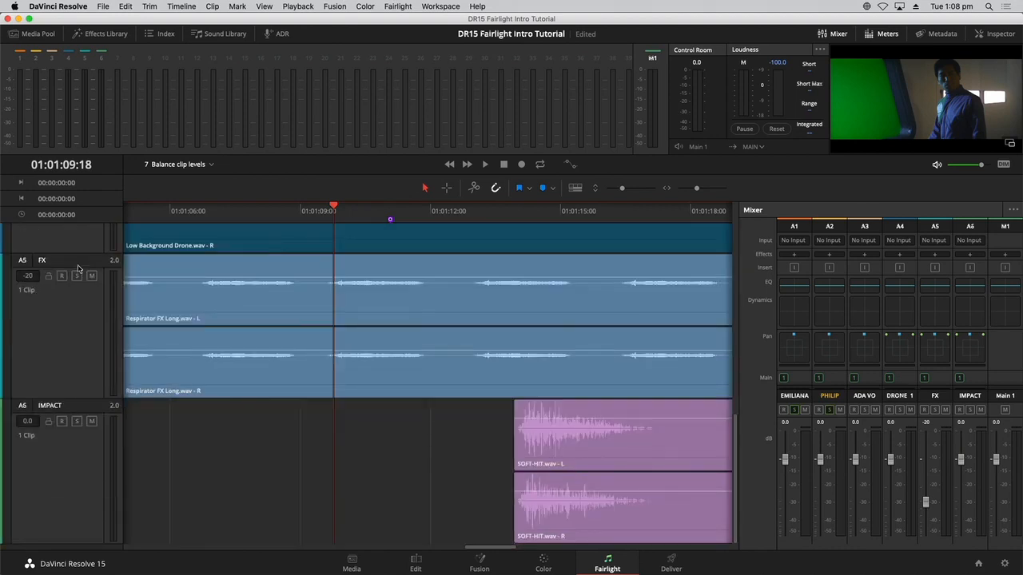
scroll(77, 270, up, 6)
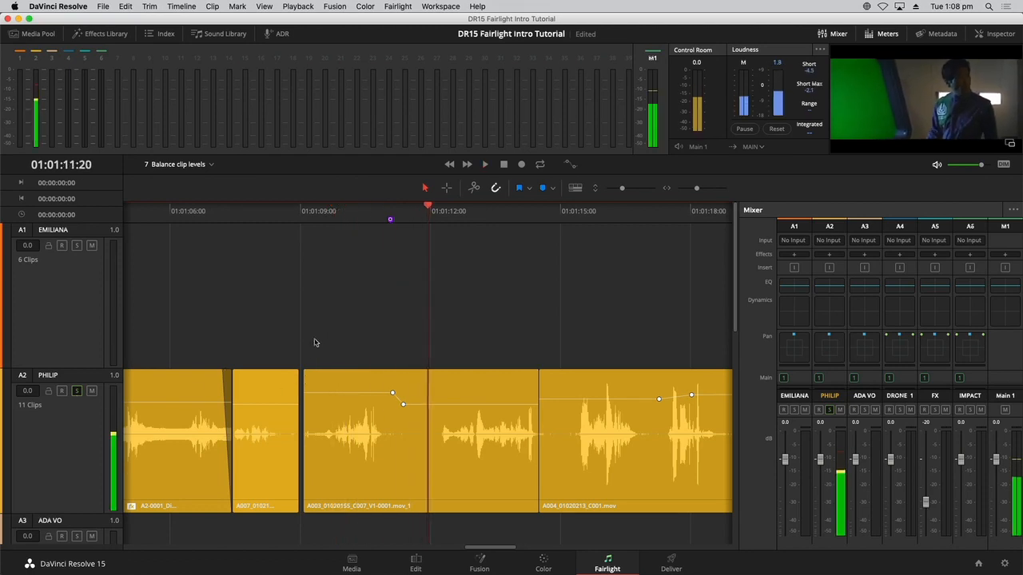
key(space)
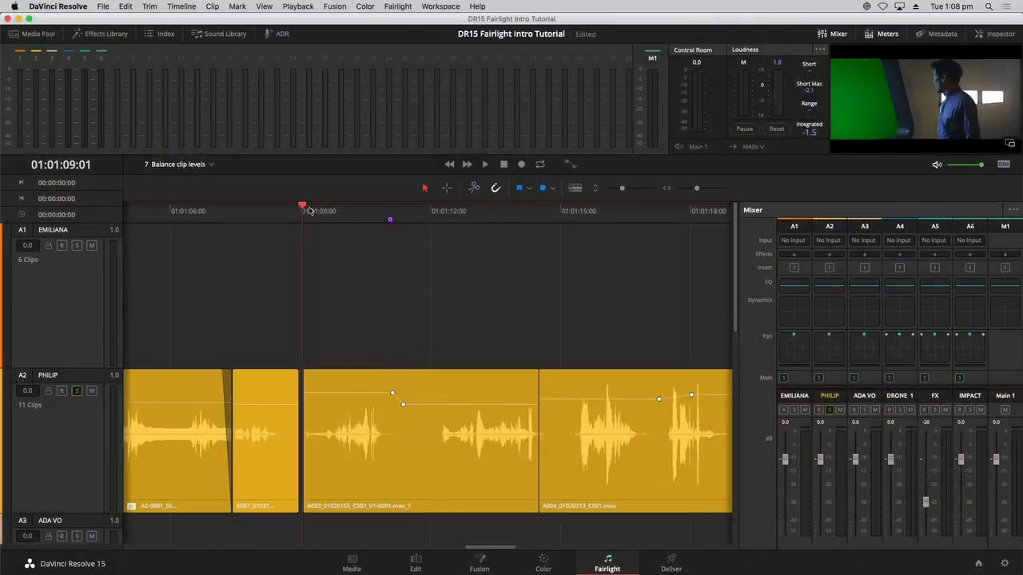
- Play the A2 clip from 01:01:09:02 with Play Again, and slightly lower and recheck its volume before the first keyframe
drag(313, 211, 313, 211)
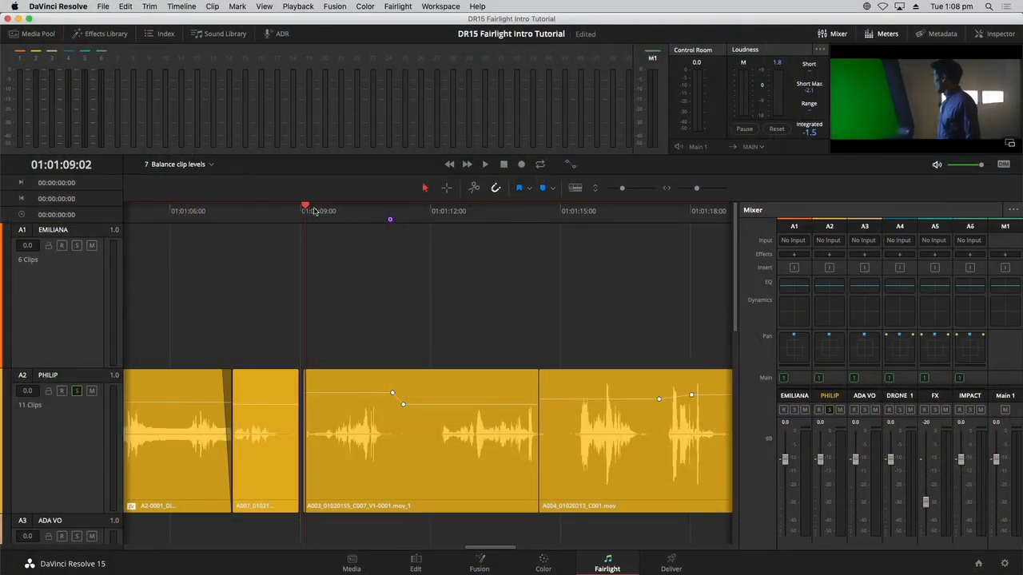
click(298, 6)
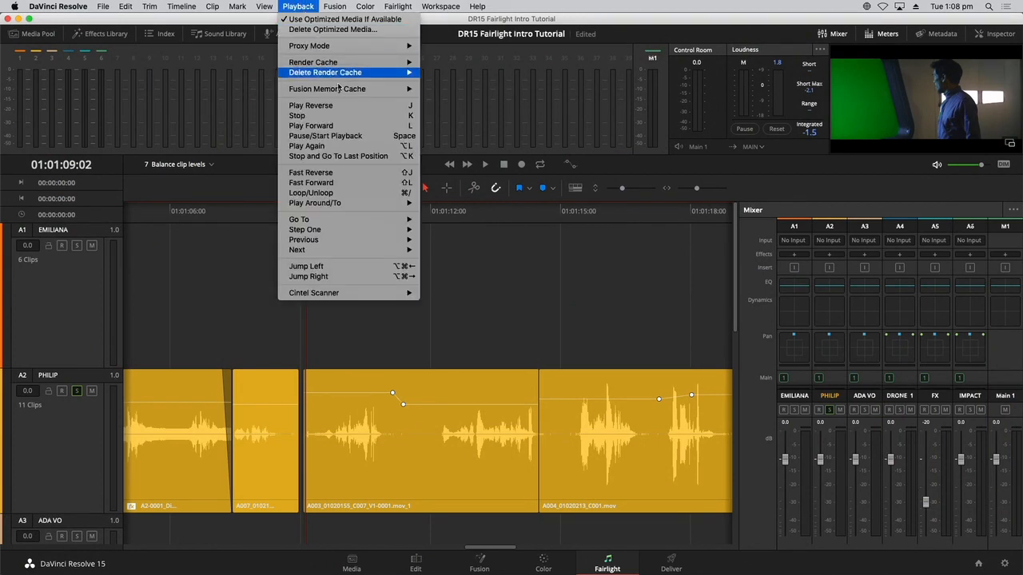
click(366, 147)
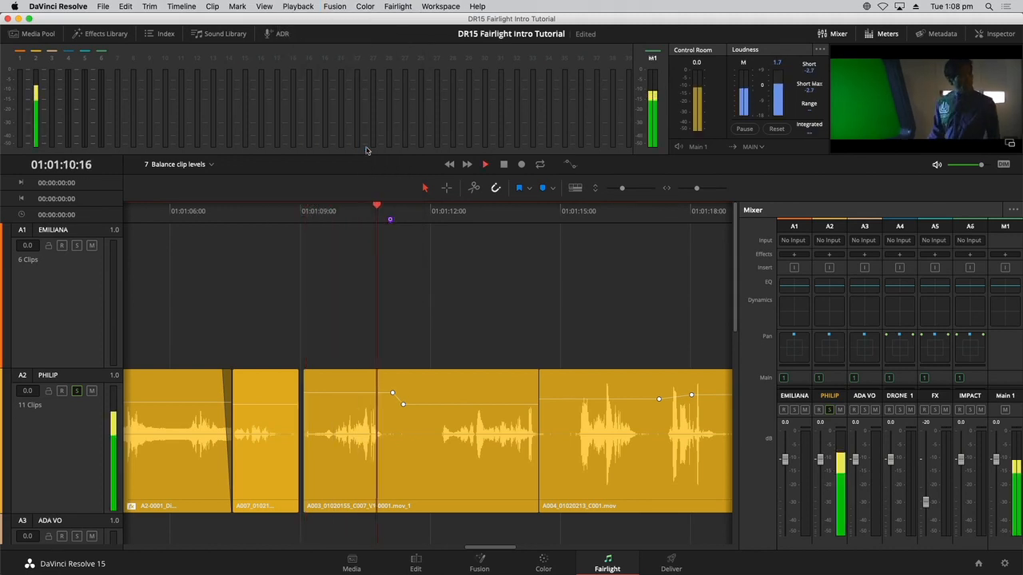
key(space)
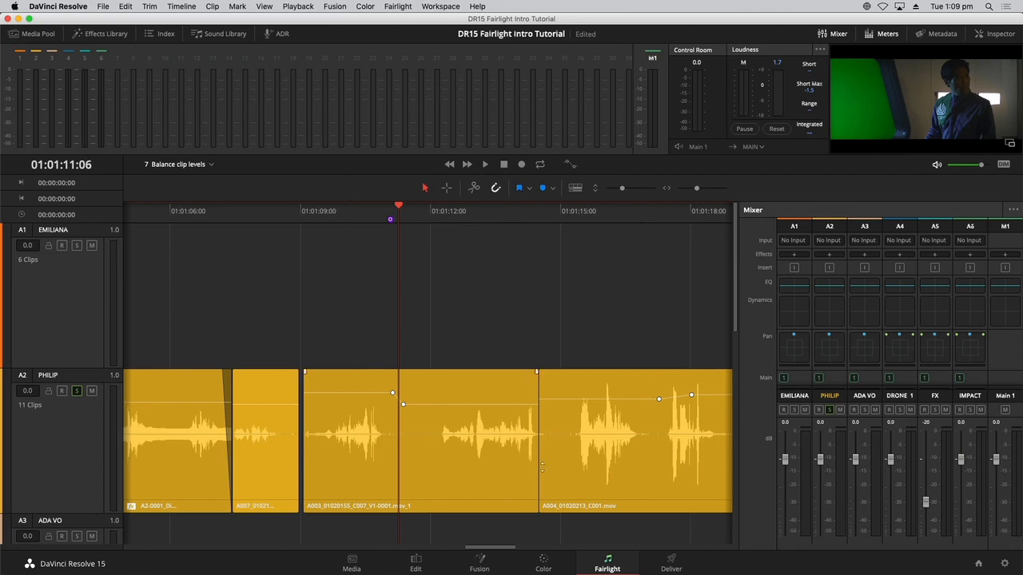
click(358, 395)
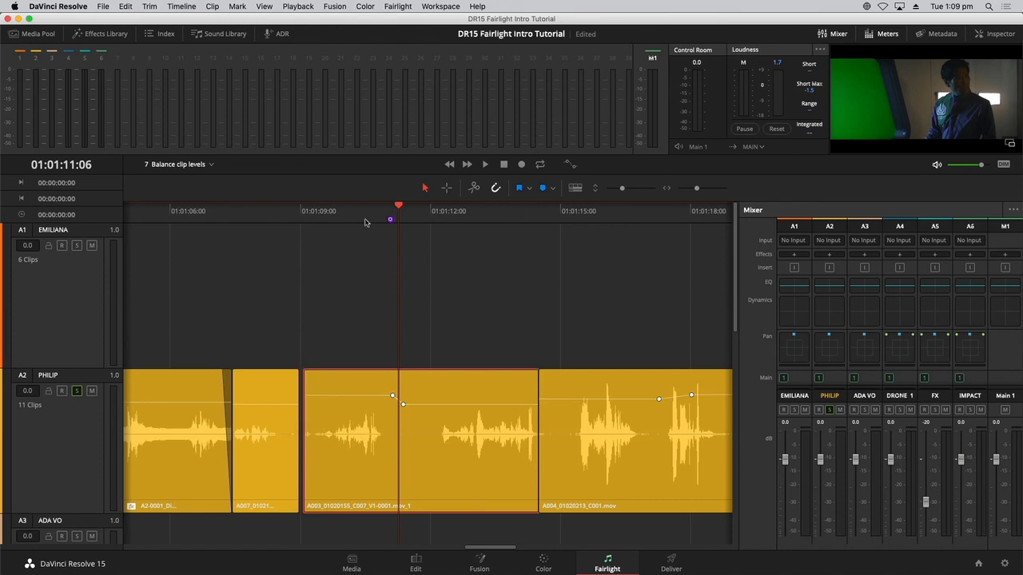
key(space)
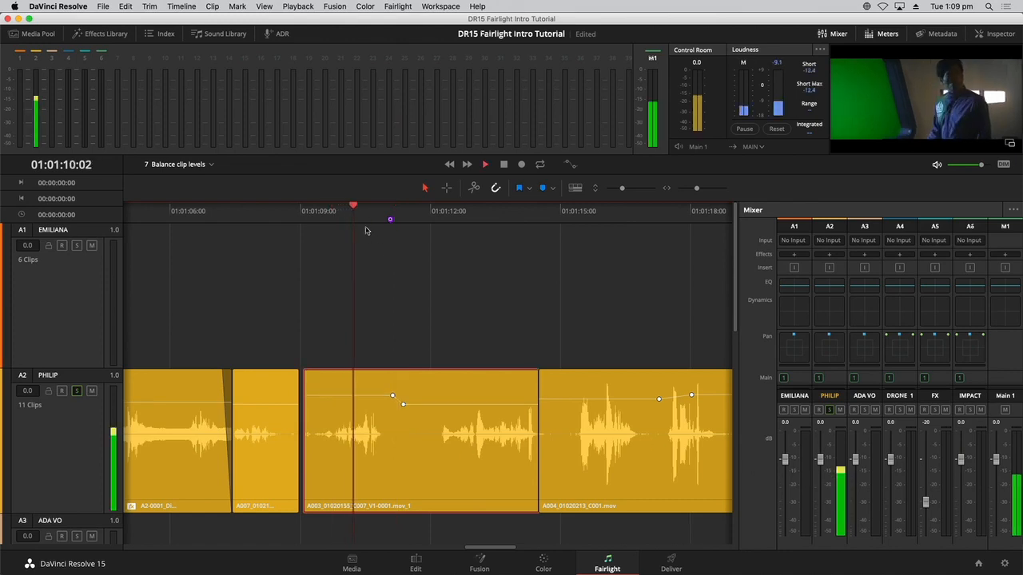
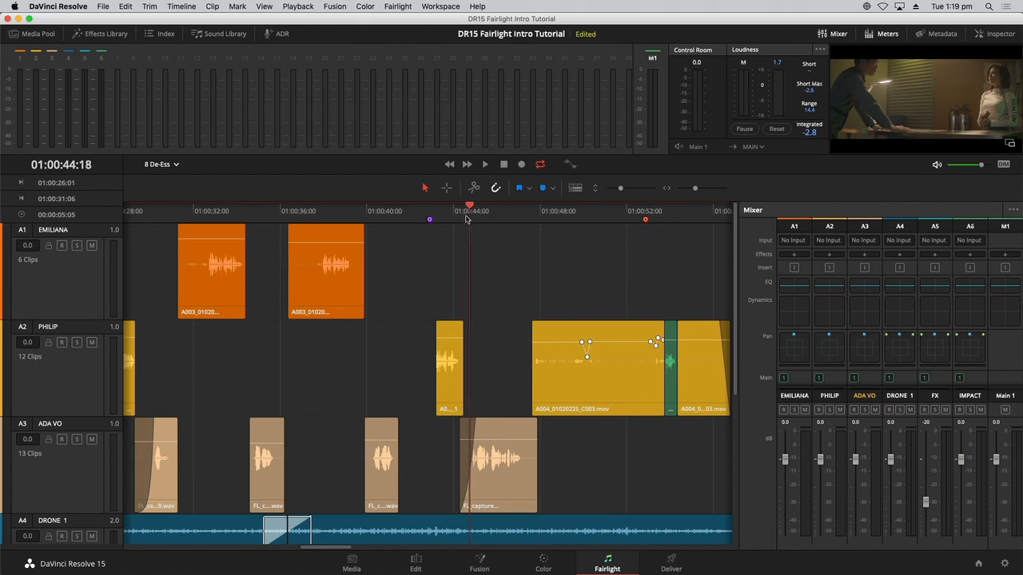
- Range-select the A3 clip from 01:00:44:06 to 01:00:47:21, solo its track and play the selection in a loop
click(502, 479)
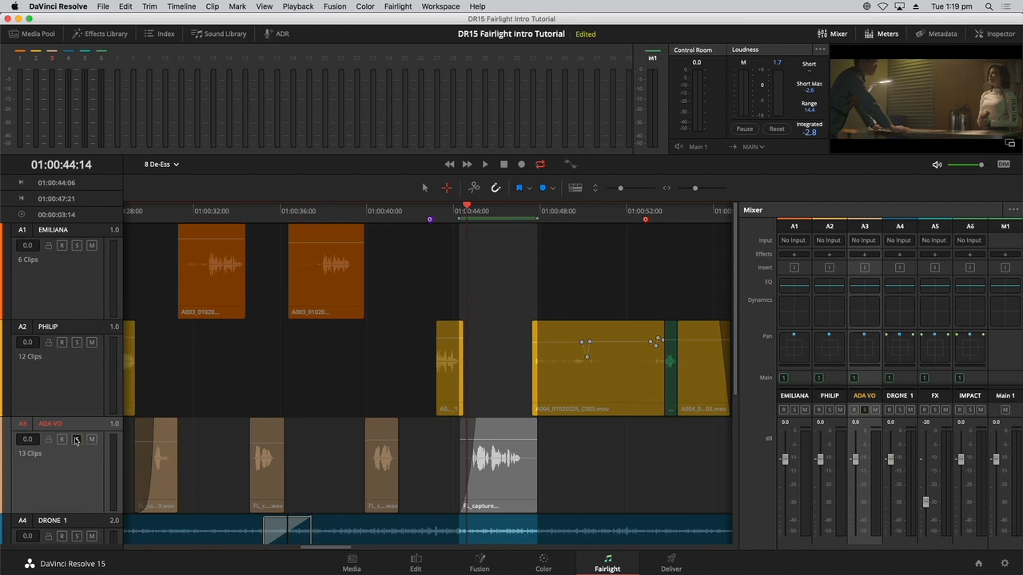
key(space)
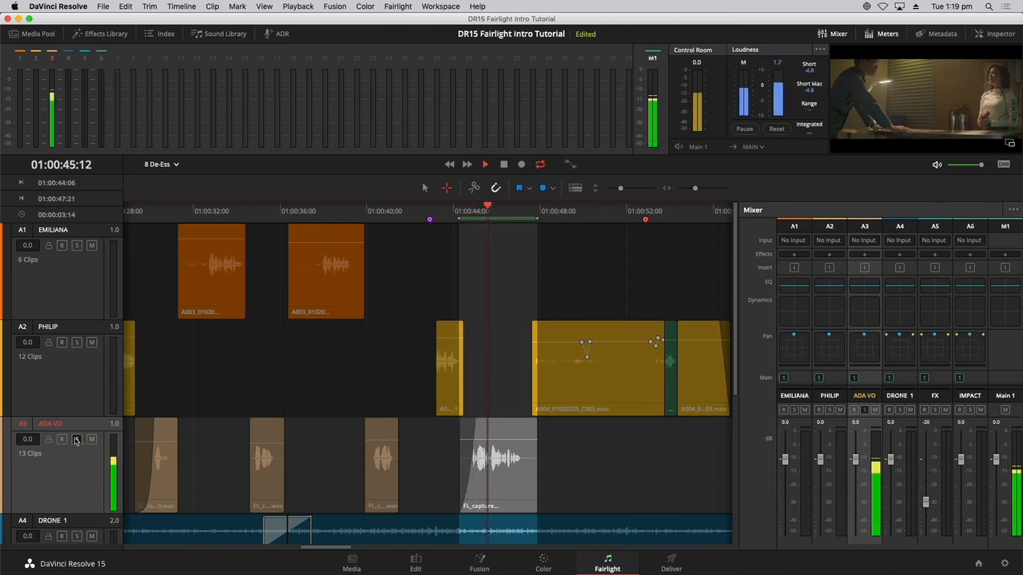
key(space)
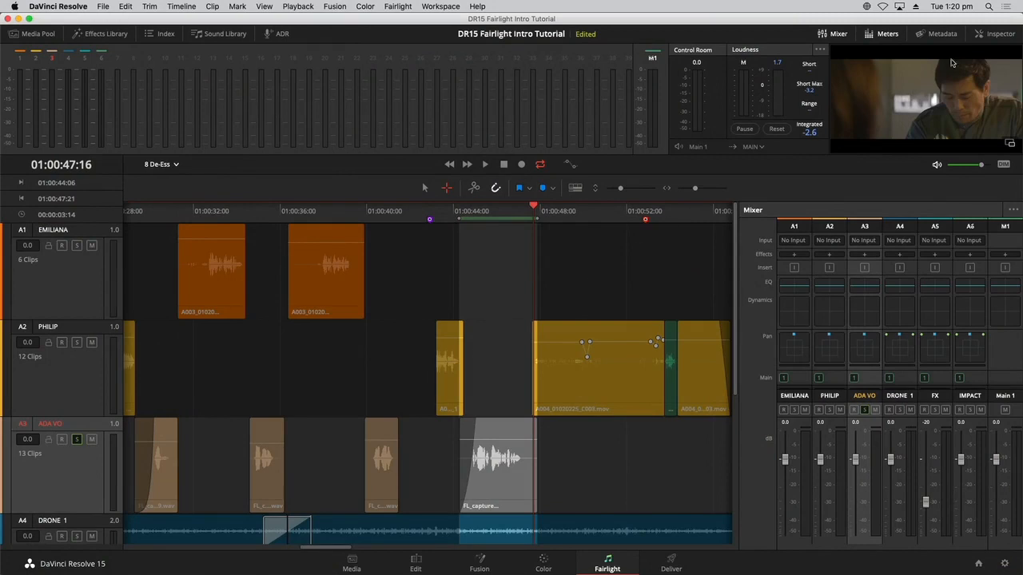
- Display the properties of the range-selected A3 clip and enable its Clip Equalizer
click(992, 35)
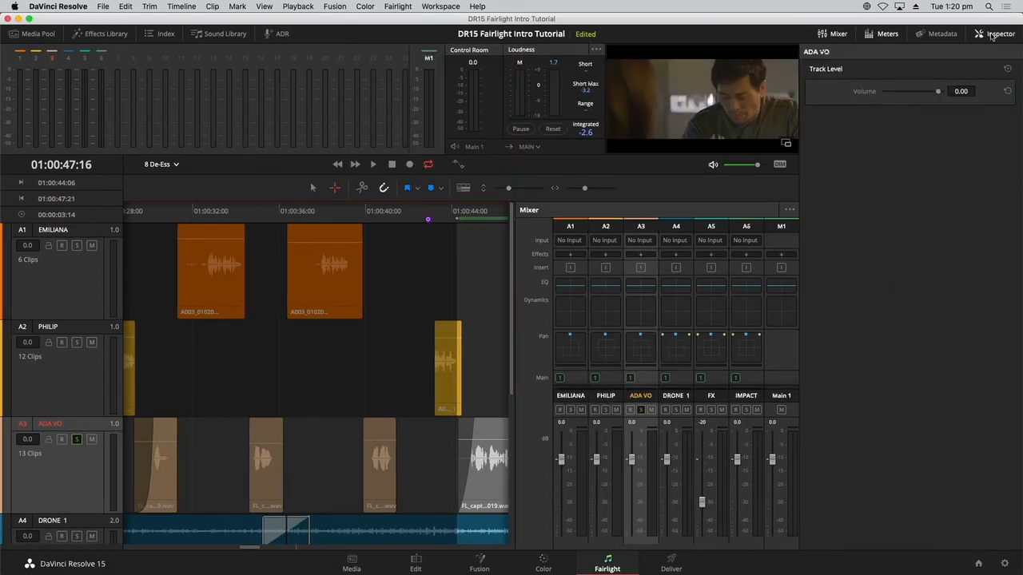
click(483, 486)
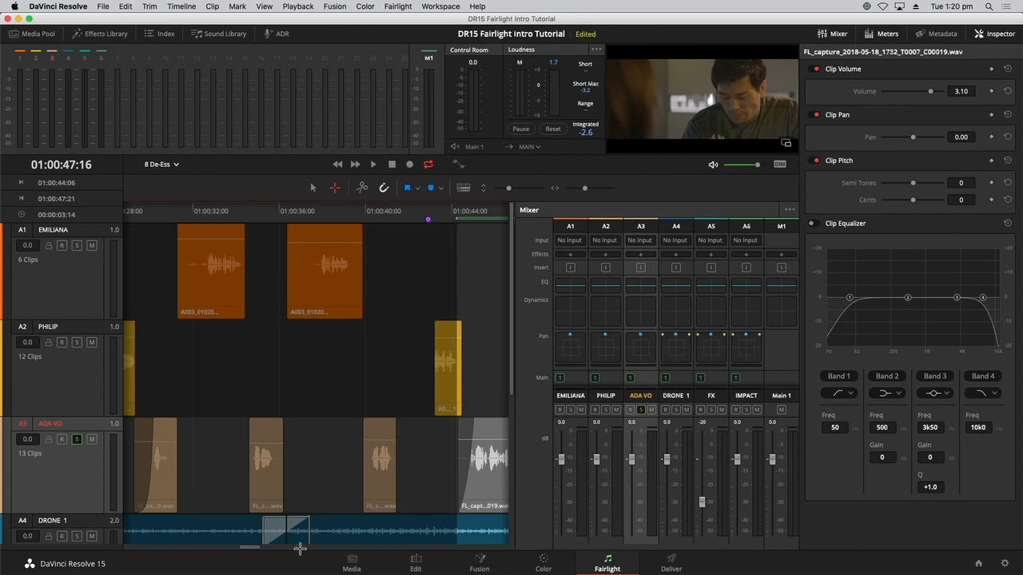
drag(250, 548, 257, 548)
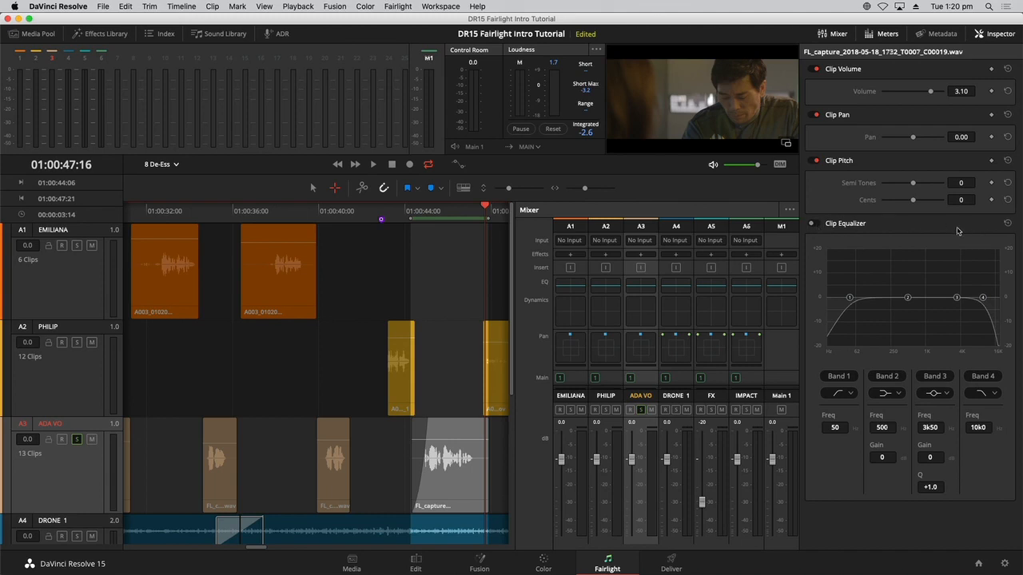
click(811, 224)
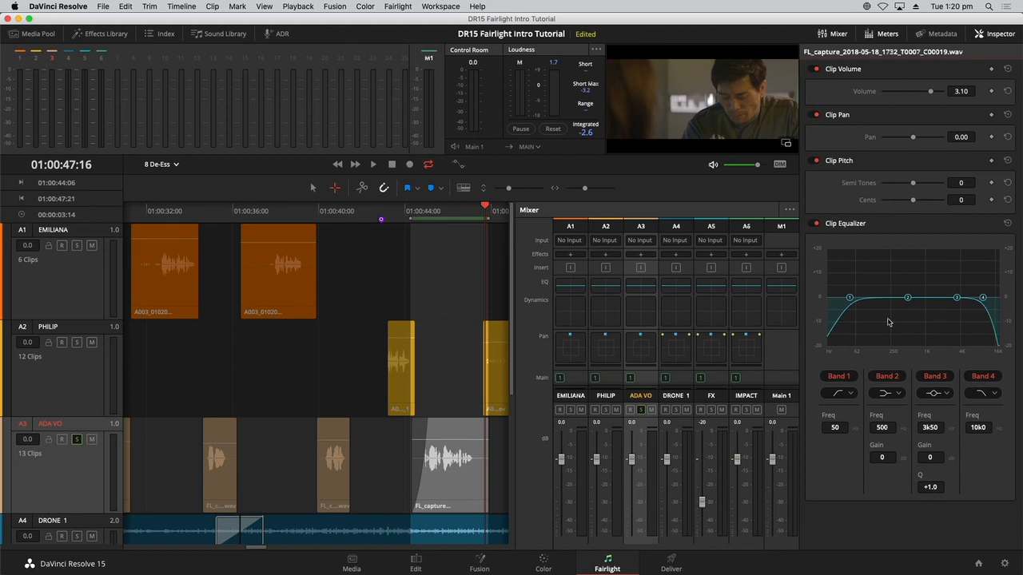
- Compare the Clip Equalizer state of the neighbouring A2 clip and reselect the A3 clip
click(400, 378)
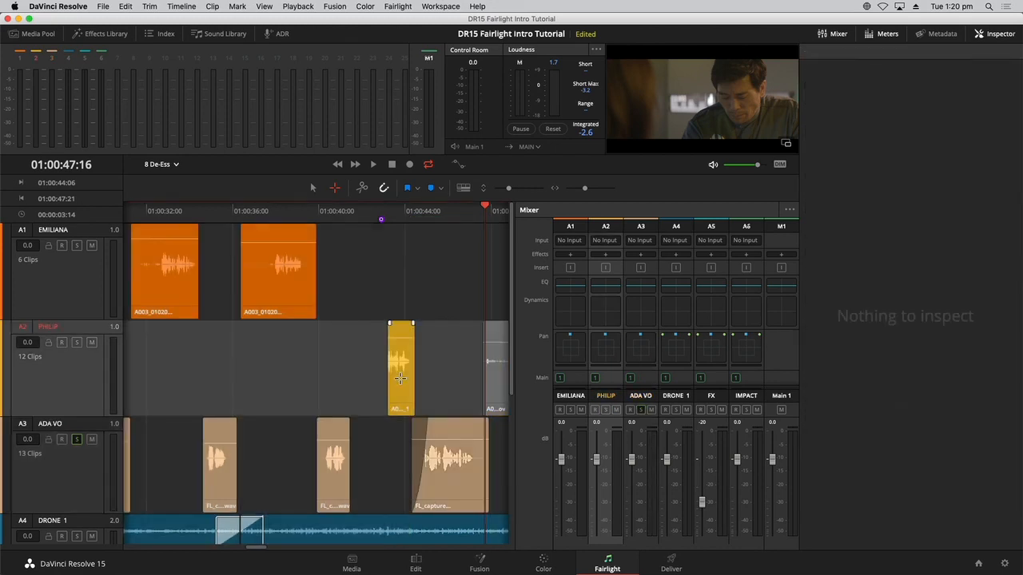
click(400, 378)
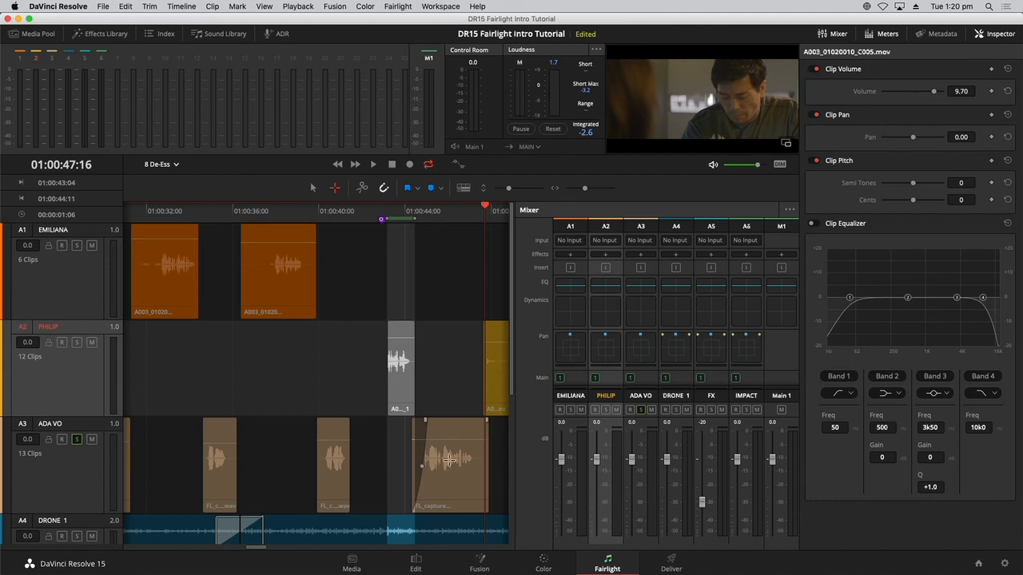
click(449, 460)
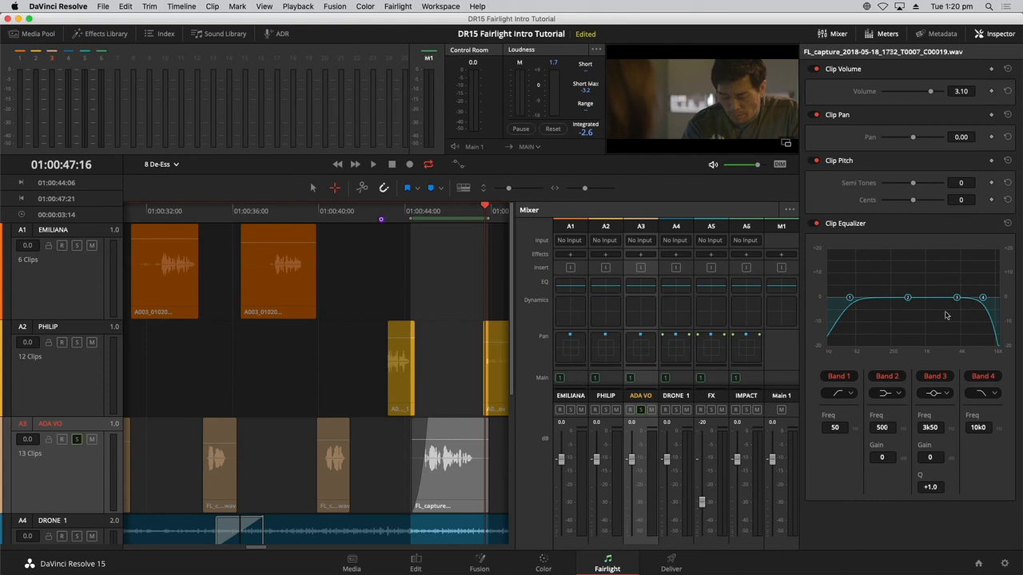
- Disable Band 1, Band 2 and Band 4 of the A3 clip's equalizer
click(846, 379)
click(889, 377)
click(993, 377)
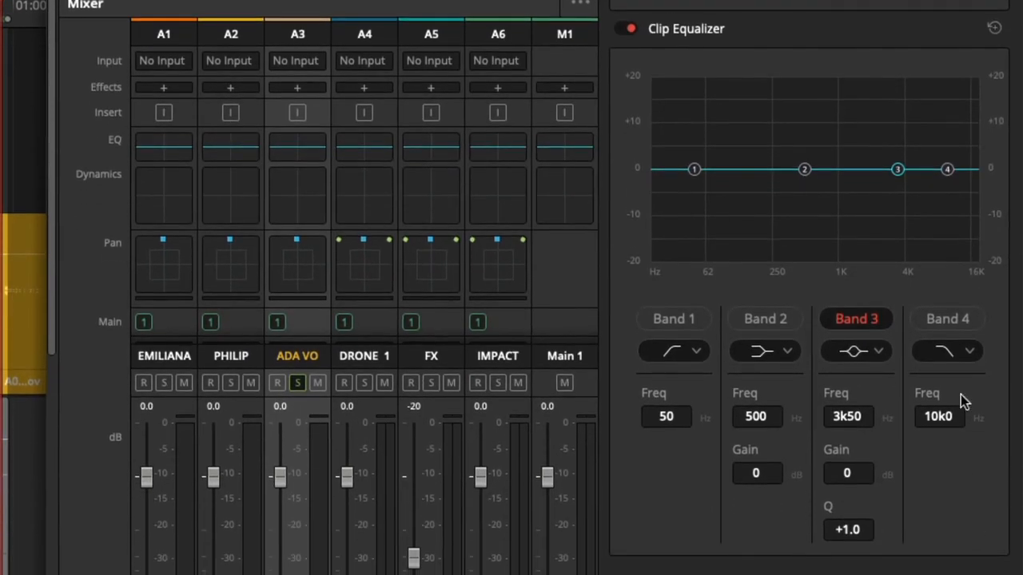
- Boost Band 3 and sweep its frequency during playback to locate the sibilance, ending at 5k93 Hz with +12.5 dB gain
drag(899, 169, 906, 131)
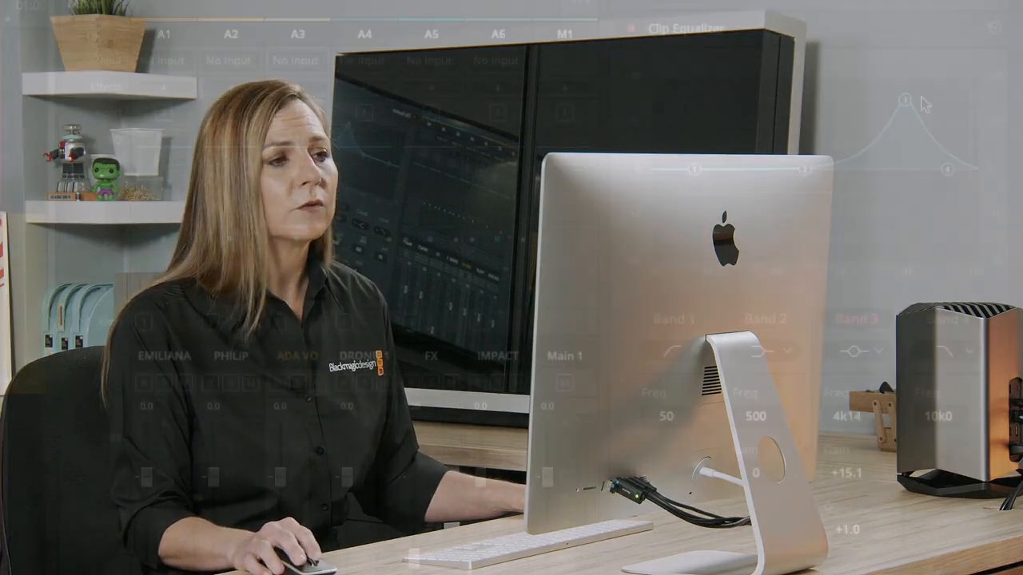
mouse_move(924, 104)
mouse_down()
mouse_move(939, 101)
mouse_move(897, 104)
mouse_move(929, 106)
mouse_move(913, 102)
mouse_up()
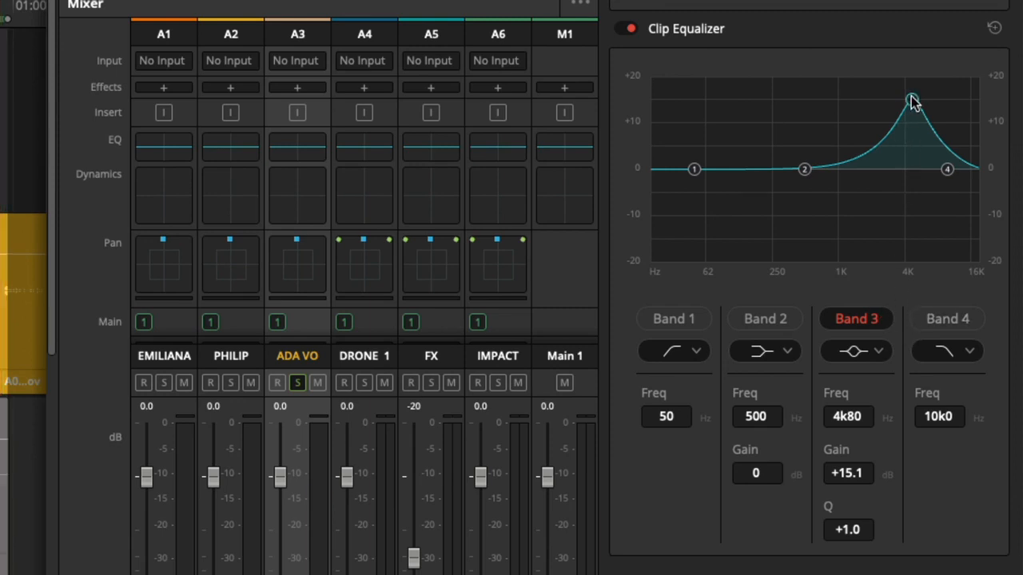
drag(912, 102, 931, 92)
drag(925, 137, 927, 163)
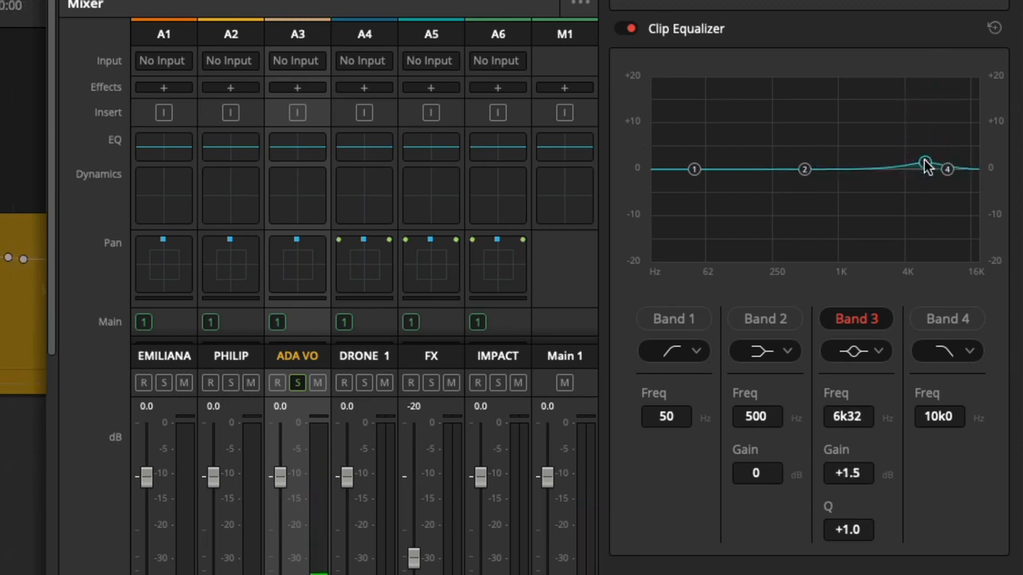
drag(925, 165, 923, 116)
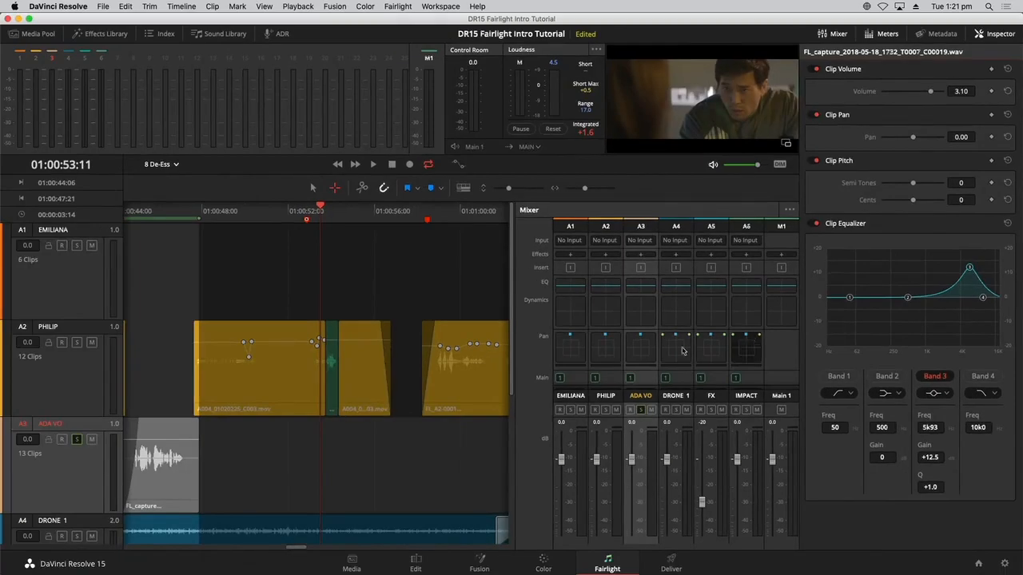
- Play back the A3 clip and sweep boosted Band 3 around the sibilance, ending at 7k17 Hz with +18.4 dB gain
click(163, 210)
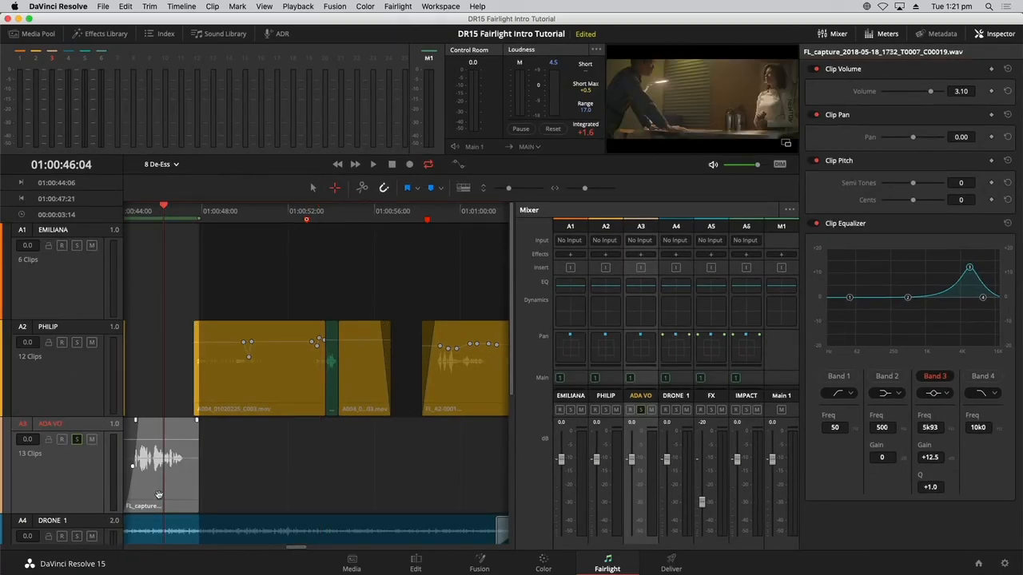
key(space)
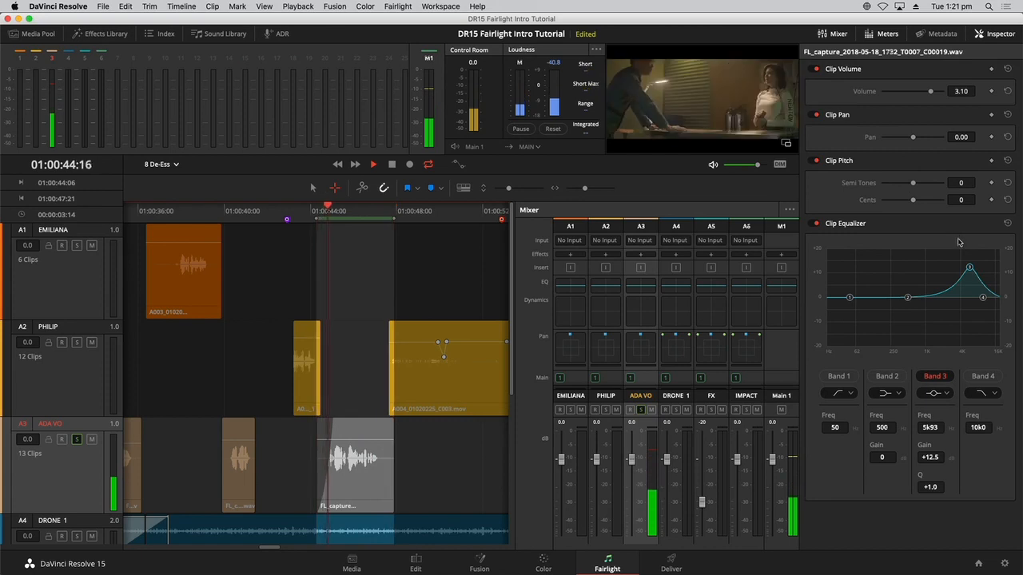
mouse_move(970, 268)
mouse_down()
mouse_move(972, 293)
mouse_move(978, 259)
mouse_move(967, 257)
mouse_up()
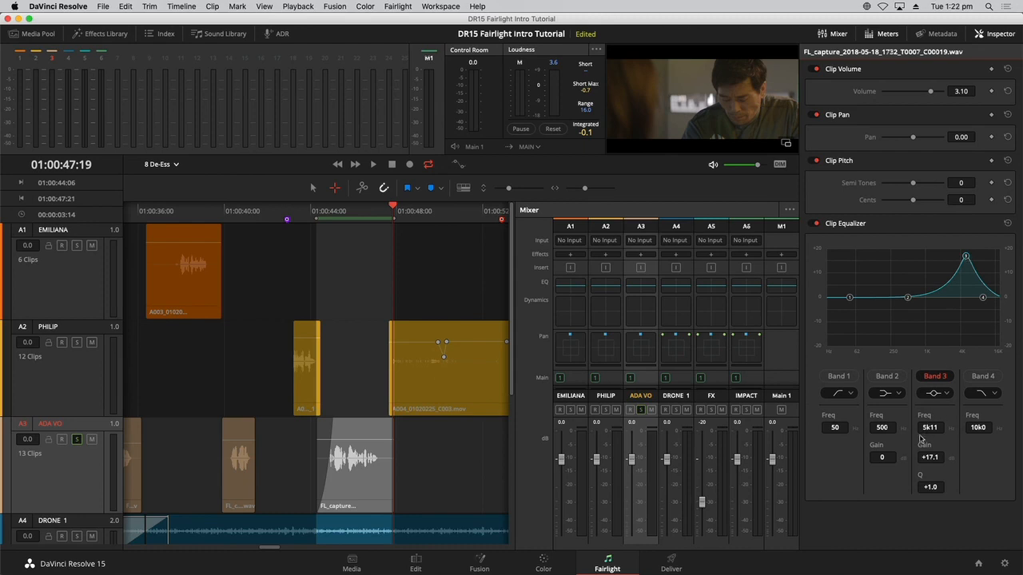
drag(967, 257, 968, 258)
key(space)
drag(969, 257, 974, 254)
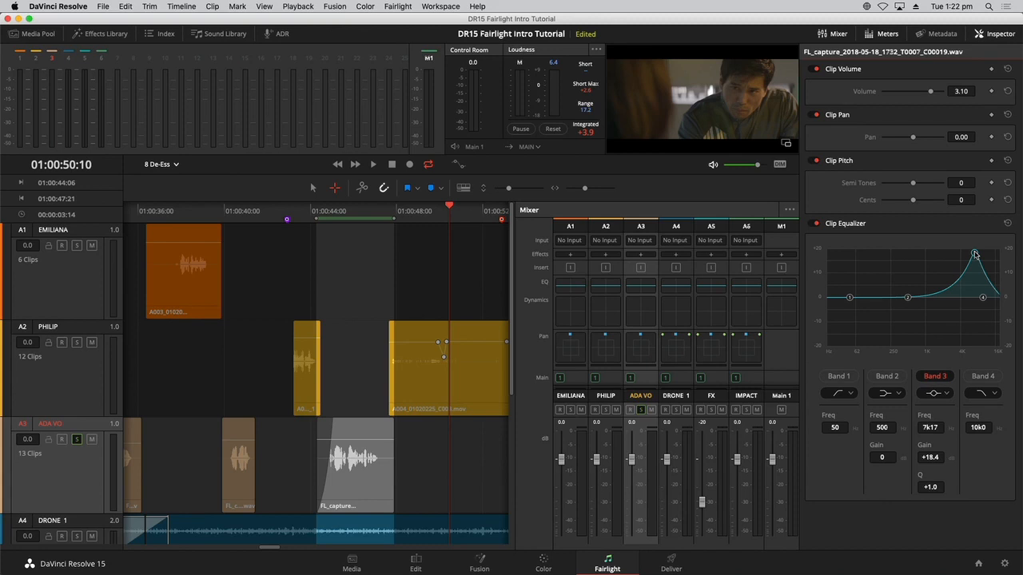
- Cut Band 3 to -2.4 dB at 6k73 Hz during loop playback of the A3 clip and switch off its Clip Equalizer
drag(975, 254, 973, 303)
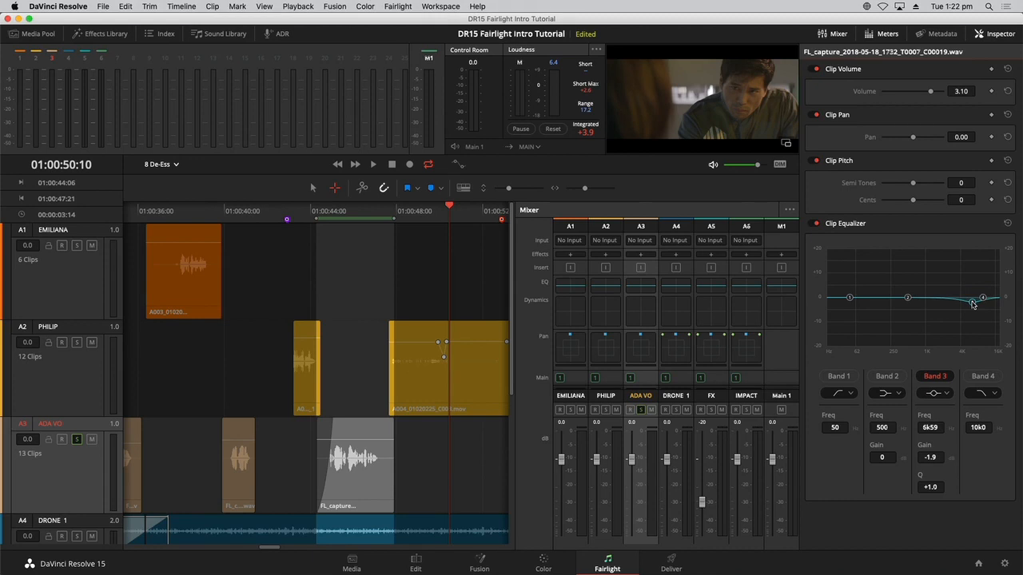
key(alt+slash)
drag(972, 304, 974, 306)
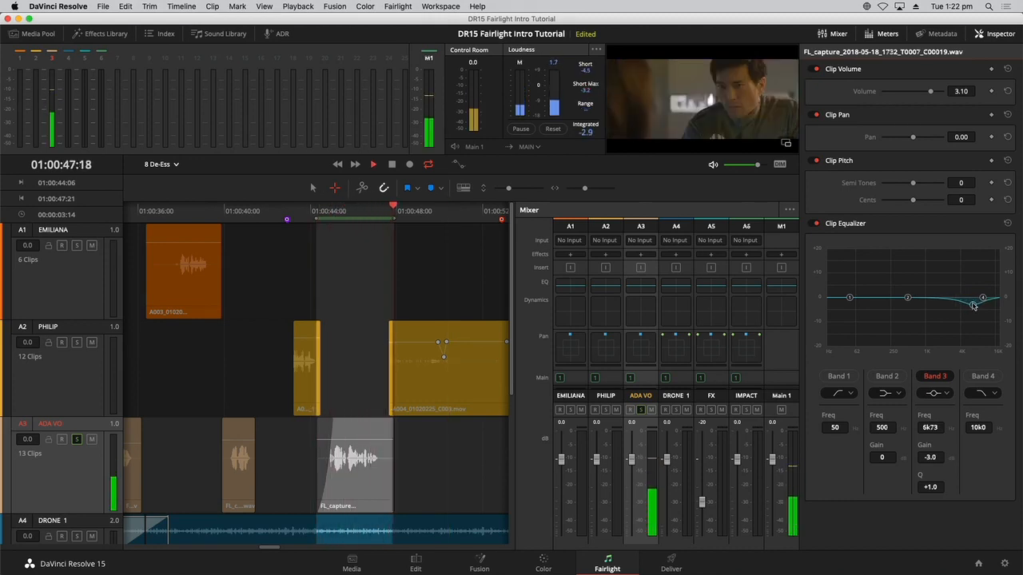
key(space)
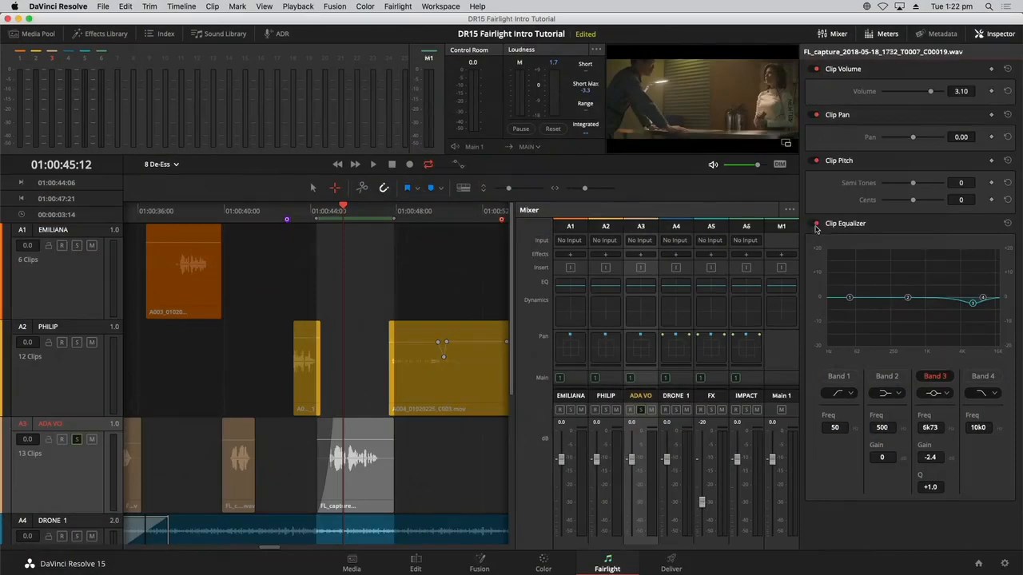
click(816, 224)
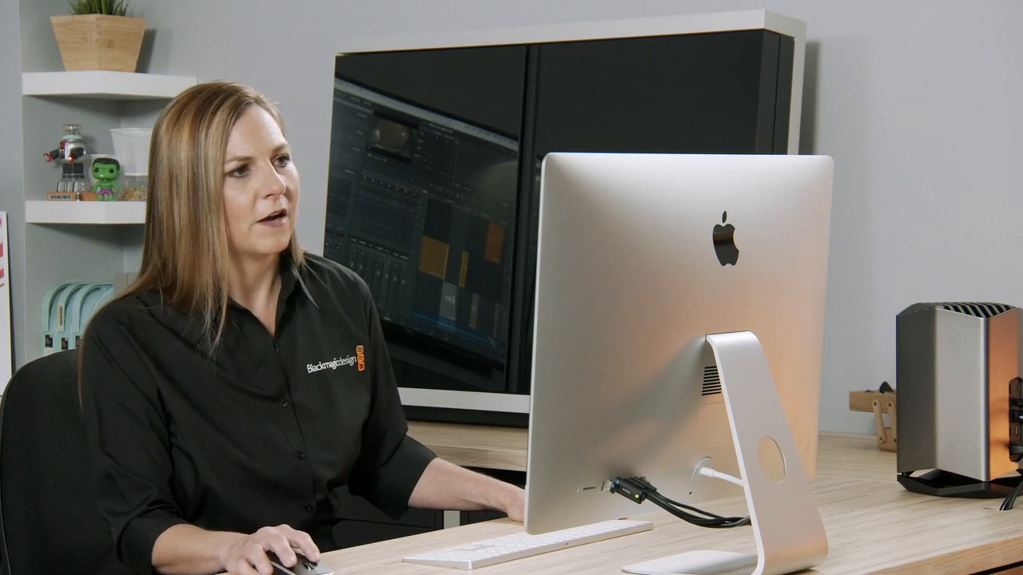
- Apply the FairlightFX De-Esser to track A3 and move its window clear of the selected clip
click(1001, 34)
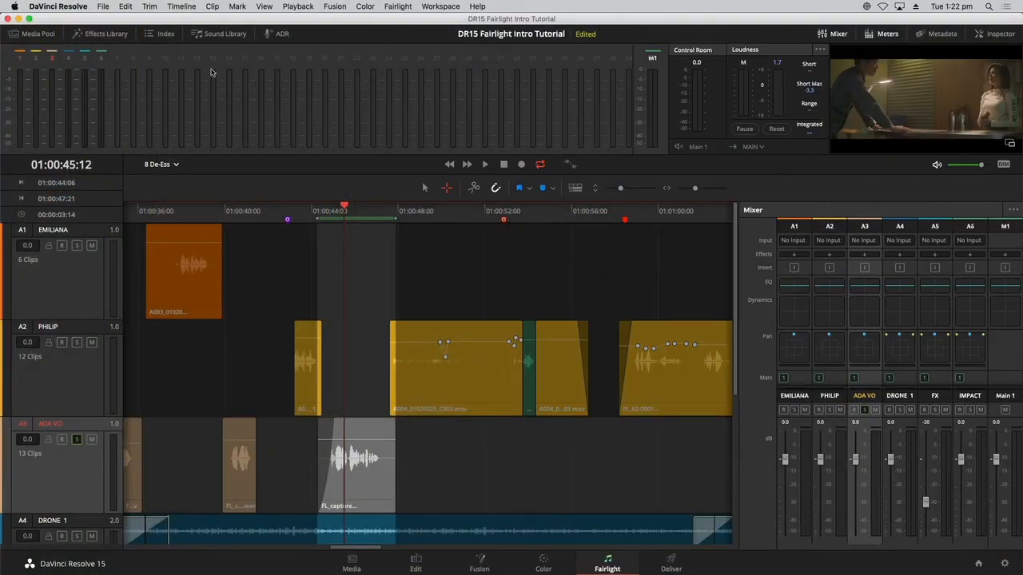
click(122, 37)
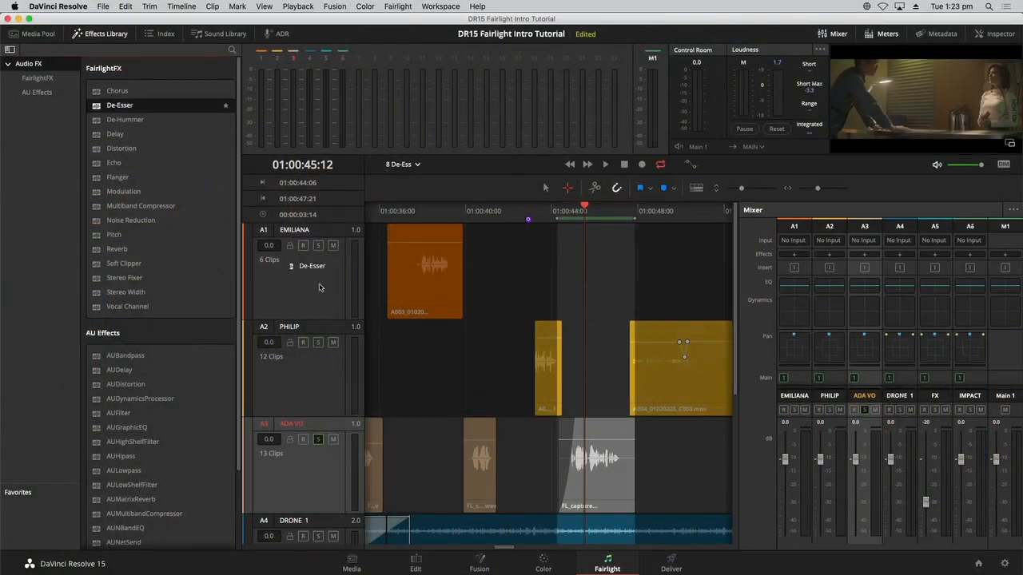
drag(319, 287, 275, 258)
drag(299, 407, 311, 468)
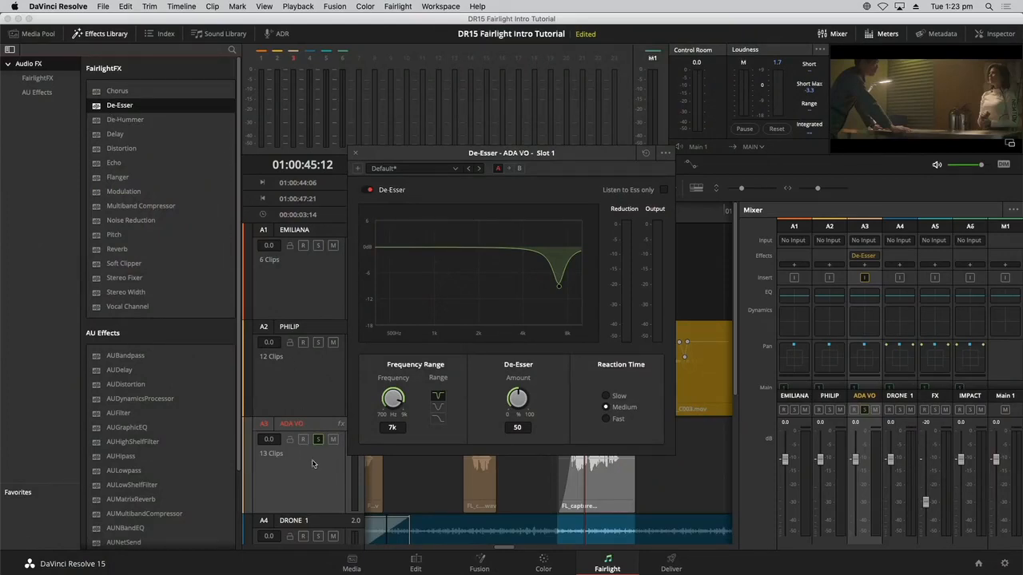
click(120, 36)
drag(406, 155, 89, 88)
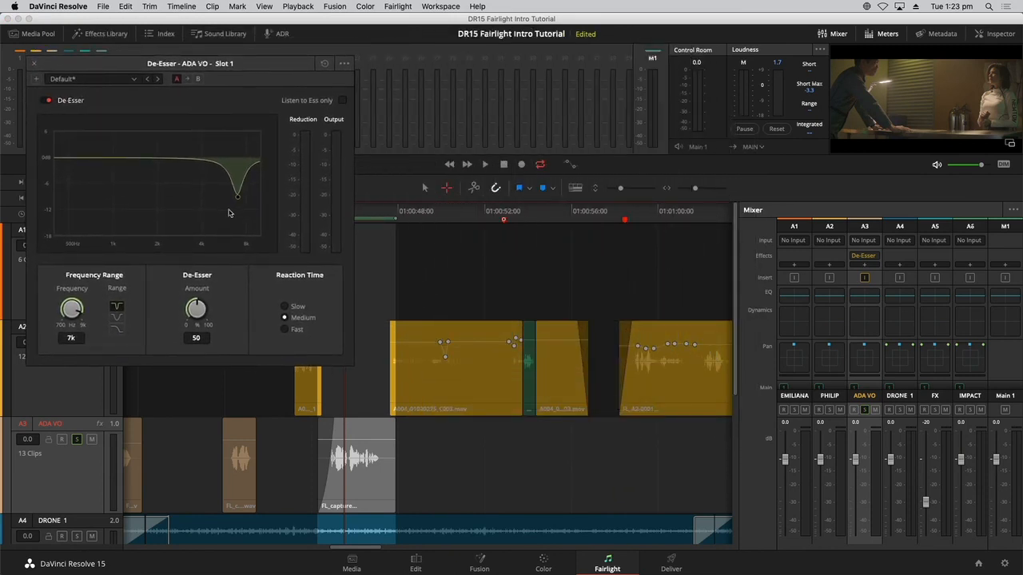
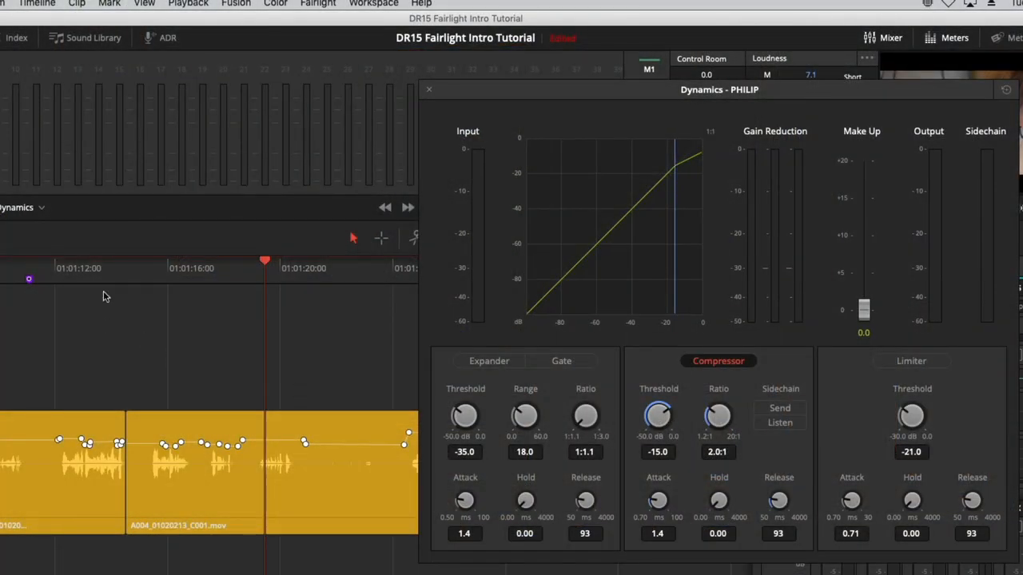
- Range-select clip A004_01020213_C001.mov on A2 and, while auditioning it, set the track compressor's threshold to -20.5 dB and ratio to 3.1:1
click(139, 271)
click(381, 238)
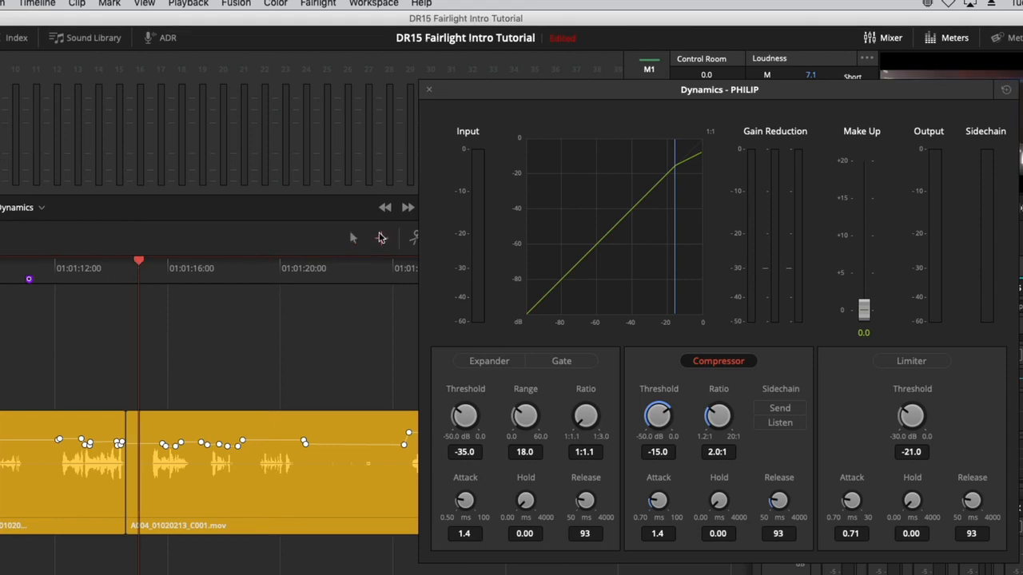
click(304, 478)
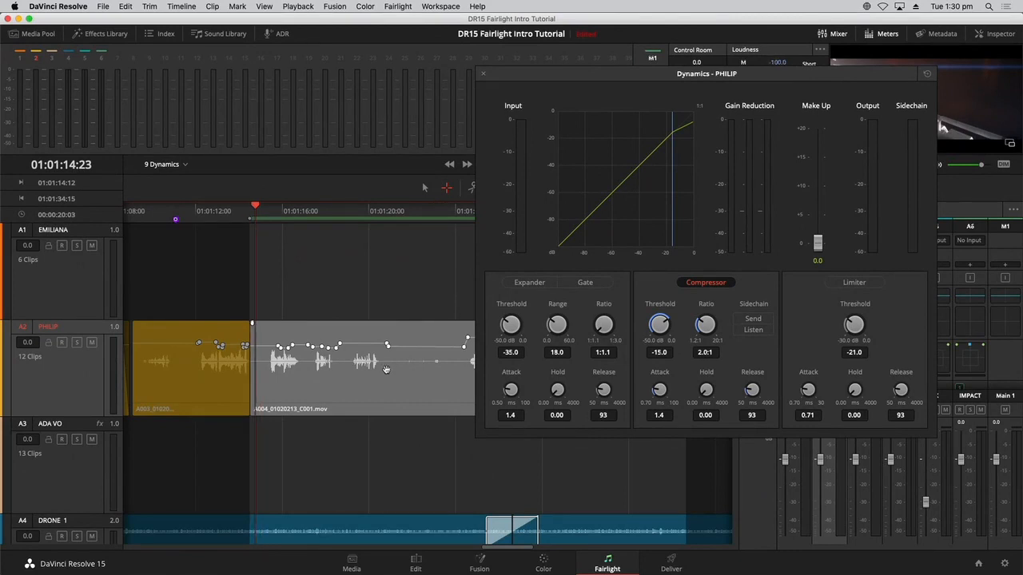
key(space)
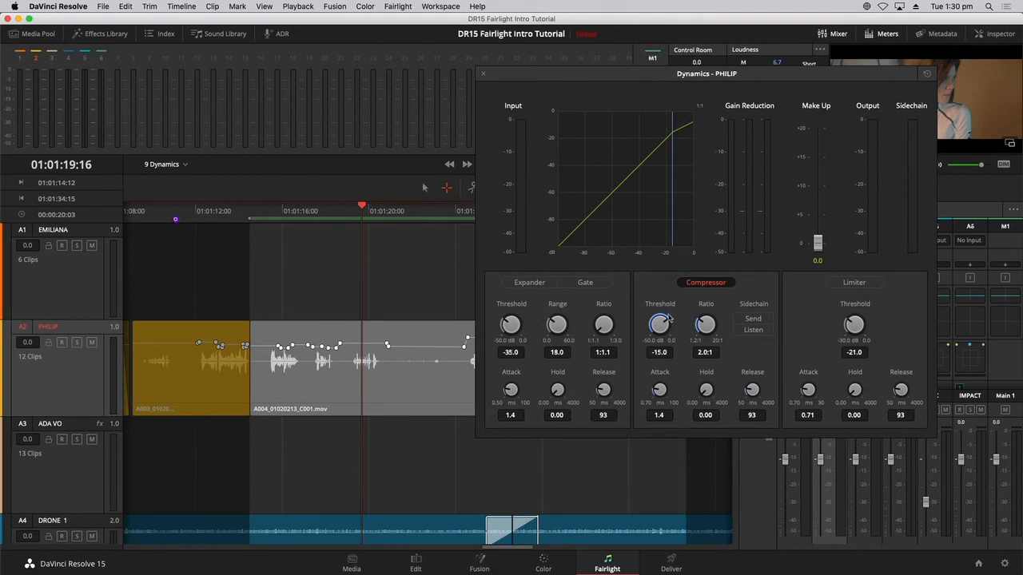
drag(655, 324, 640, 325)
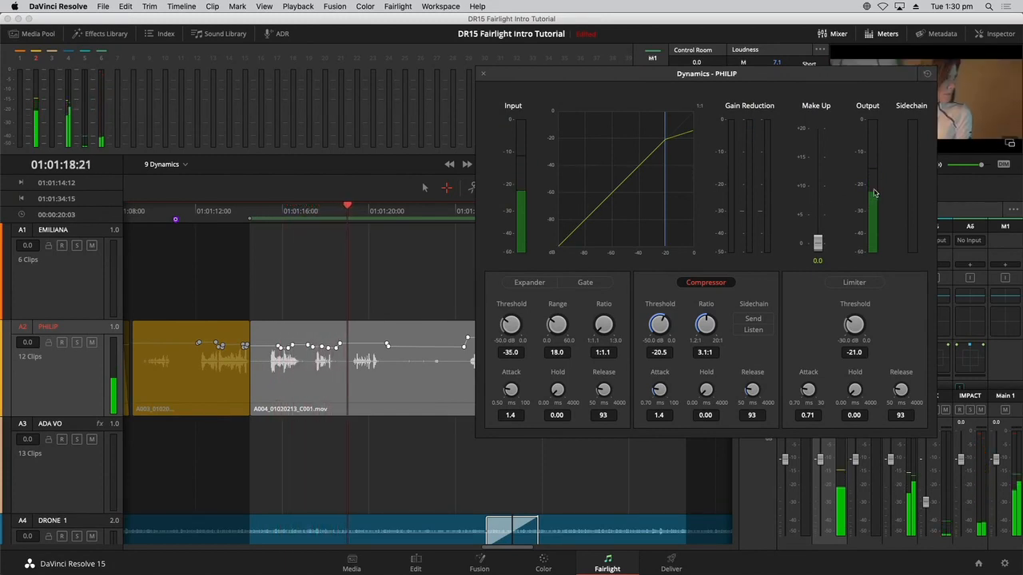
key(space)
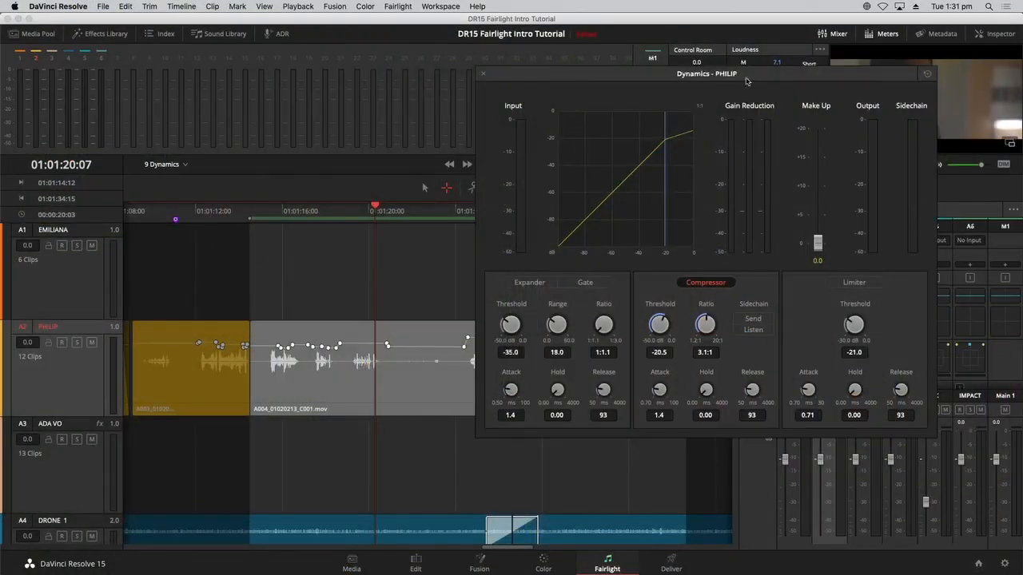
- Audition the compressed A2 clip while watching the output level, and set the track's make-up gain to 3.6 dB
drag(789, 72, 572, 137)
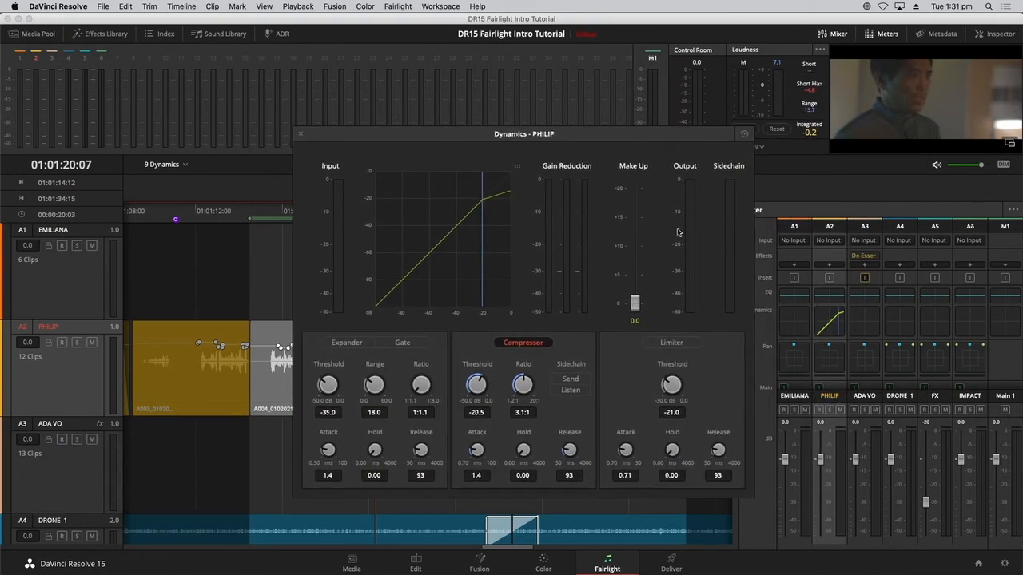
key(space)
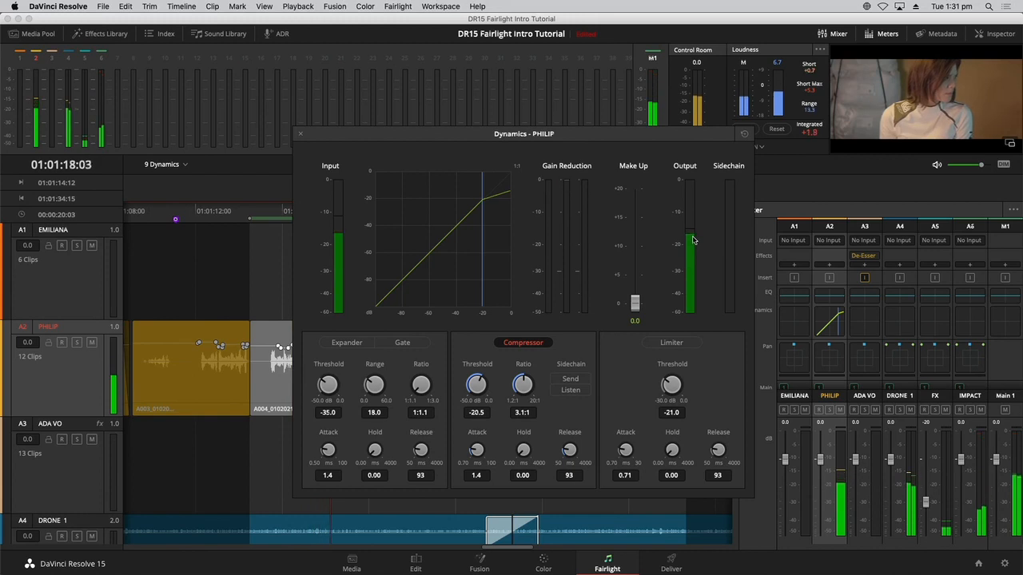
key(space)
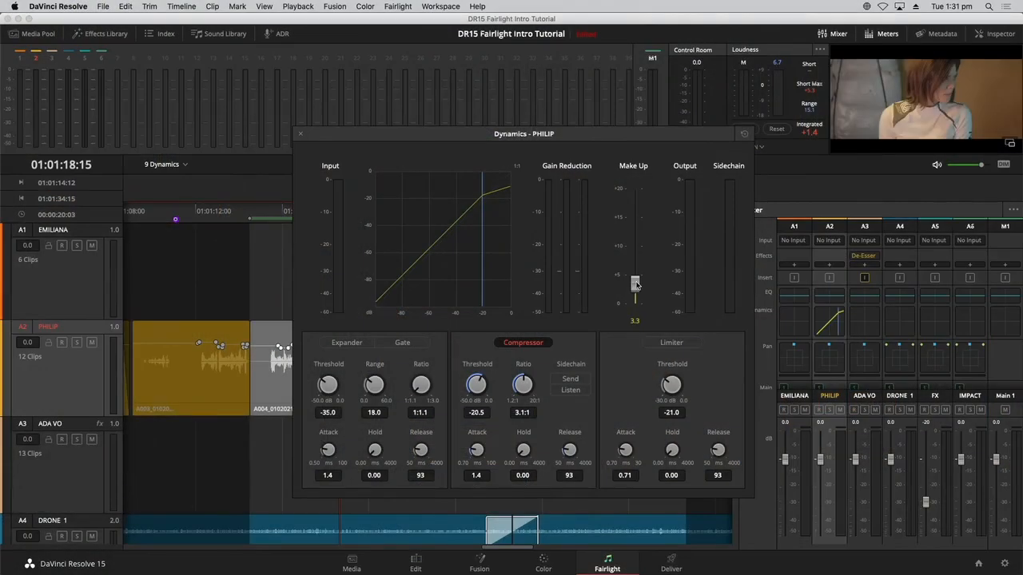
key(space)
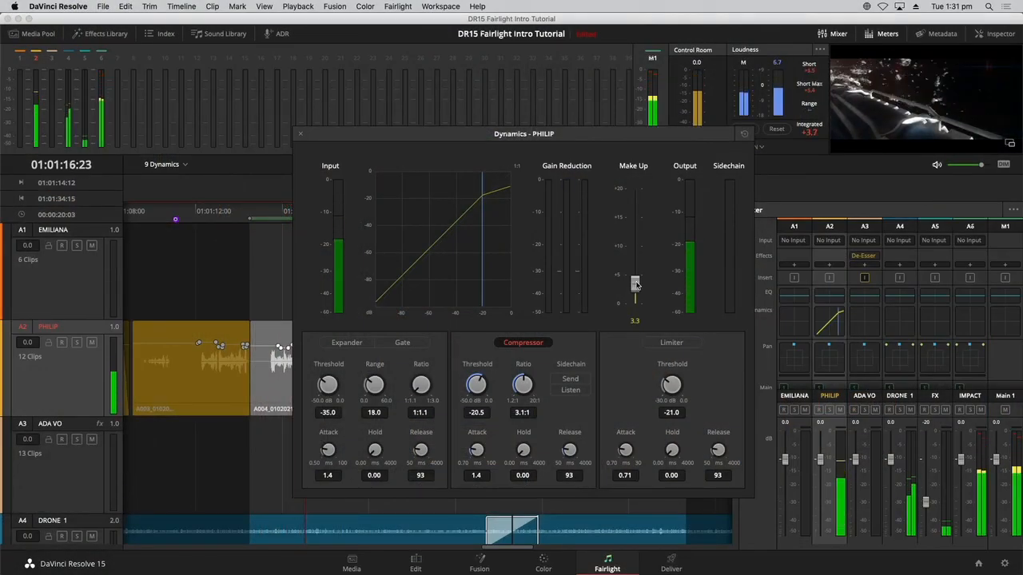
drag(637, 284, 638, 283)
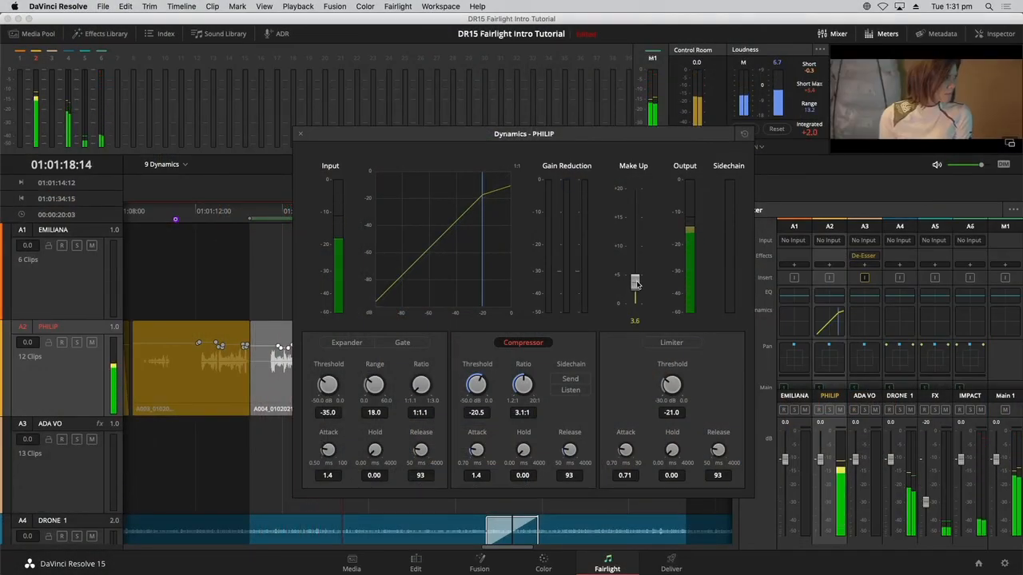
key(space)
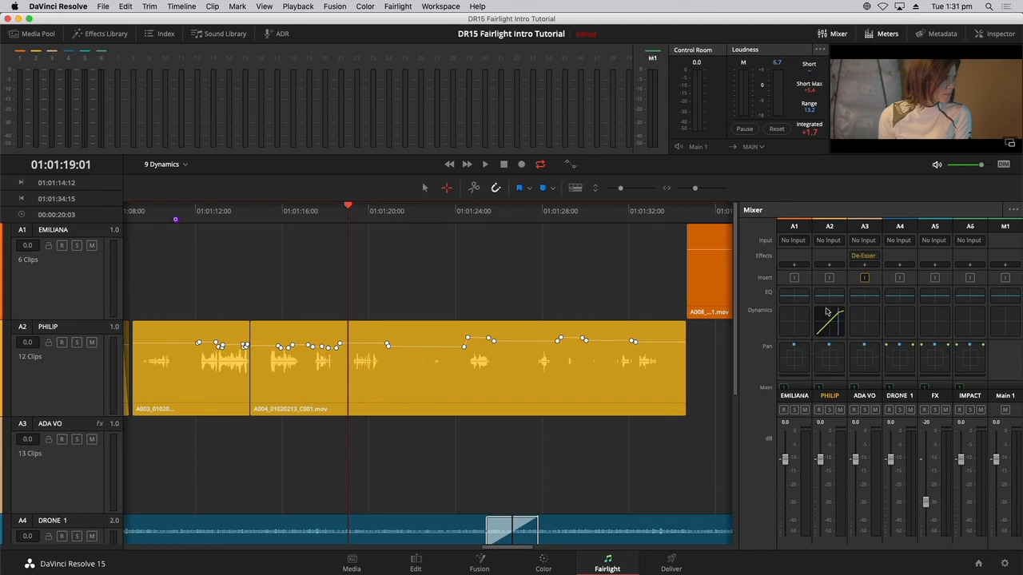
- Enable the compressor on track A3 with a threshold of -25.5 dB and a ratio of 12:1
key(shift+z)
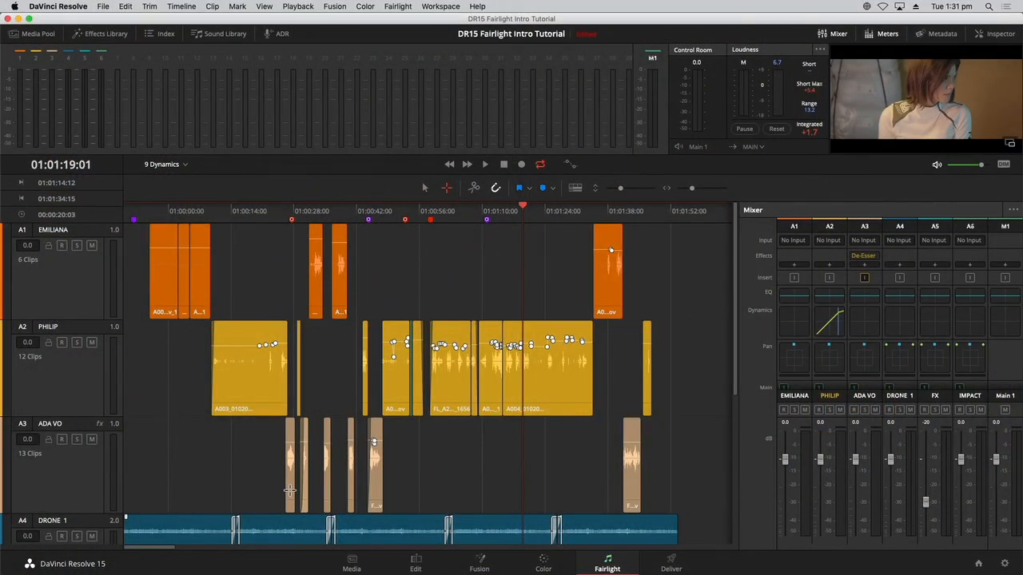
double_click(863, 321)
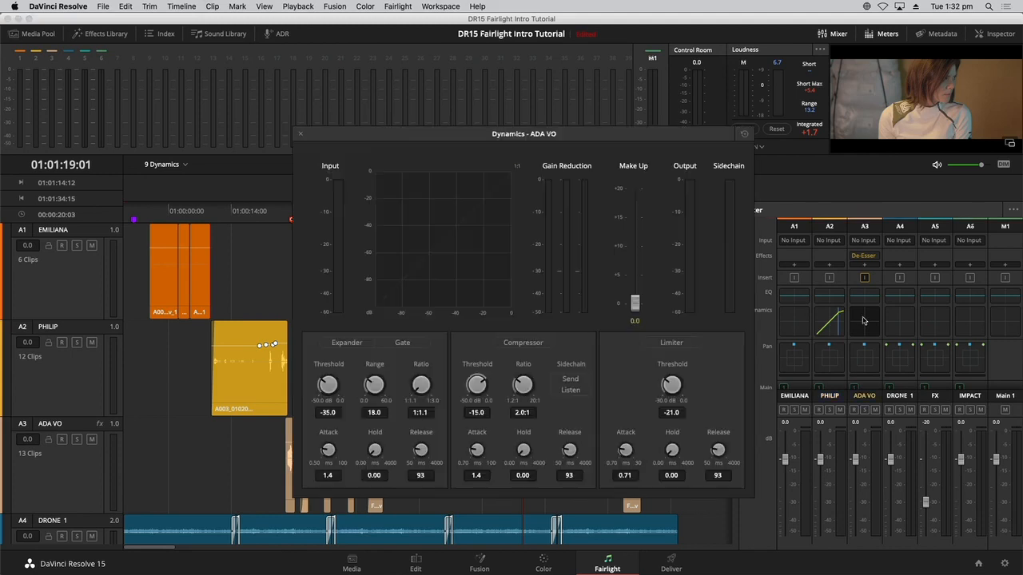
click(528, 343)
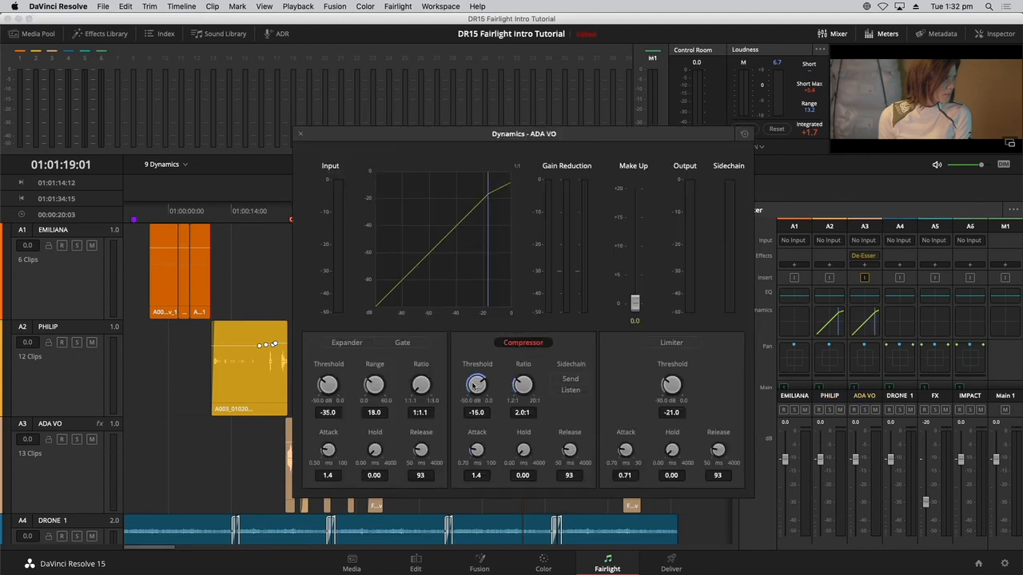
drag(474, 386, 405, 376)
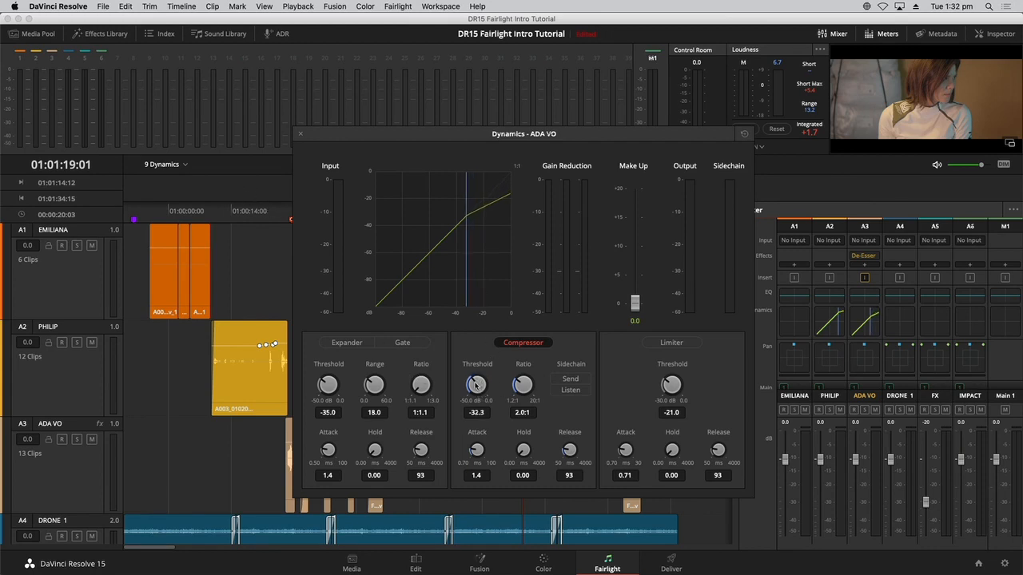
drag(476, 384, 508, 374)
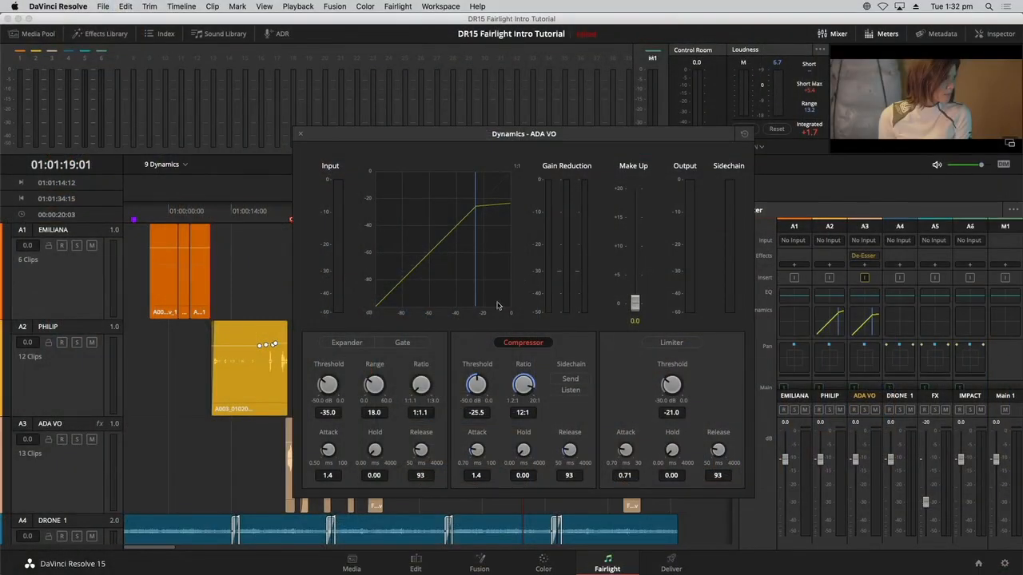
- Play track A3 from its first voice-over clip and set the compressor's make-up gain to 9.1 dB
click(234, 219)
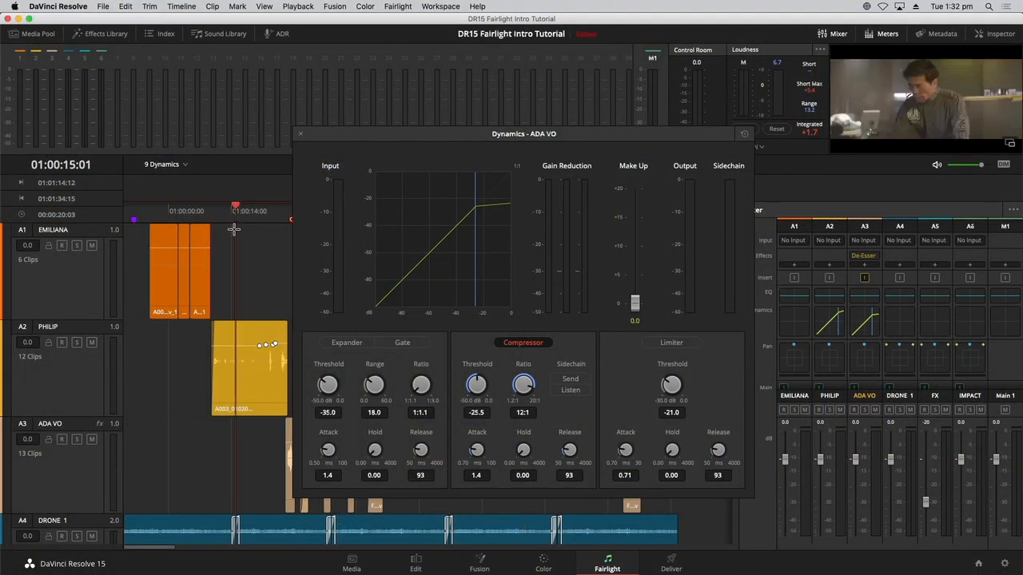
click(85, 481)
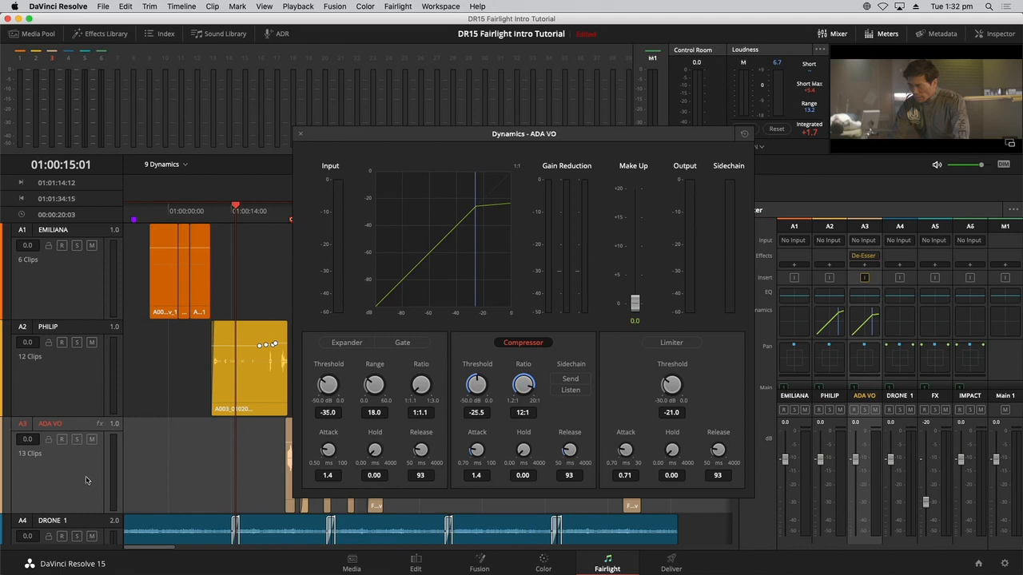
key(space)
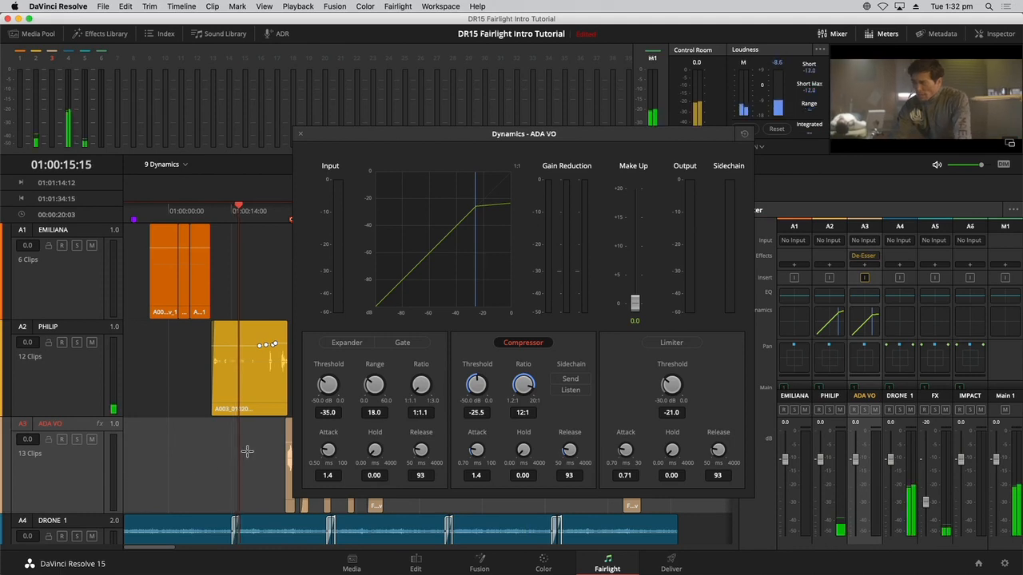
key(space)
drag(413, 133, 566, 111)
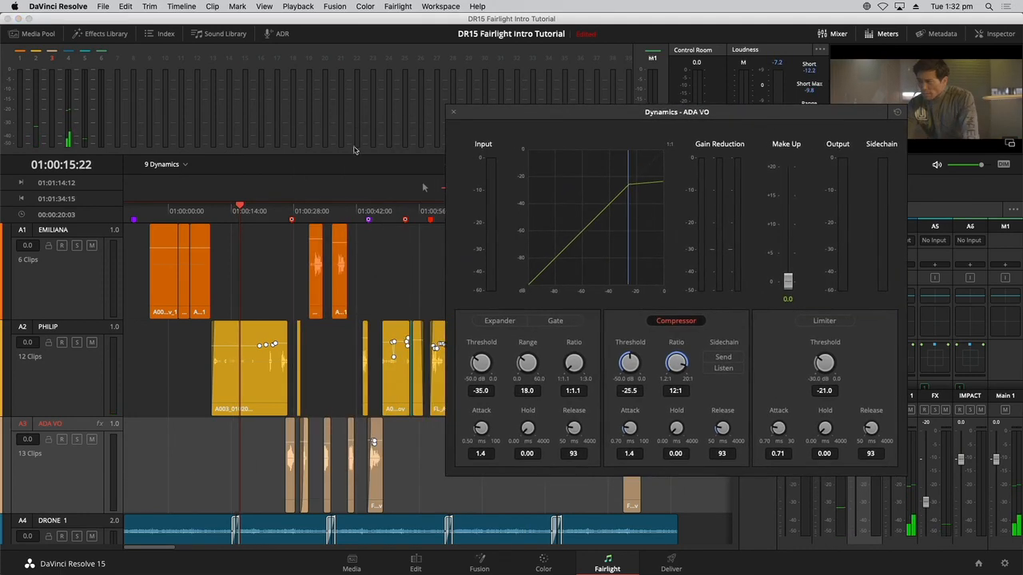
click(285, 212)
key(space)
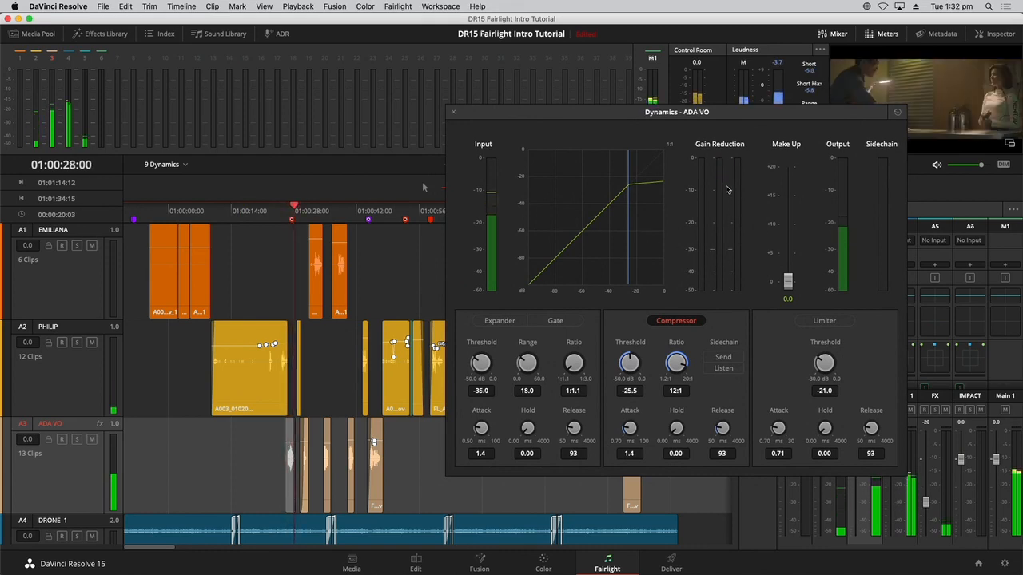
drag(788, 281, 788, 225)
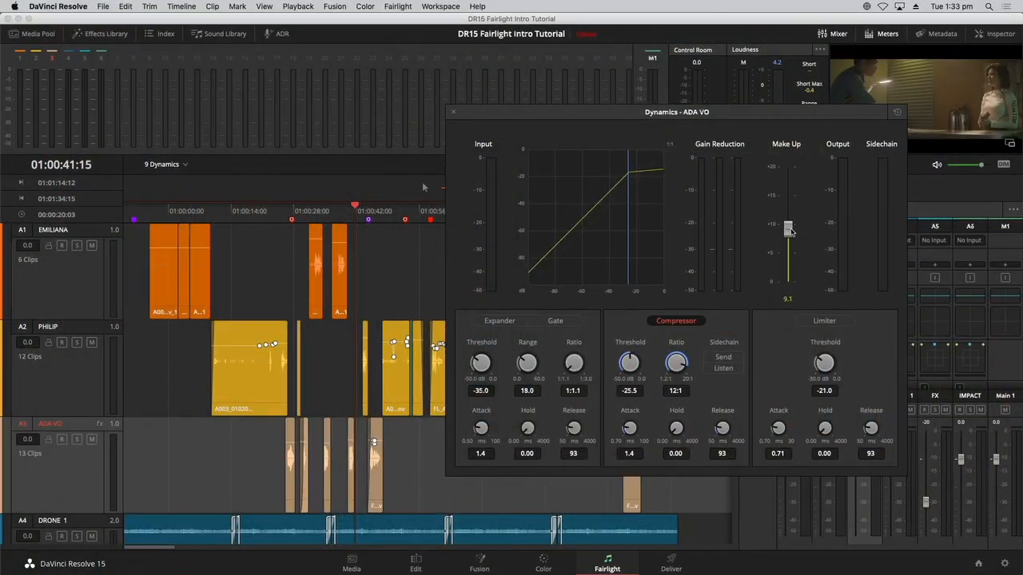
- Close the dynamics settings and open the equalizer for track A3, placing its window clear of the first voice-over clips
click(453, 112)
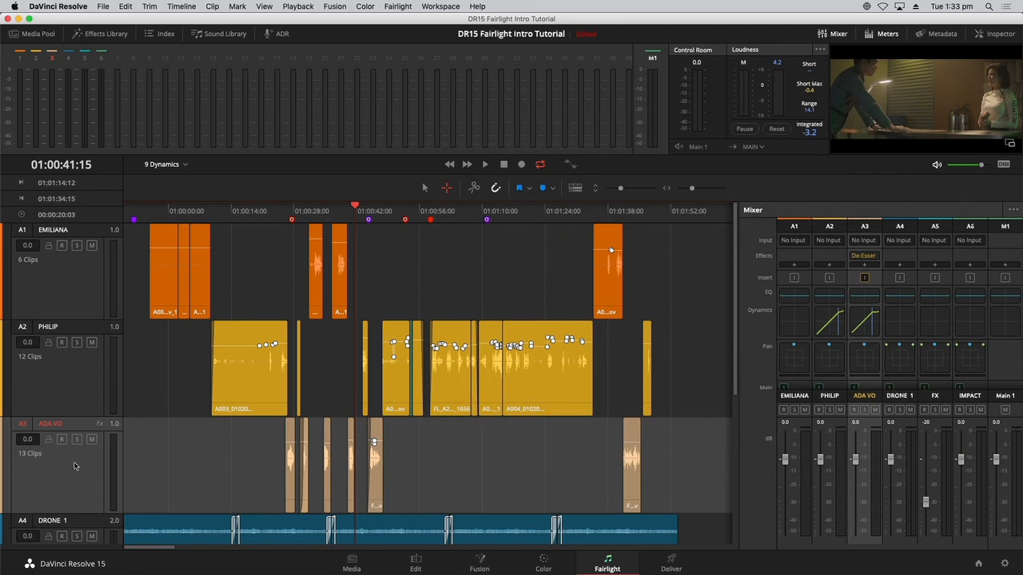
click(485, 482)
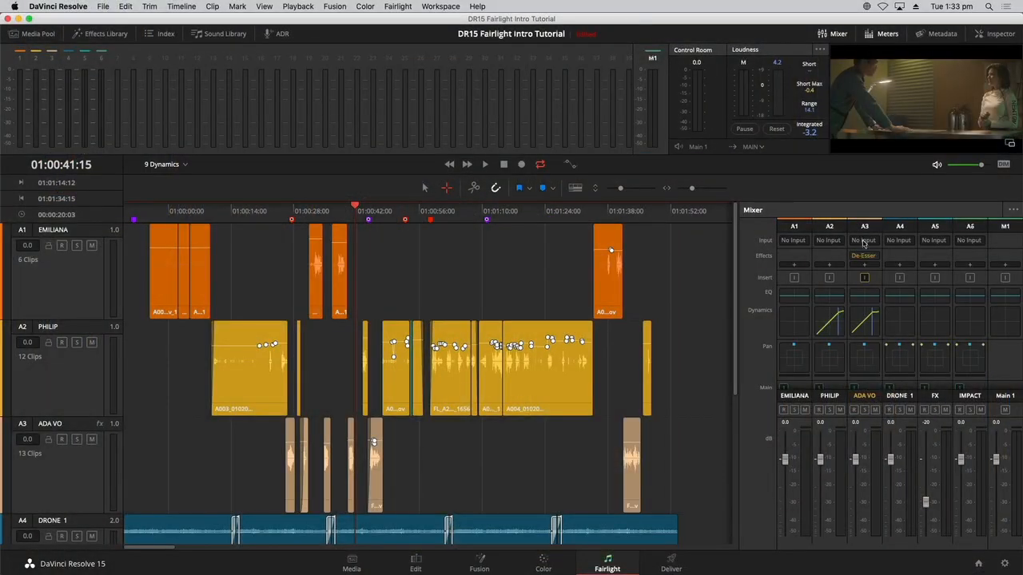
double_click(870, 297)
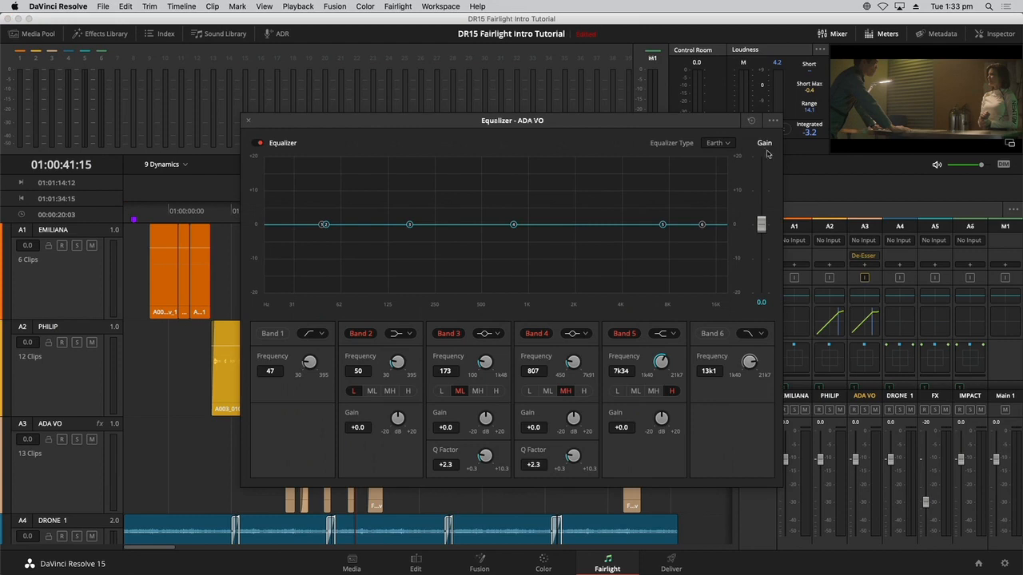
drag(688, 124, 686, 110)
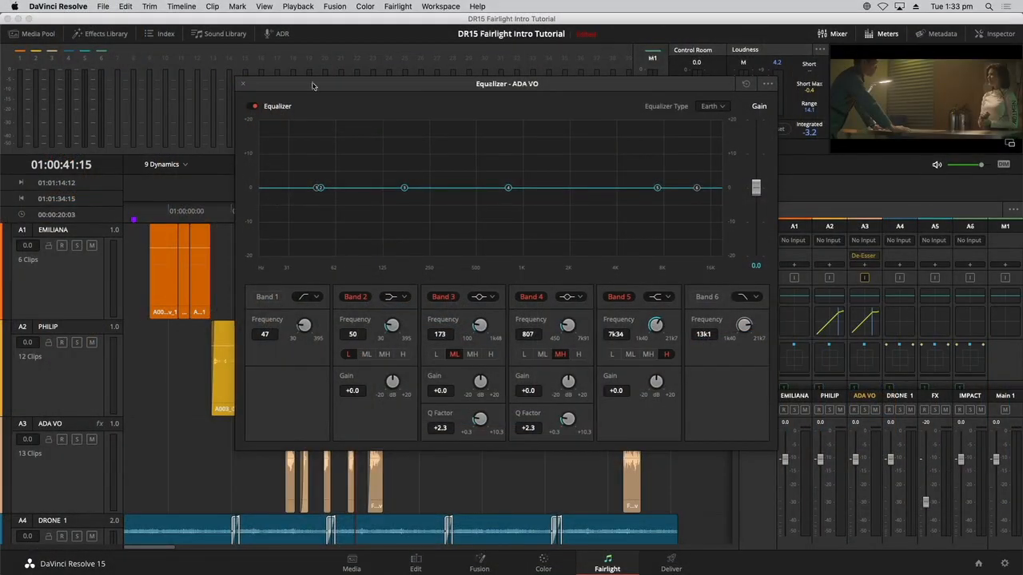
drag(312, 85, 449, 253)
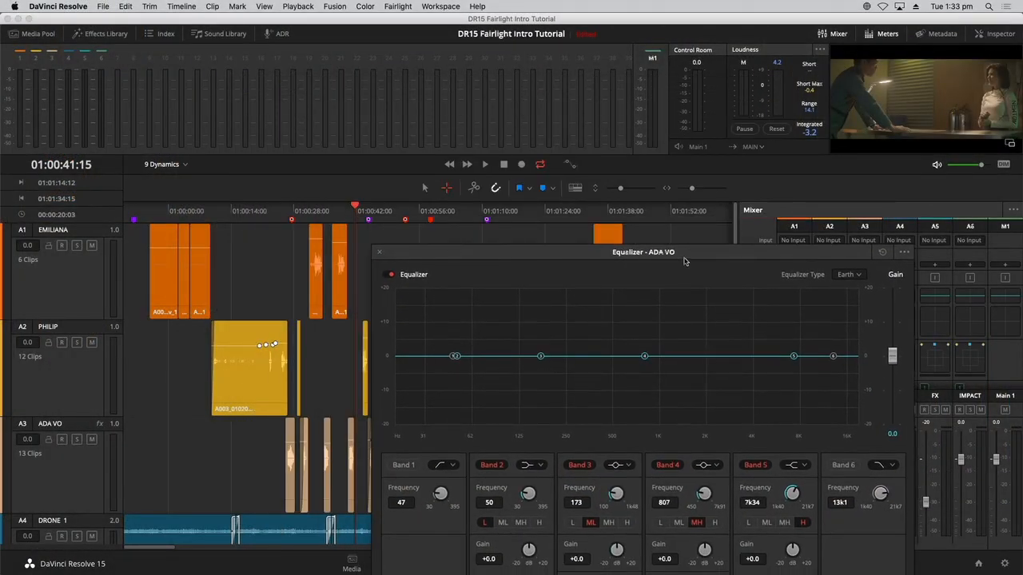
drag(578, 256, 602, 198)
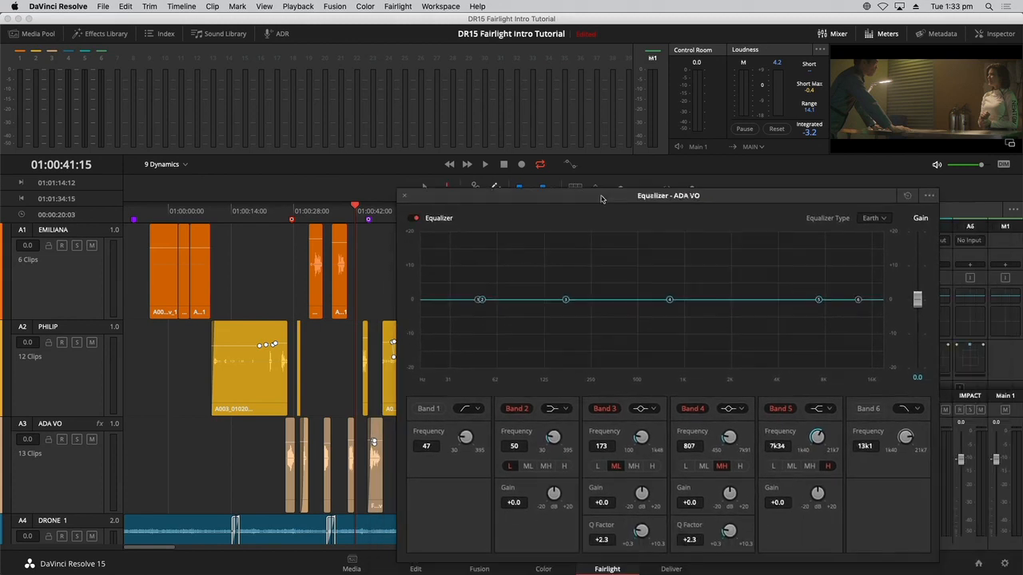
- Mark the range from 01:00:25:17 to 01:00:31:04 around the first two A3 voice-over clips and play it
drag(289, 216, 285, 214)
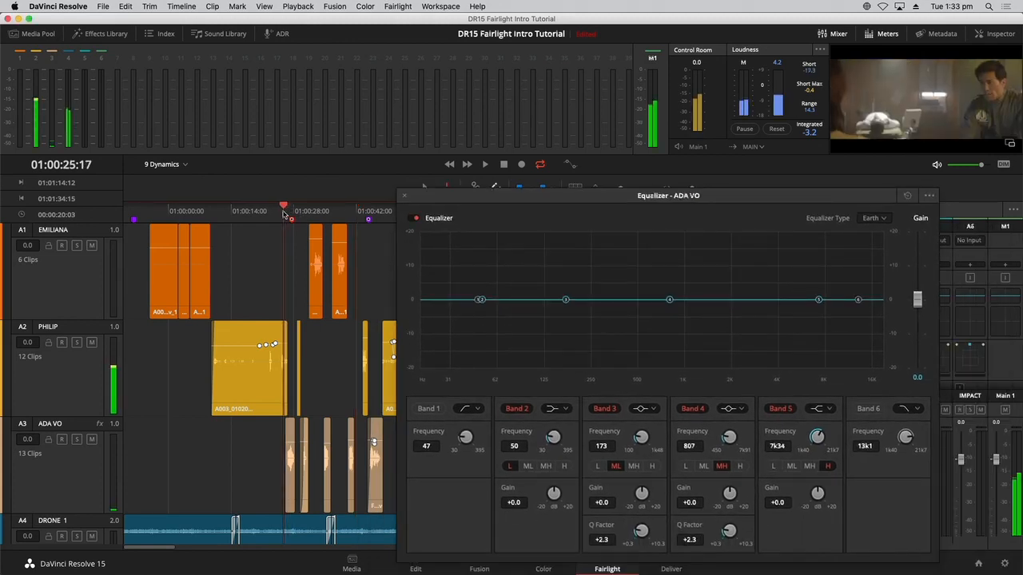
key(i)
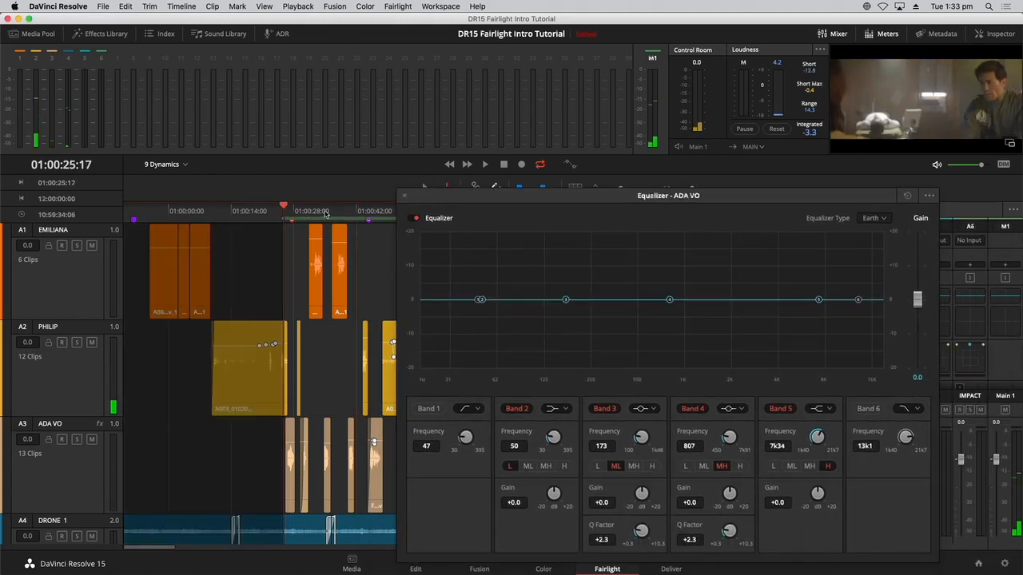
click(317, 213)
drag(329, 212, 302, 216)
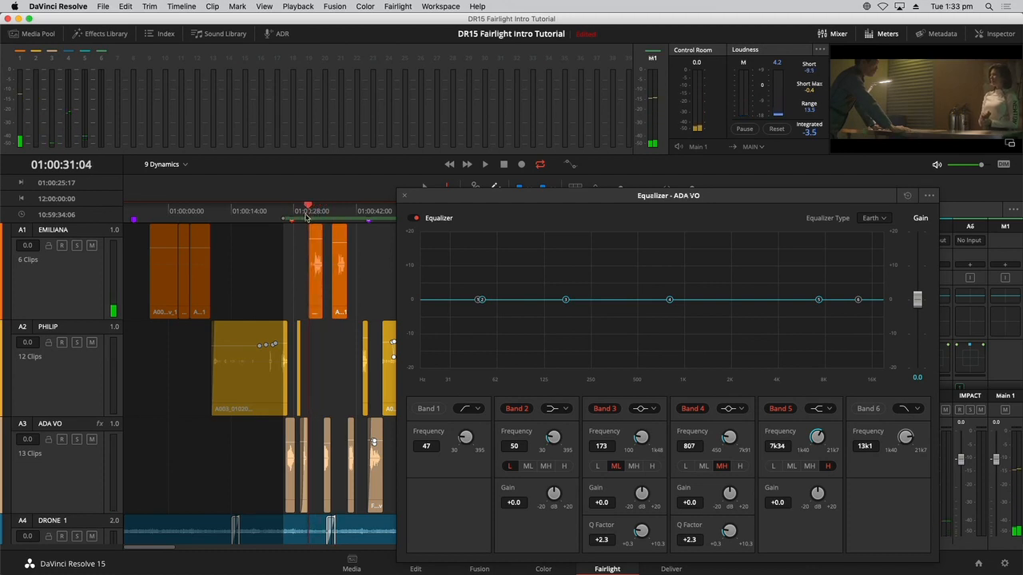
key(o)
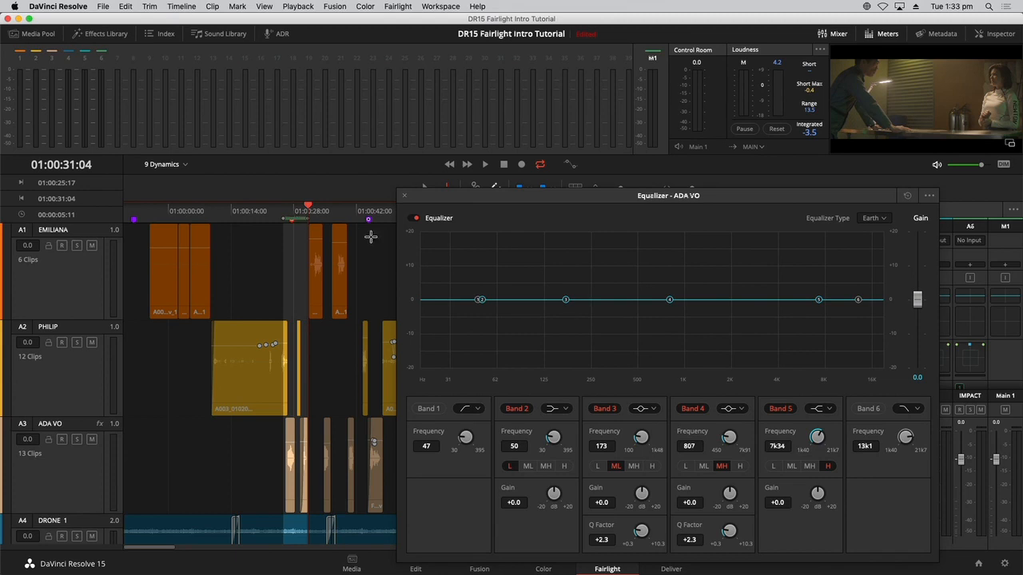
drag(487, 199, 402, 112)
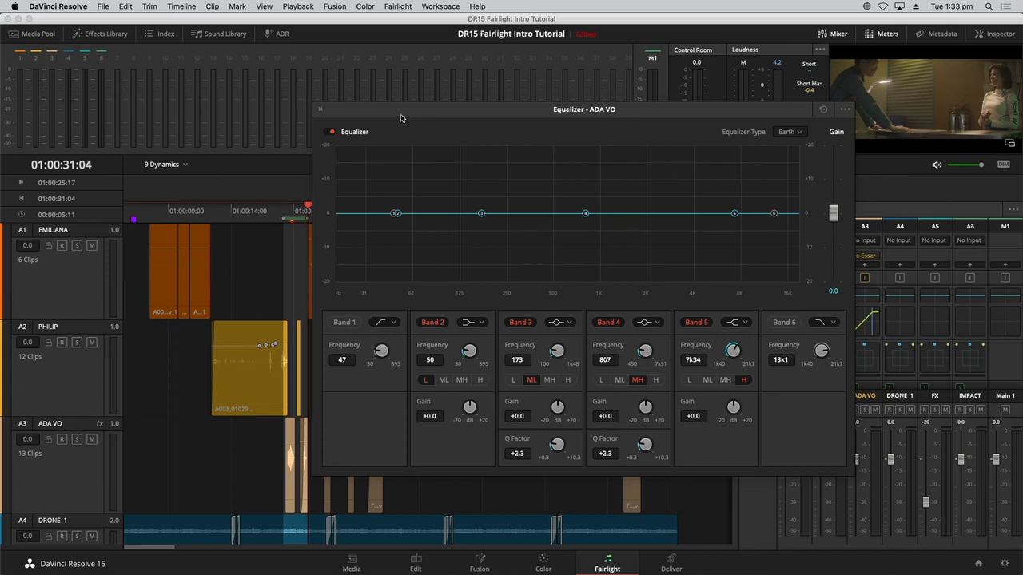
key(space)
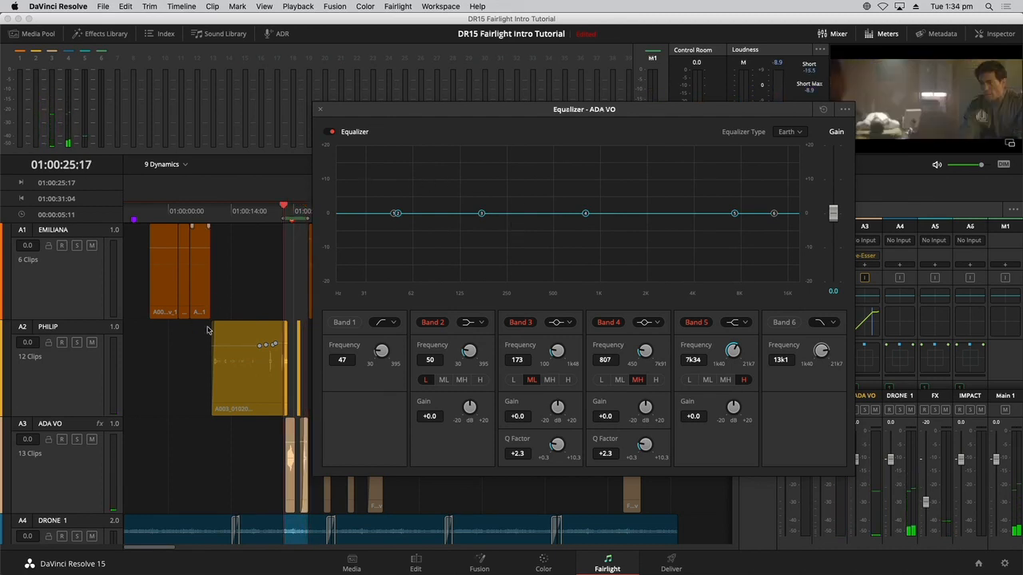
- Enable the Band 1 low cut in the A3 equalizer and set its frequency to 54 Hz
click(352, 323)
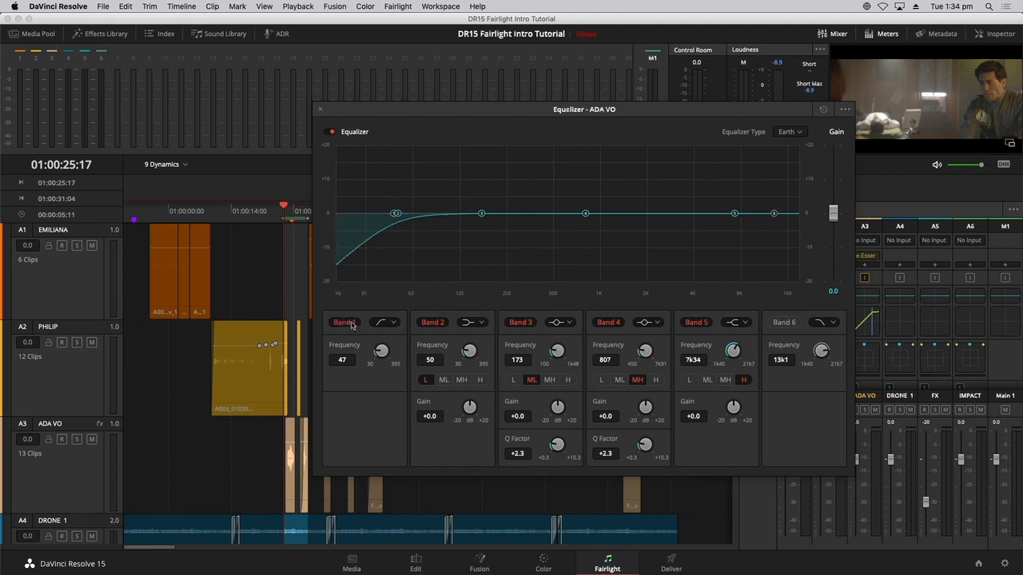
mouse_move(415, 216)
mouse_down()
mouse_move(548, 224)
mouse_move(404, 224)
mouse_up()
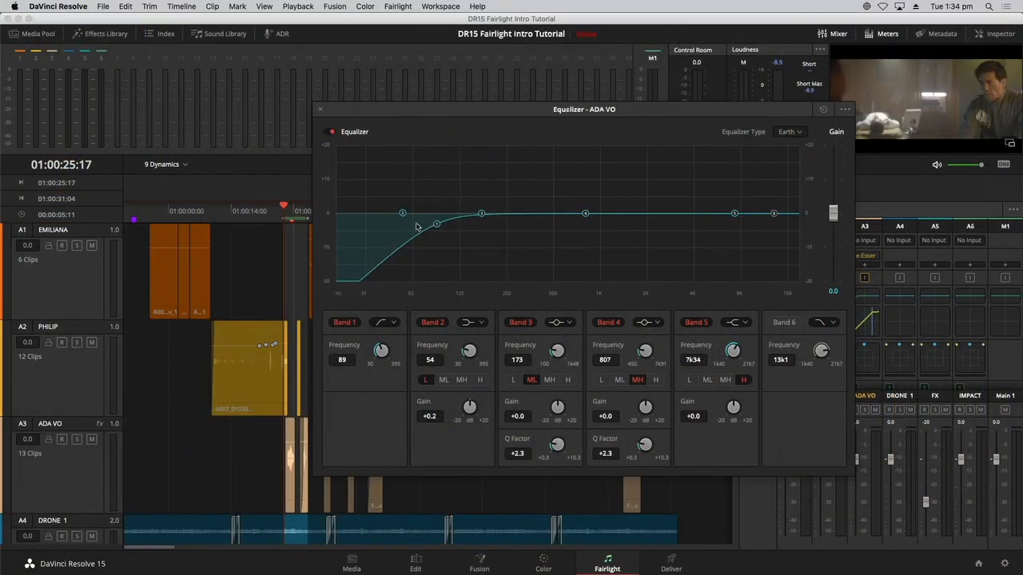
drag(412, 226, 403, 227)
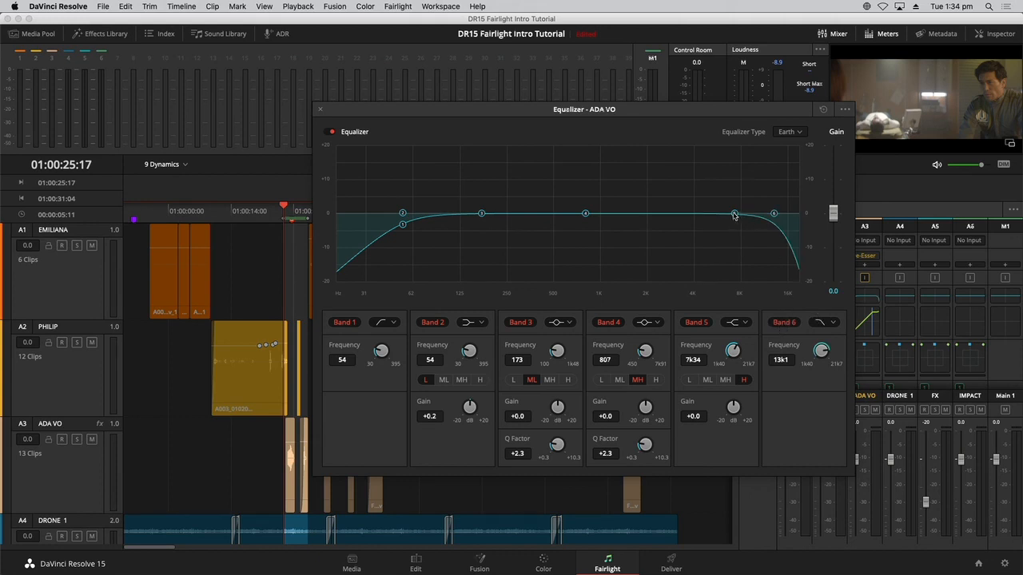
- Enable the Band 6 high cut and, while auditioning the range, set its frequency to 3k21
drag(770, 216, 673, 218)
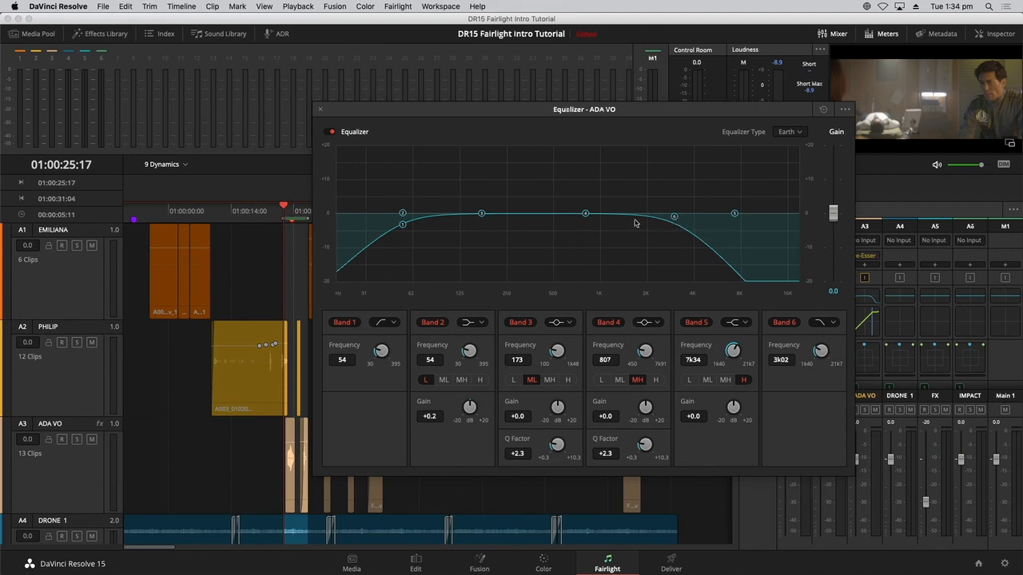
drag(674, 216, 702, 214)
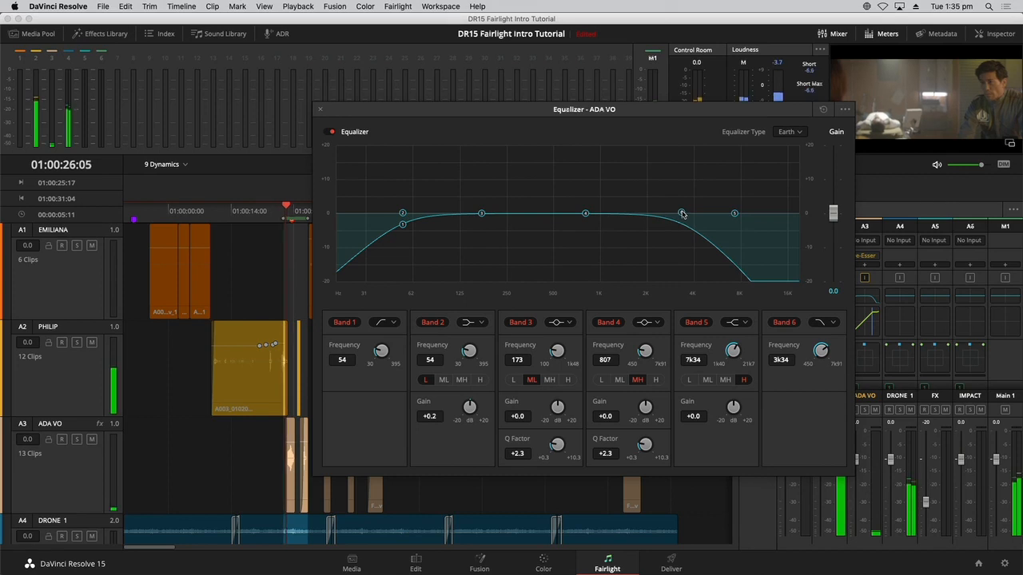
mouse_move(681, 214)
mouse_down()
mouse_move(596, 217)
mouse_move(680, 215)
mouse_up()
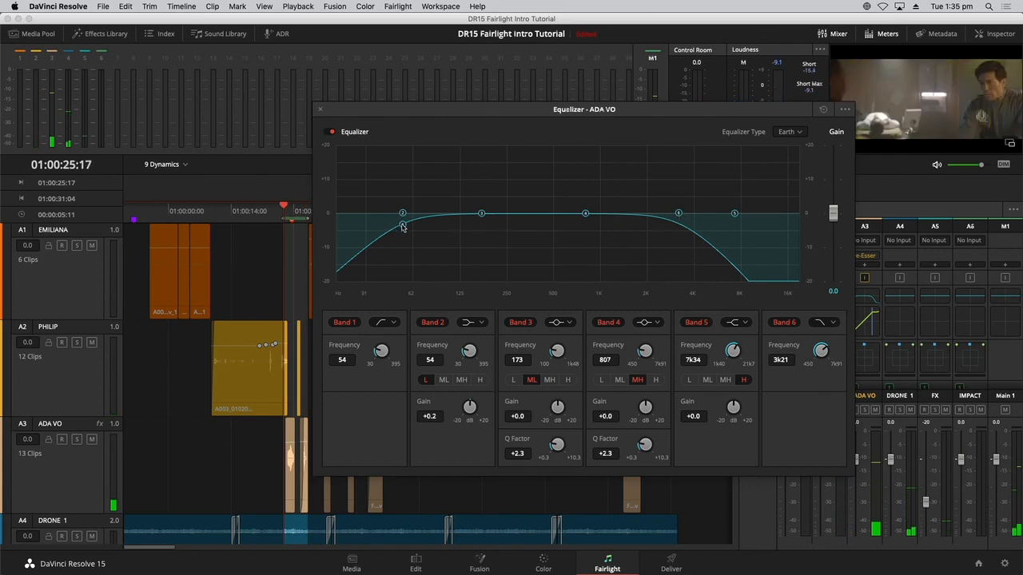
- Set Band 1 to 179 Hz and boost Band 4 by 4.9 dB at 691 Hz, and play the equalized voice-over with the range cleared
drag(408, 226, 490, 223)
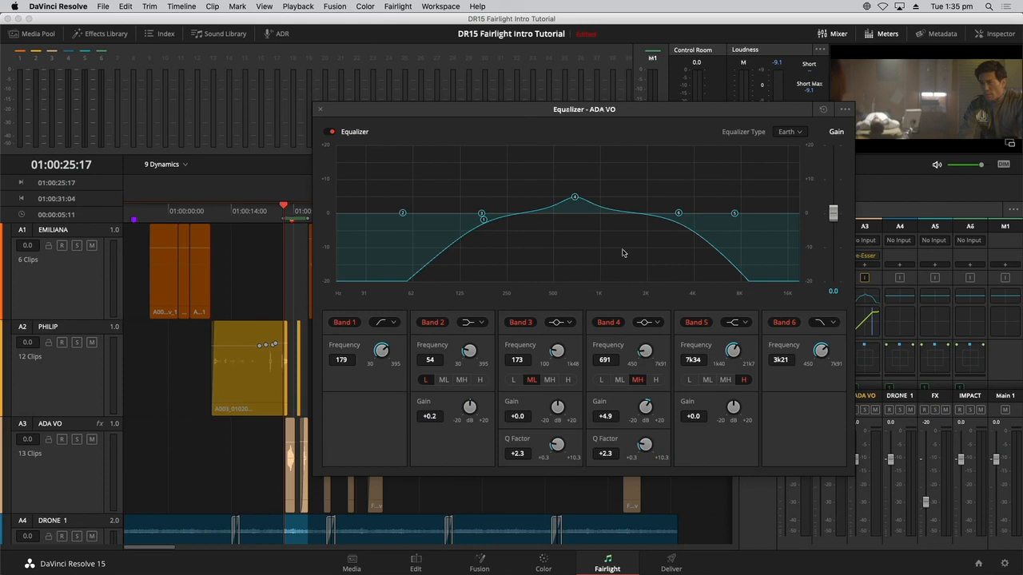
click(318, 111)
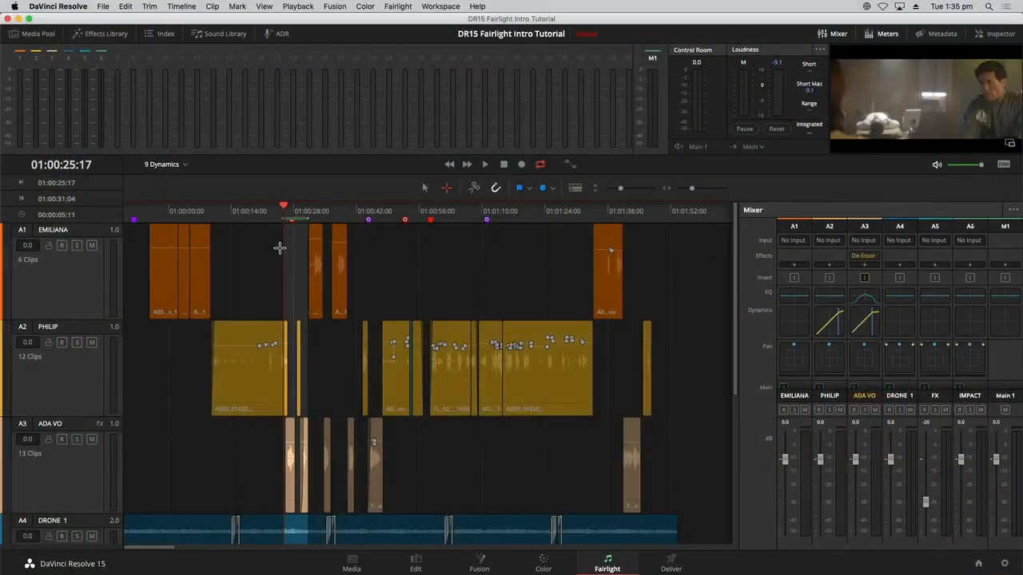
click(280, 248)
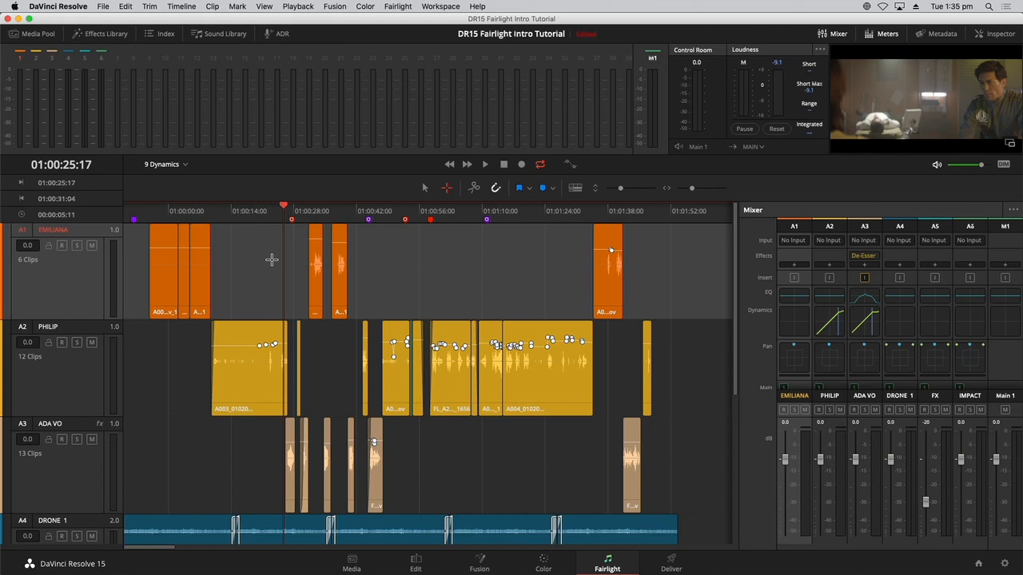
key(space)
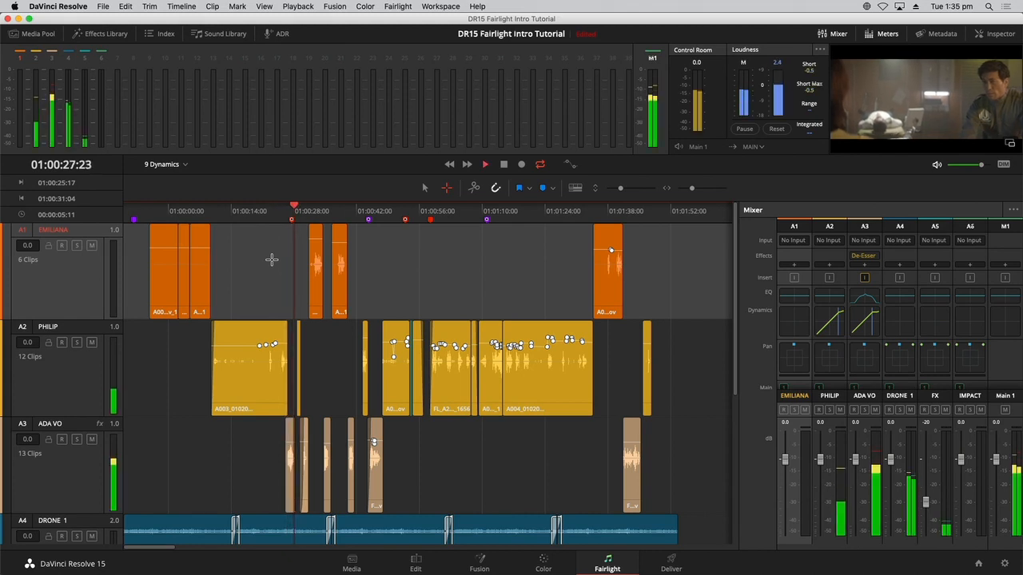
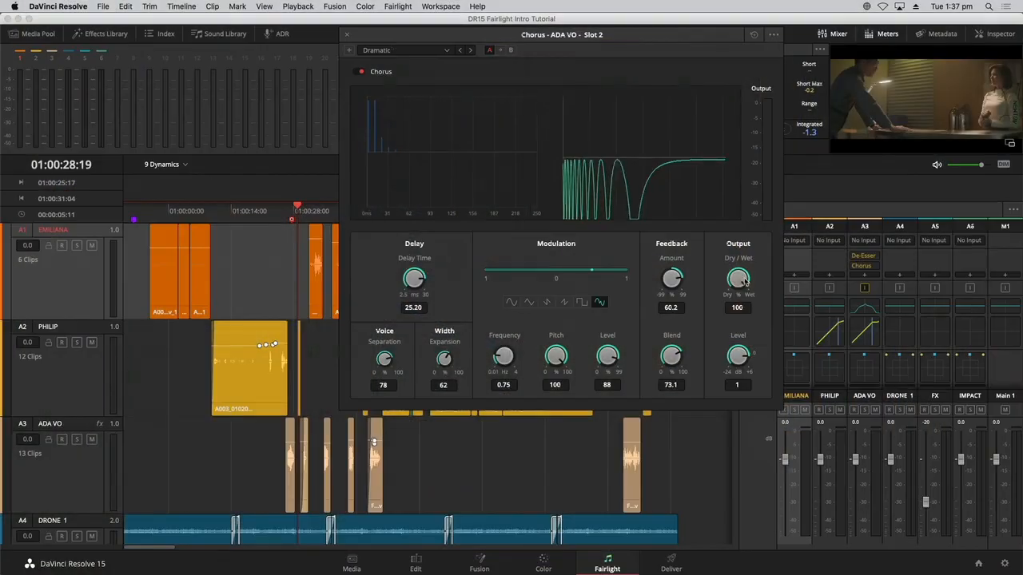
- Set the Dry/Wet output of the Chorus effect on track A3 to 79.3 and close the effect
drag(736, 278, 680, 305)
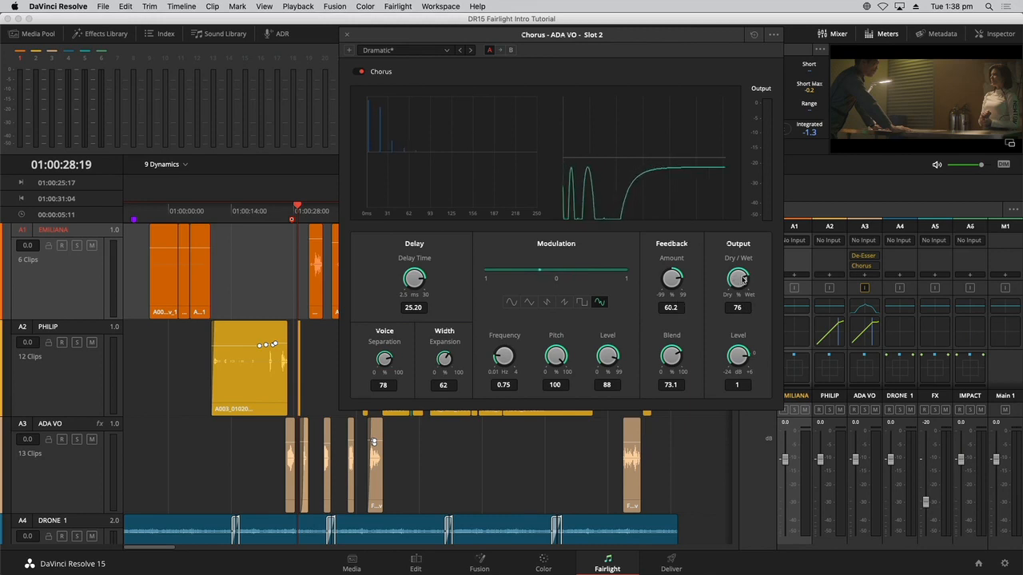
drag(742, 278, 746, 278)
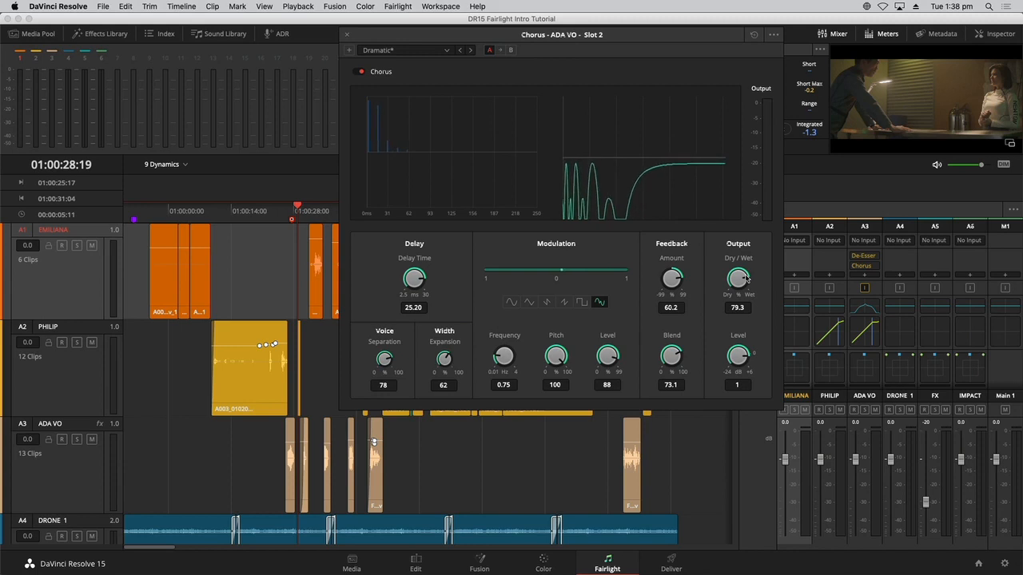
click(346, 37)
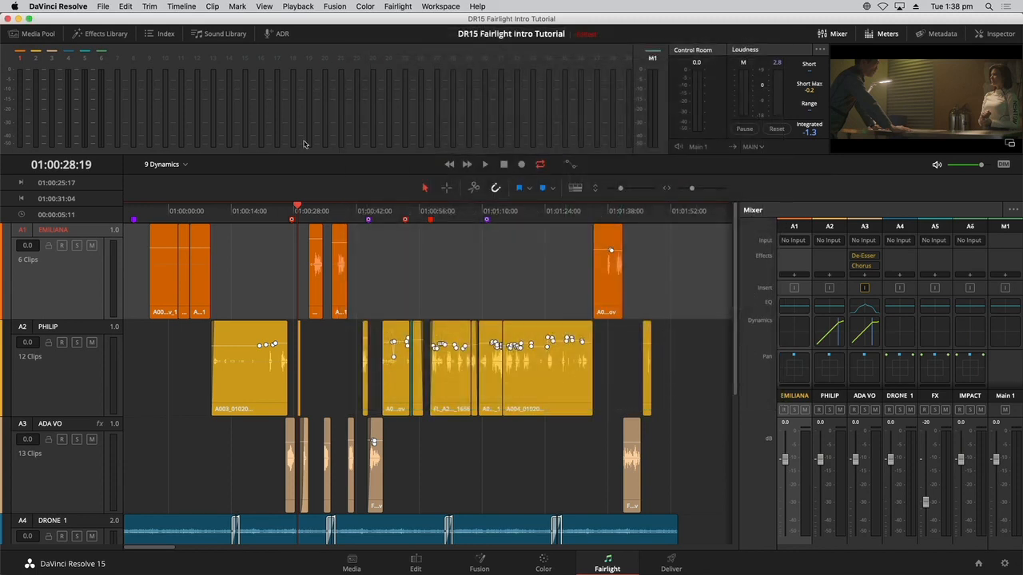
- Switch to the timeline 11 Sound Design and fit all of it in view
click(282, 217)
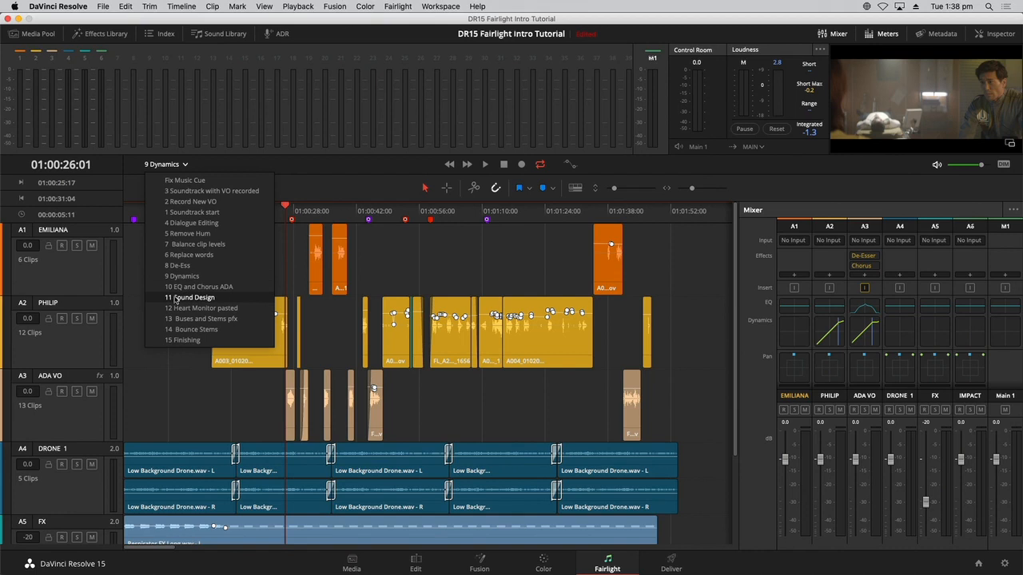
click(190, 297)
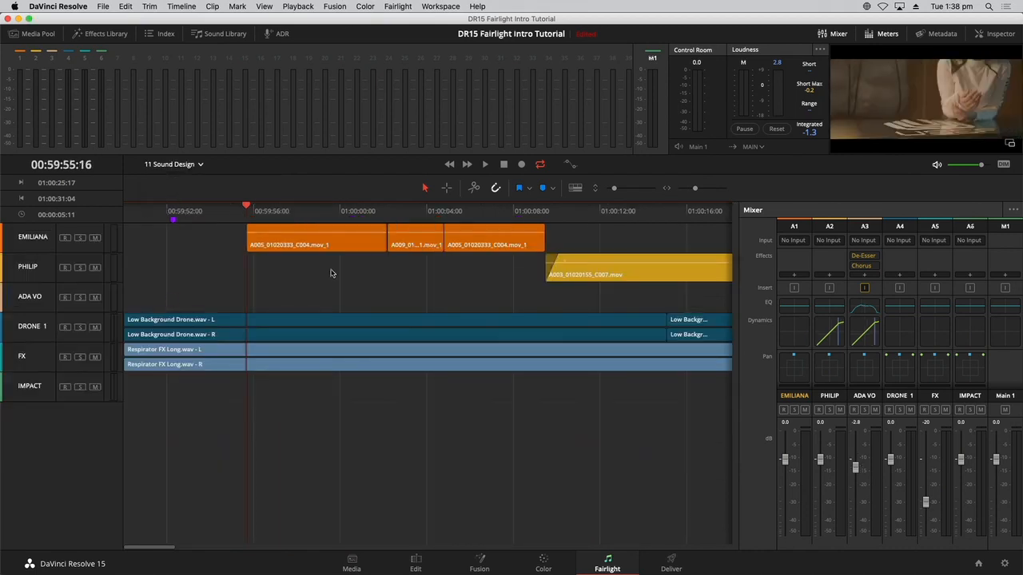
key(shift+z)
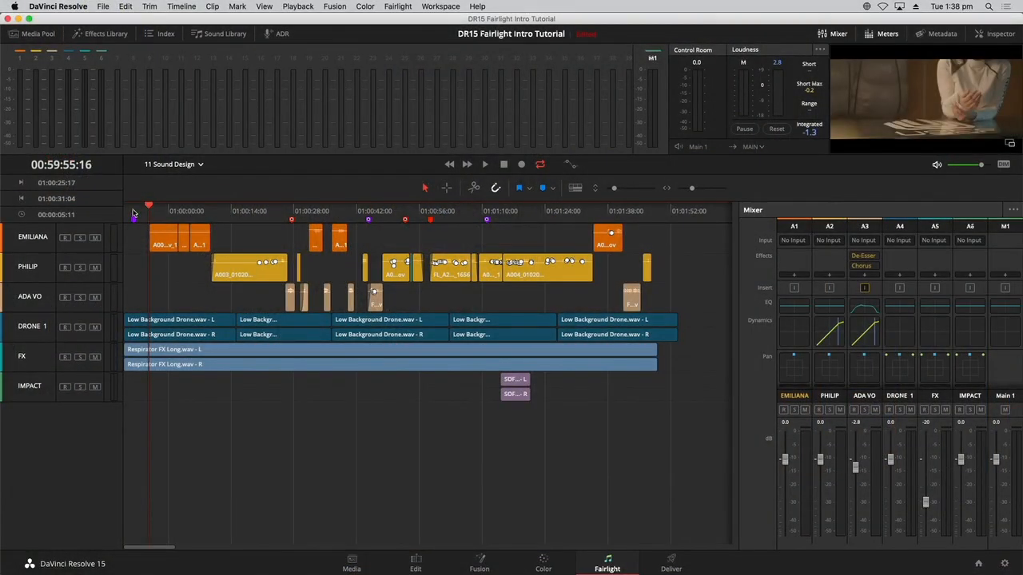
- Move the playhead to the first marker at 00:59:52:07 and examine the marker's details
click(134, 213)
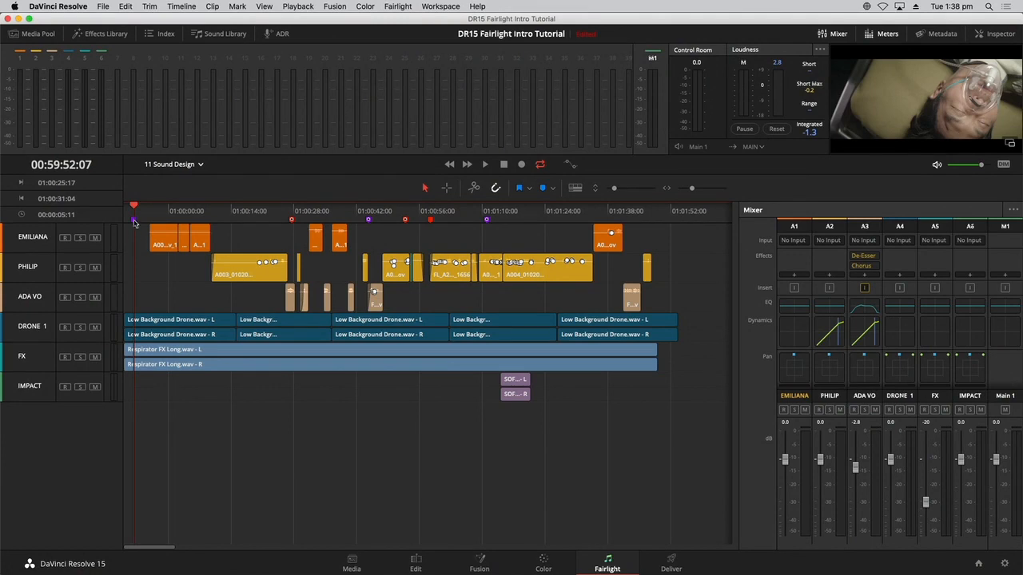
double_click(133, 220)
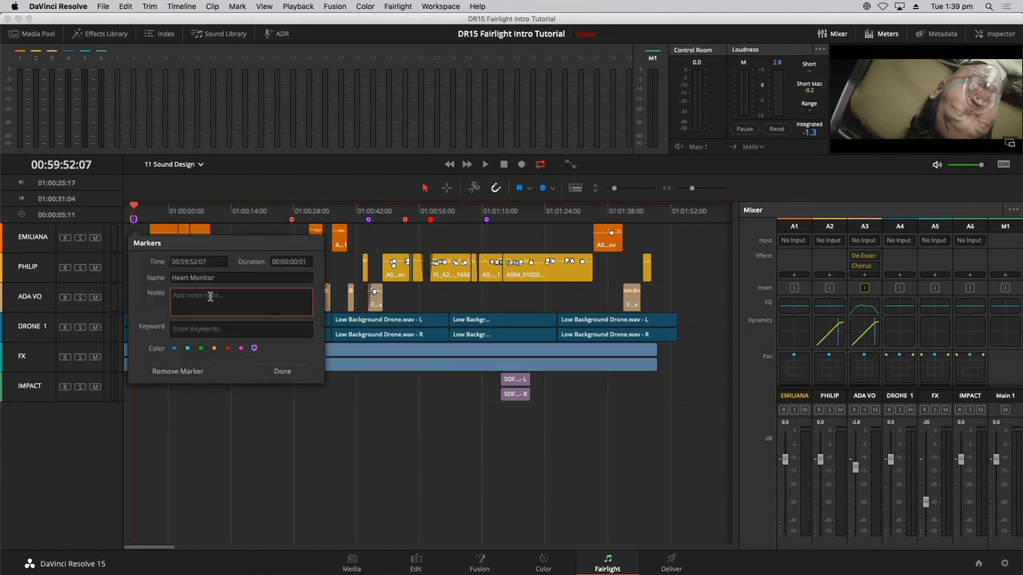
click(304, 463)
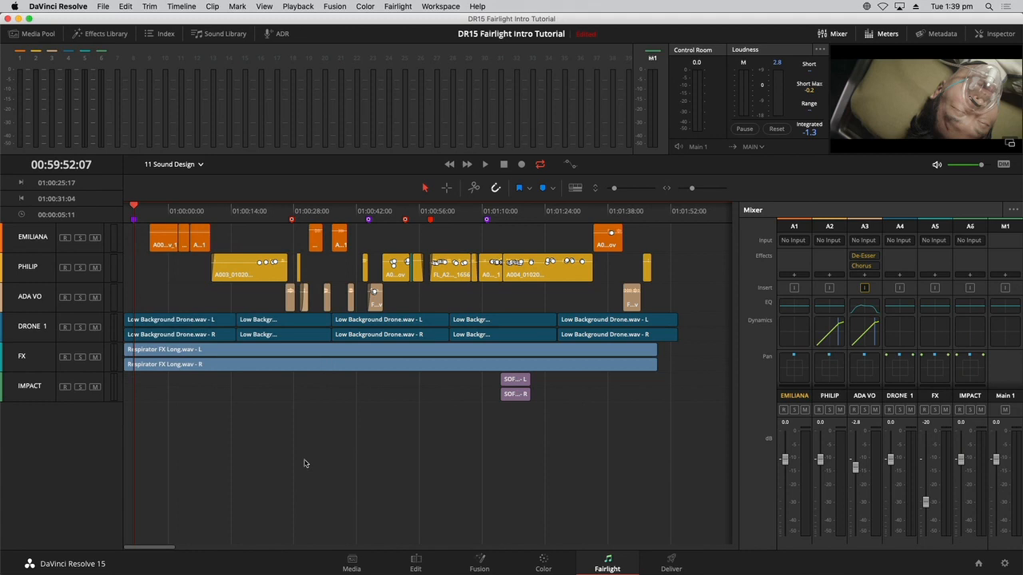
- Hide the mixer and the meters to give the timeline more room
click(843, 34)
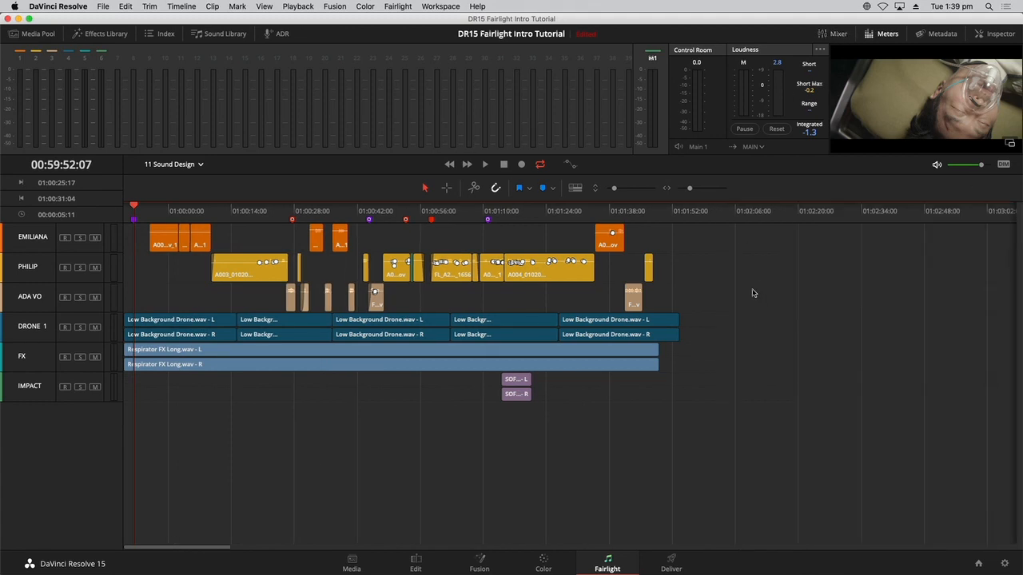
click(889, 34)
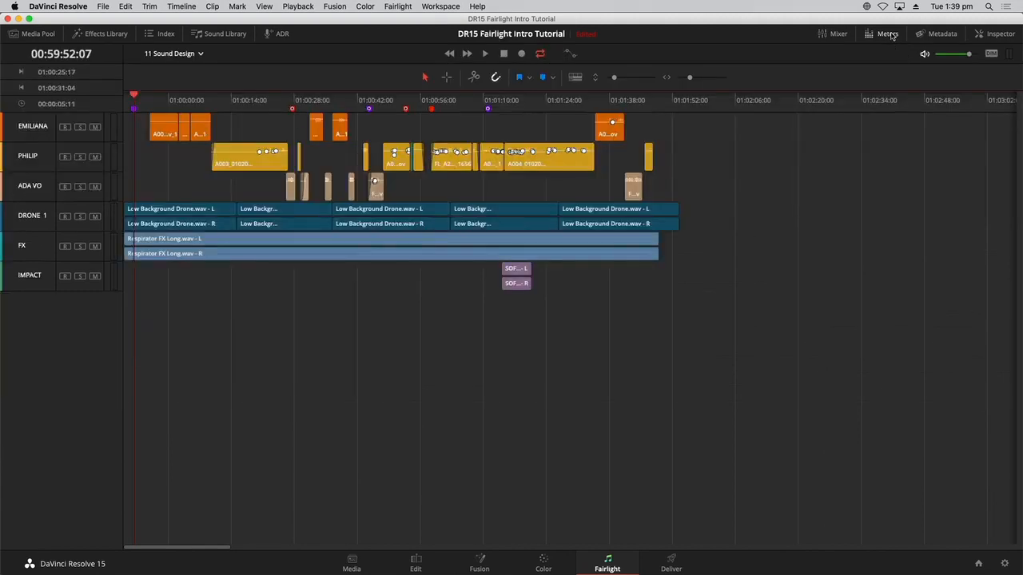
right_click(33, 315)
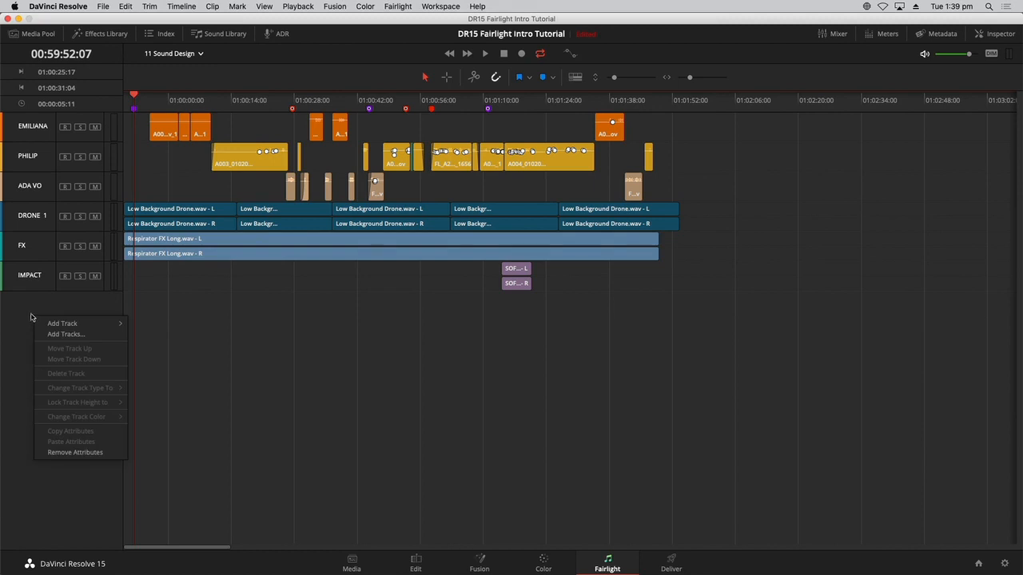
mouse_move(79, 323)
click(70, 306)
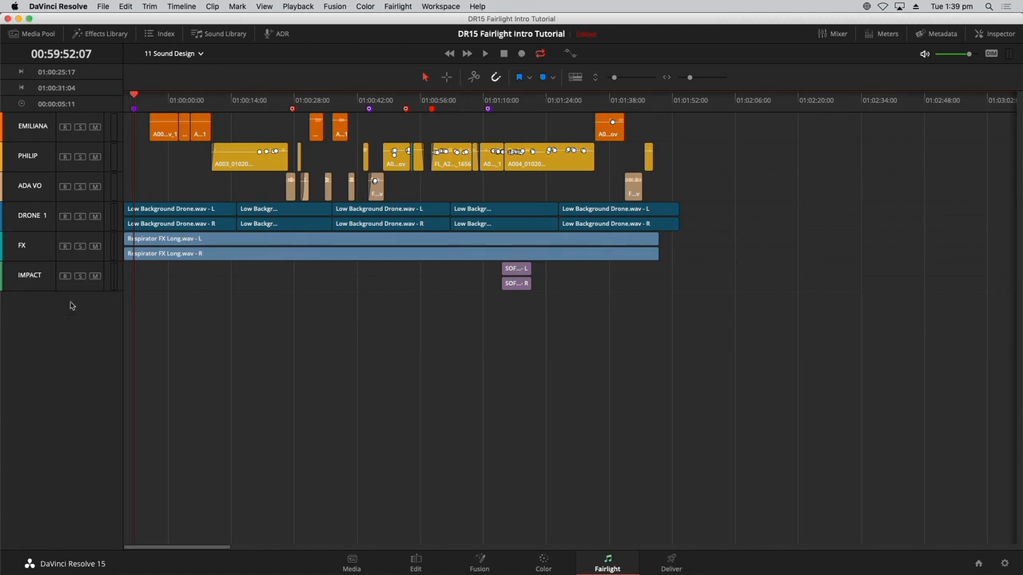
- Add one stereo audio track below the DRONE 1 track
right_click(71, 302)
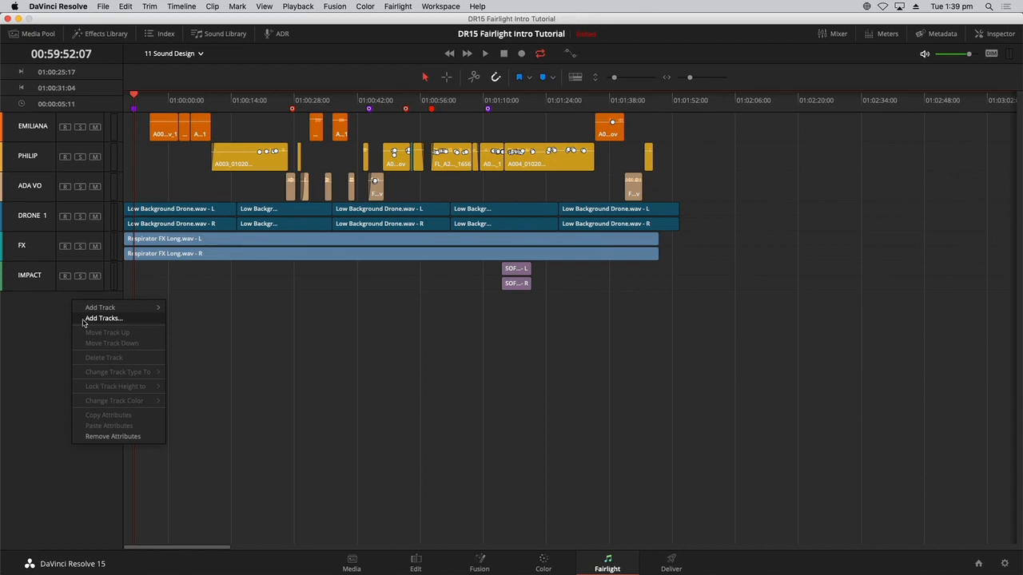
click(83, 319)
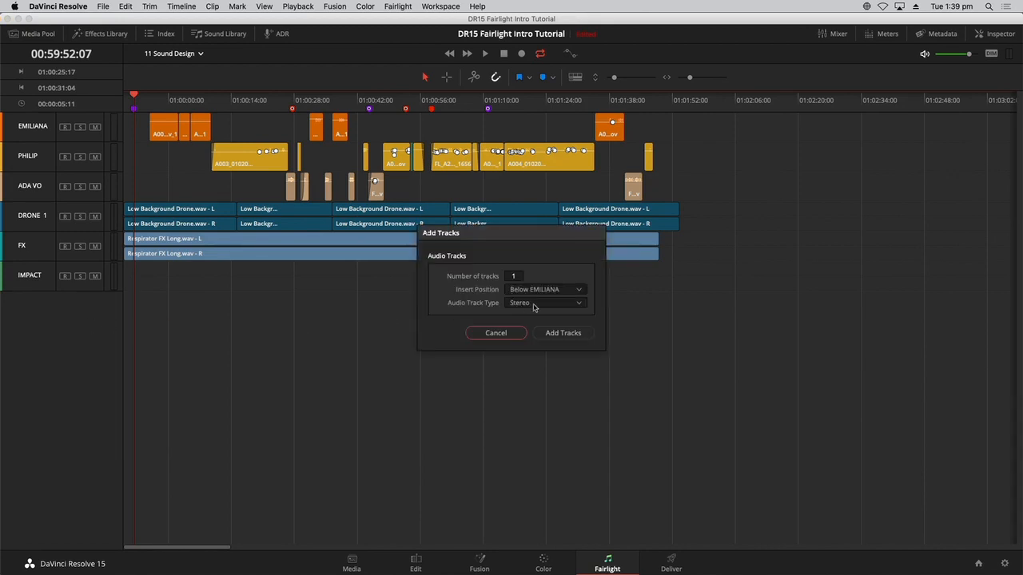
click(559, 291)
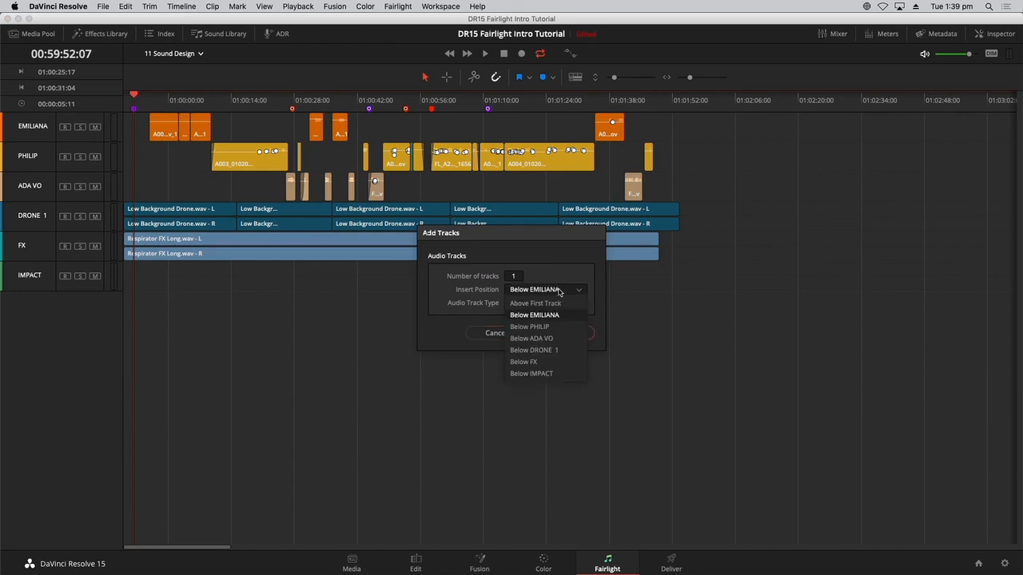
click(562, 352)
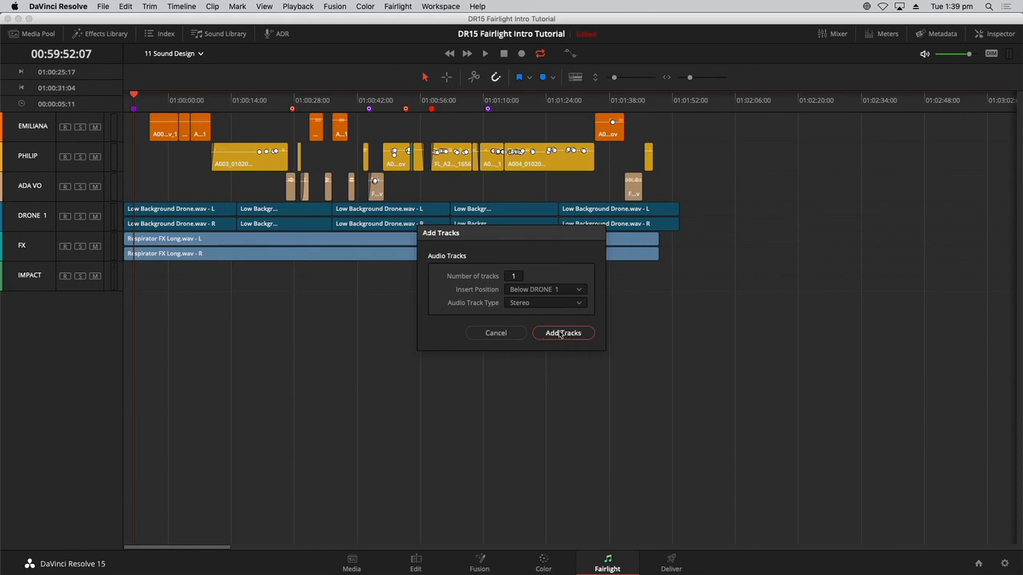
click(560, 334)
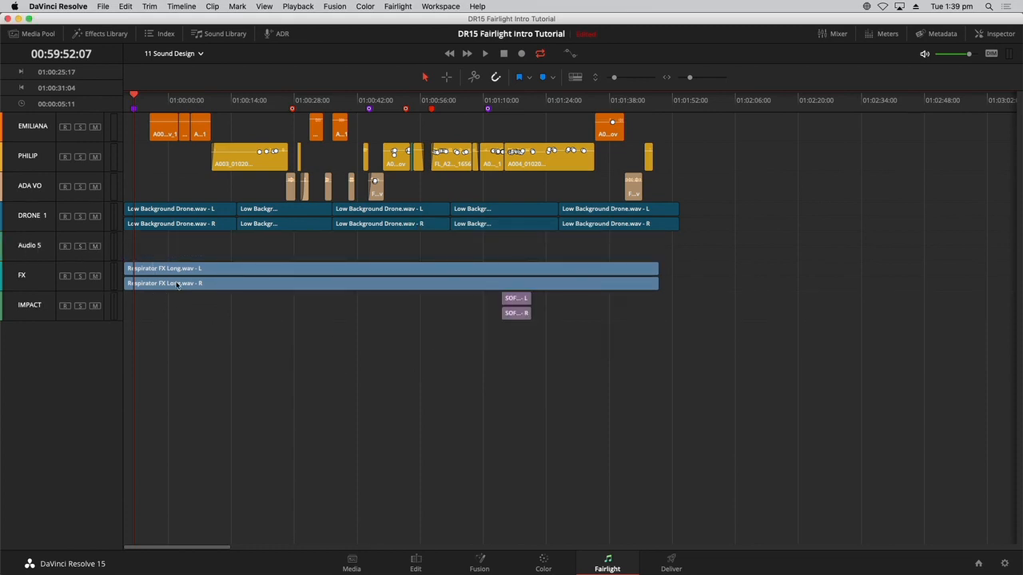
- Rename the new track below DRONE 1 as HEART MONITOR
double_click(39, 250)
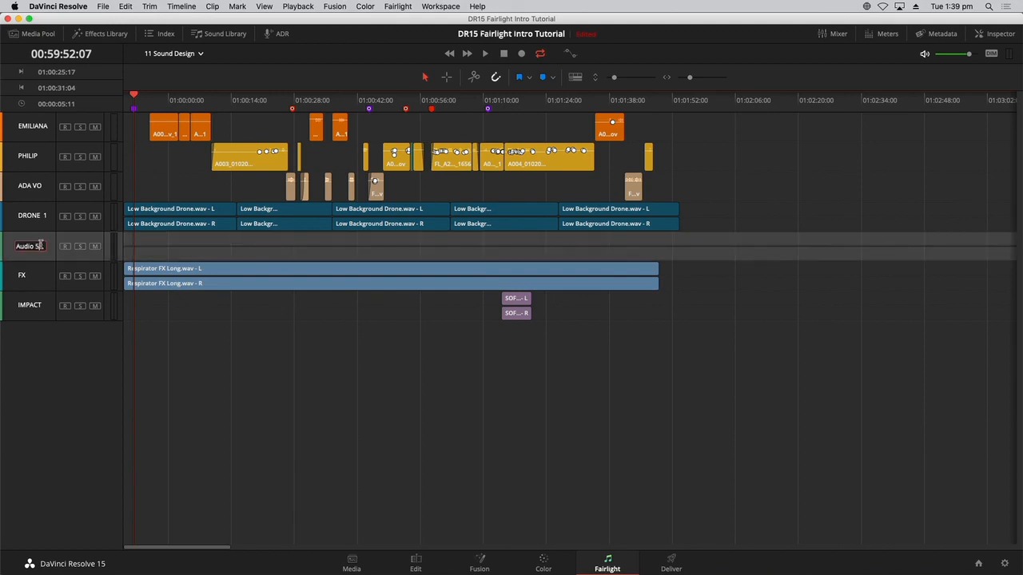
text(HEART MONITOR)
key(Return)
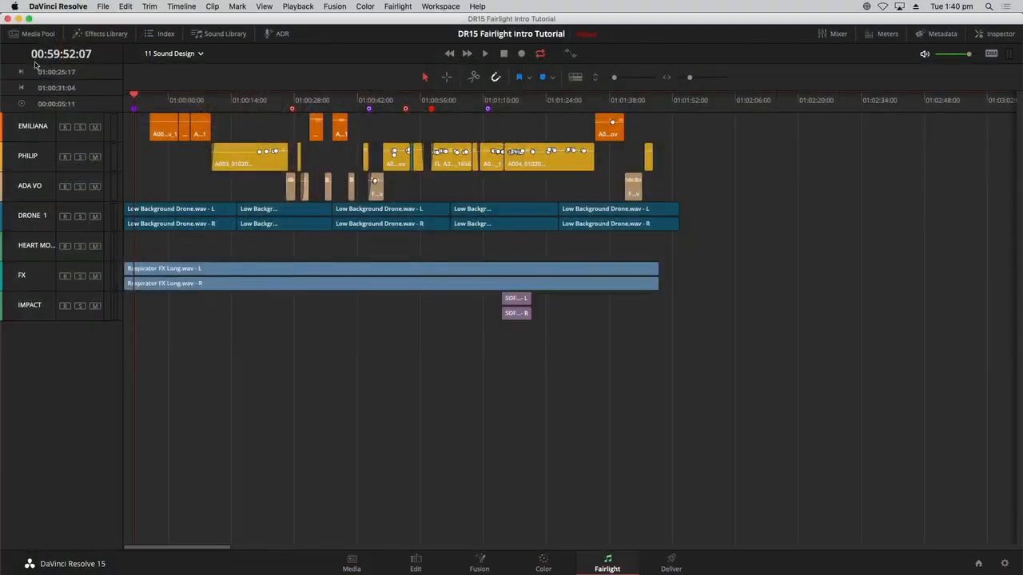
- Show the Media Pool with a wider bin list and open the Tutorial Timelines bin
click(39, 34)
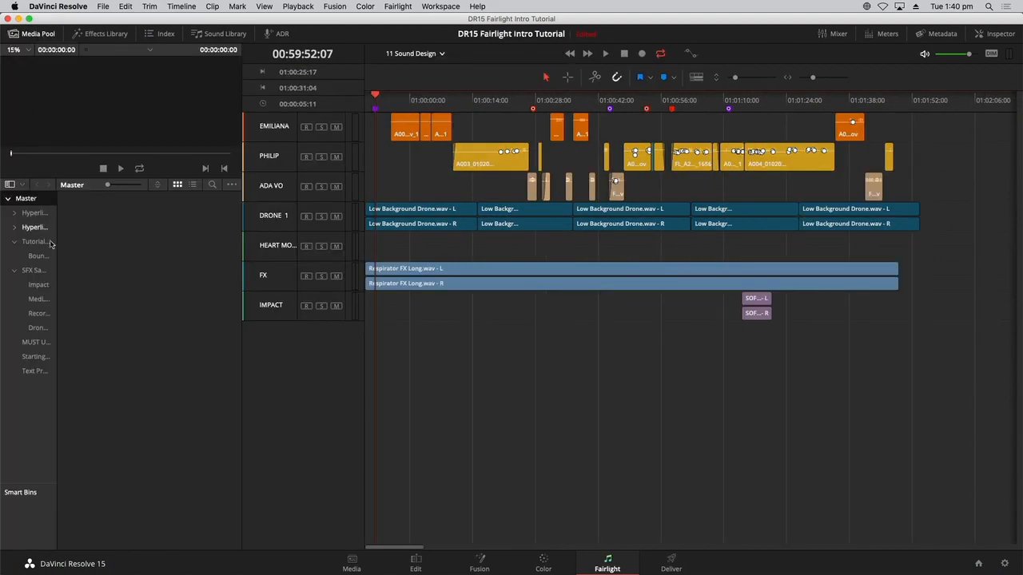
drag(57, 249, 114, 249)
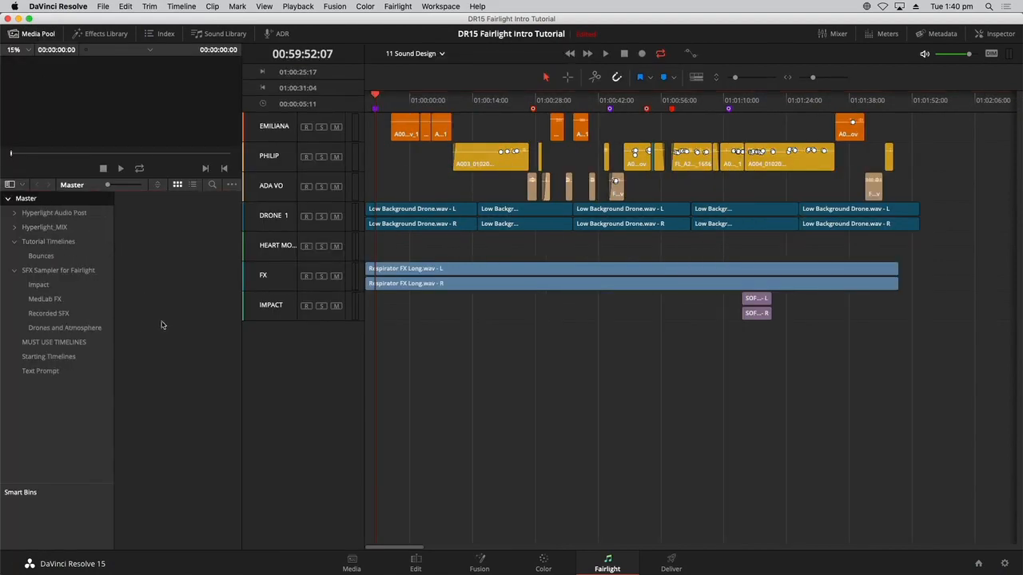
click(66, 243)
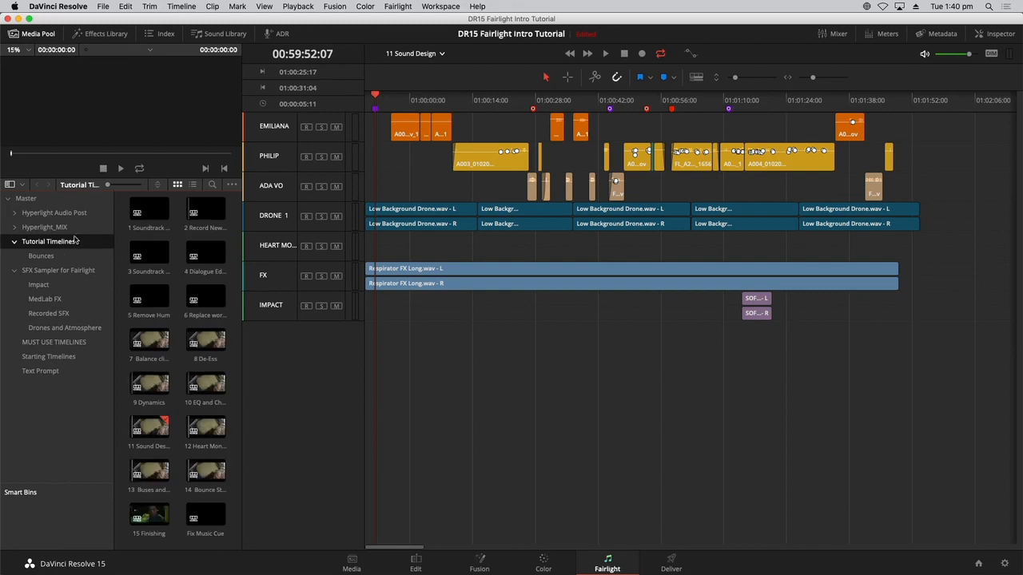
right_click(89, 241)
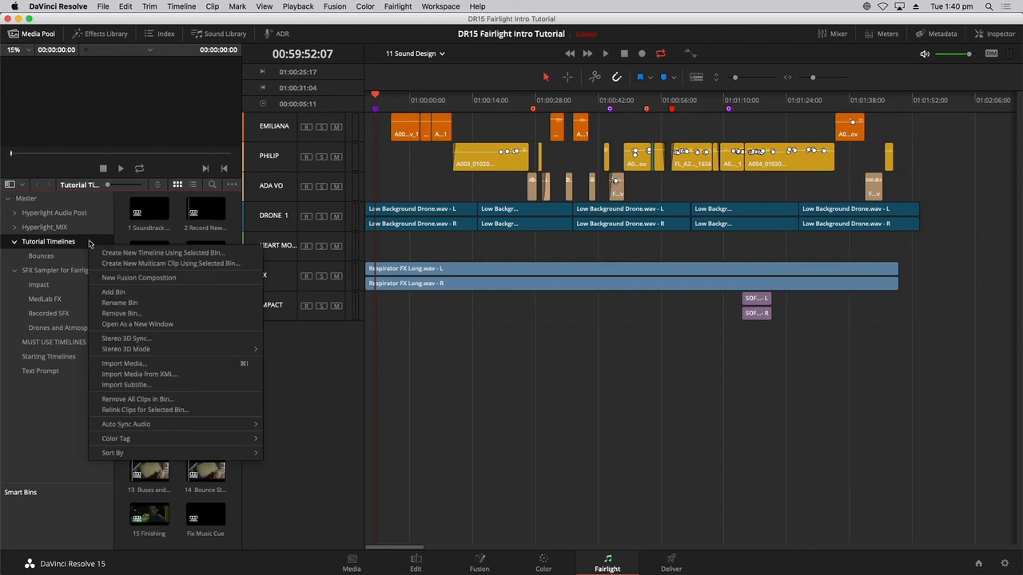
click(99, 229)
click(92, 244)
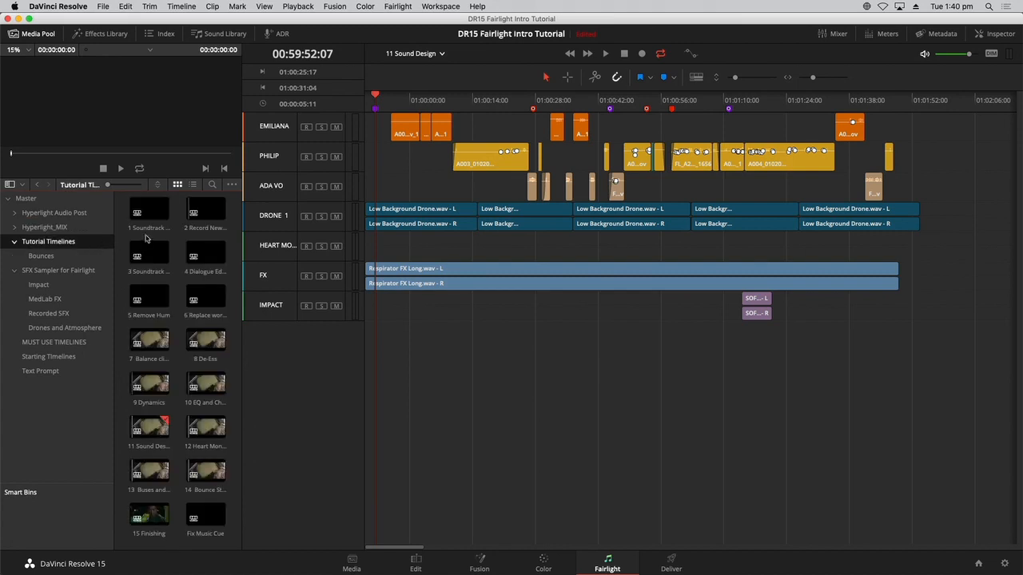
- Create a new empty timeline named Heart Monitor Mp with one stereo audio track in the Tutorial Timelines bin
right_click(177, 241)
mouse_move(194, 246)
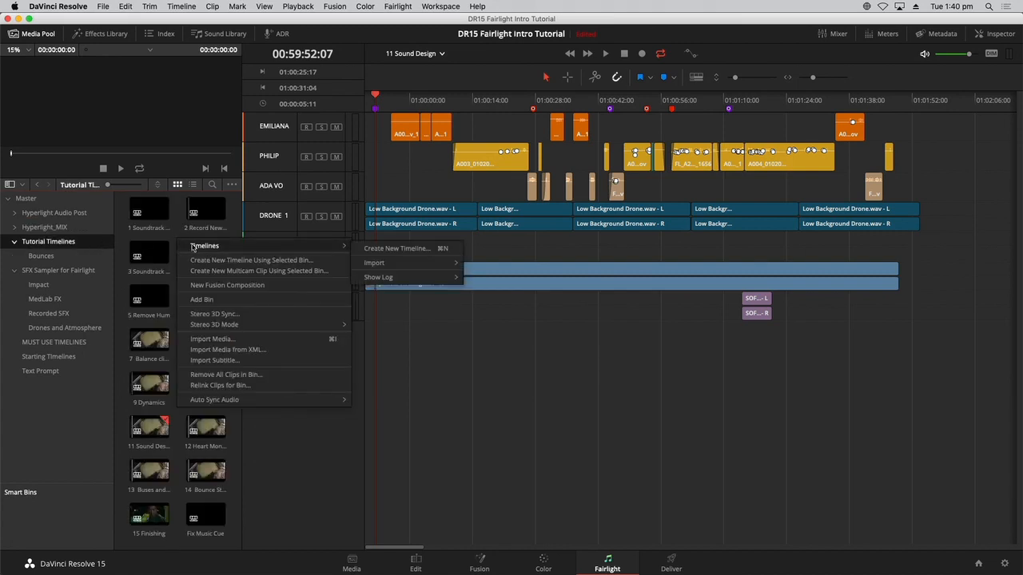
click(367, 249)
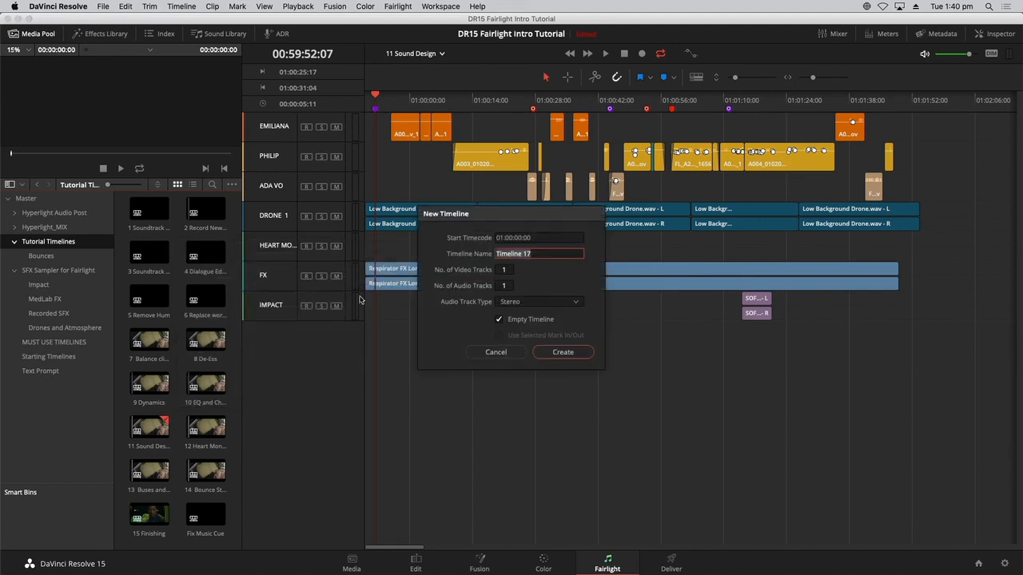
key(BackSpace)
key(Return)
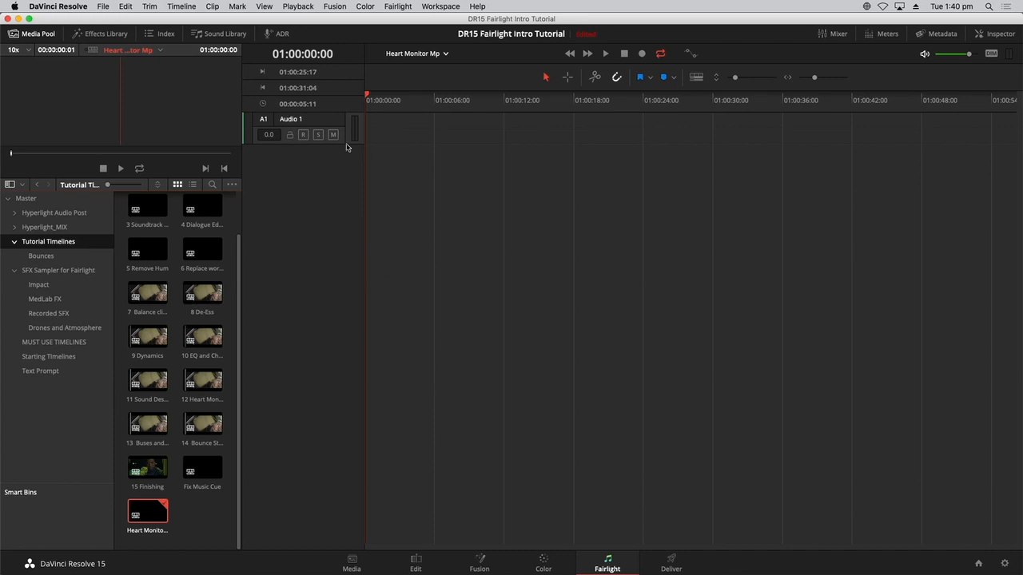
- Hide the Media Pool and add a second stereo audio track to the Heart Monitor Mp timeline
click(32, 34)
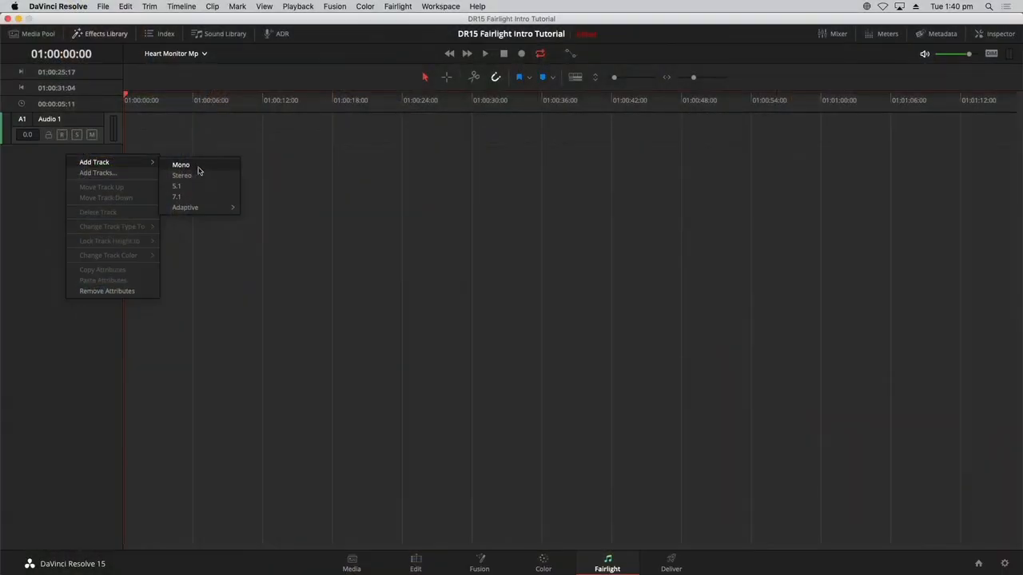
click(199, 177)
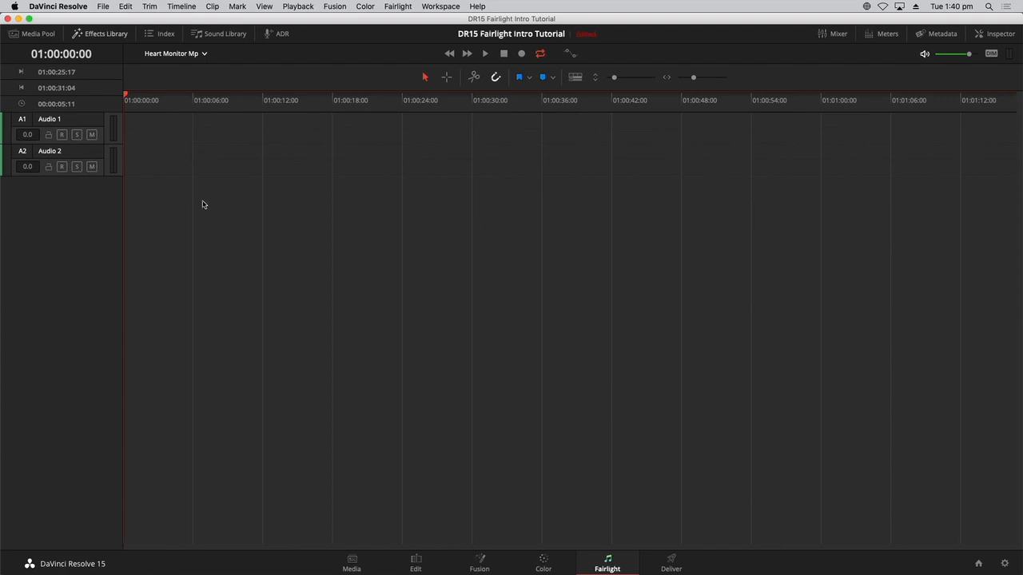
- Rename track A1 as NOISE and track A2 as TONE
double_click(45, 119)
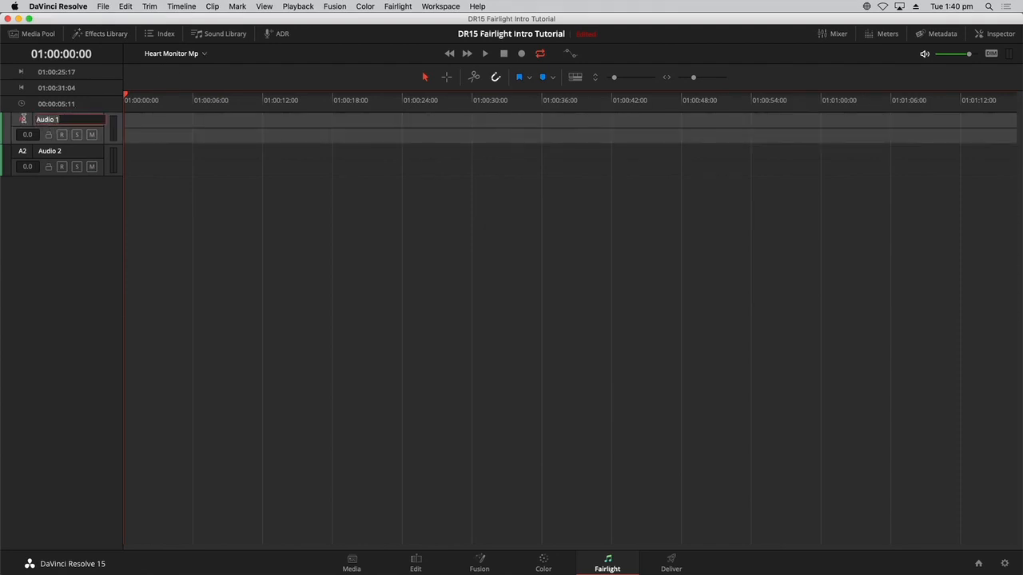
text(NOISE)
double_click(64, 151)
drag(43, 151, 14, 151)
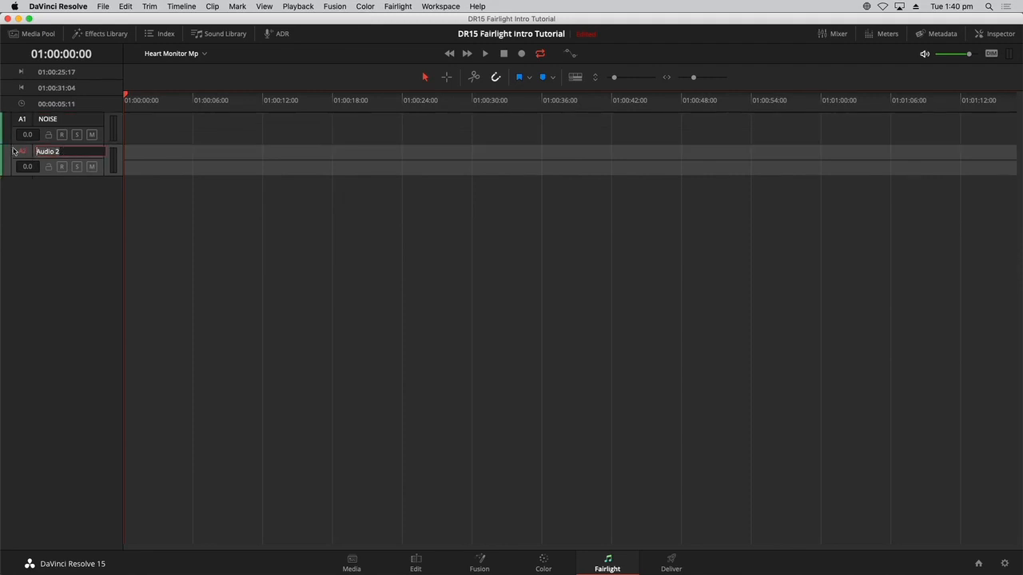
text(TONE)
click(254, 201)
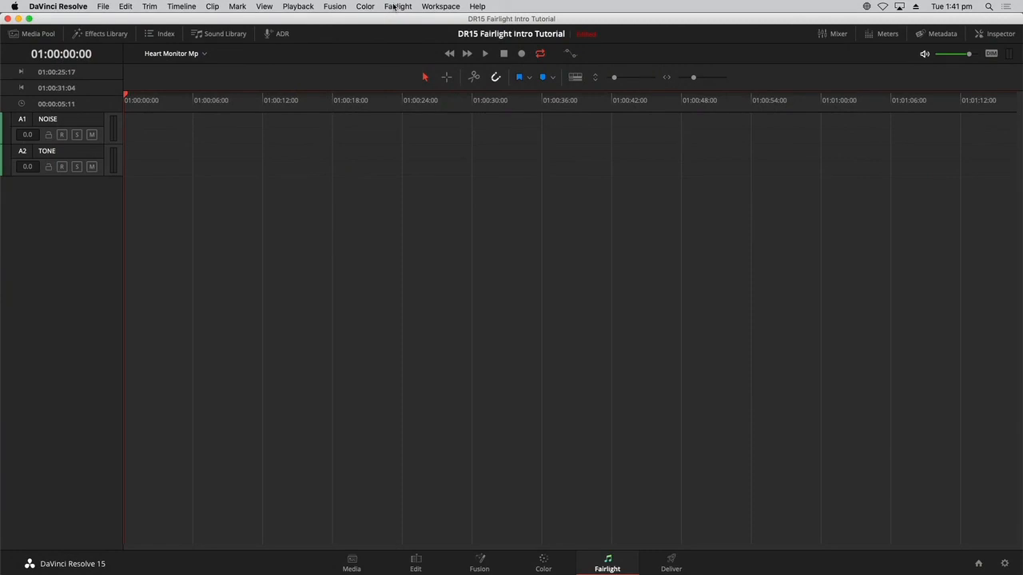
- Open the Test Tones Settings and go from there to the Patch Input/Output window
click(394, 7)
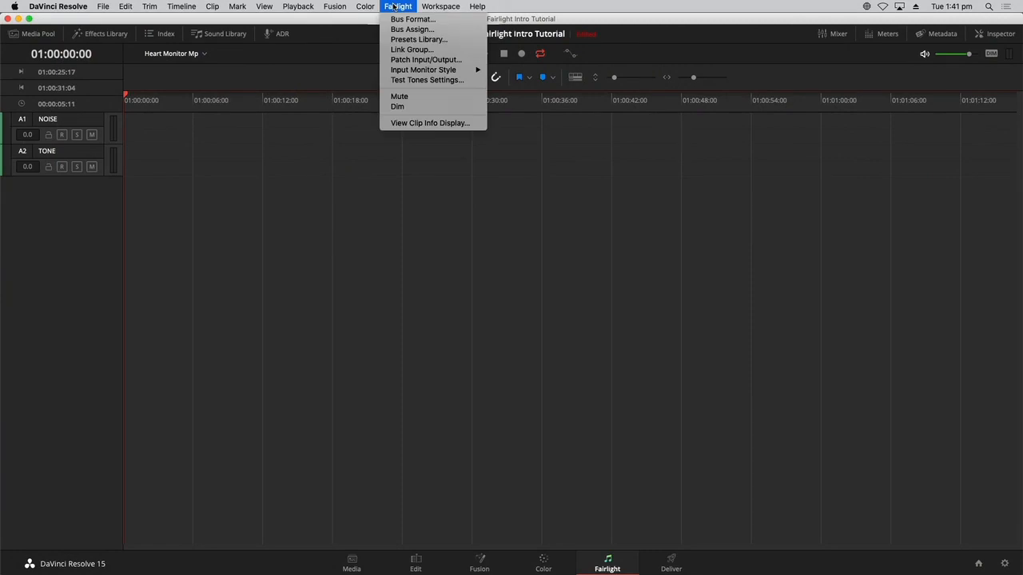
click(387, 80)
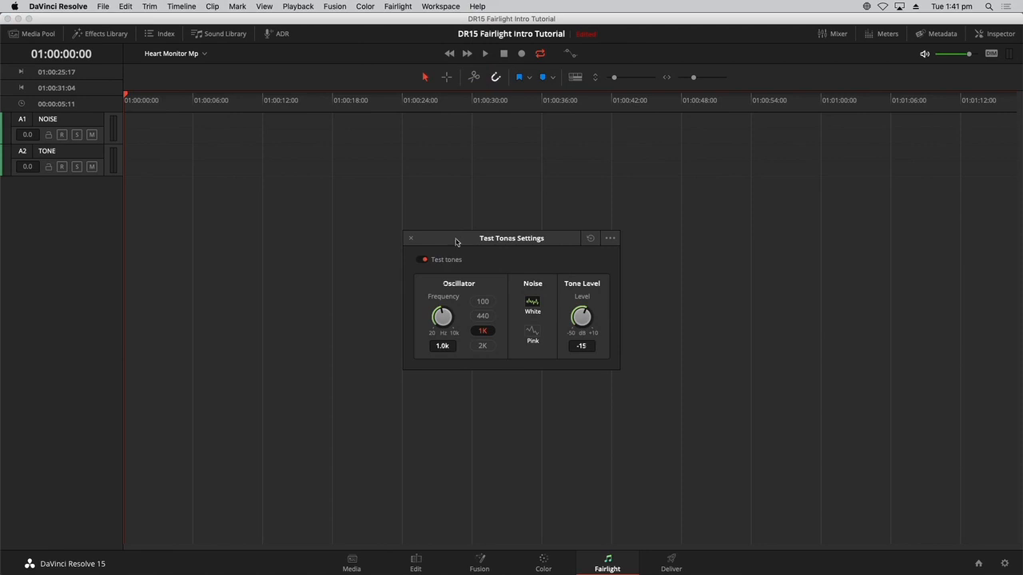
drag(457, 242, 438, 187)
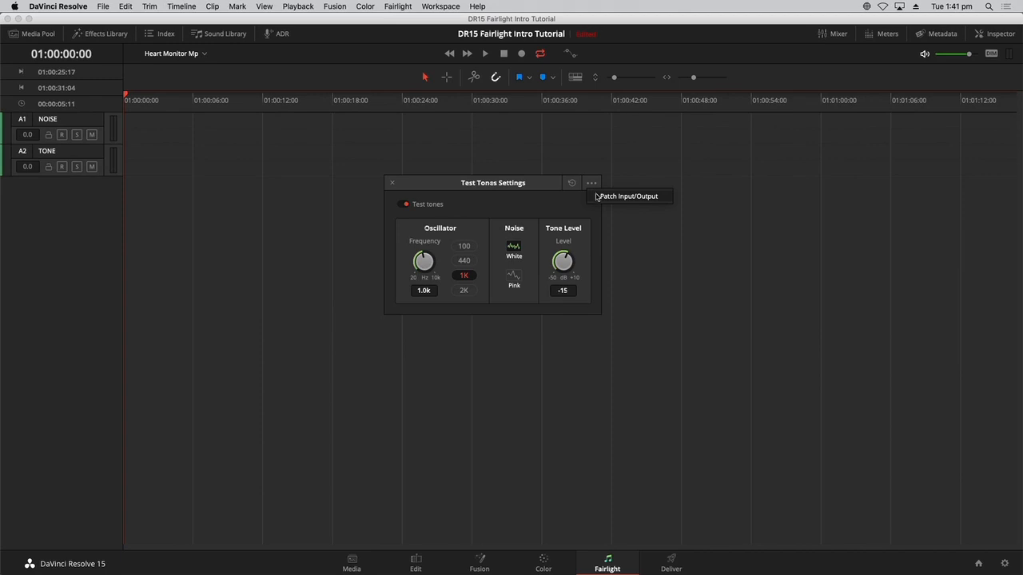
click(596, 196)
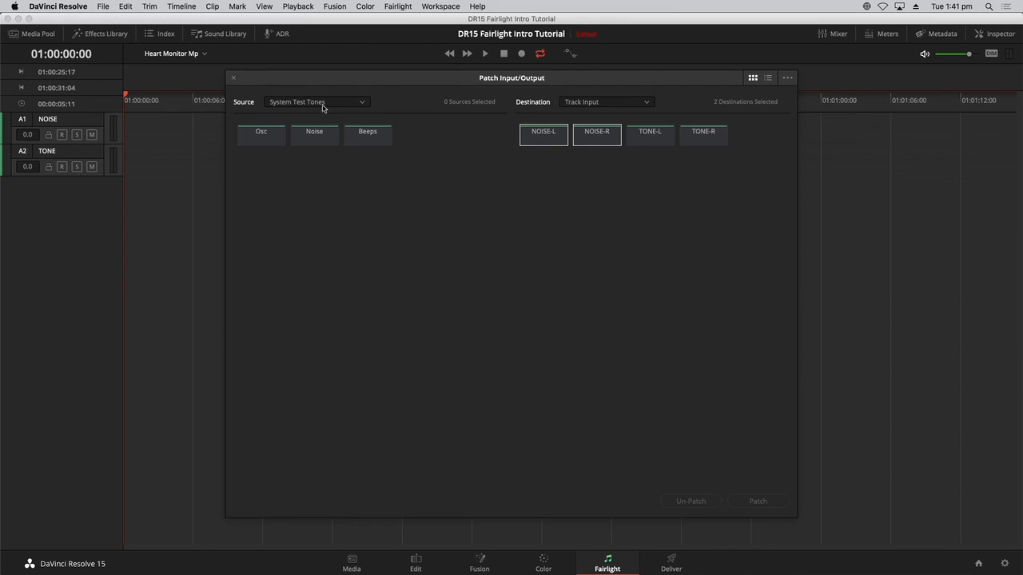
- Patch the Noise system test tone to the NOISE-L and NOISE-R track inputs and close the patch window
click(323, 140)
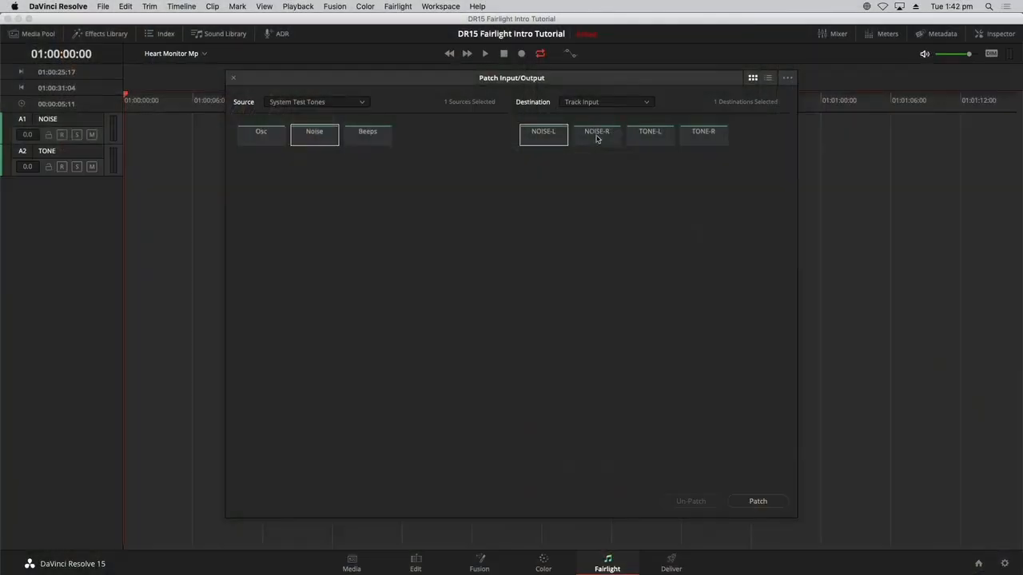
click(596, 139)
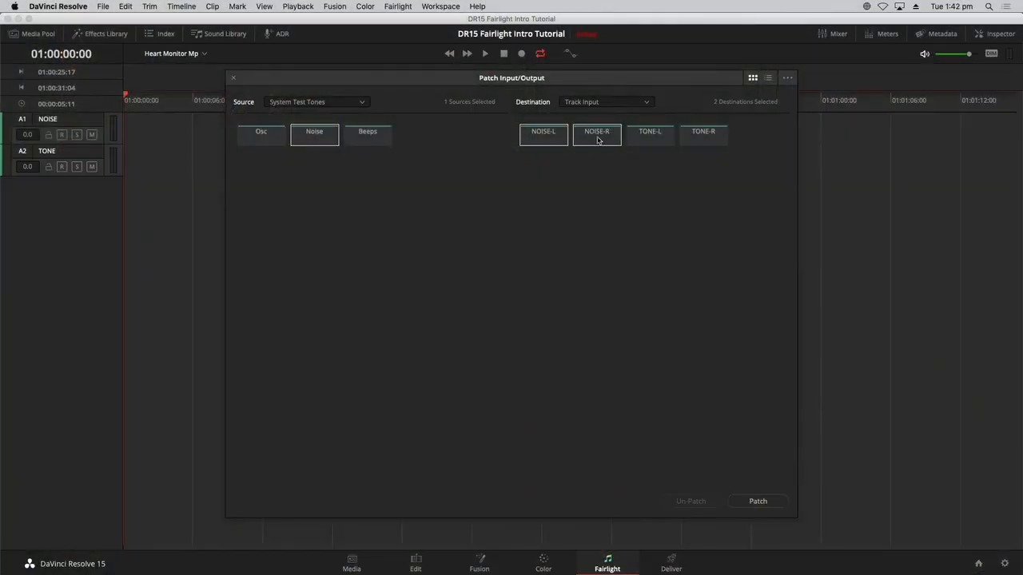
click(772, 506)
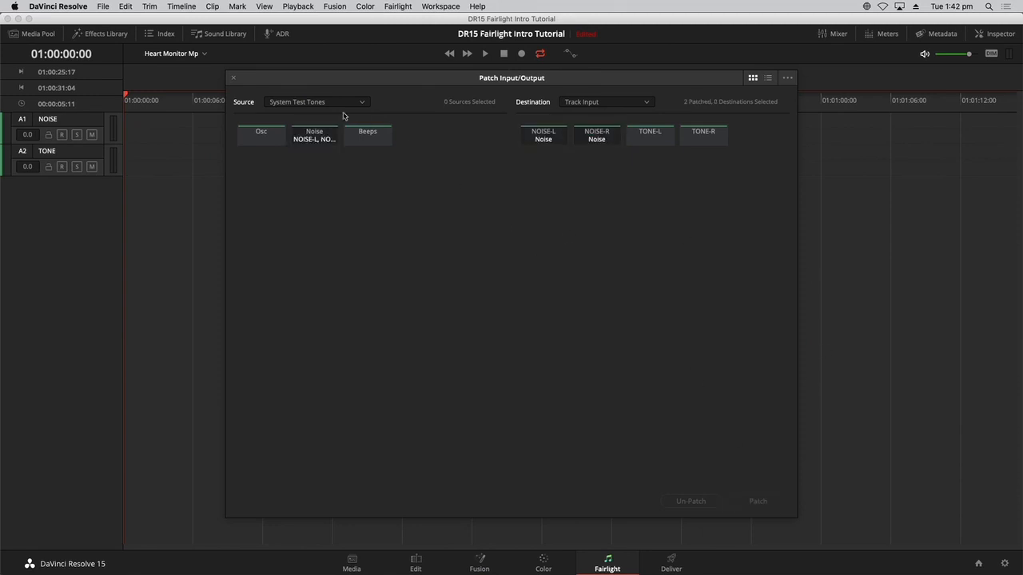
click(235, 78)
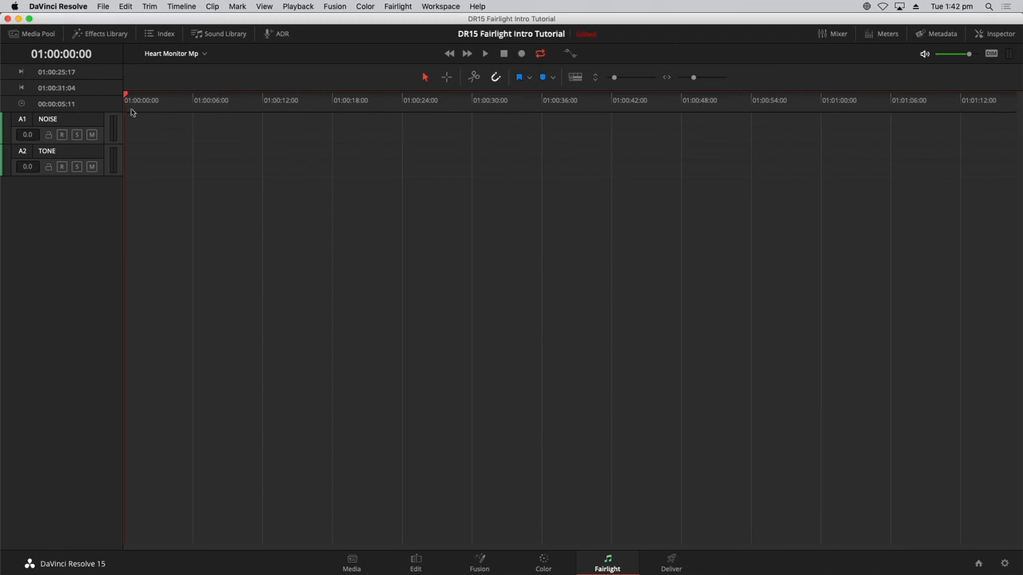
- Dim the monitoring level and arm the NOISE track for recording
click(991, 54)
click(61, 135)
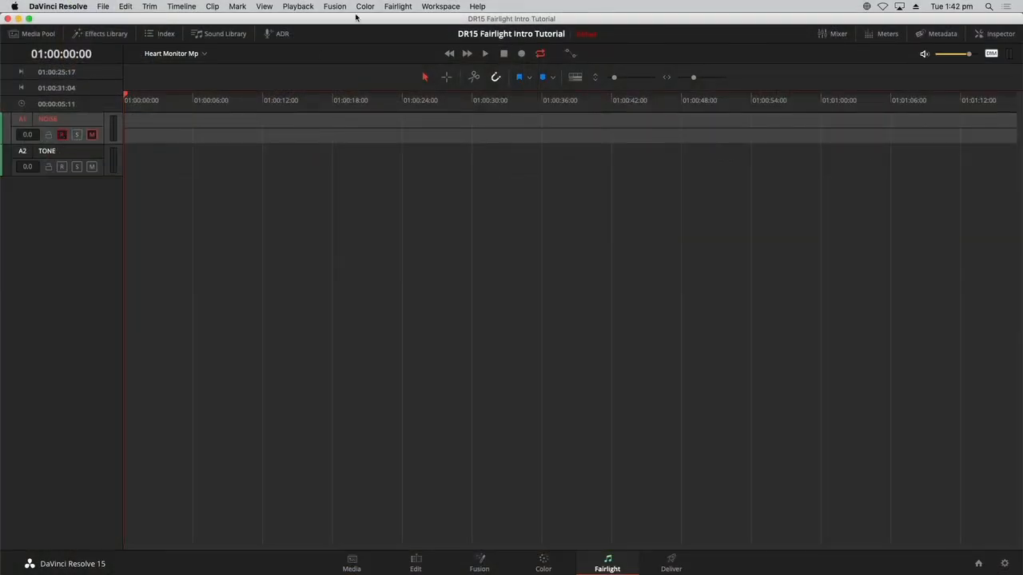
- Open the Test Tones Settings, unmute the NOISE track to audition the signal, and choose Pink noise
click(397, 6)
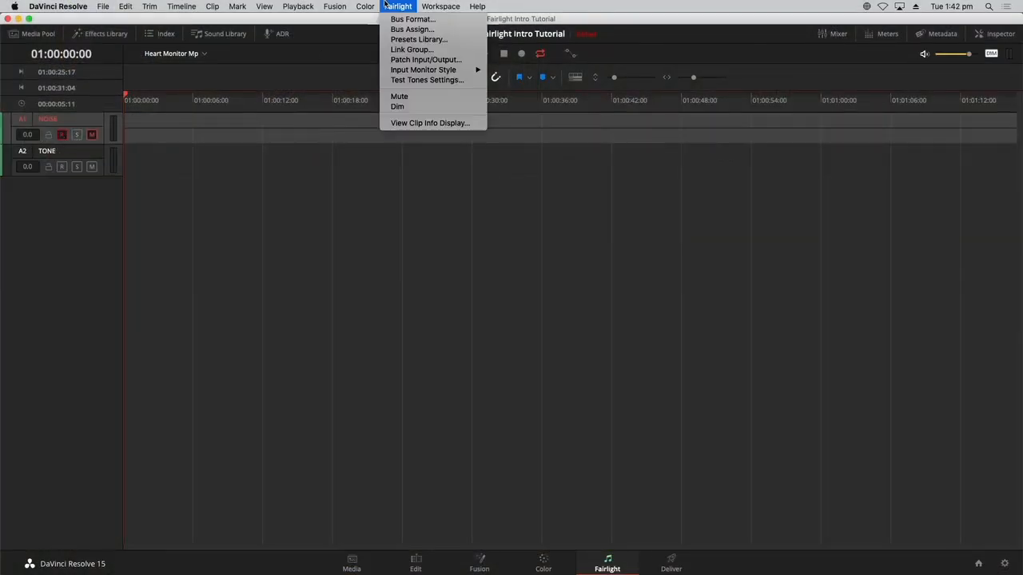
click(392, 82)
drag(457, 188, 457, 199)
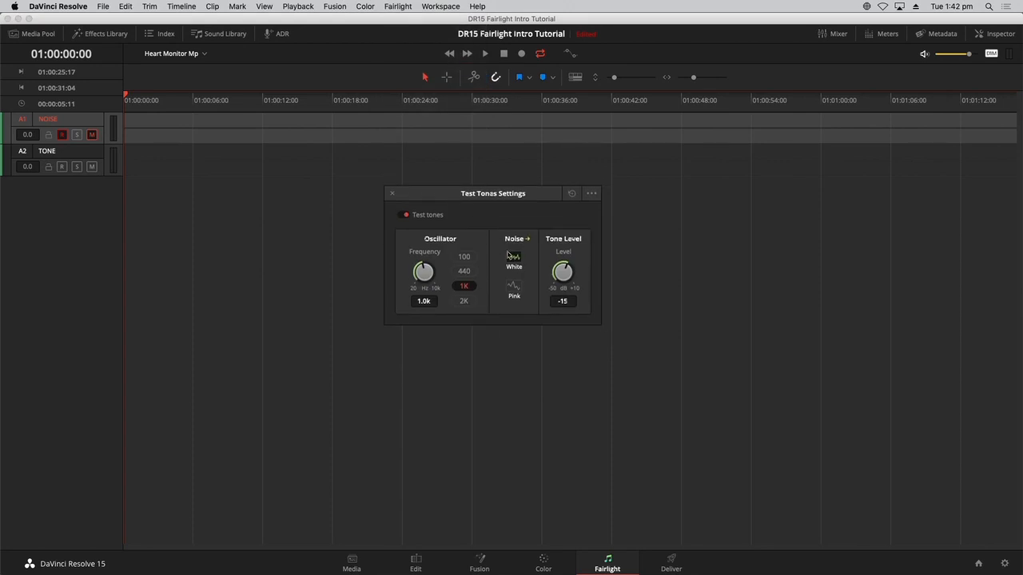
click(92, 136)
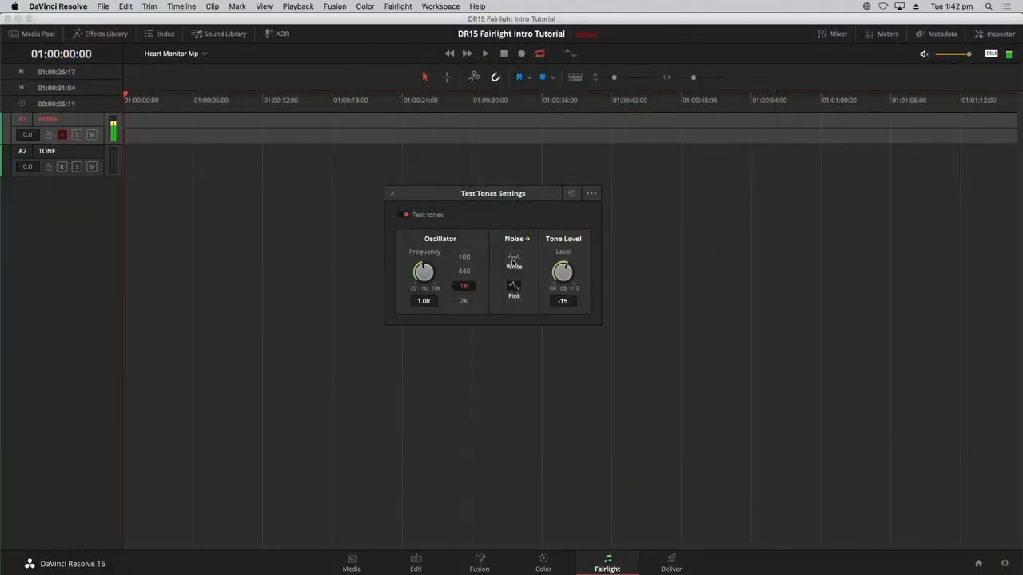
- Mute the NOISE track and record about seven seconds of pink noise onto it from the timeline start
click(91, 134)
key(space)
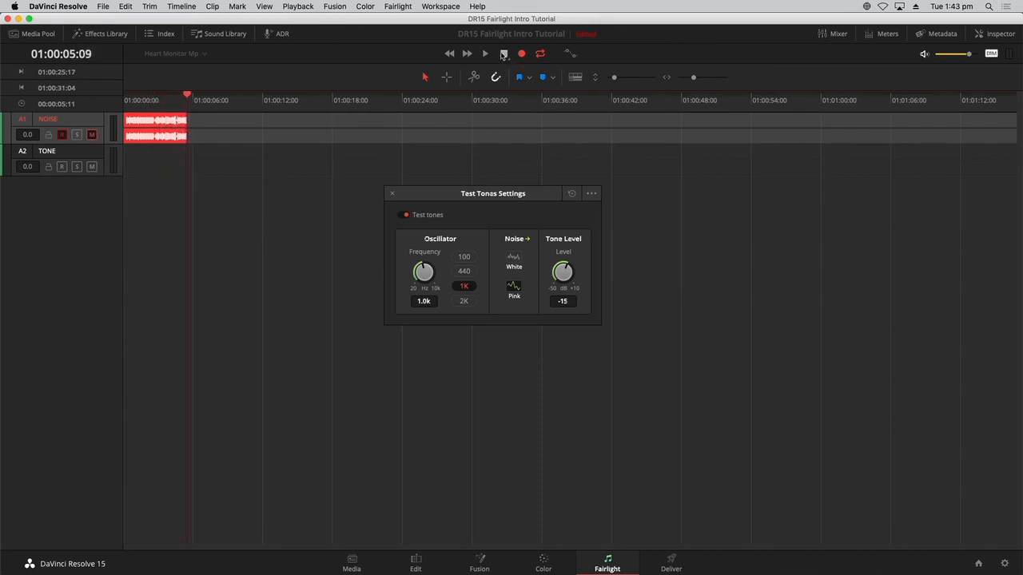
click(503, 53)
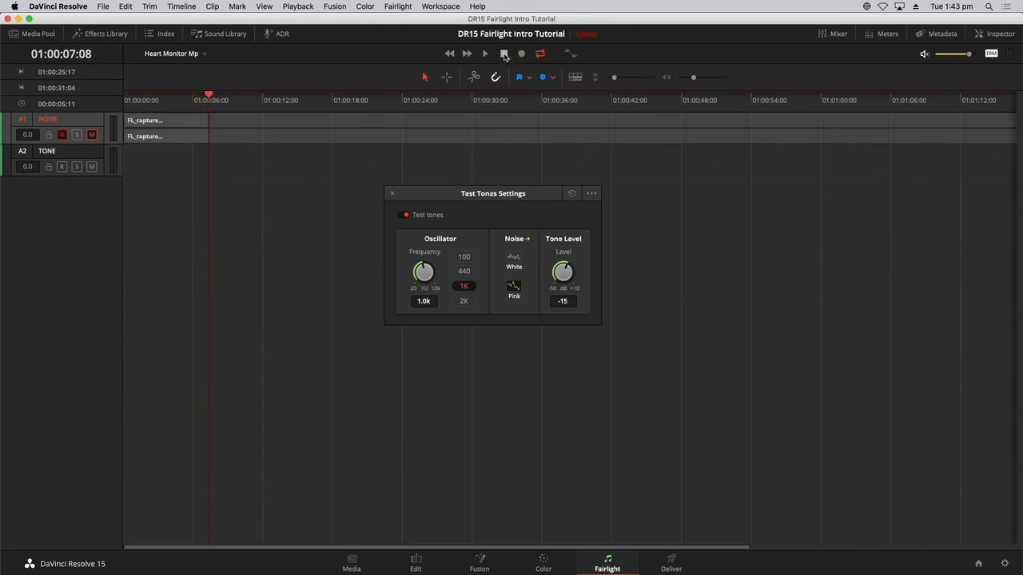
- Select the recorded noise clip, show the meters and move the Test Tones Settings window clear of the timeline controls
click(174, 115)
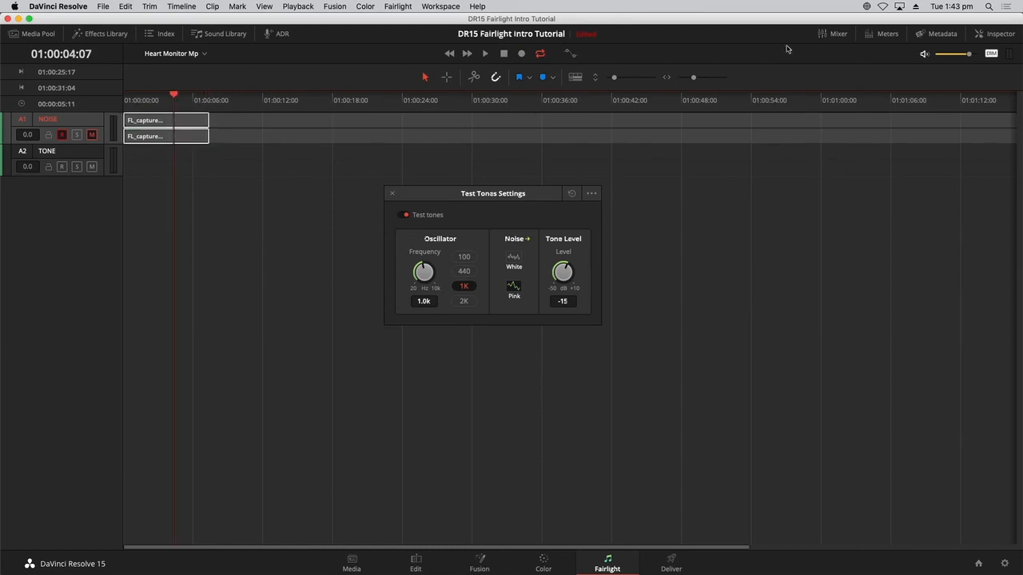
click(868, 36)
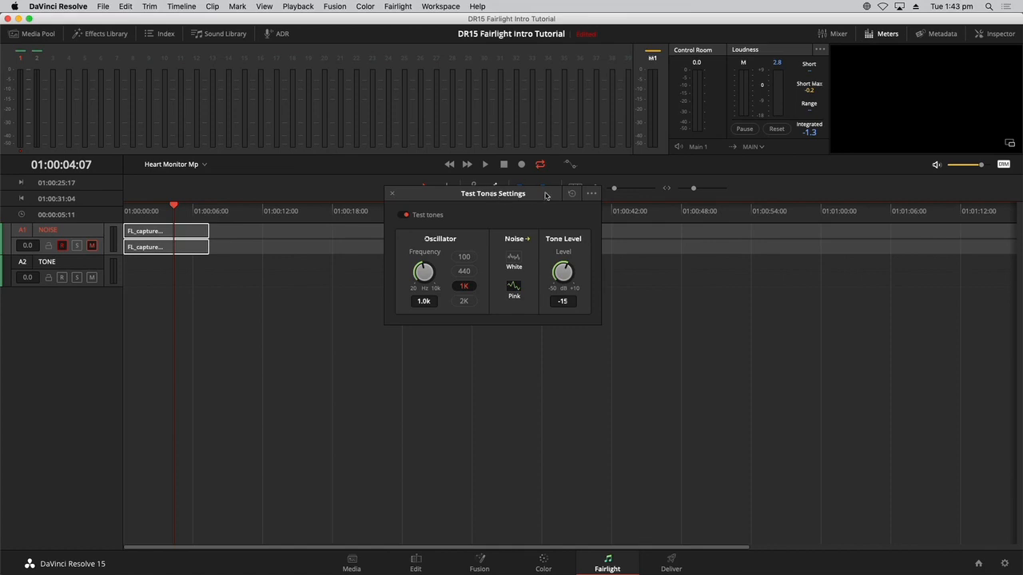
drag(546, 196, 559, 273)
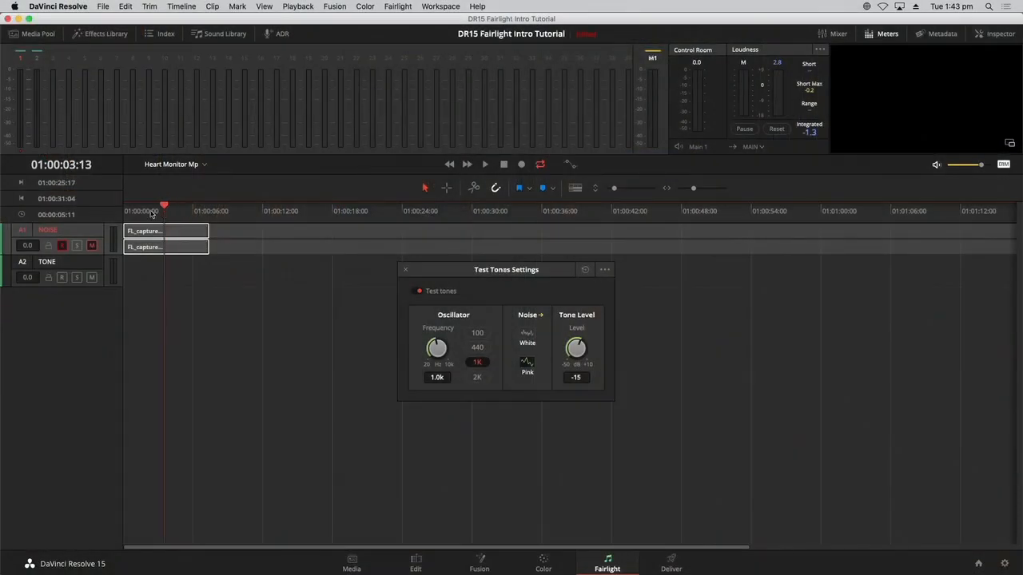
- Play the recorded noise from near its start with the NOISE track unmuted and check its level on the meters
click(144, 211)
key(space)
click(92, 245)
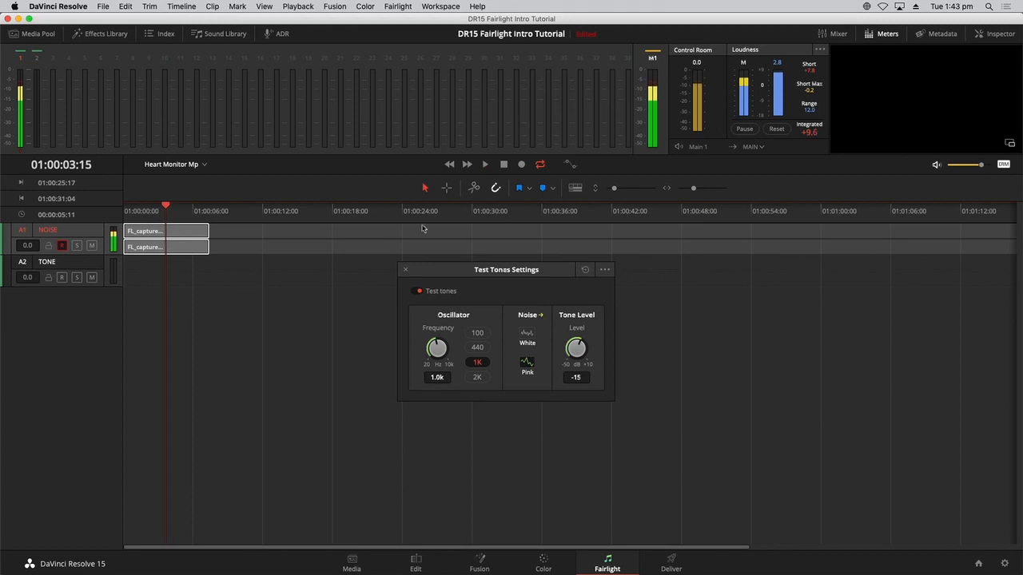
key(space)
- Set the test tone level to -23 dB and park the playhead at the end of the noise clip with NOISE muted
click(275, 268)
key(space)
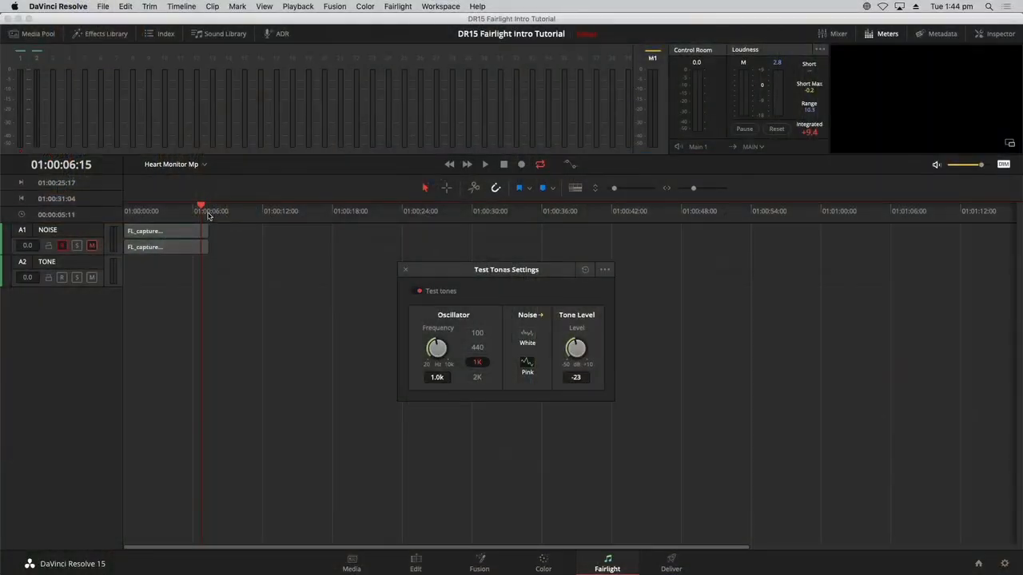
drag(231, 212, 236, 221)
click(92, 245)
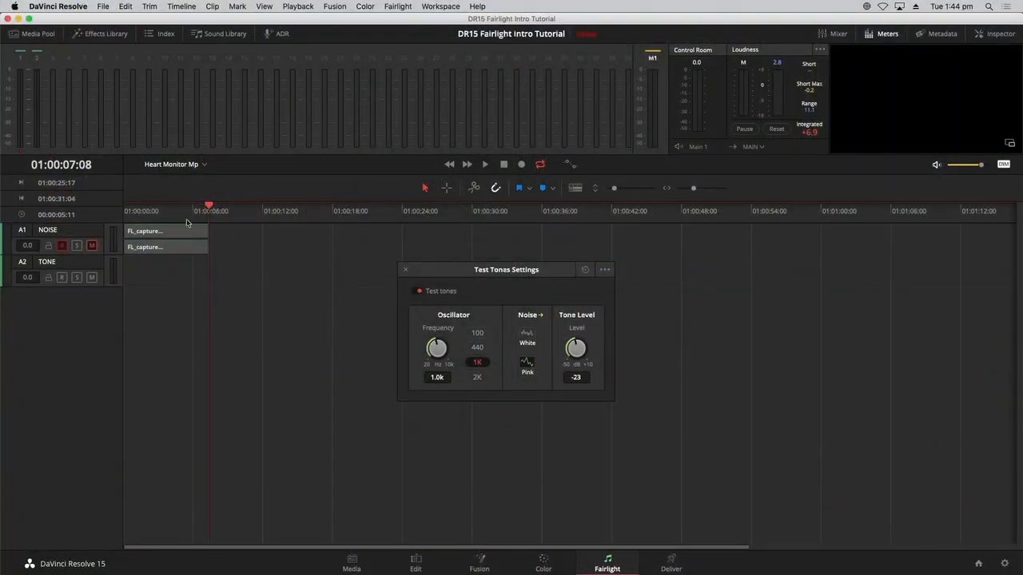
- Select the TONE track and un-patch the Noise test tone from the NOISE-L and NOISE-R inputs
click(71, 265)
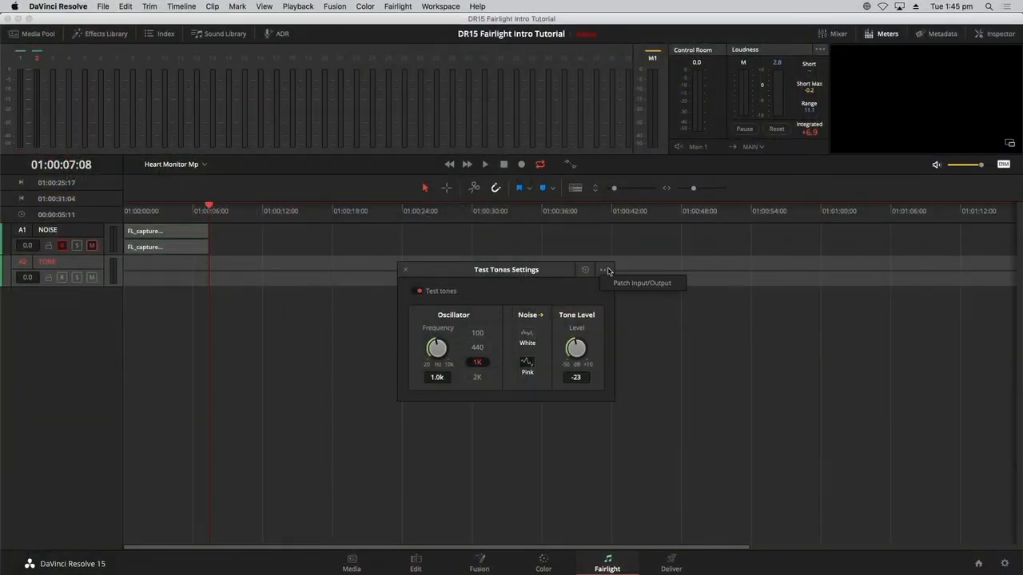
click(626, 281)
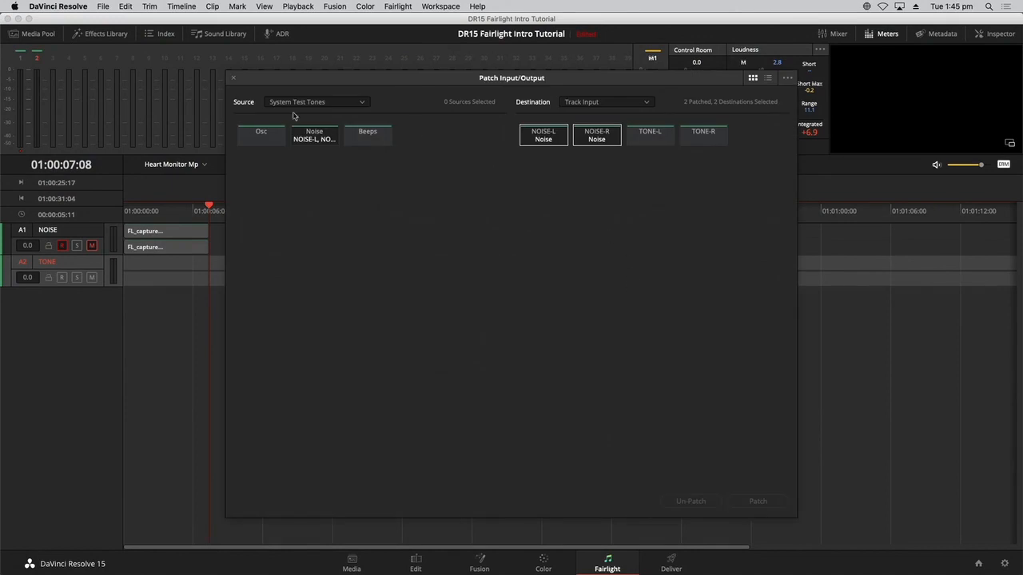
click(320, 138)
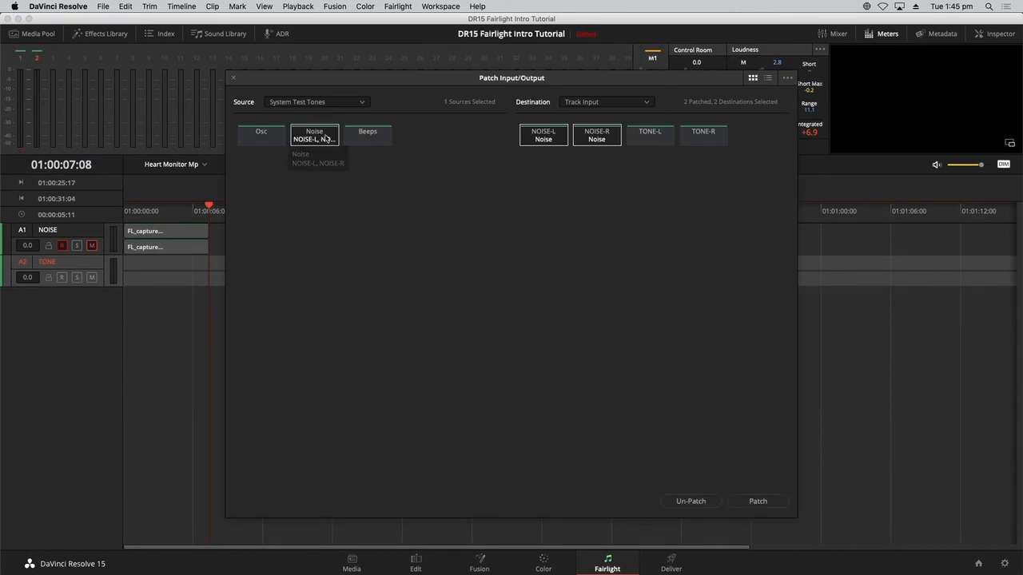
click(689, 502)
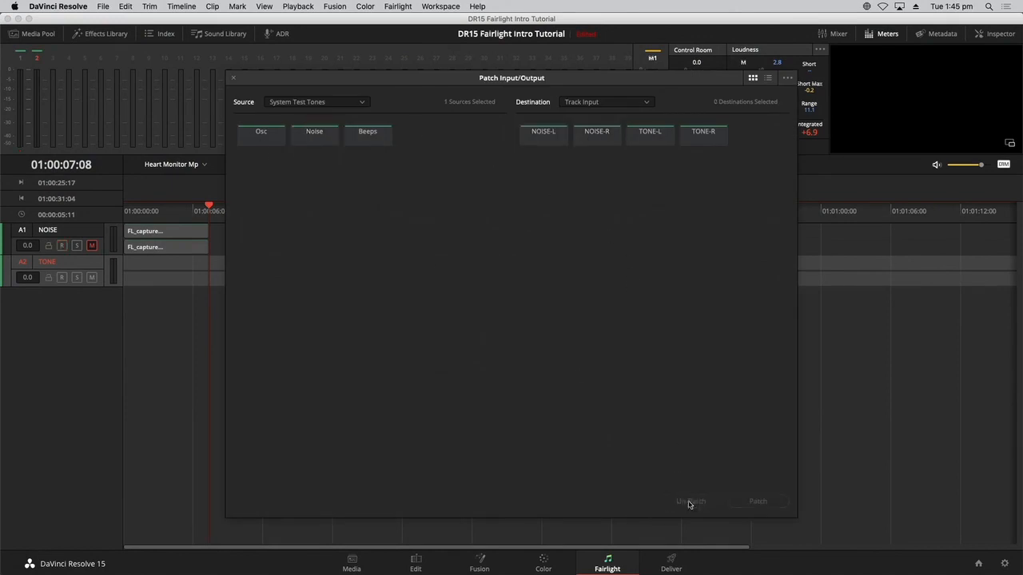
- Patch the Osc system test tone to the TONE-L and TONE-R track inputs and arm the TONE track for recording
click(269, 138)
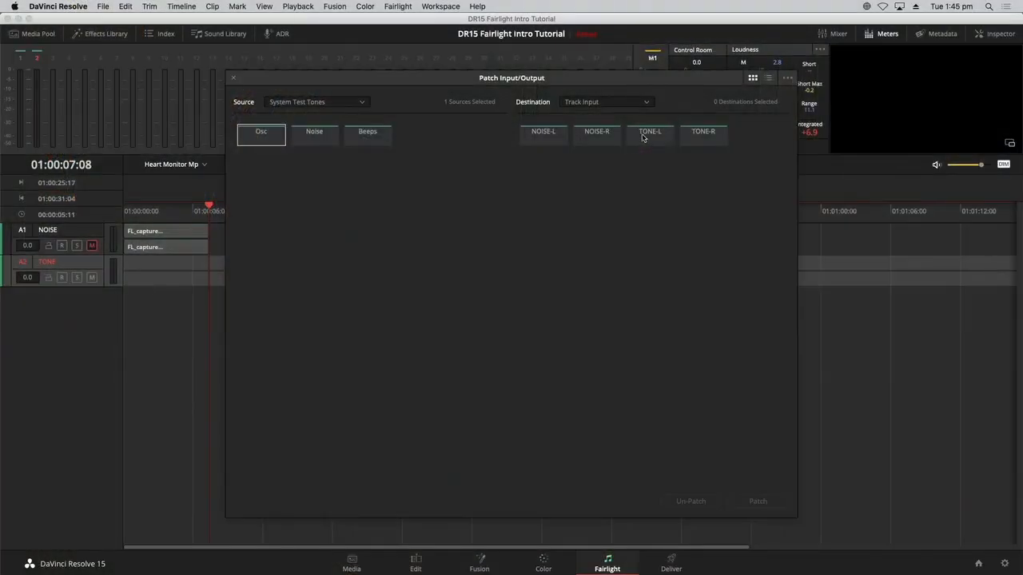
click(642, 138)
click(695, 137)
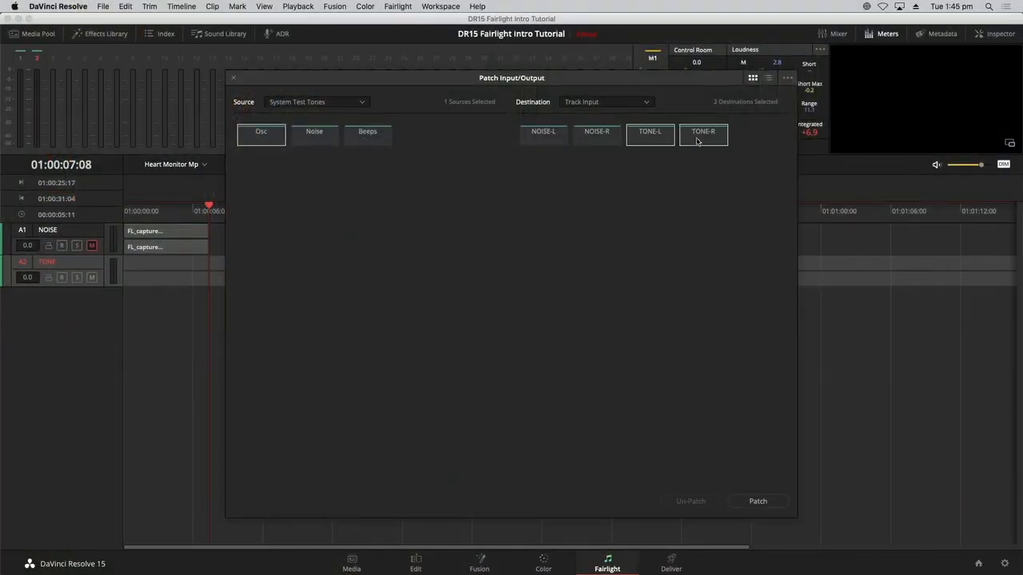
click(757, 501)
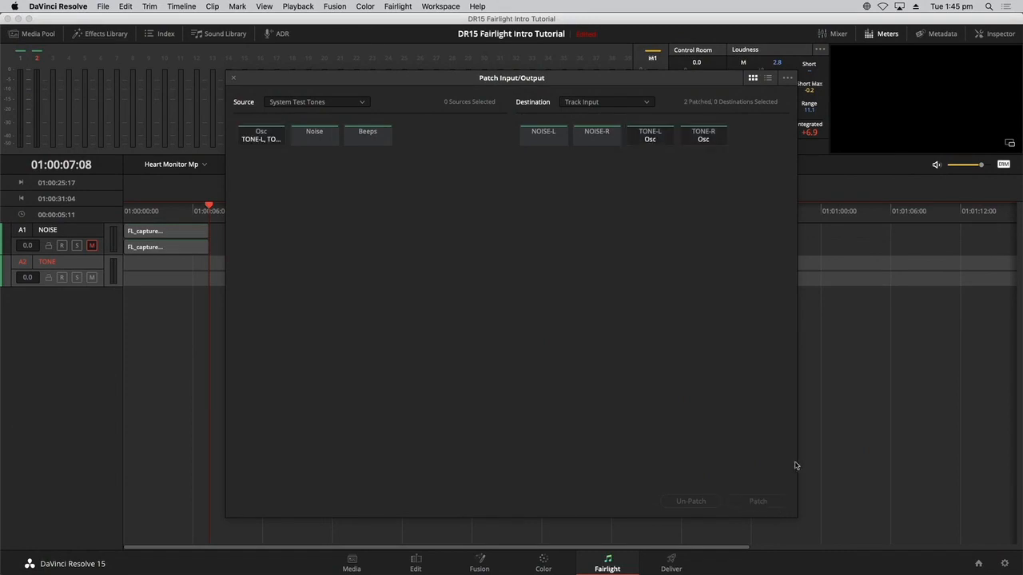
click(234, 79)
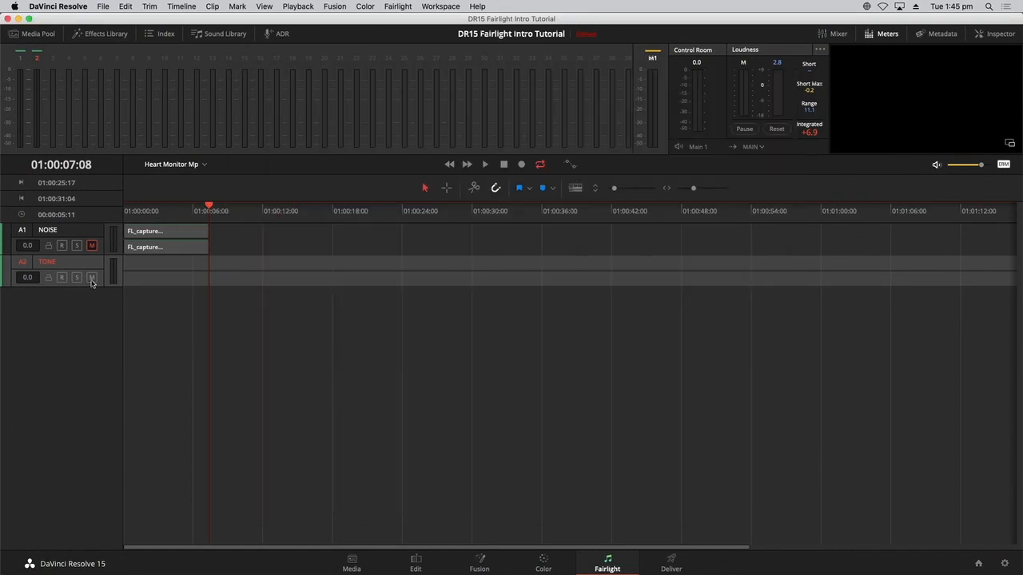
click(62, 278)
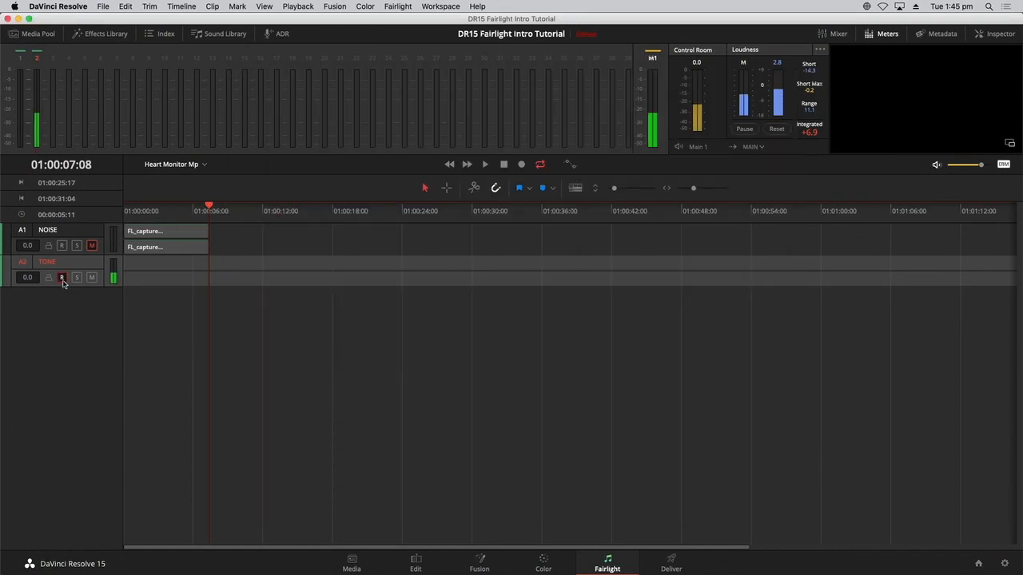
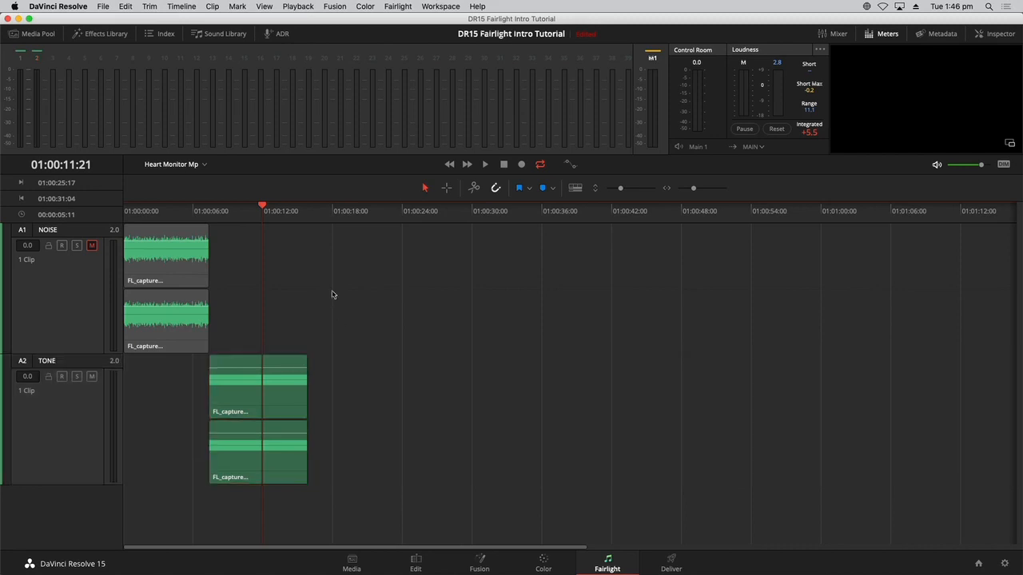
- Split the recorded clip on the TONE track near its end, at 01:00:15:13
drag(275, 223, 310, 221)
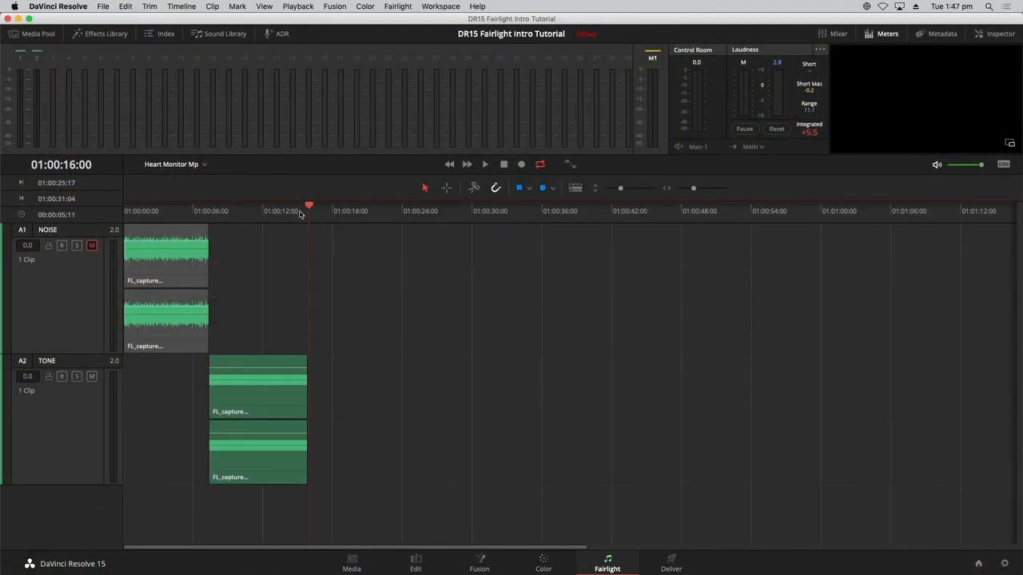
key(Left)
key(Left)
key(Left)
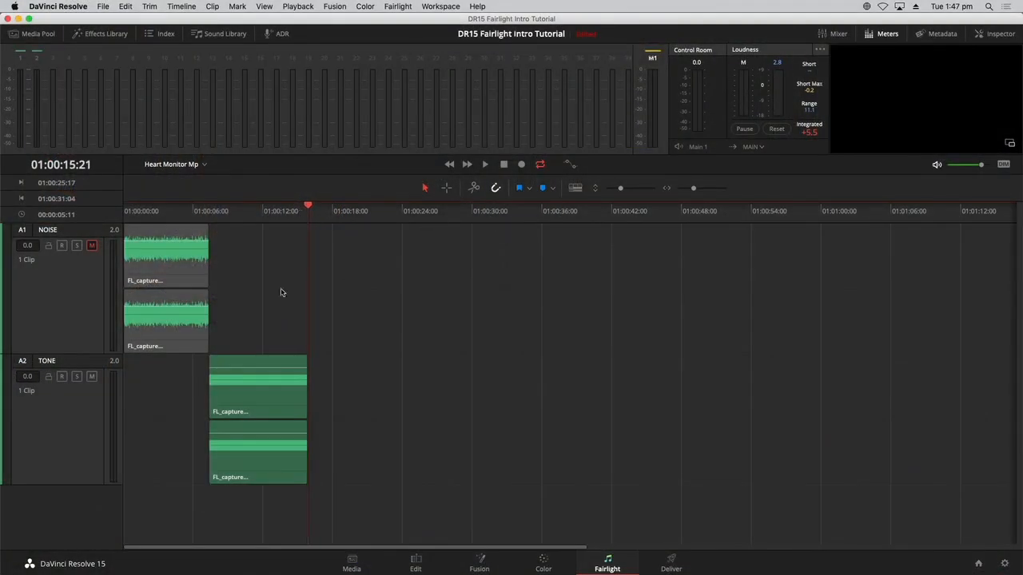
drag(308, 220, 307, 220)
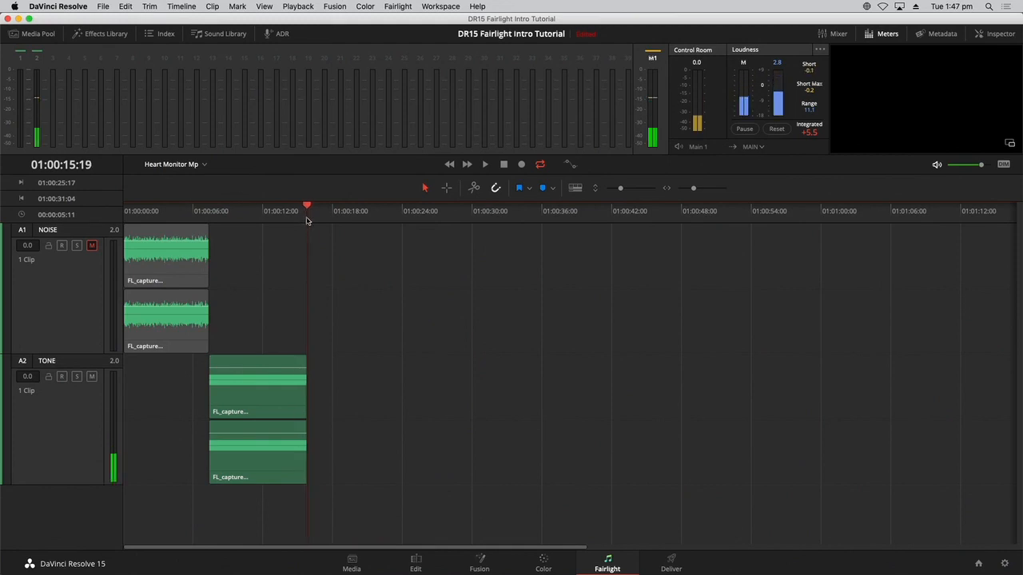
key(super+equal)
key(super+equal)
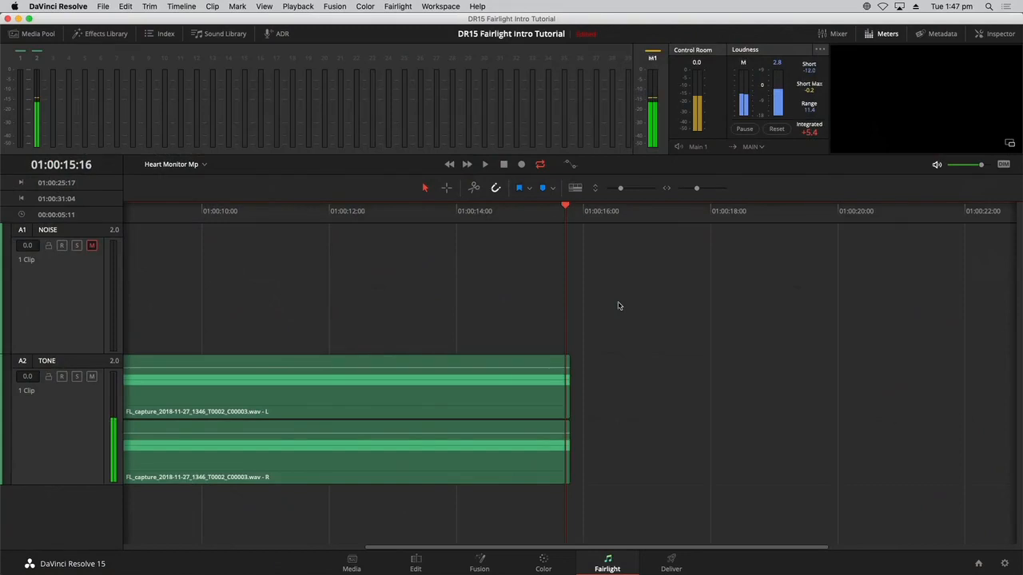
key(Left)
key(Left)
key(Left)
key(Left)
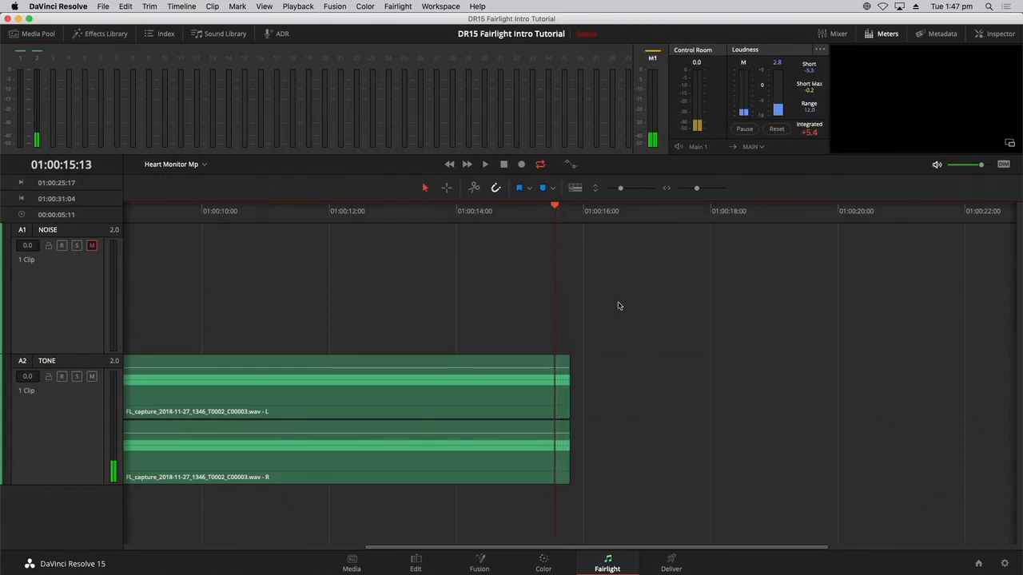
click(547, 394)
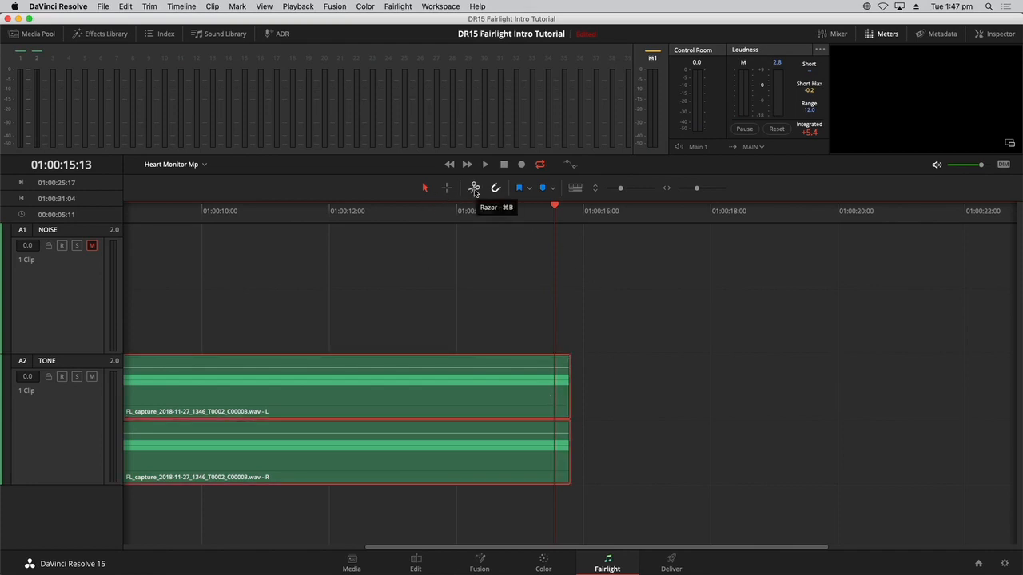
click(474, 189)
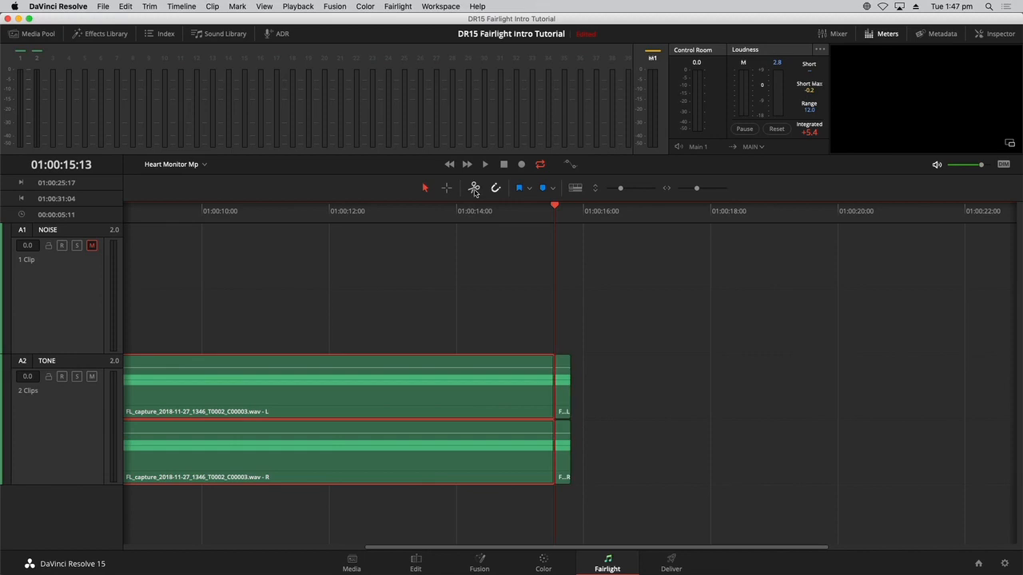
- Copy the short end segment of the tone clip and paste it at one-second intervals from 01:00:16:13 to 01:00:20:13
click(563, 400)
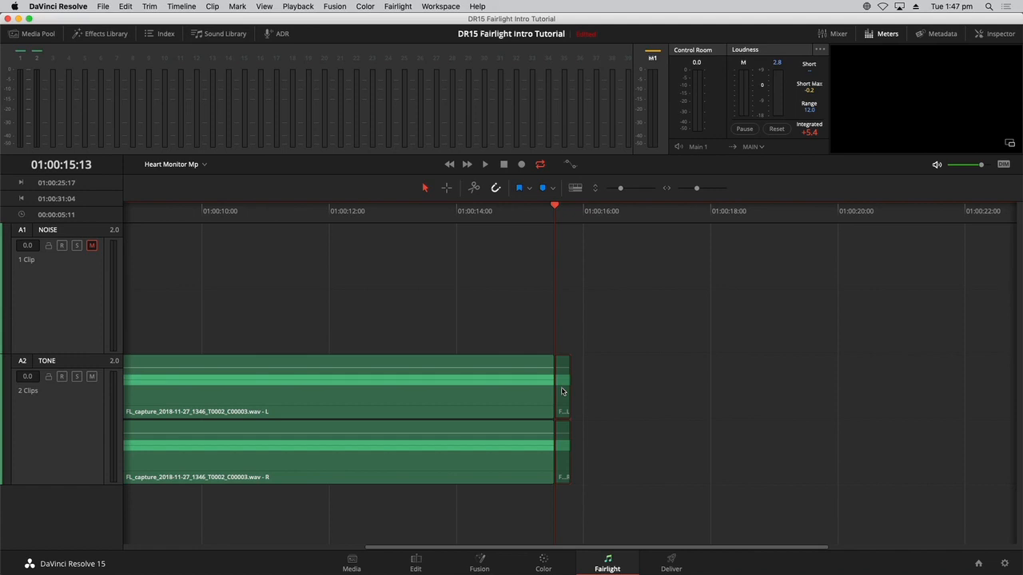
key(shift+Right)
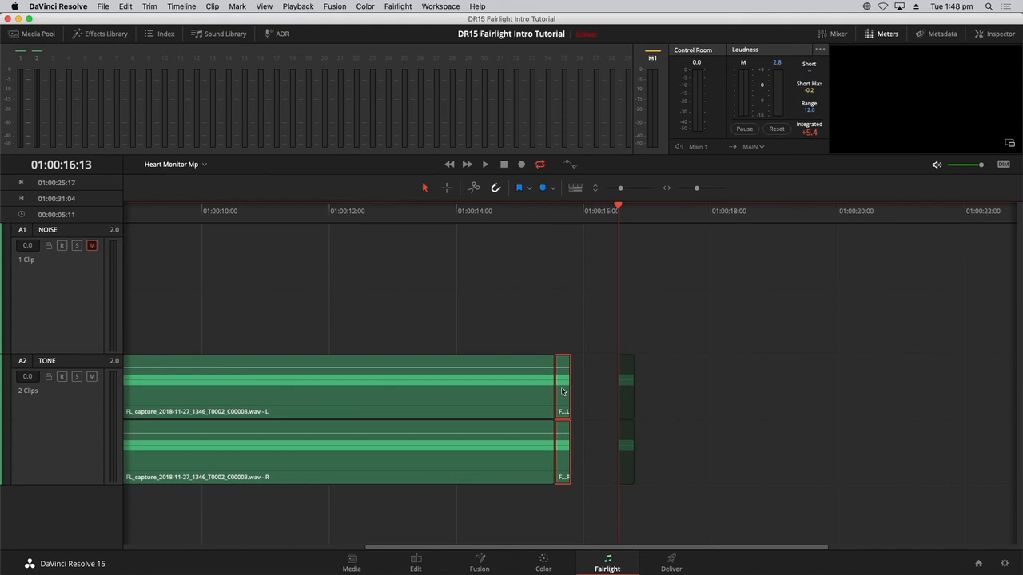
key(super+v)
key(shift+Right)
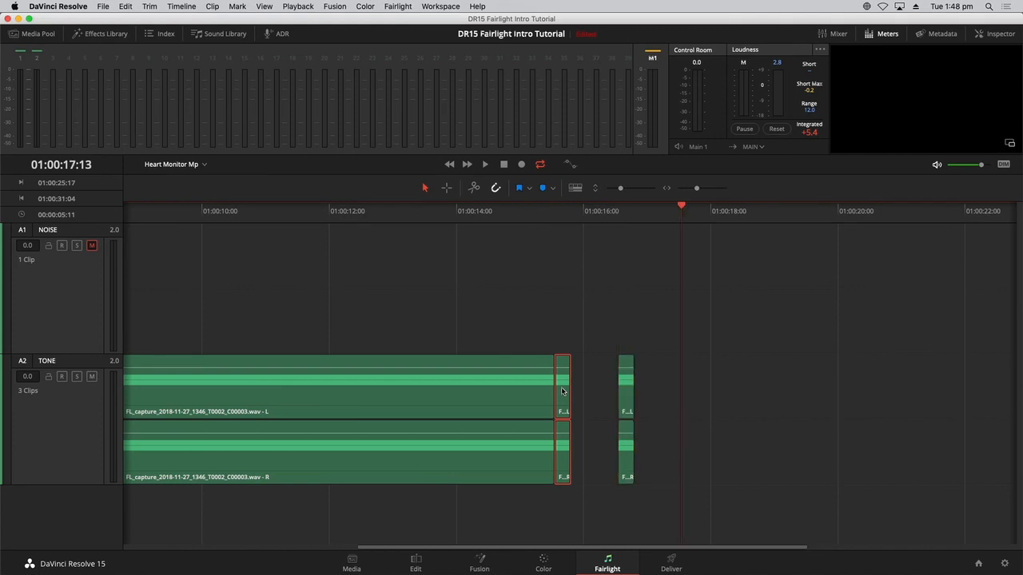
key(super+v)
key(shift+Right)
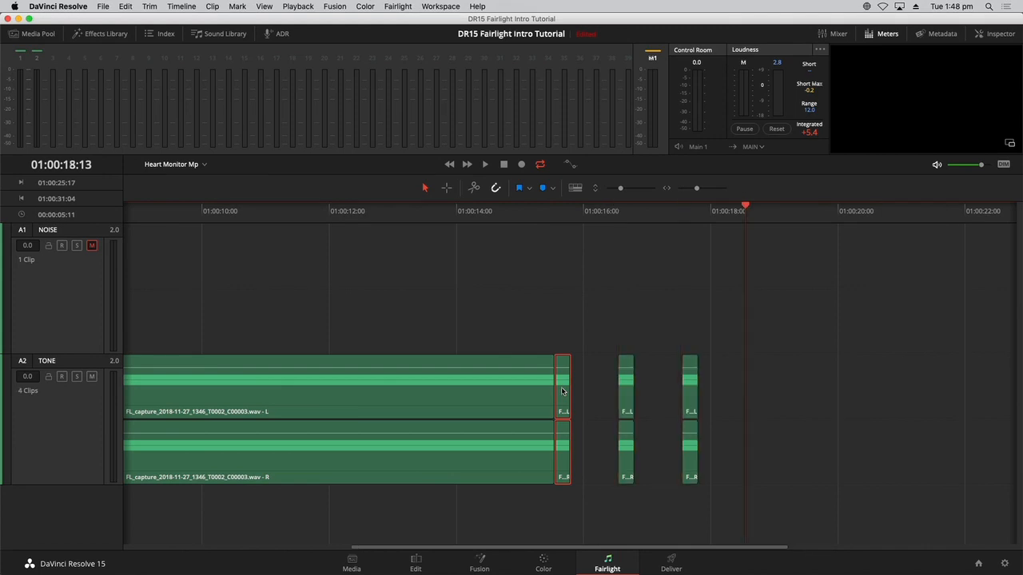
key(super+v)
key(shift+Right)
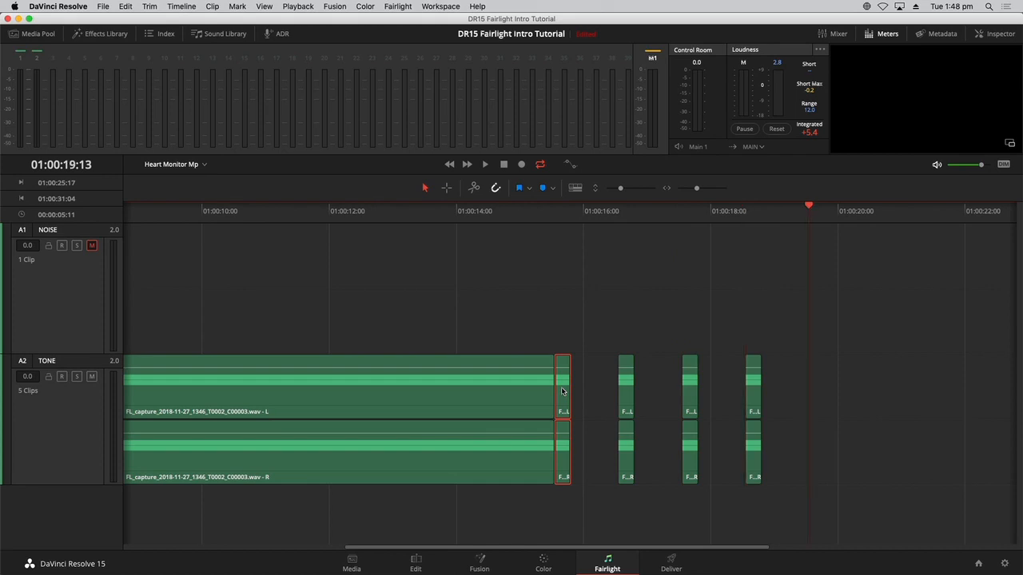
key(super+v)
key(shift+Right)
key(super+v)
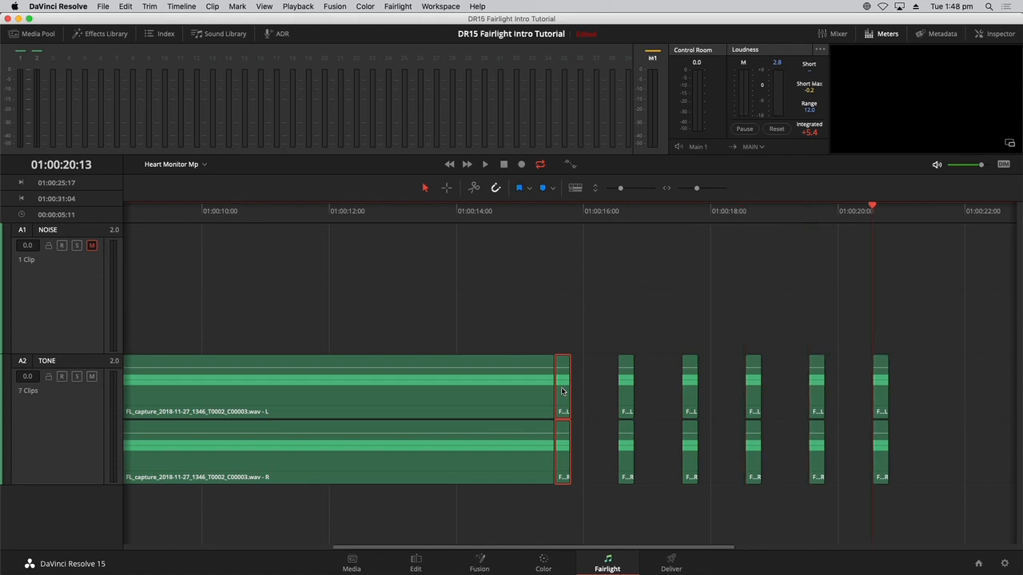
key(shift+z)
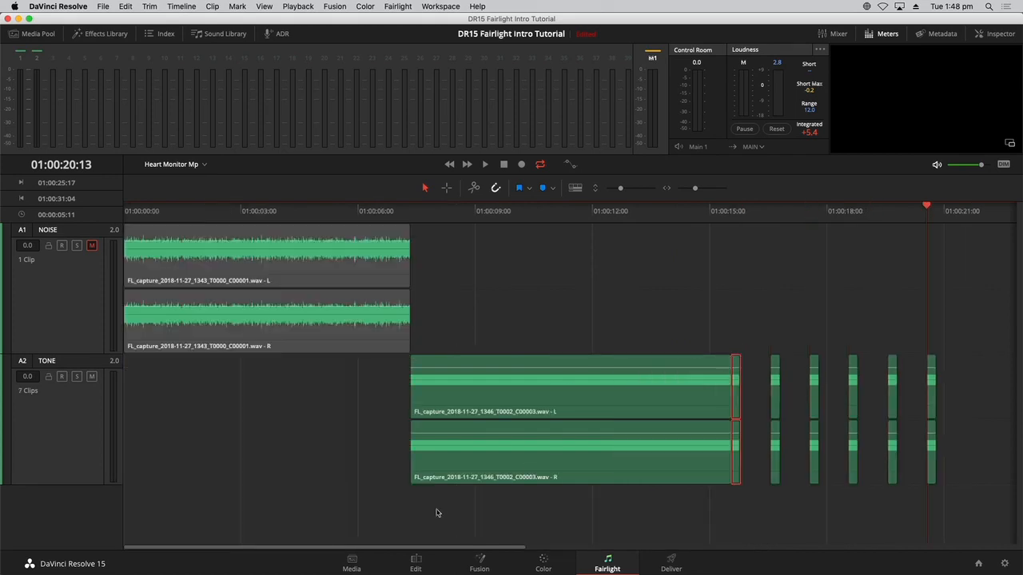
- Continue pasting the short tone beep on the TONE track at one-second intervals from 01:00:21:13 to 01:00:23:13
drag(358, 550, 614, 473)
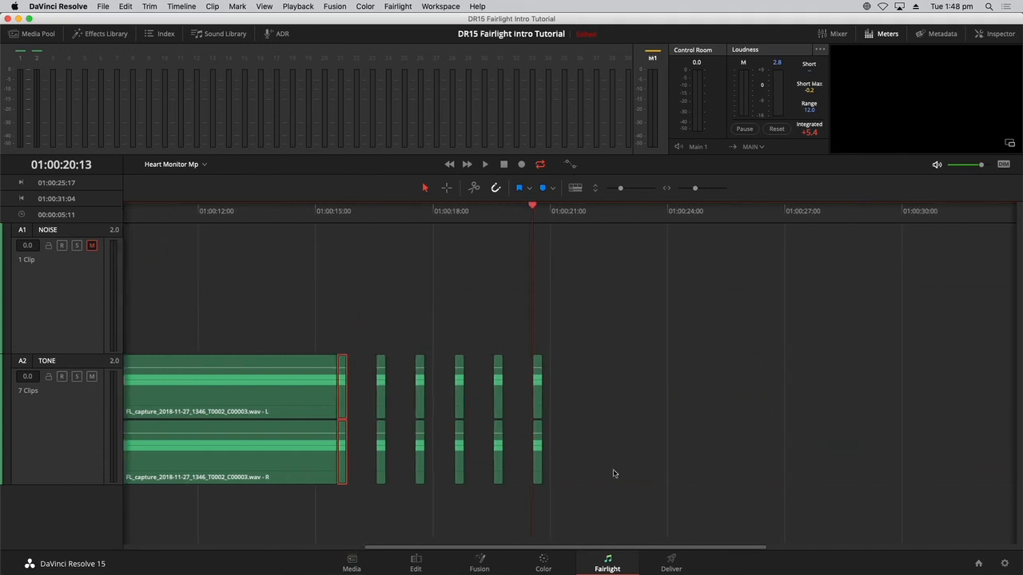
key(shift+Right)
key(super+v)
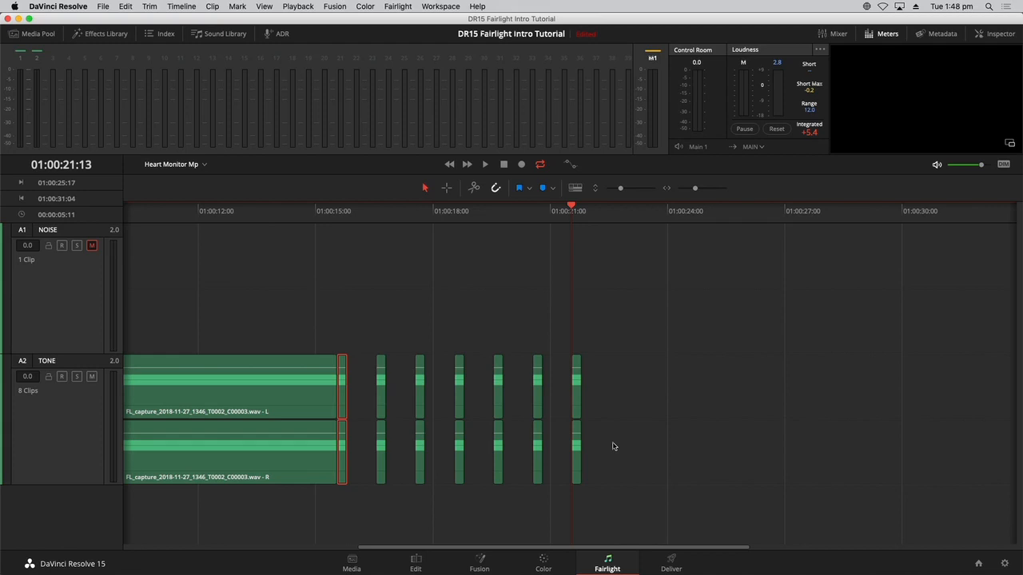
key(shift+Right)
key(super+v)
key(shift+Right)
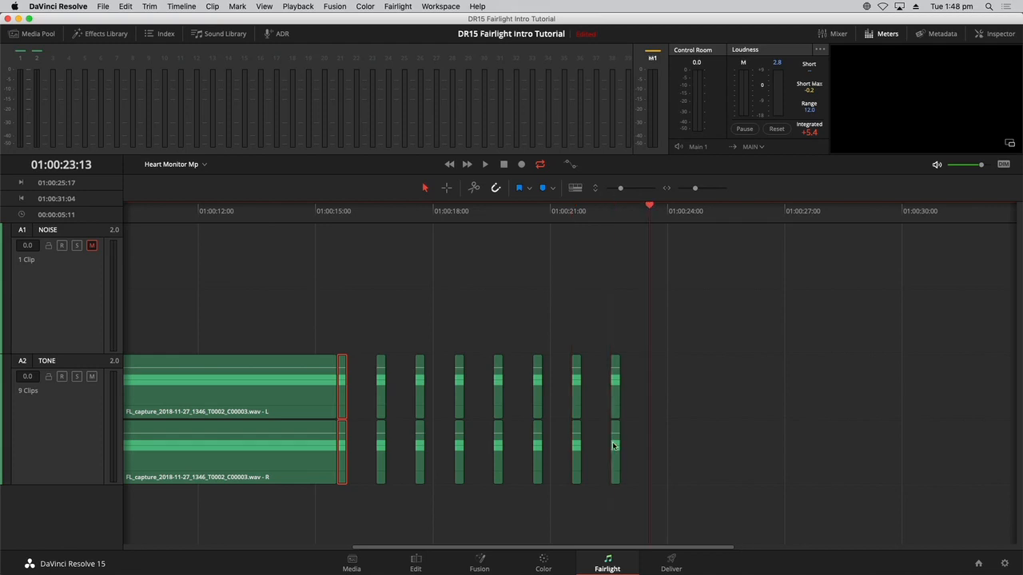
key(super+v)
key(shift+Right)
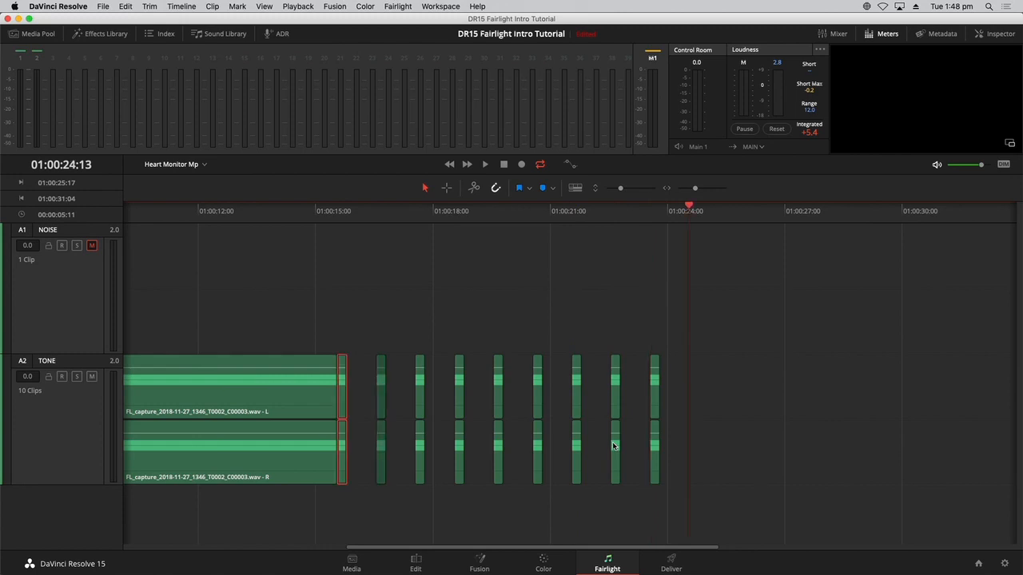
key(super+v)
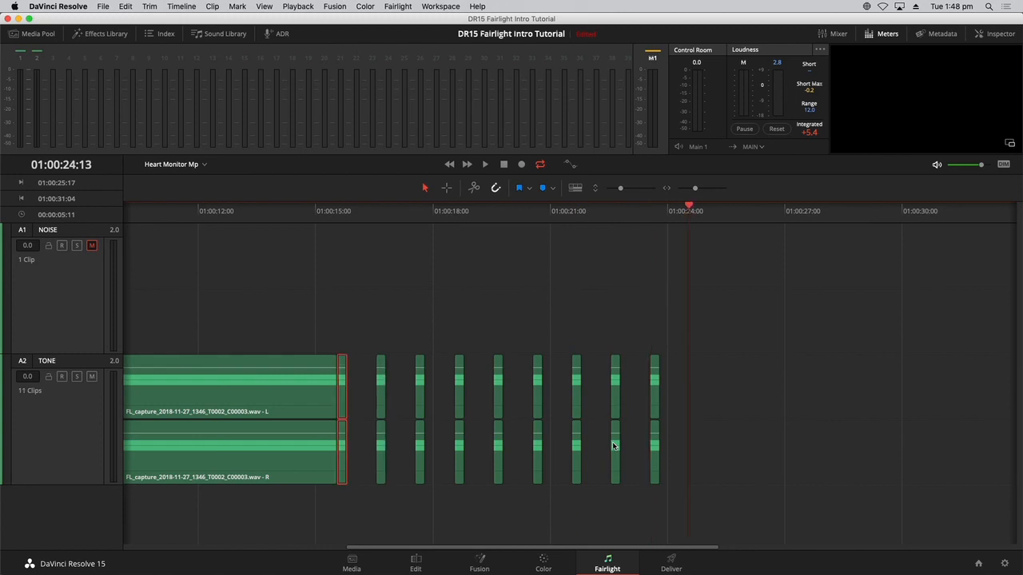
- Play back the row of beeps on the TONE track from 01:00:16:13
click(760, 438)
click(375, 212)
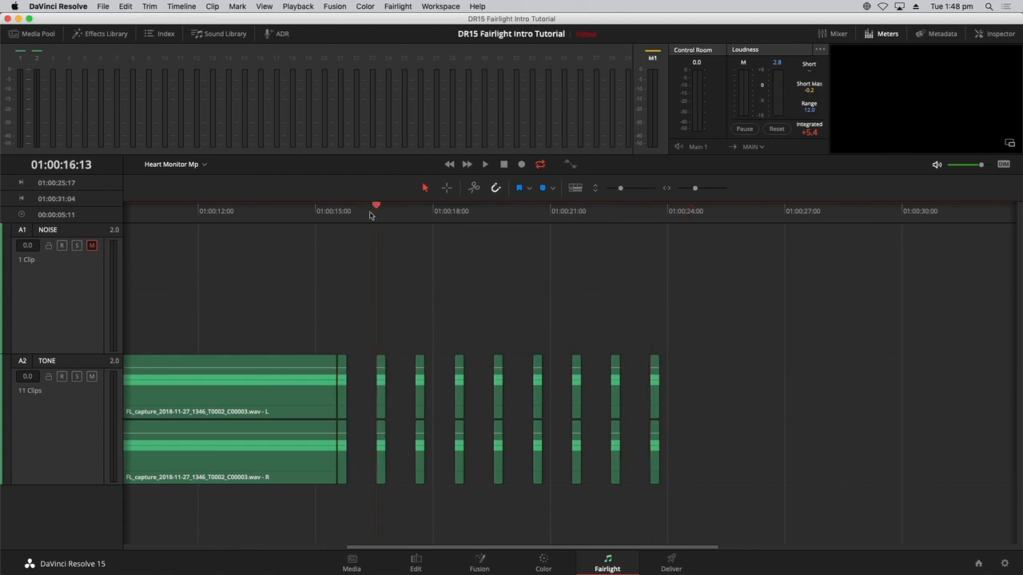
key(space)
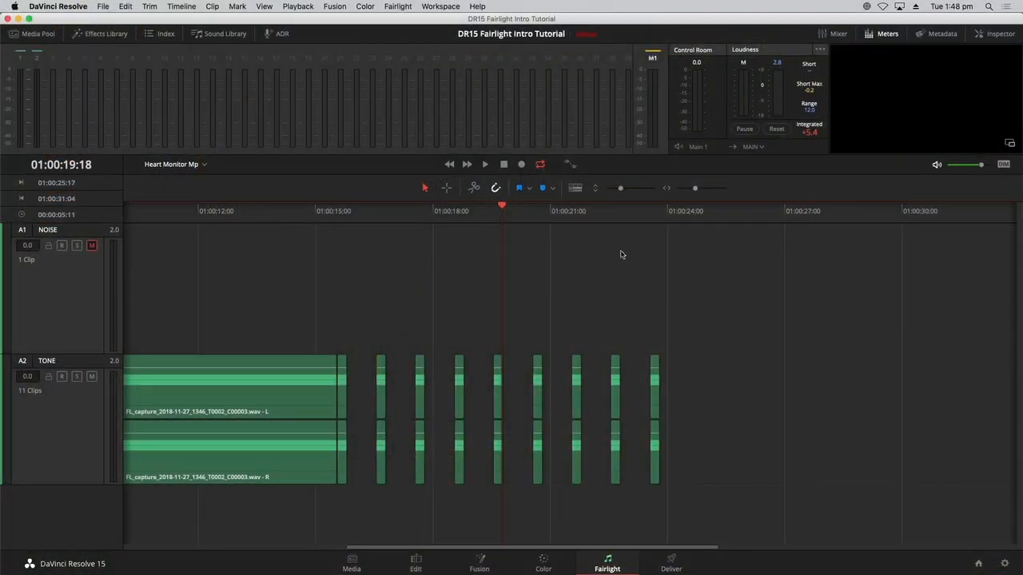
- Examine the last beep's clip volume, pan, pitch and equalizer settings in the Inspector
click(654, 379)
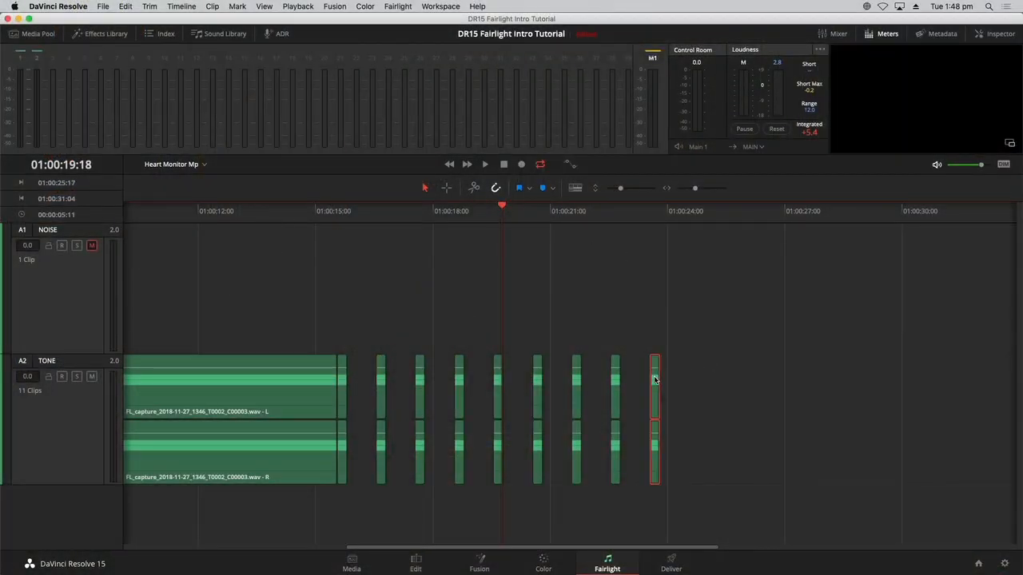
click(1006, 33)
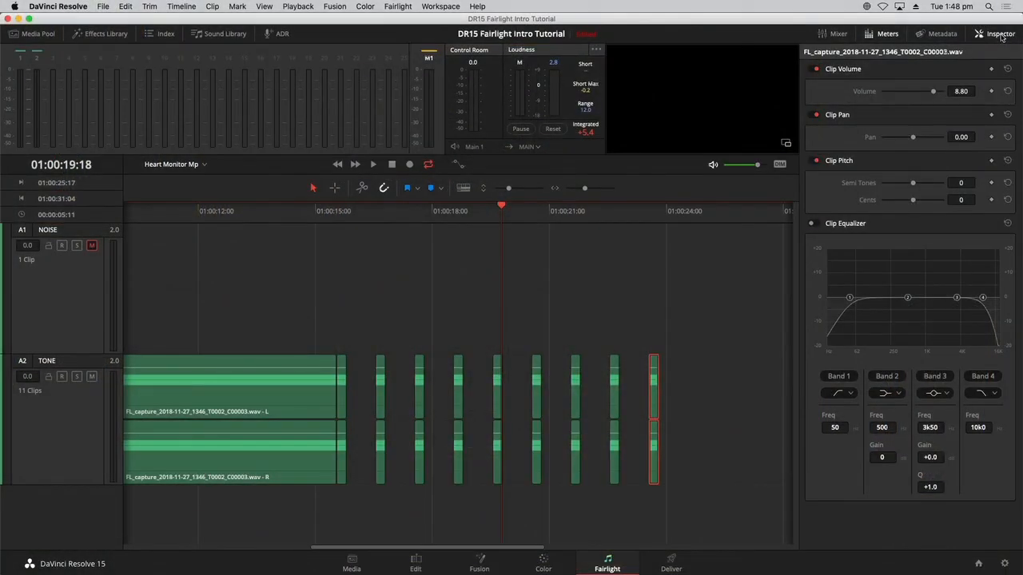
click(1001, 35)
click(838, 417)
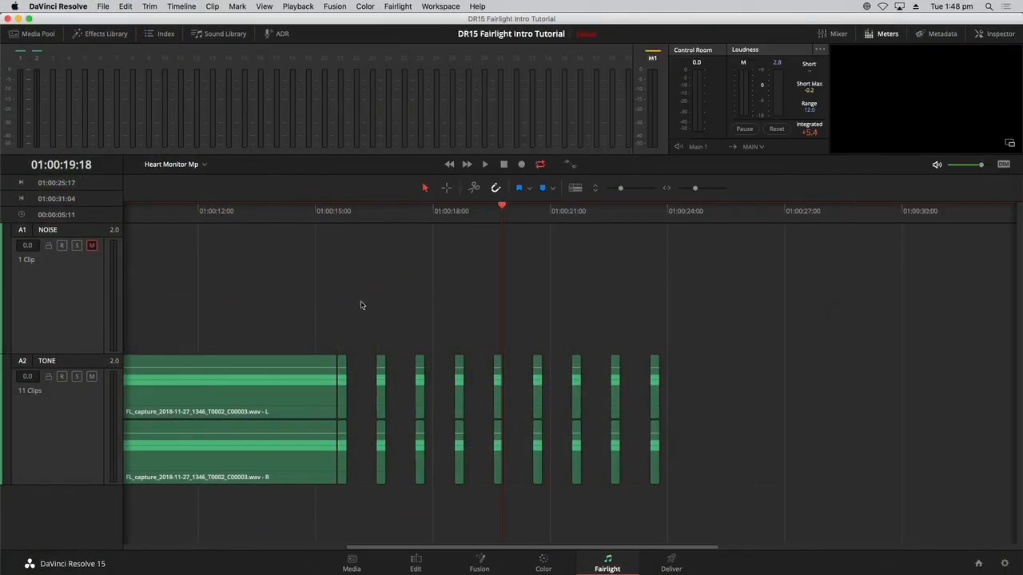
- Mark a range from an In point at 01:00:16:13 to an Out point at 01:00:23:13 and play it back
drag(376, 213, 369, 217)
key(i)
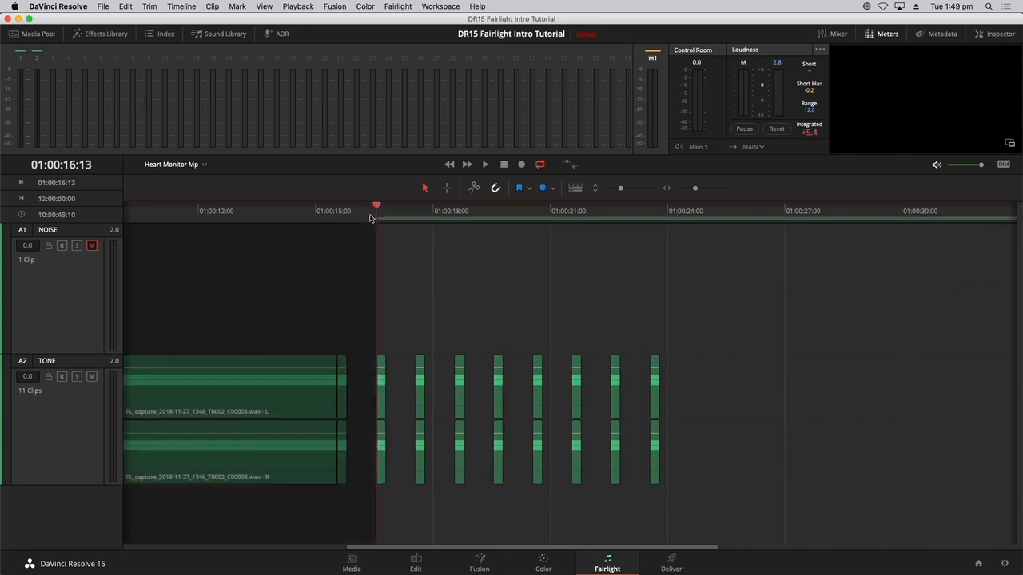
drag(672, 216, 661, 210)
key(o)
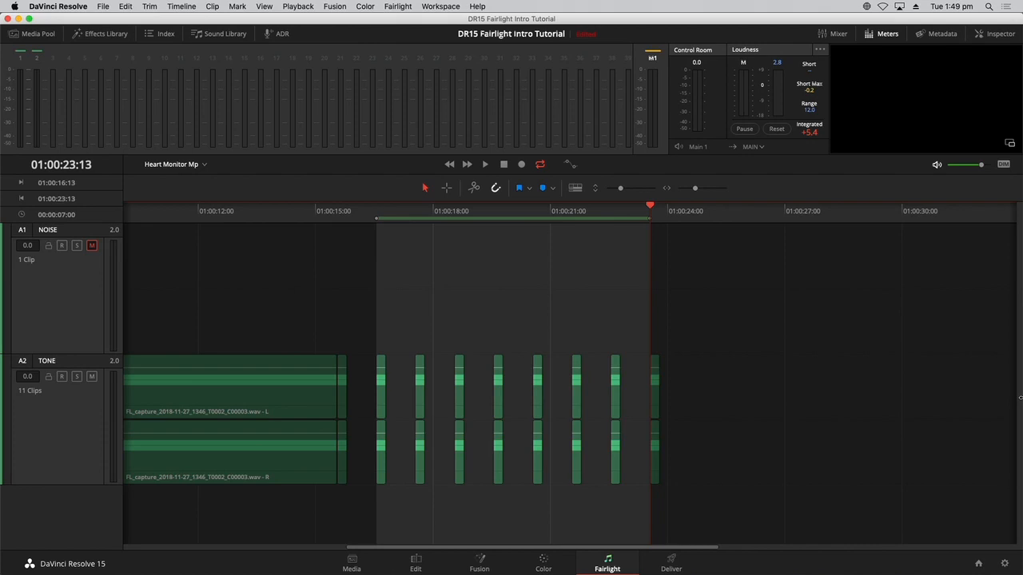
key(space)
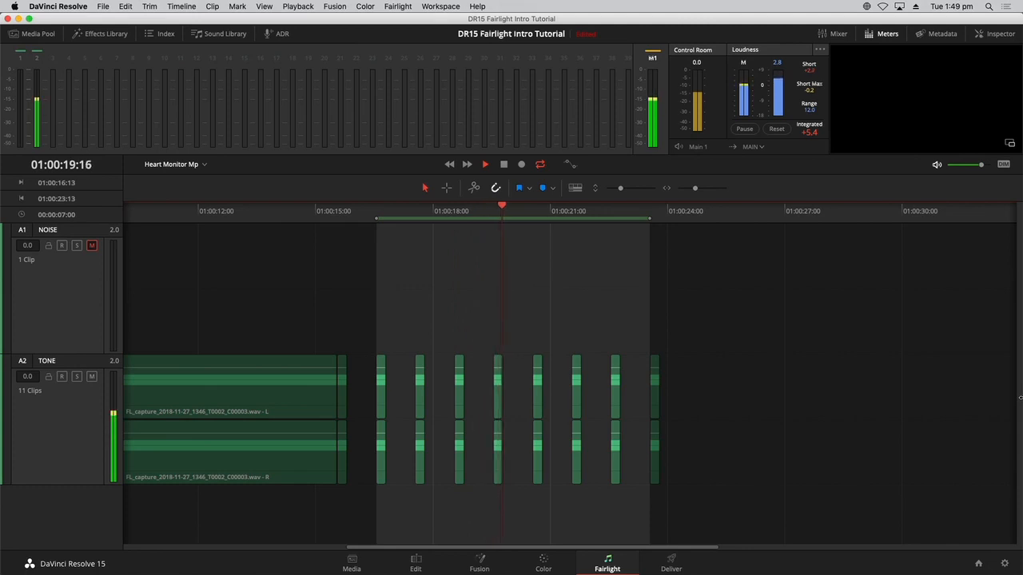
key(space)
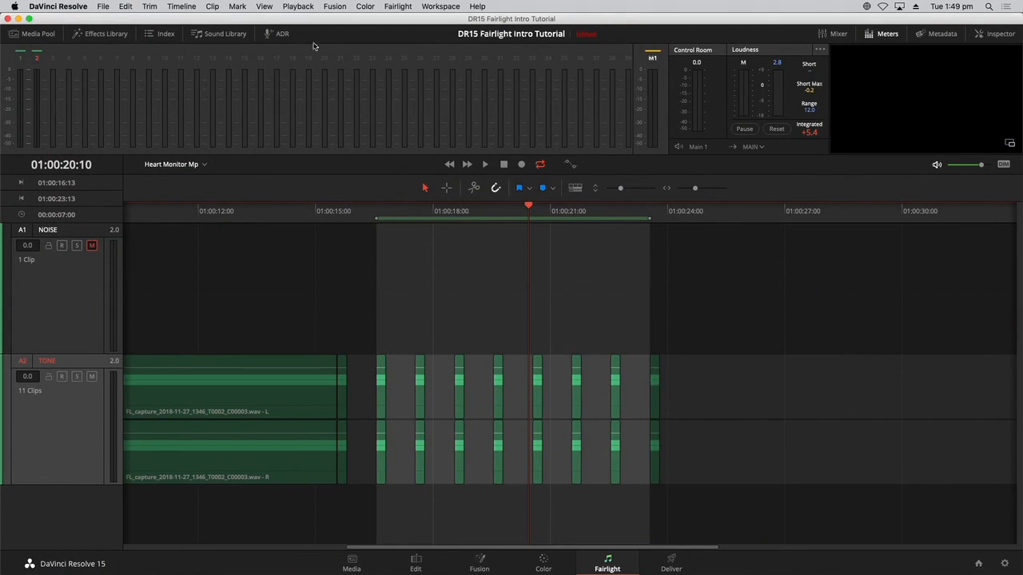
- Bounce the selected TONE track's marked range to a new layer and move the bounced clip past the last beep, to about 01:00:25:02
click(192, 7)
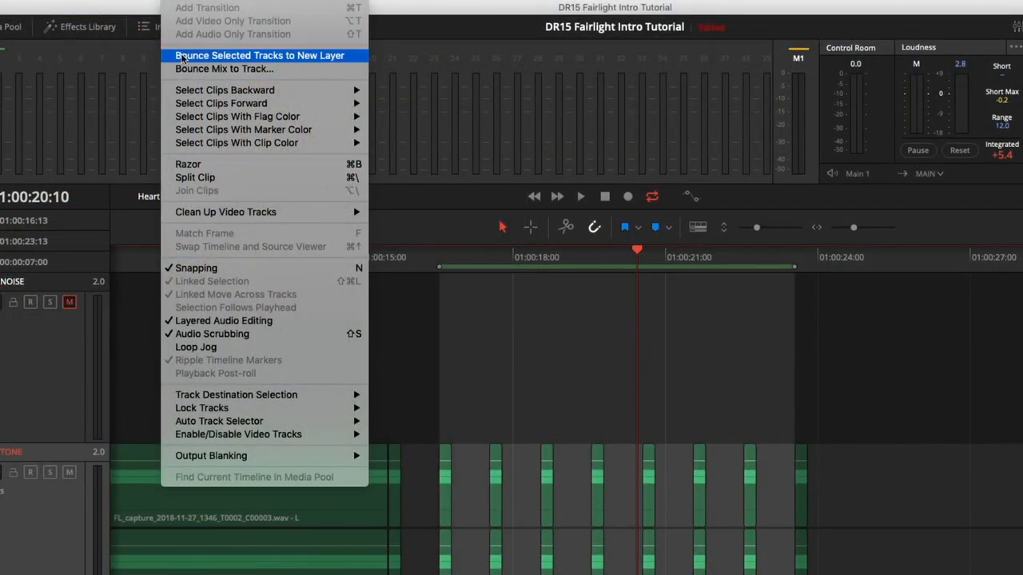
click(181, 58)
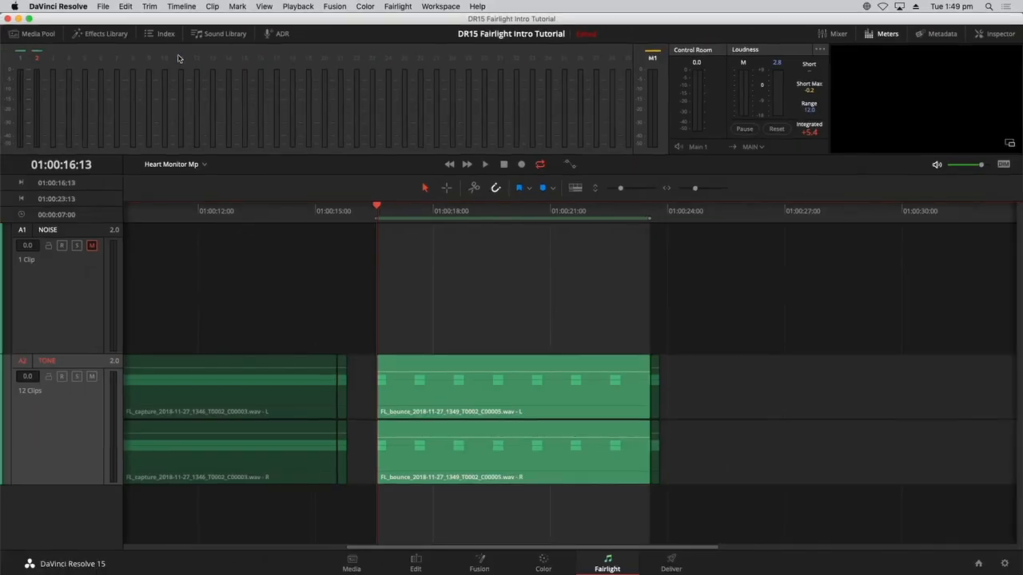
click(524, 408)
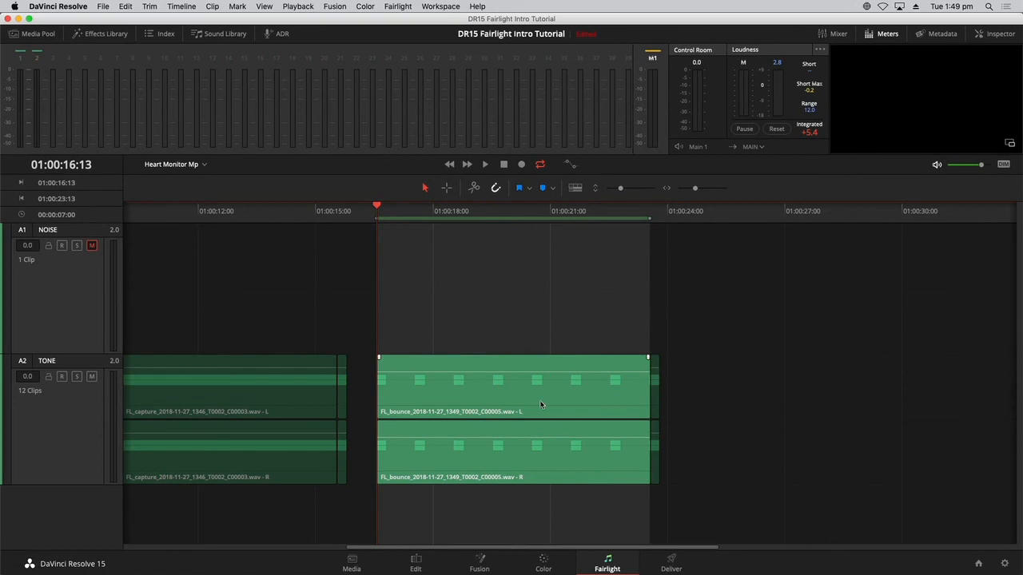
drag(540, 405, 874, 405)
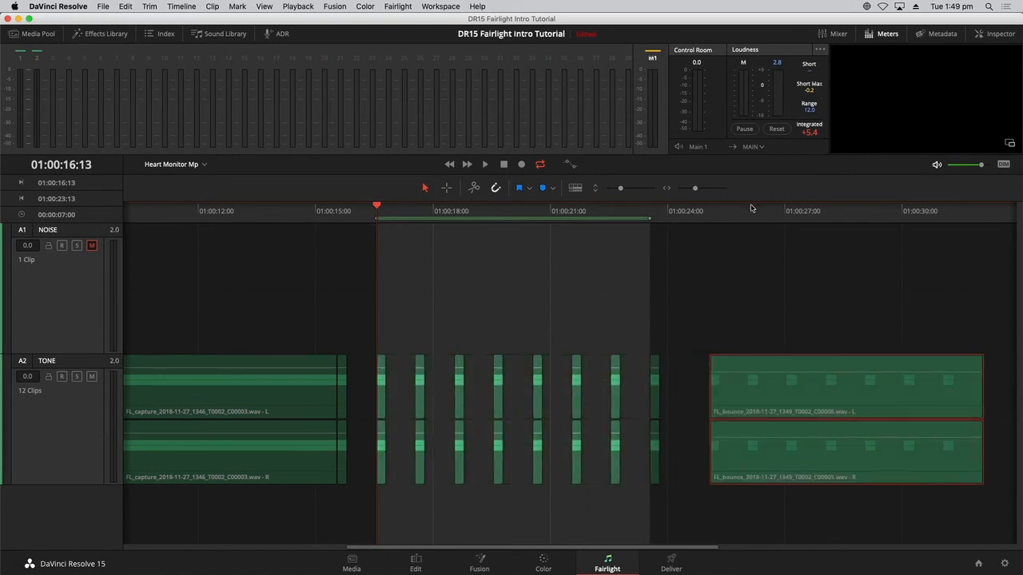
click(799, 333)
- Audition the bounced clip and compare playback from the timeline start and from several points inside the clip
drag(703, 218, 714, 222)
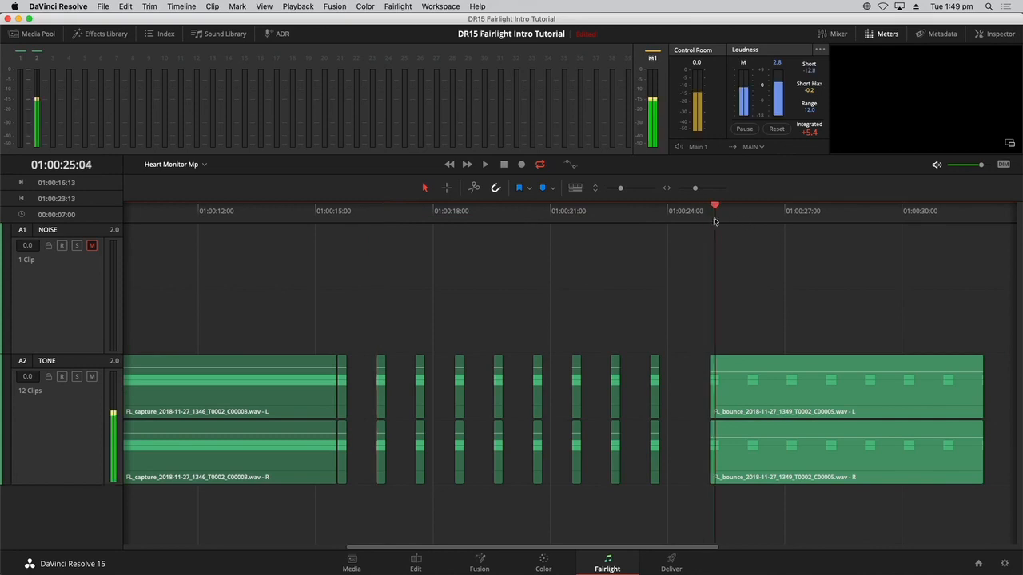
key(Home)
key(space)
key(super+minus)
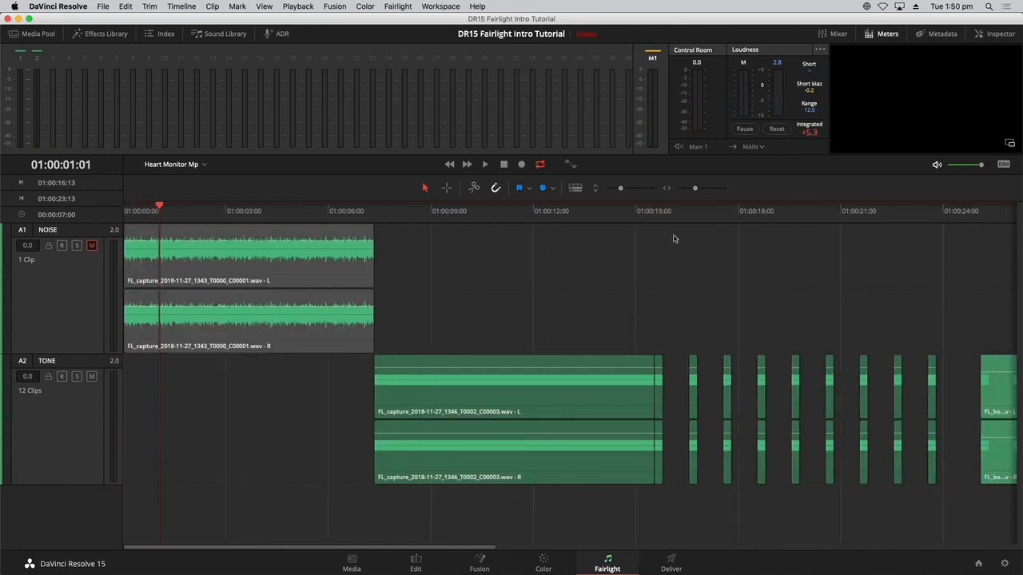
key(super+minus)
key(super+minus)
key(super+equal)
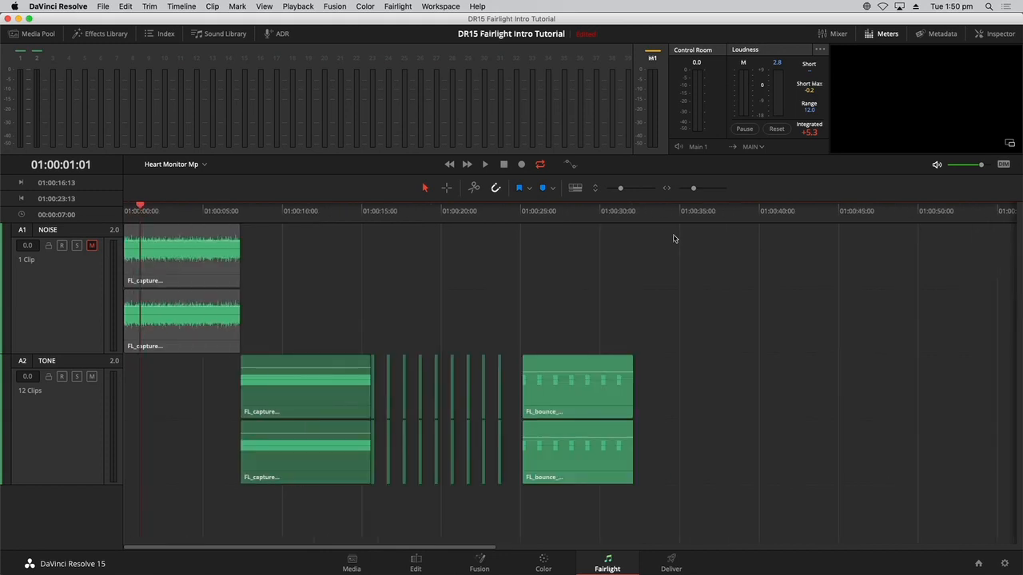
click(573, 221)
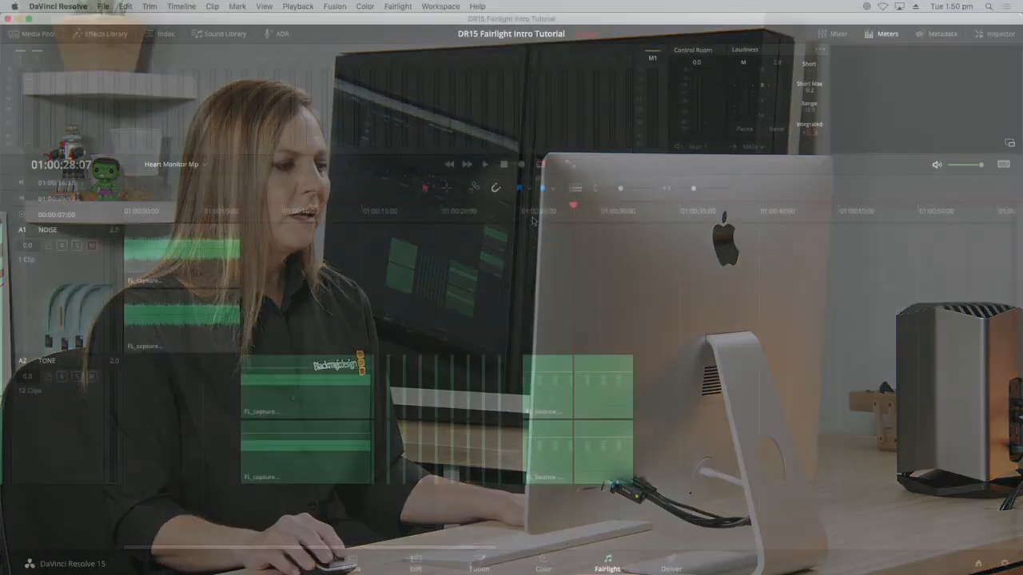
click(531, 220)
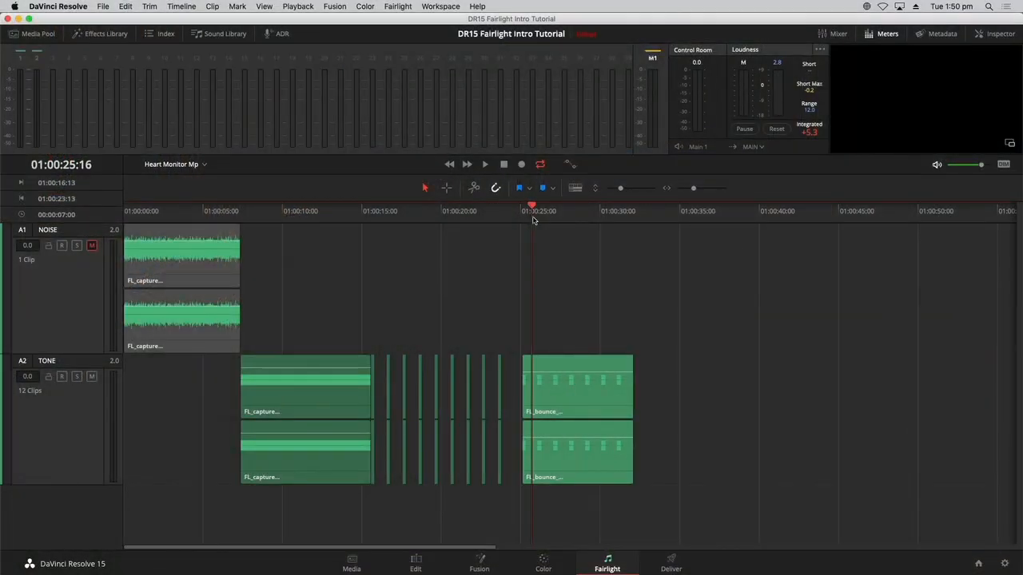
key(Home)
key(space)
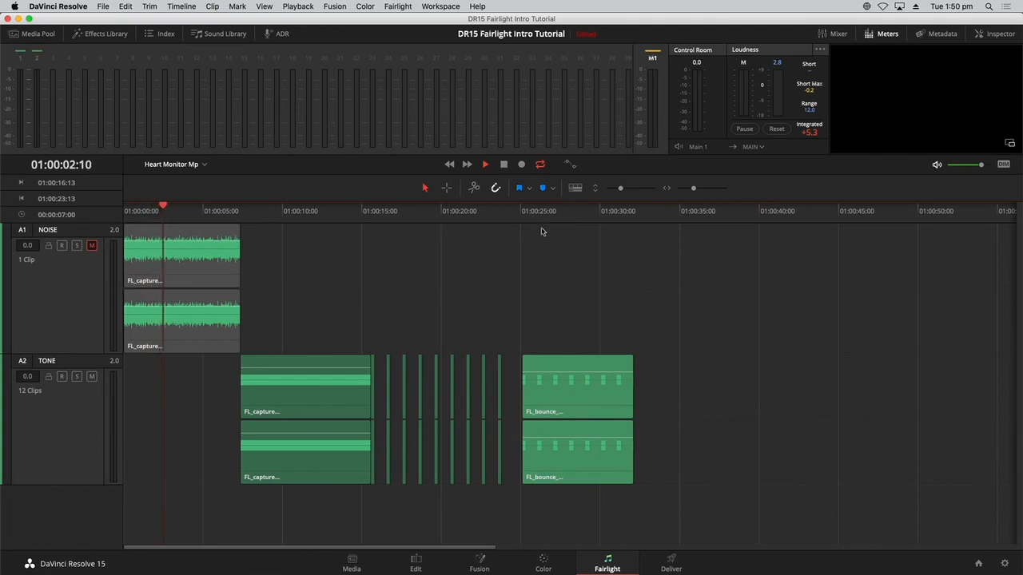
click(541, 213)
key(Home)
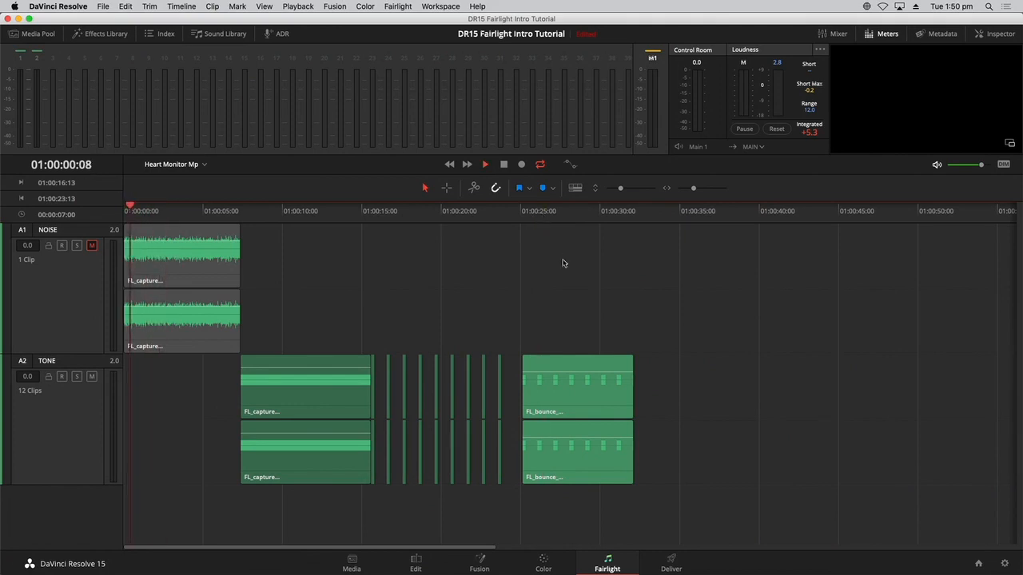
key(space)
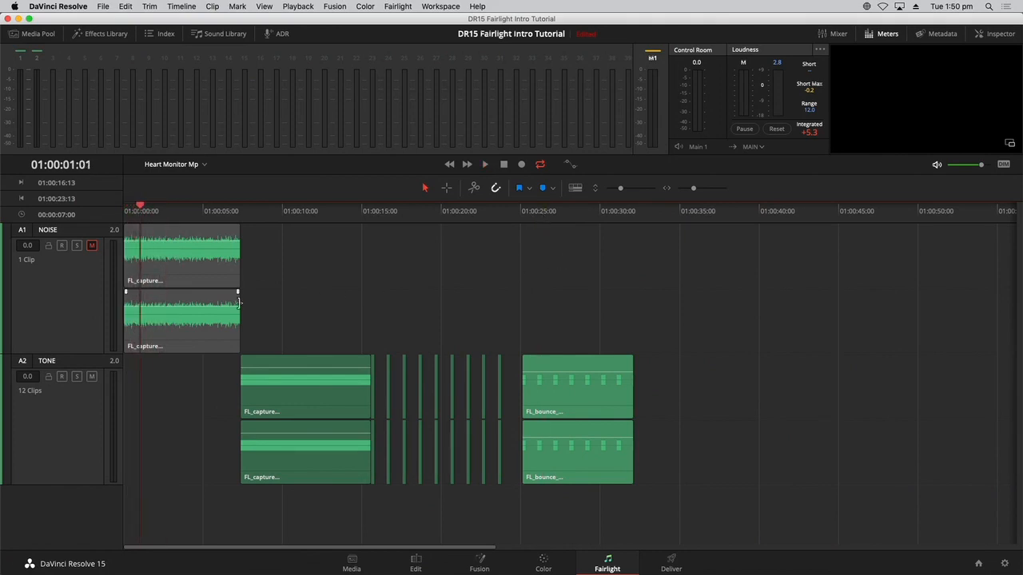
click(541, 214)
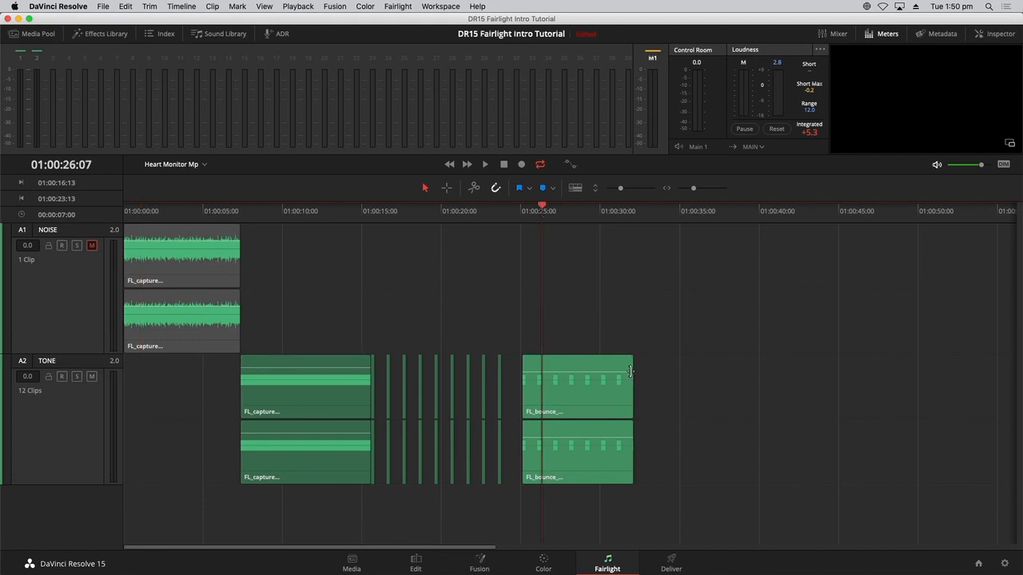
key(Home)
- Select the bounced clip, place the playhead at 01:00:28:02 and show the audio track layers in the timeline
click(584, 393)
click(584, 210)
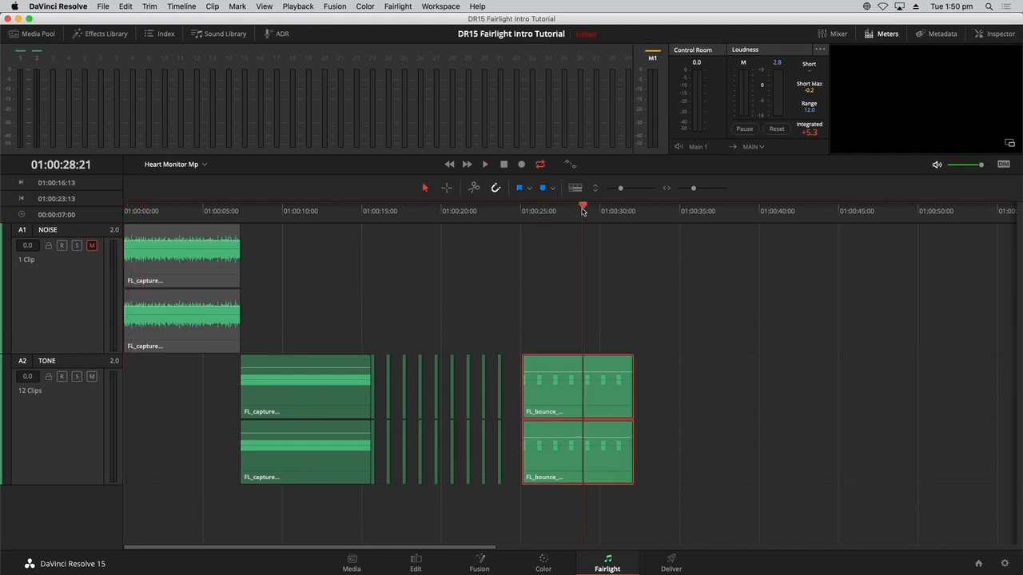
mouse_move(583, 212)
mouse_down()
mouse_move(538, 219)
mouse_move(569, 216)
mouse_up()
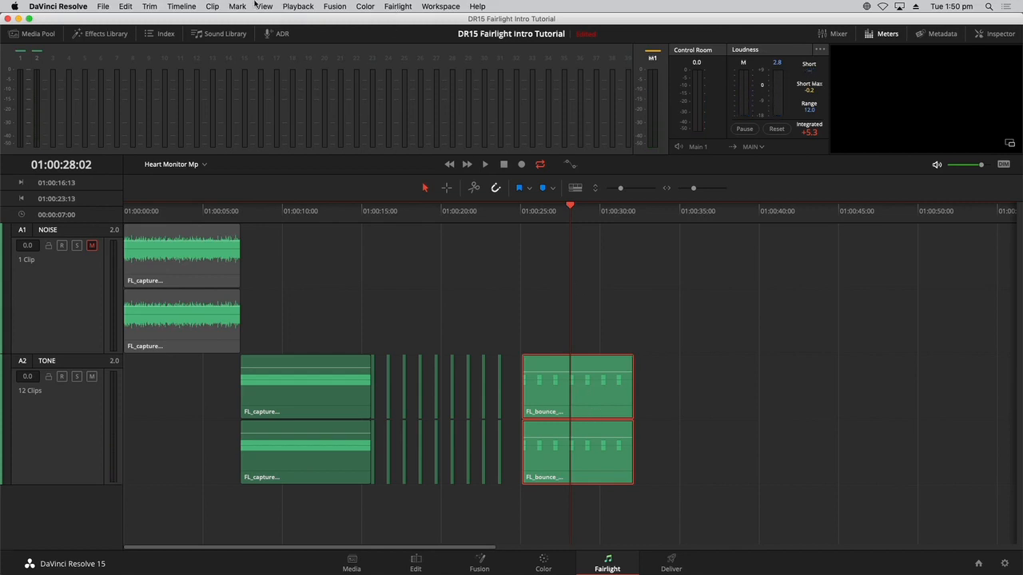
click(264, 6)
click(309, 436)
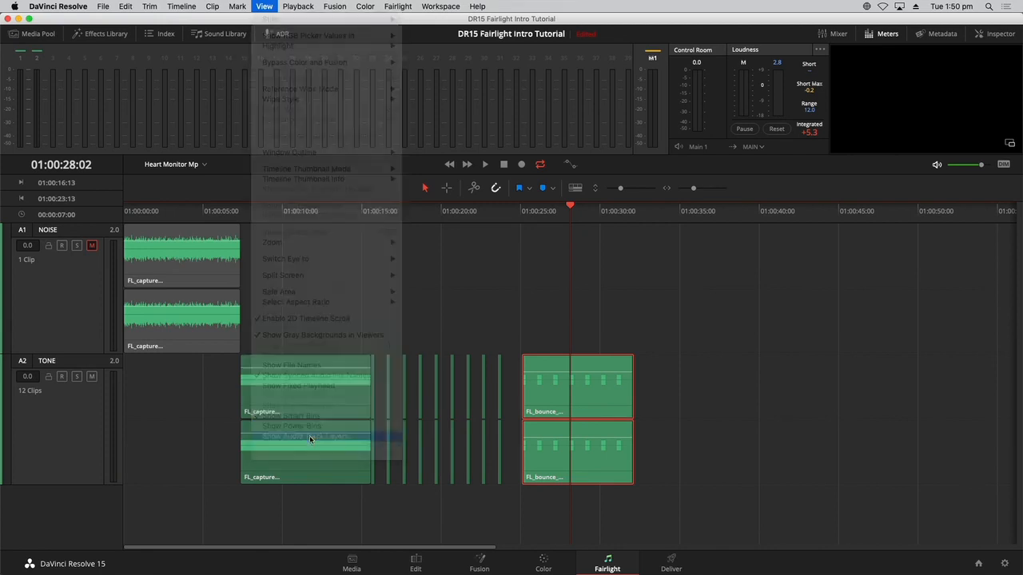
- Move the bounced clip about one second later on the TONE track, then audition it and the separate beeps
mouse_move(570, 414)
mouse_down()
mouse_move(438, 412)
mouse_move(584, 402)
mouse_up()
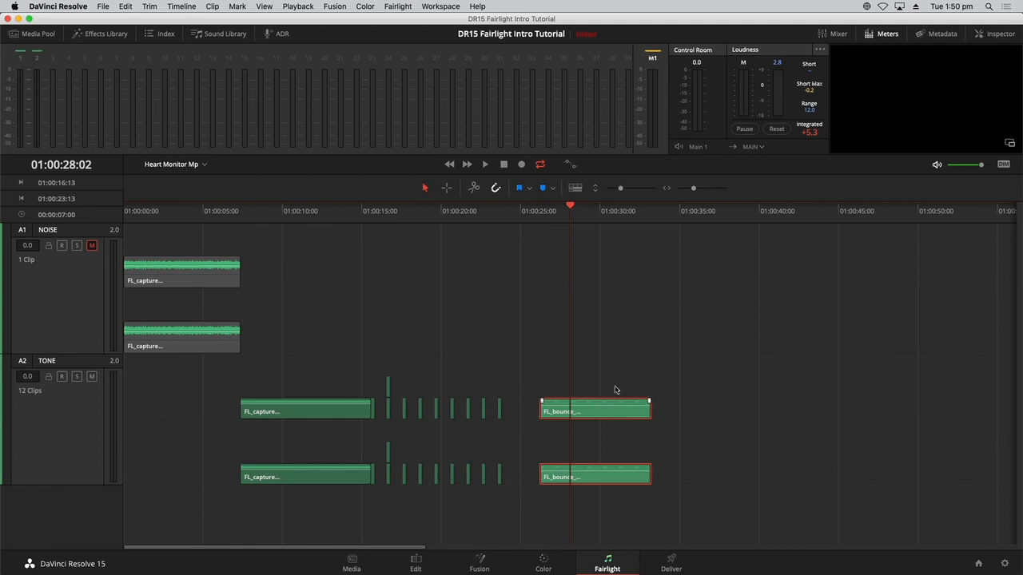
click(540, 212)
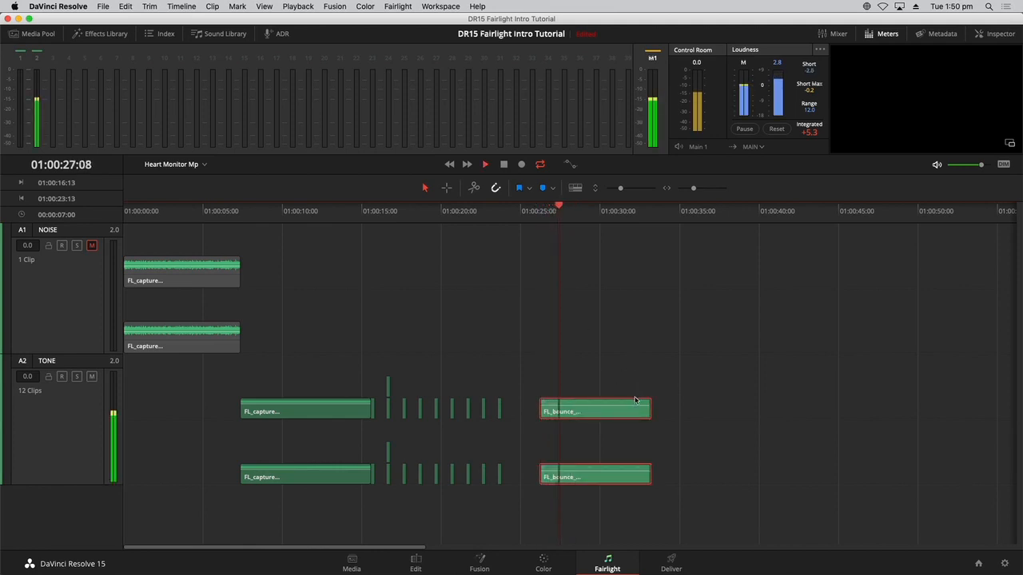
key(space)
click(436, 251)
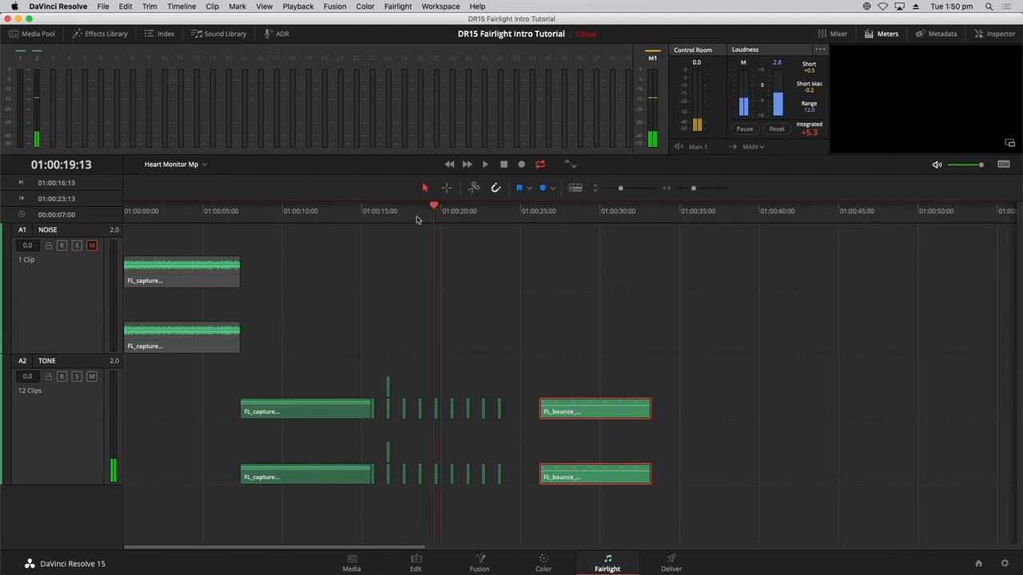
click(400, 226)
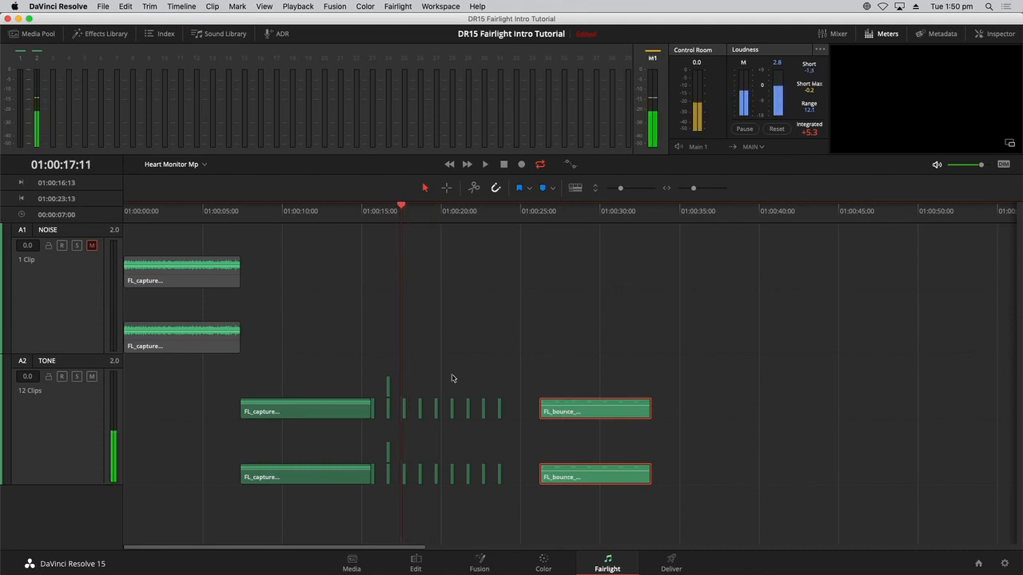
- Hide the audio track layers and disable every second short beep clip on the TONE track
click(258, 6)
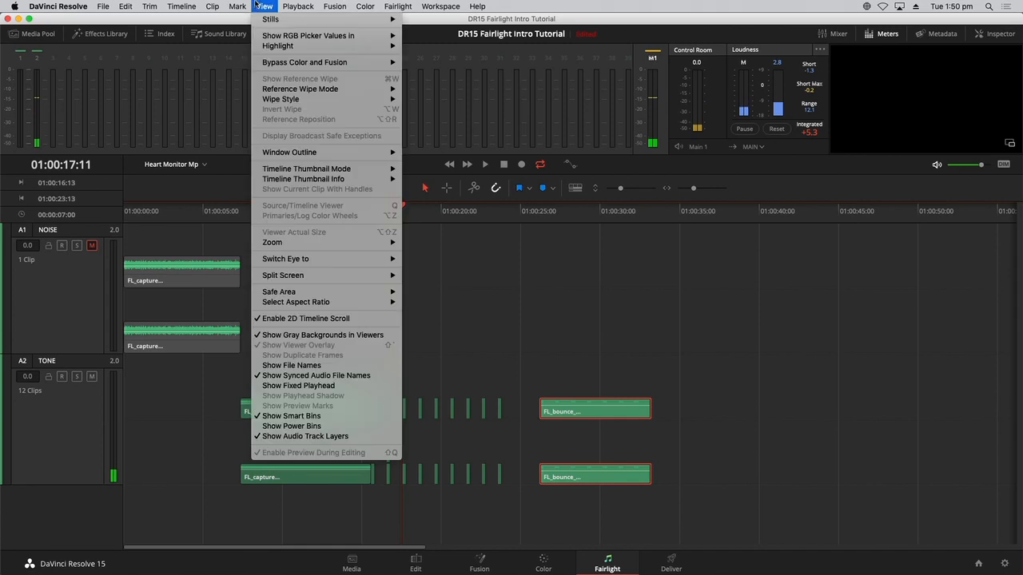
click(306, 437)
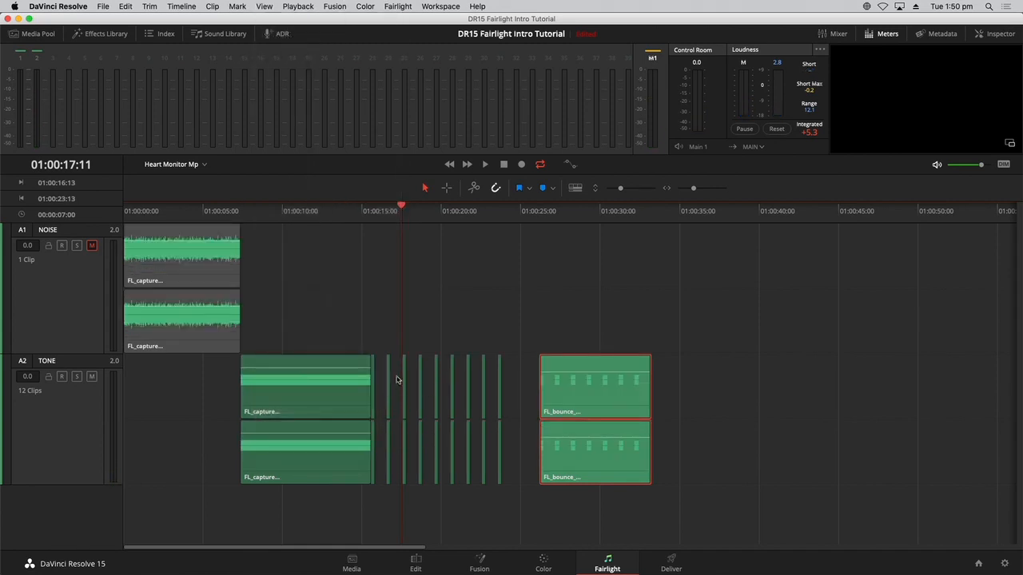
click(403, 310)
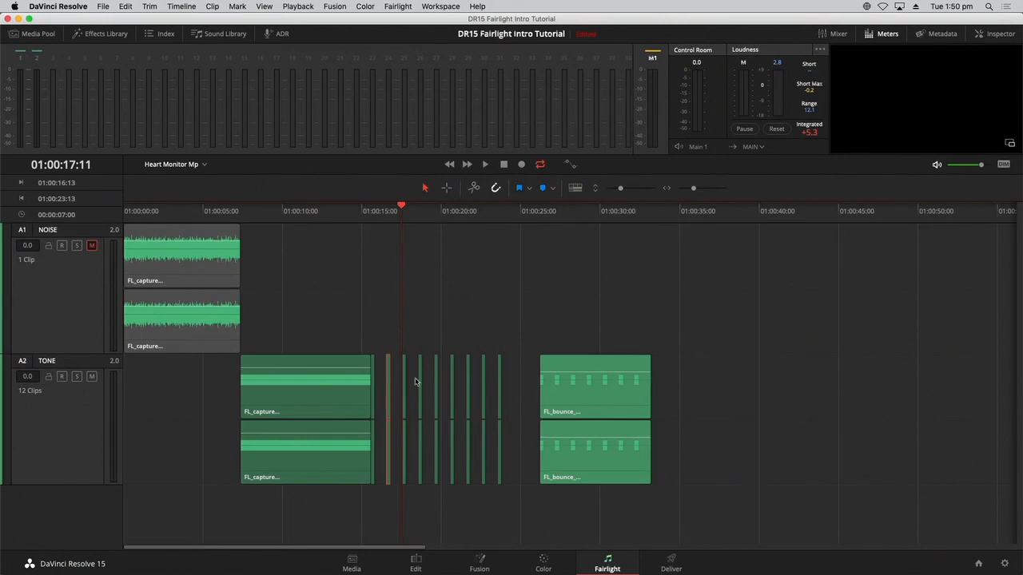
super+click(420, 381)
super+click(451, 378)
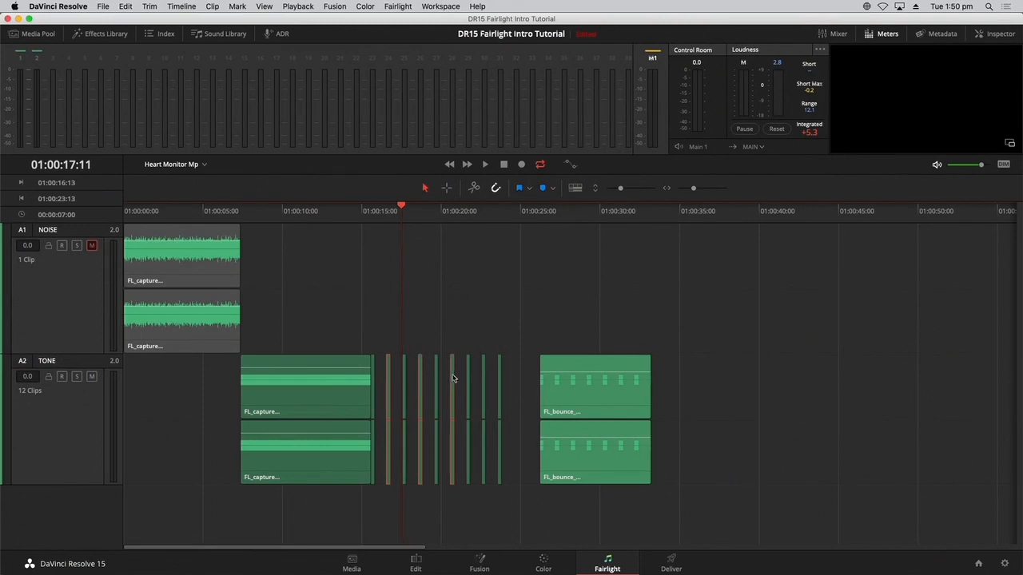
super+click(483, 376)
key(d)
click(436, 318)
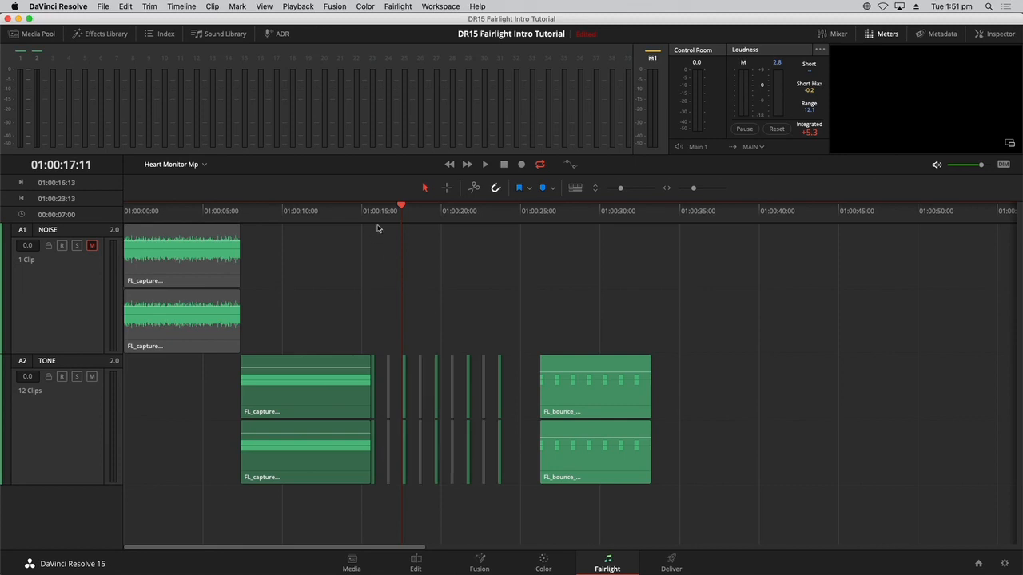
- Audition the slower beeps from 01:00:15:13 and move the long tone clip earlier, to about 01:00:05:00
drag(378, 220, 365, 222)
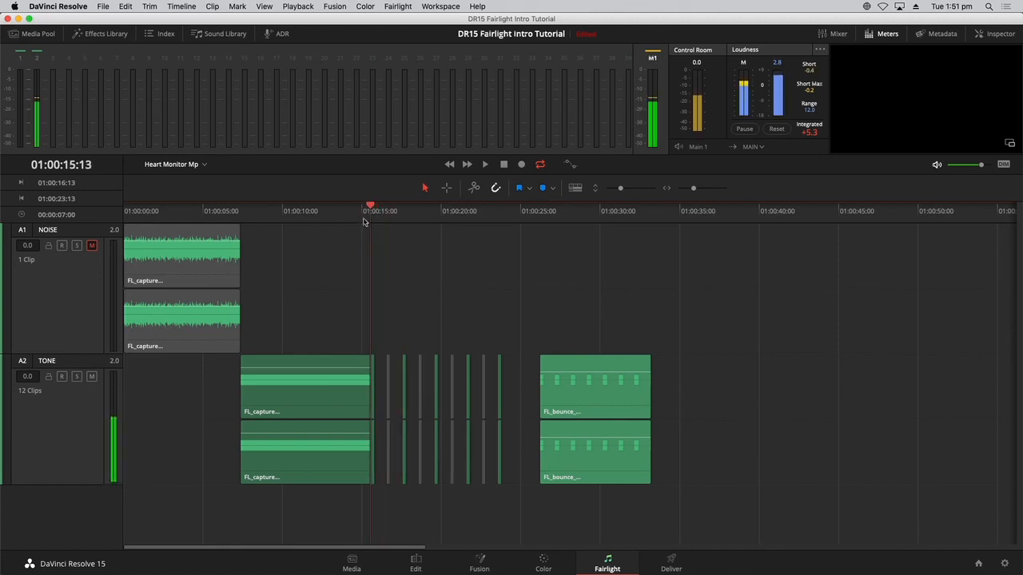
key(space)
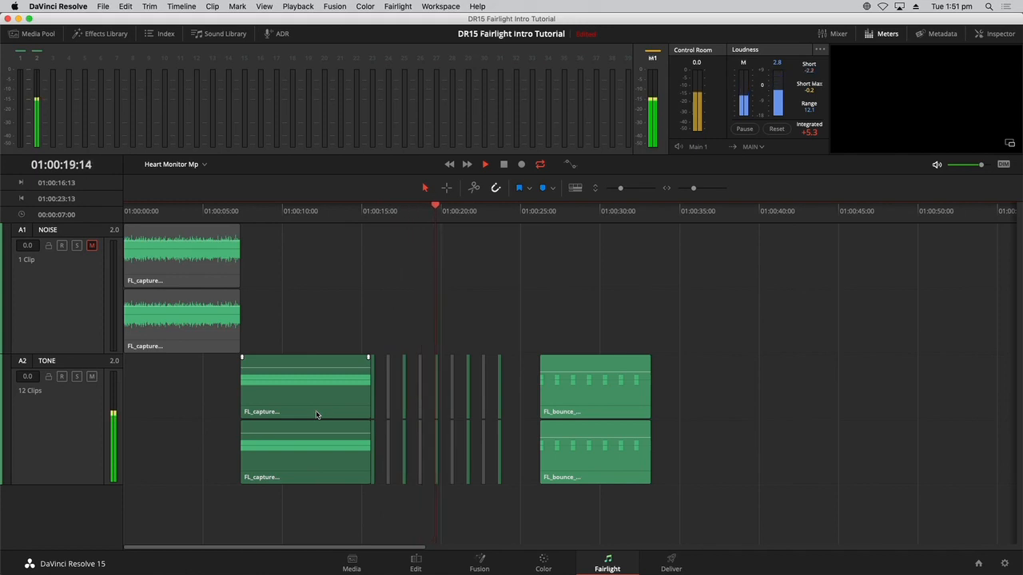
key(space)
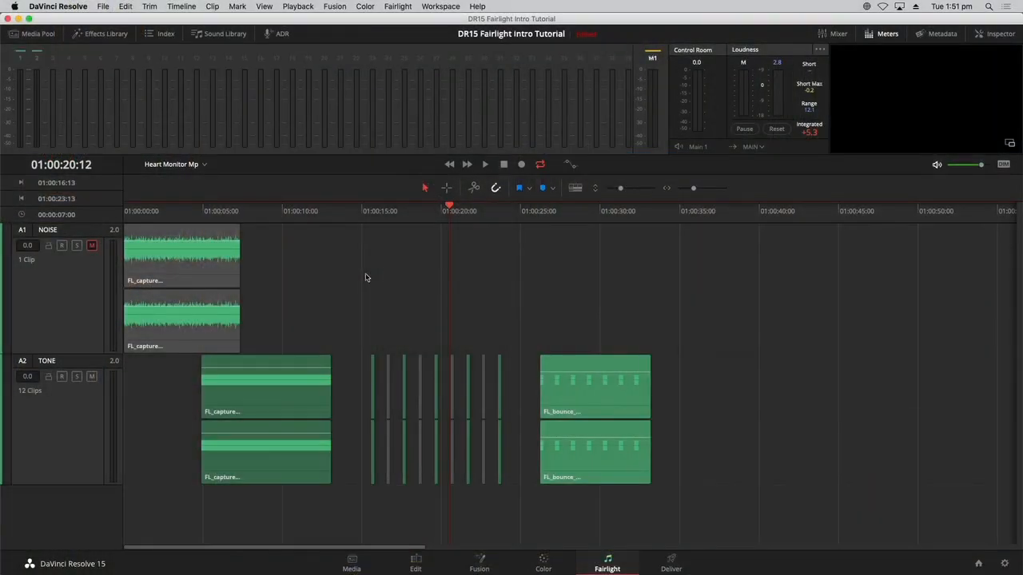
- Mark a range over the beeps from 01:00:15:13 to 01:00:23:13
drag(374, 225, 369, 226)
key(i)
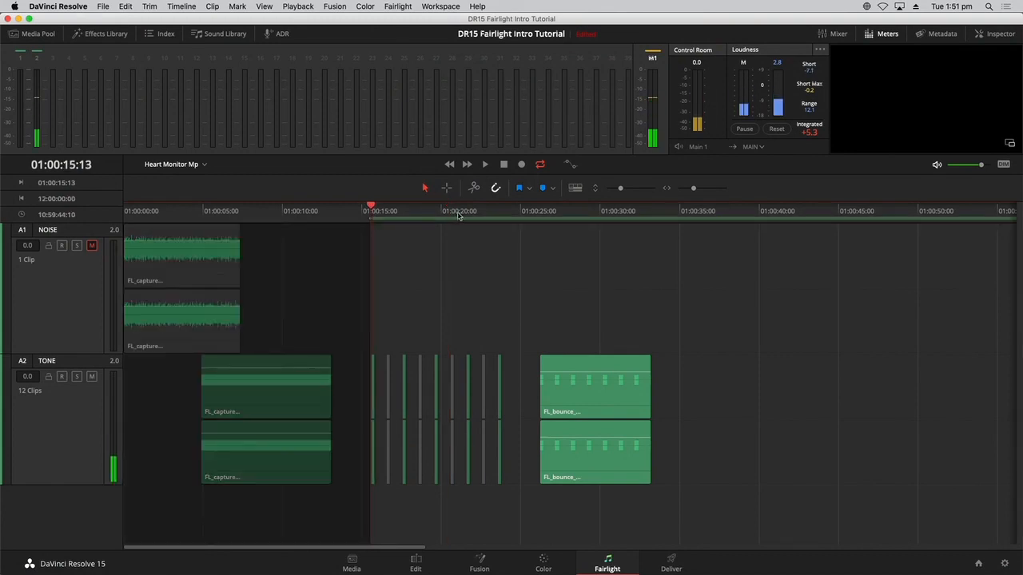
drag(487, 214, 489, 213)
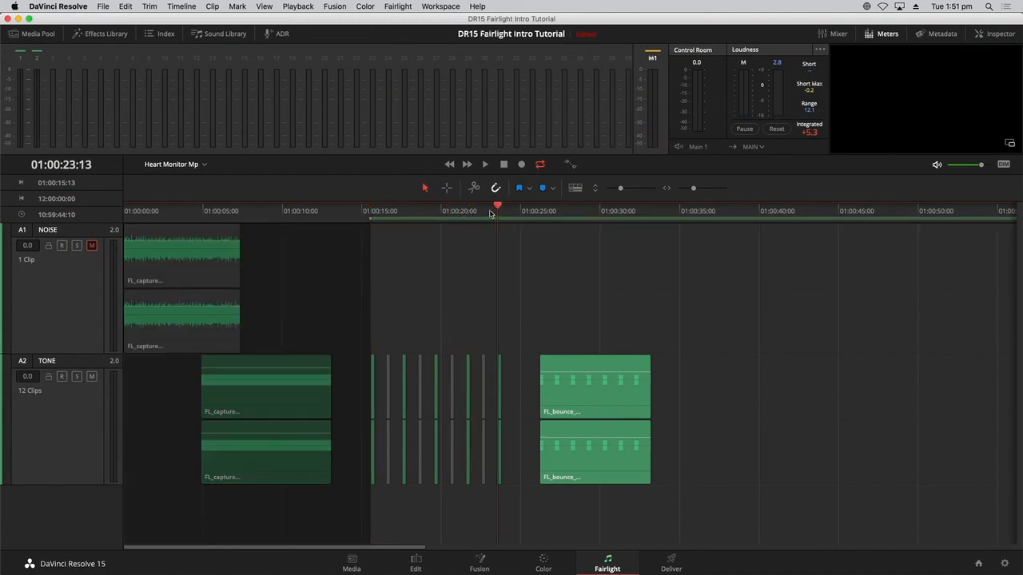
key(o)
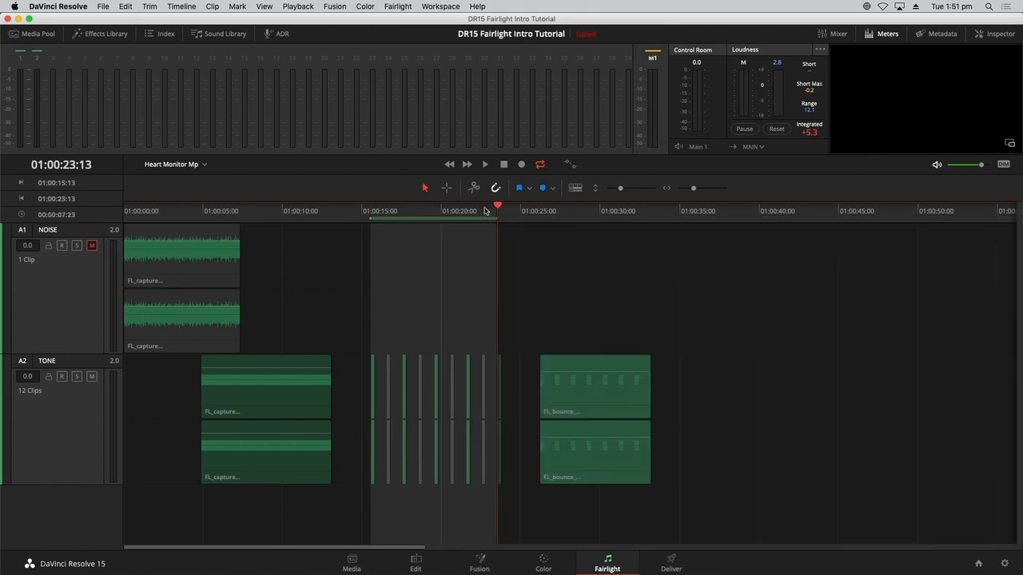
- Select the TONE track and bounce its marked range to a new layer
click(182, 6)
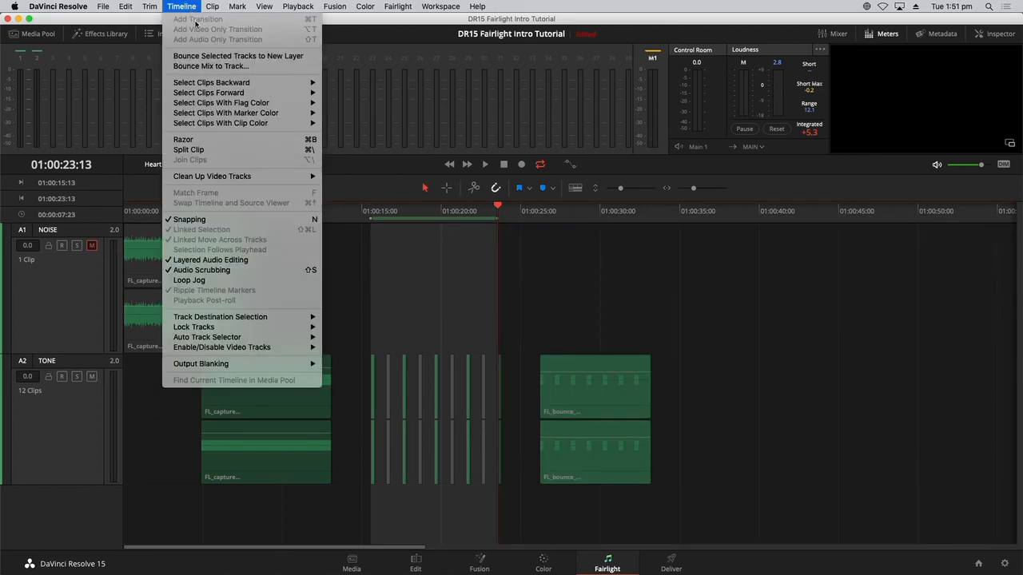
click(205, 55)
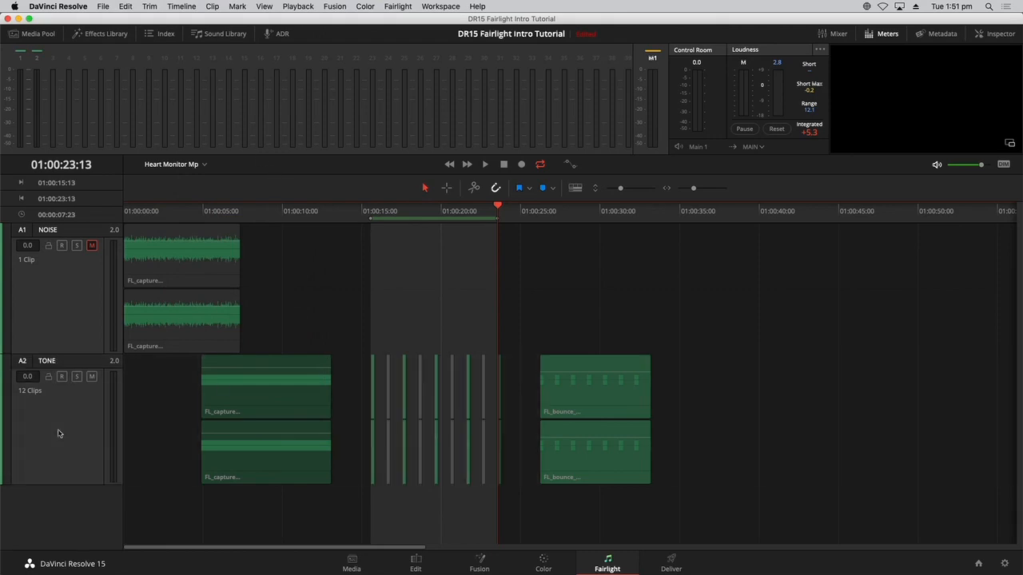
click(58, 434)
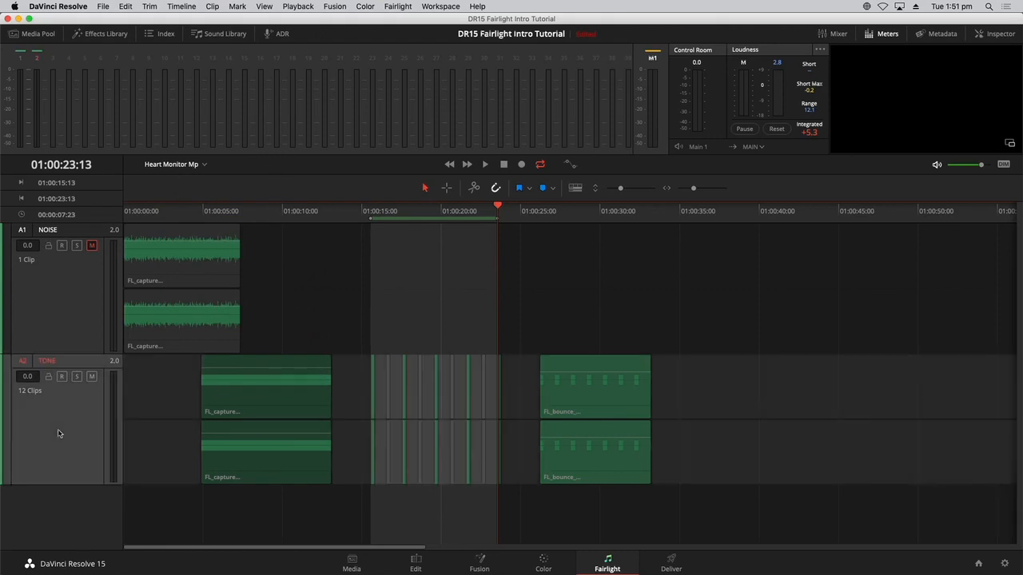
click(193, 4)
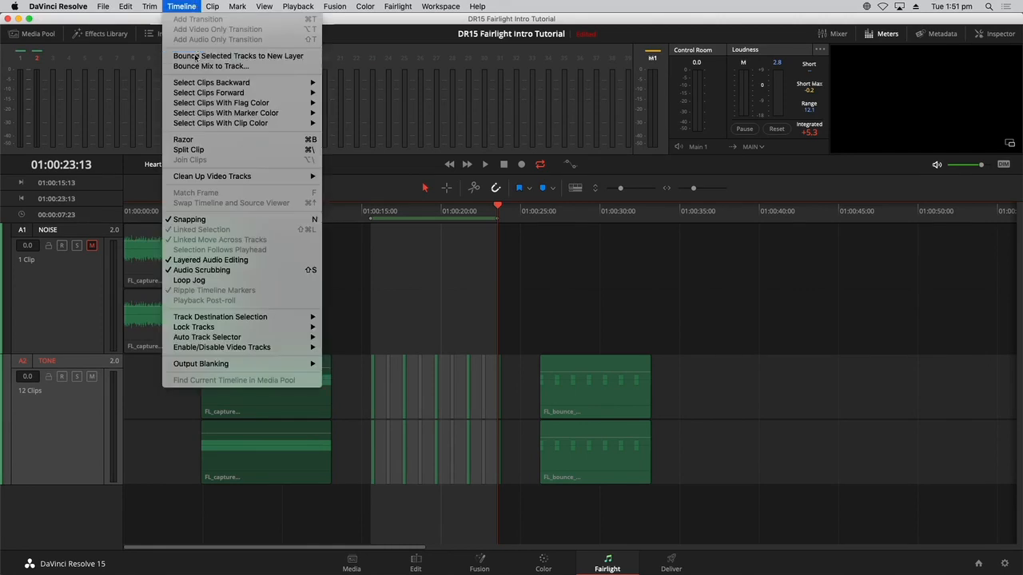
click(197, 55)
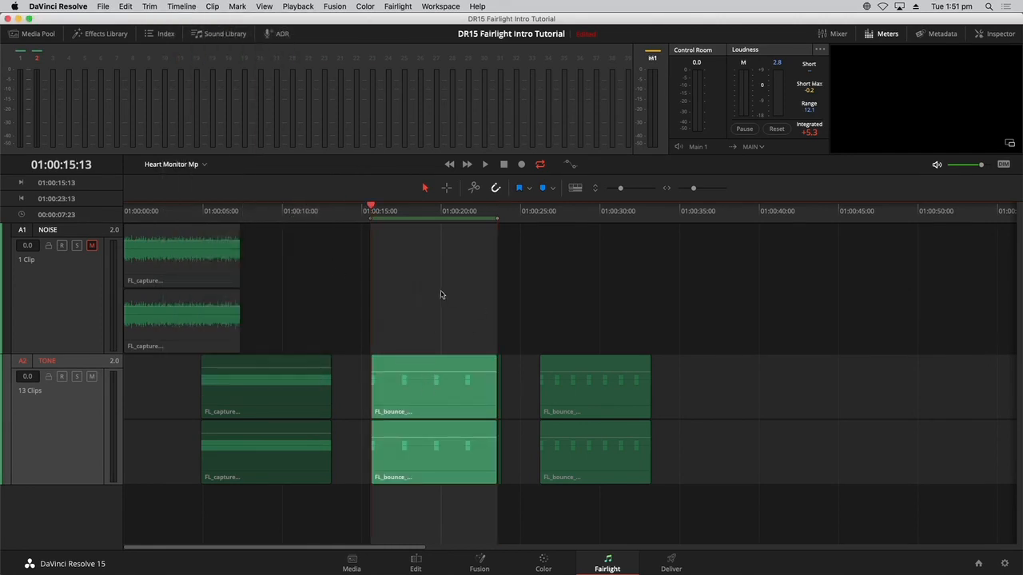
- Move the new bounced clip behind the first one, to about 01:00:34:00, and clear the marked range
click(449, 315)
drag(454, 409, 754, 402)
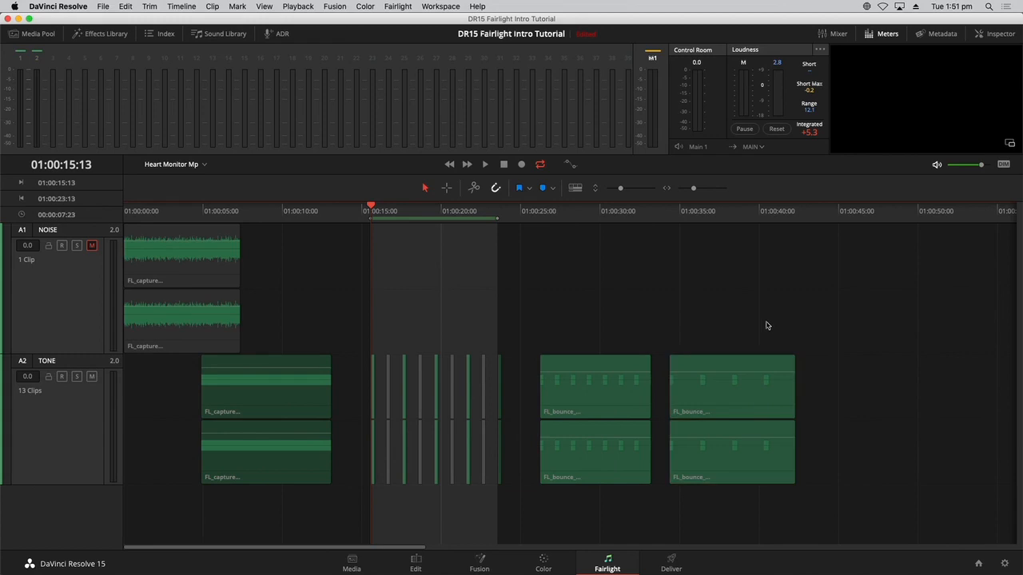
drag(523, 405, 806, 403)
key(alt+x)
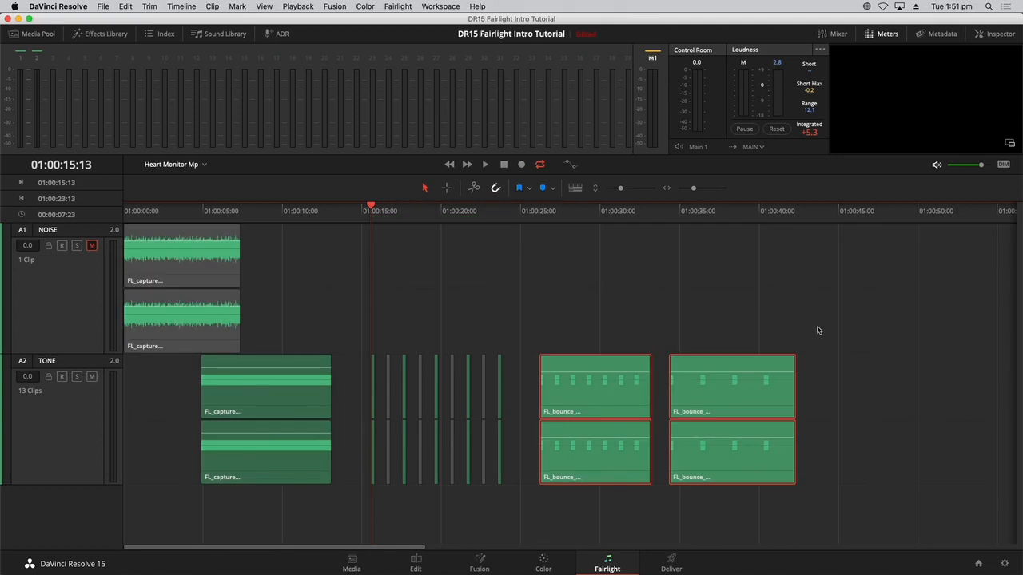
- Select both bounced clips on the TONE track and cut them
click(629, 309)
drag(527, 382, 784, 390)
key(d)
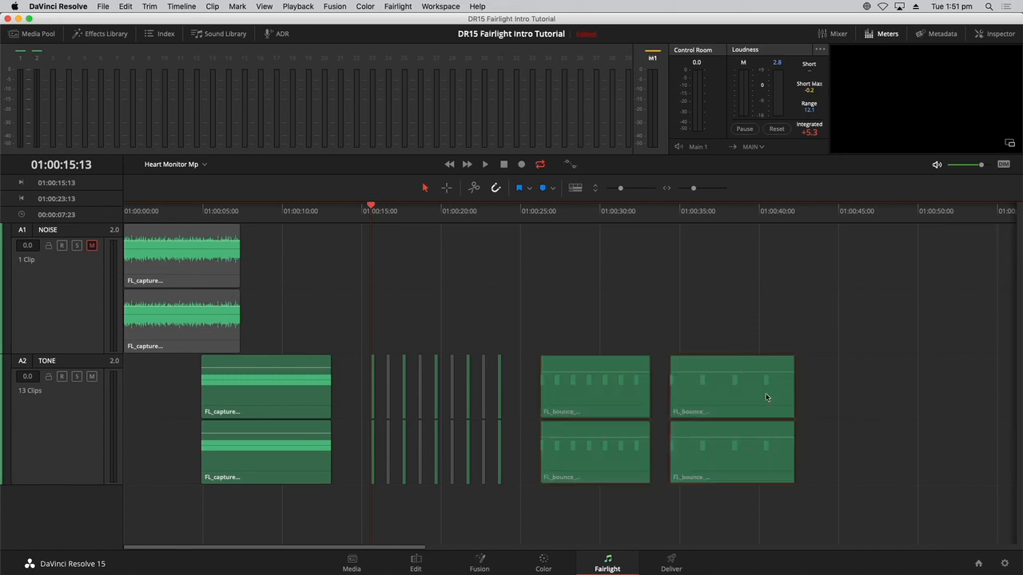
- Switch to the 11 Sound Design timeline and paste the bounced clips on the HEART MONITOR track with the playhead at 01:00:11:04
click(196, 166)
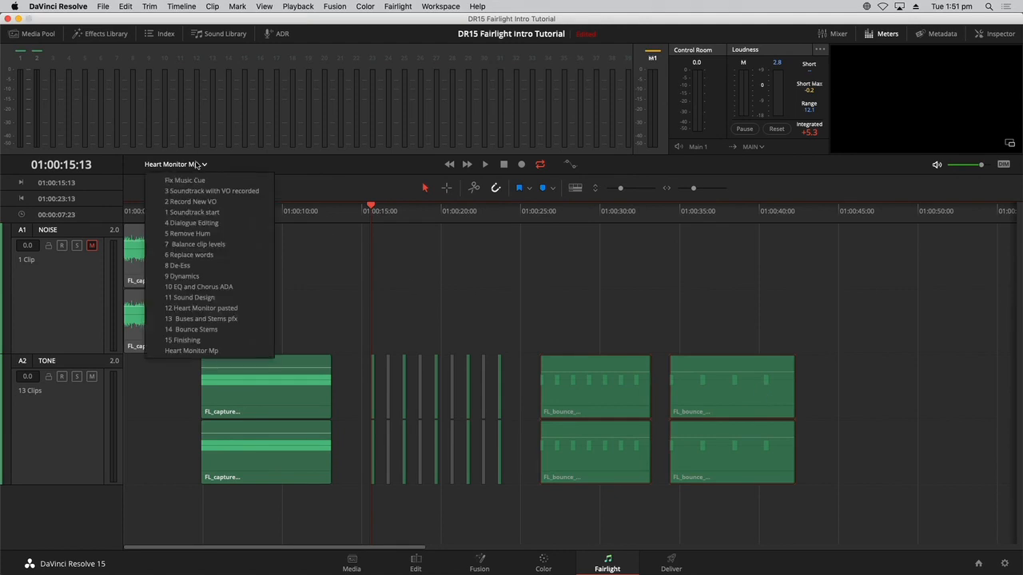
click(233, 299)
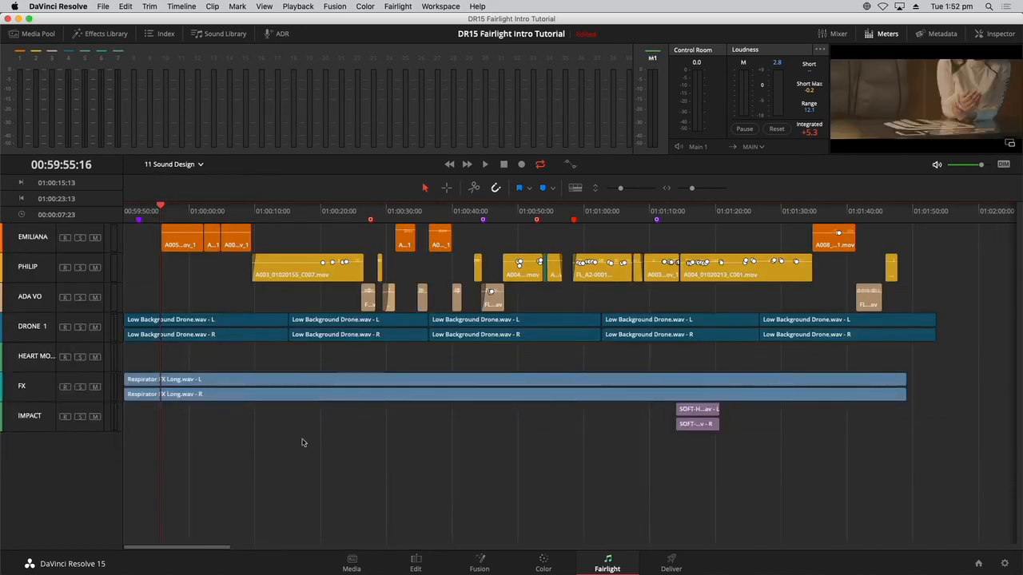
click(42, 361)
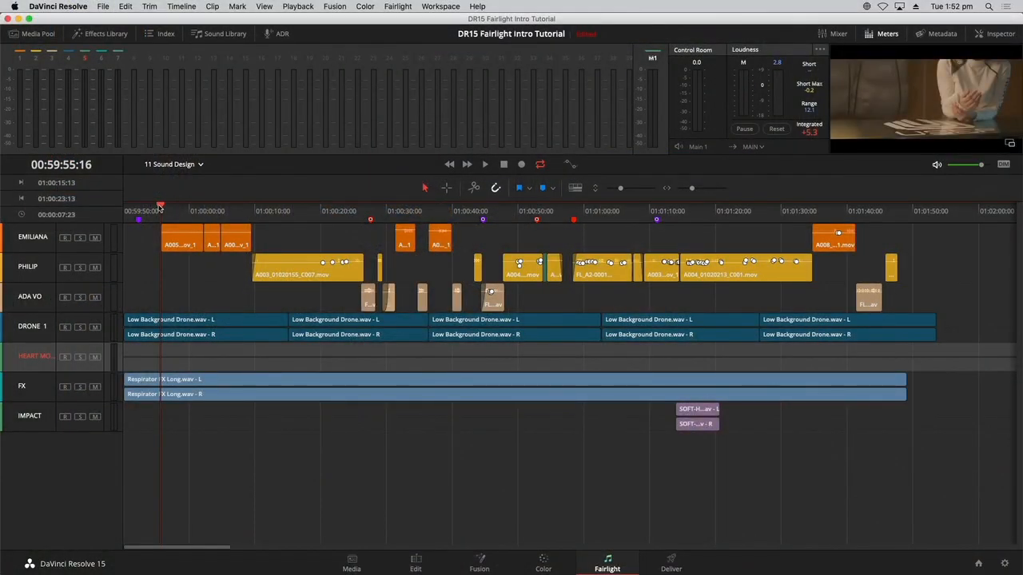
drag(160, 207, 263, 220)
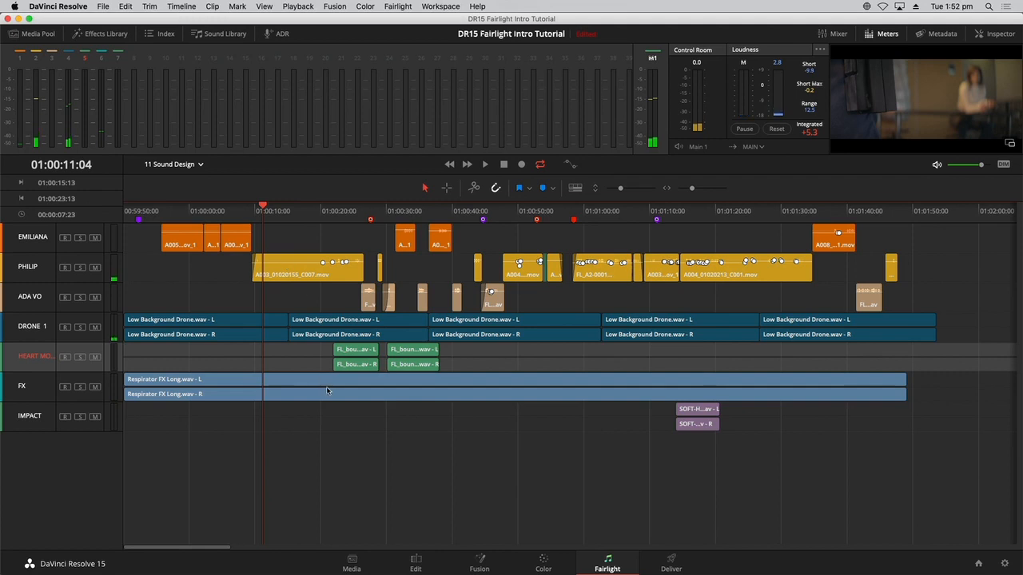
click(383, 474)
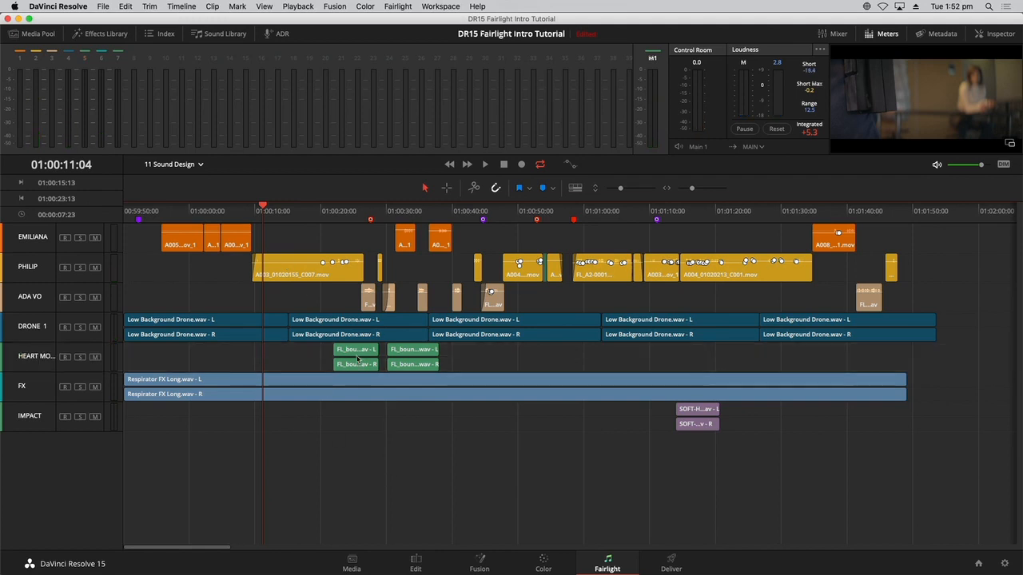
- Place the playhead at 01:00:21:20 and examine the enlarged waveforms of the pasted clips on the HEART MONITOR track
click(332, 211)
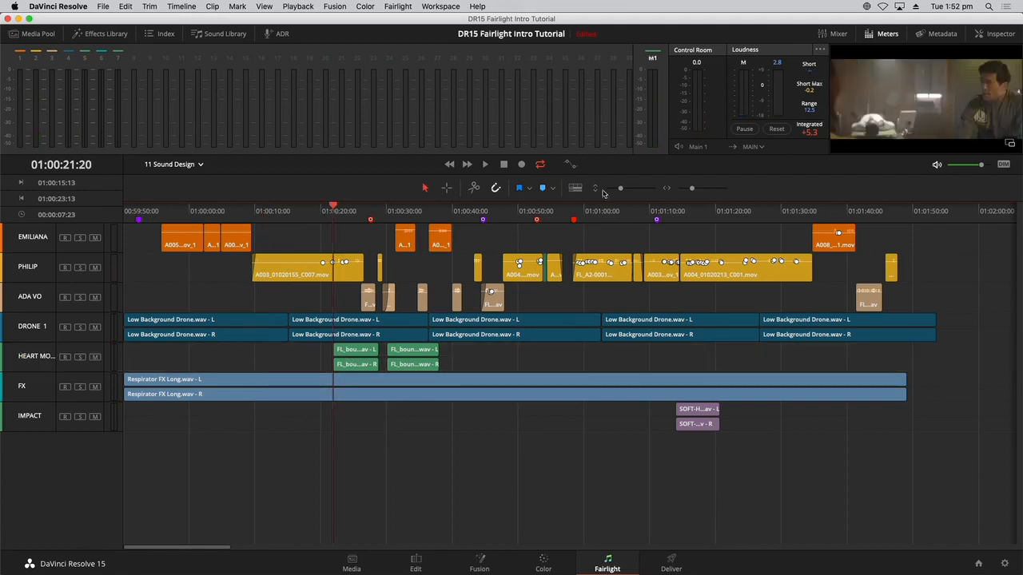
drag(623, 188, 631, 188)
scroll(658, 392, up, 3)
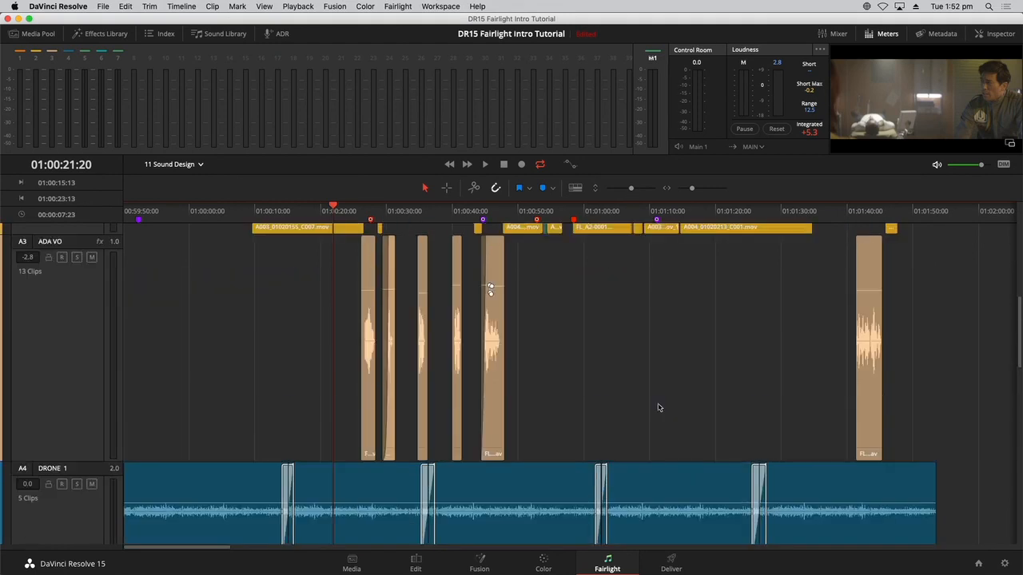
scroll(659, 401, down, 4)
scroll(663, 407, down, 3)
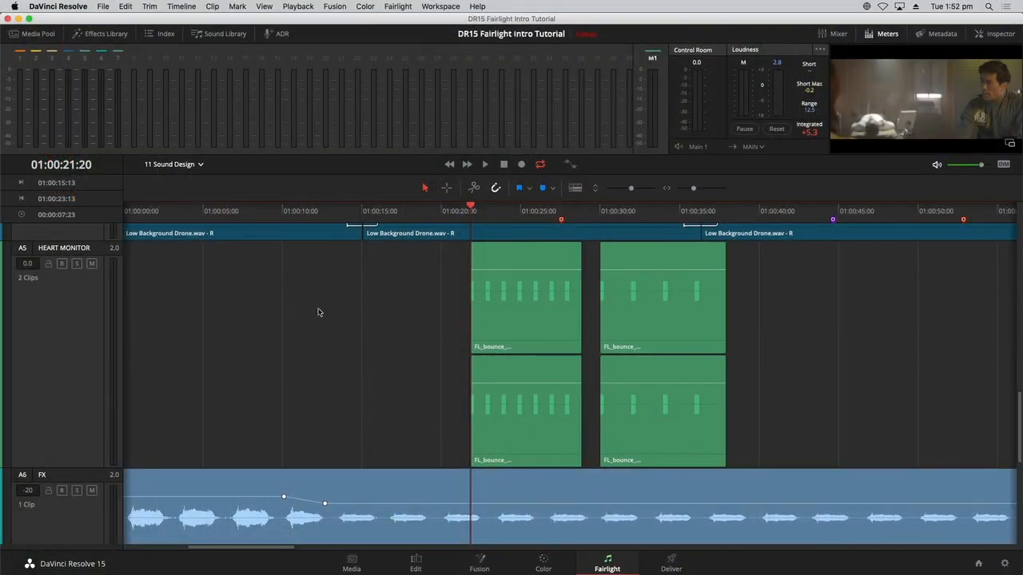
- Switch to the 12 Heart Monitor pasted timeline and reduce the track height to show the HEART MONITOR track
click(196, 164)
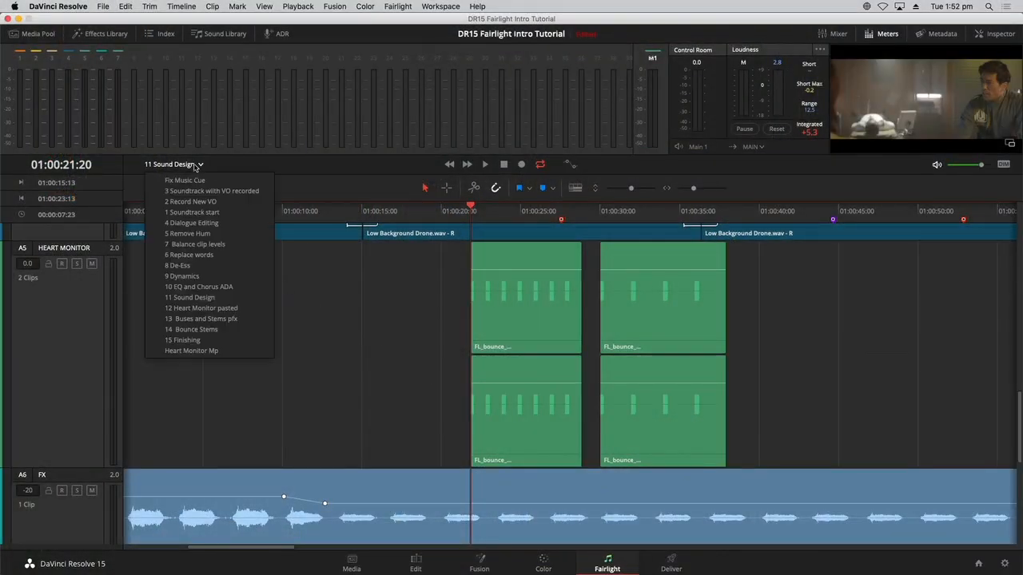
click(212, 309)
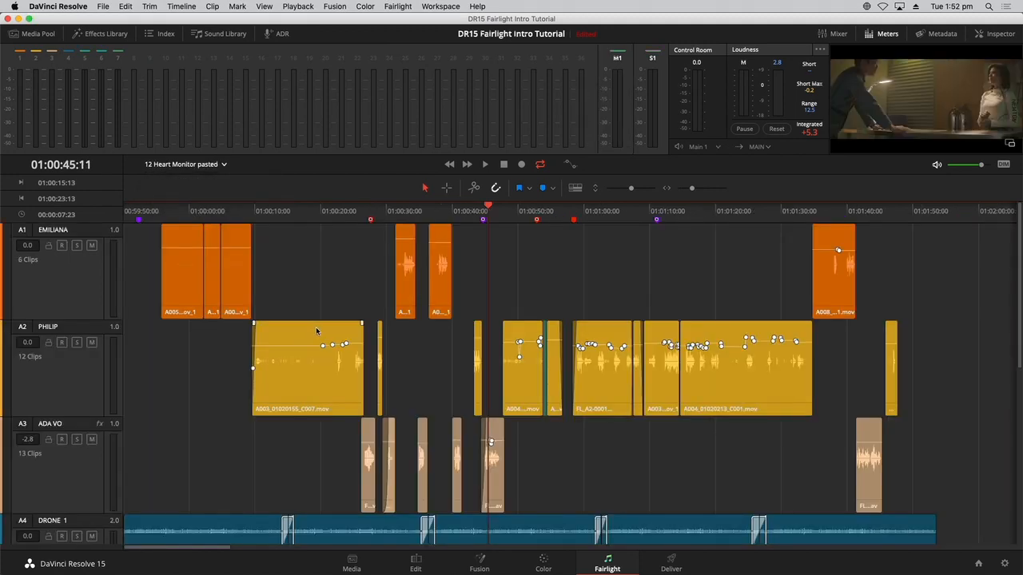
drag(628, 189, 614, 184)
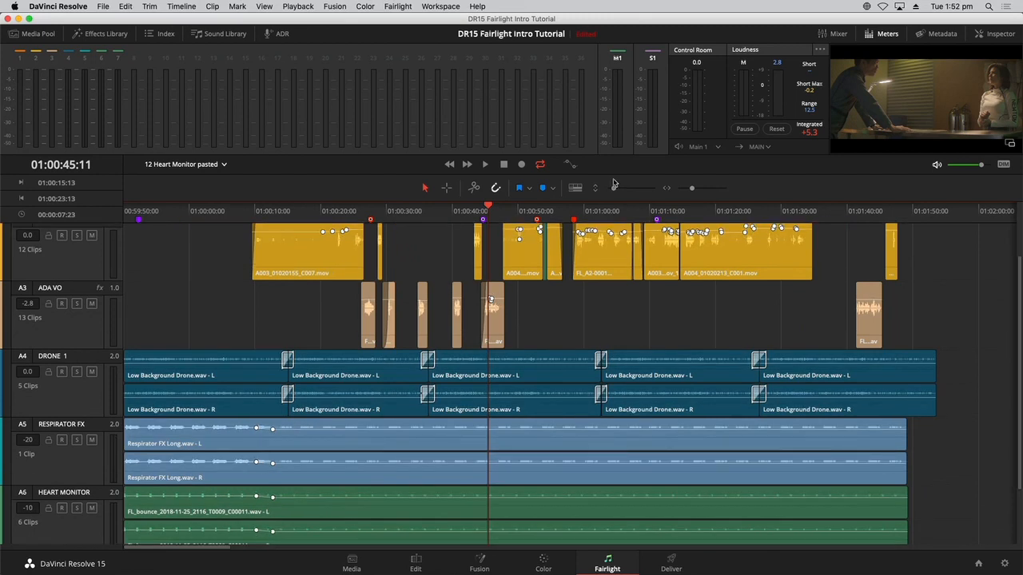
scroll(1018, 443, down, 3)
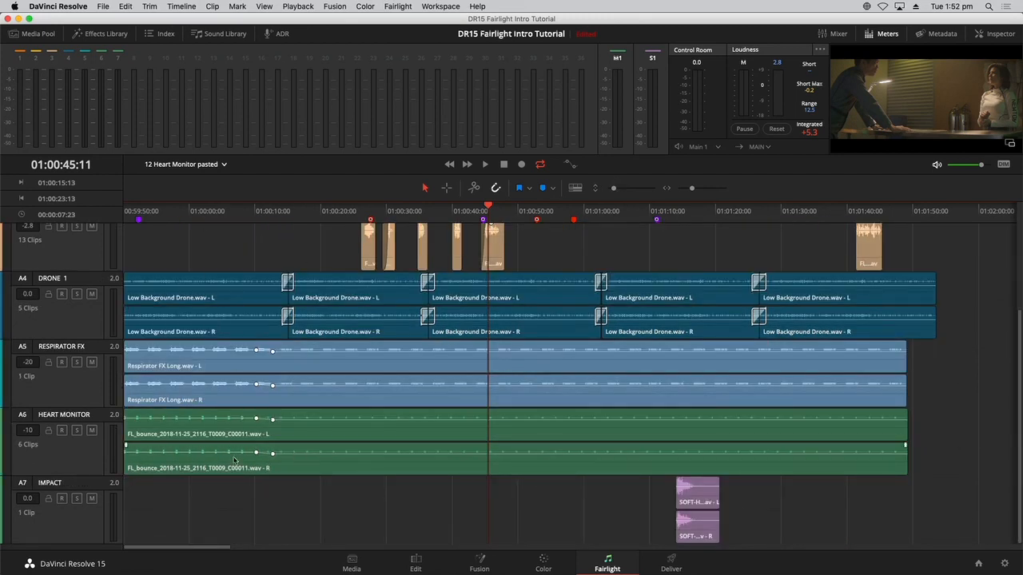
- Audition the mix from about 01:00:03:00 and raise the heart monitor clip's pitch in semitones during playback
click(212, 214)
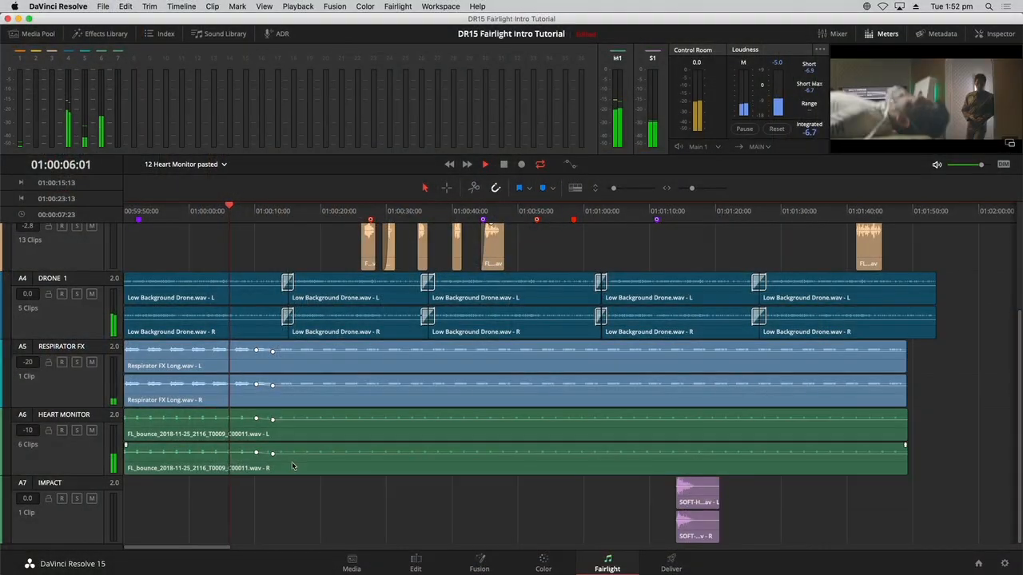
key(space)
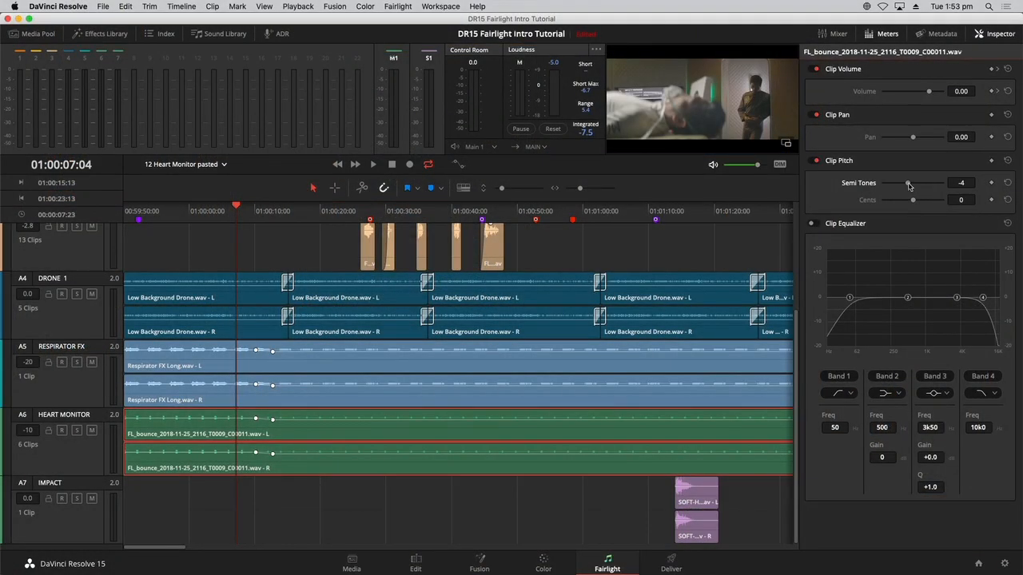
key(space)
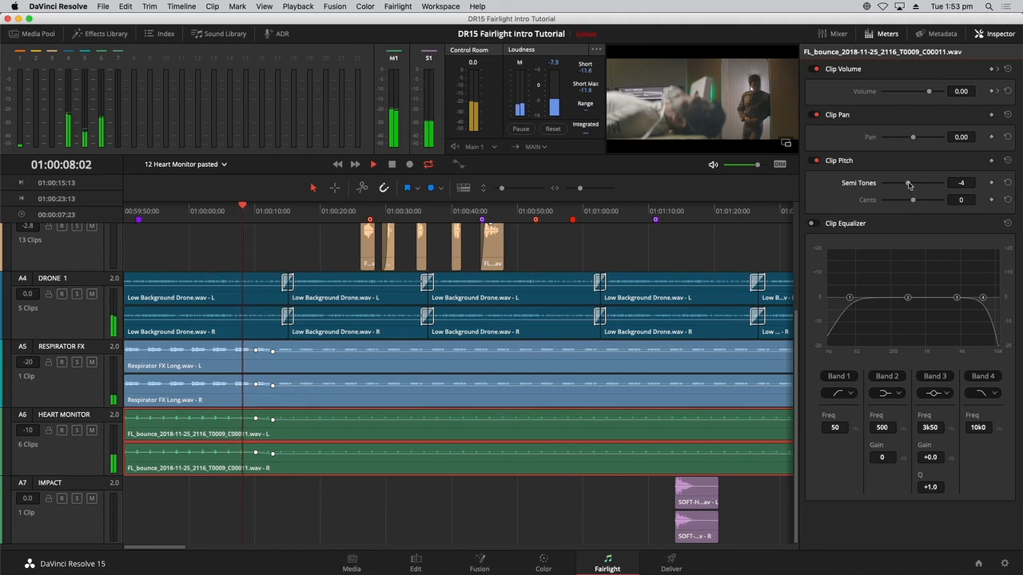
drag(908, 185, 925, 183)
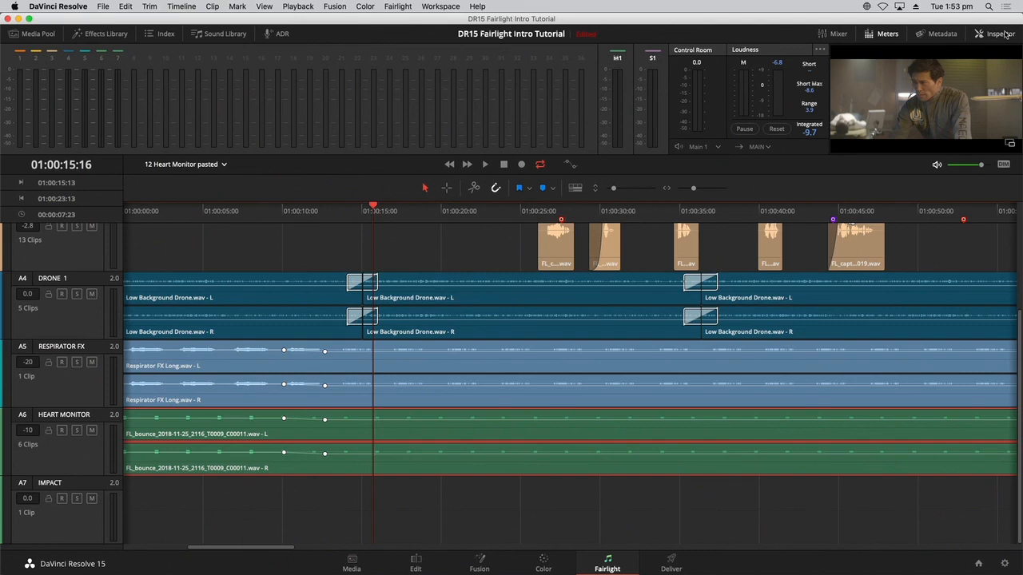
- Fit the whole 12 Heart Monitor pasted timeline in view and reduce the track height to show all tracks
key(shift+z)
click(636, 528)
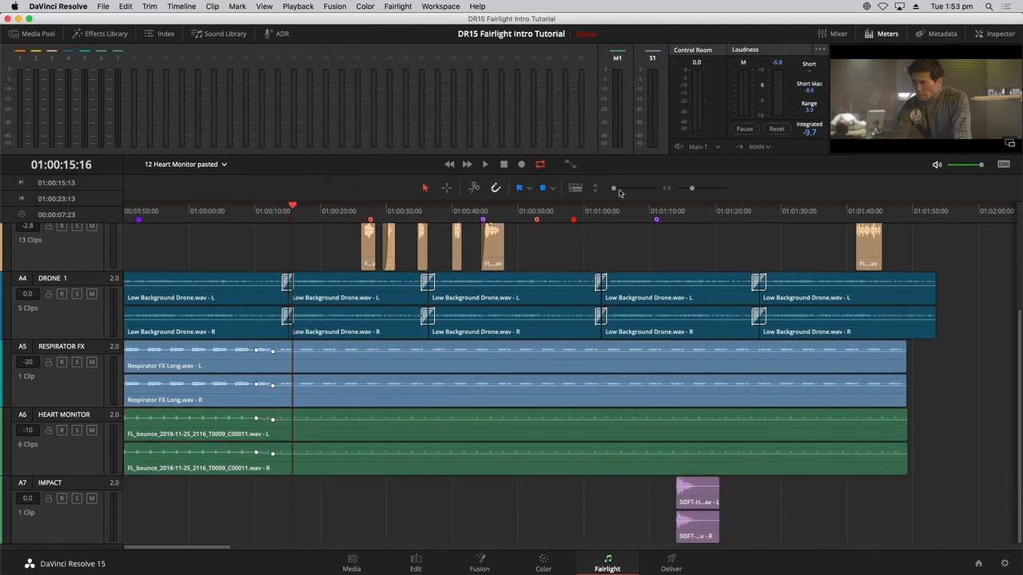
drag(614, 188, 610, 189)
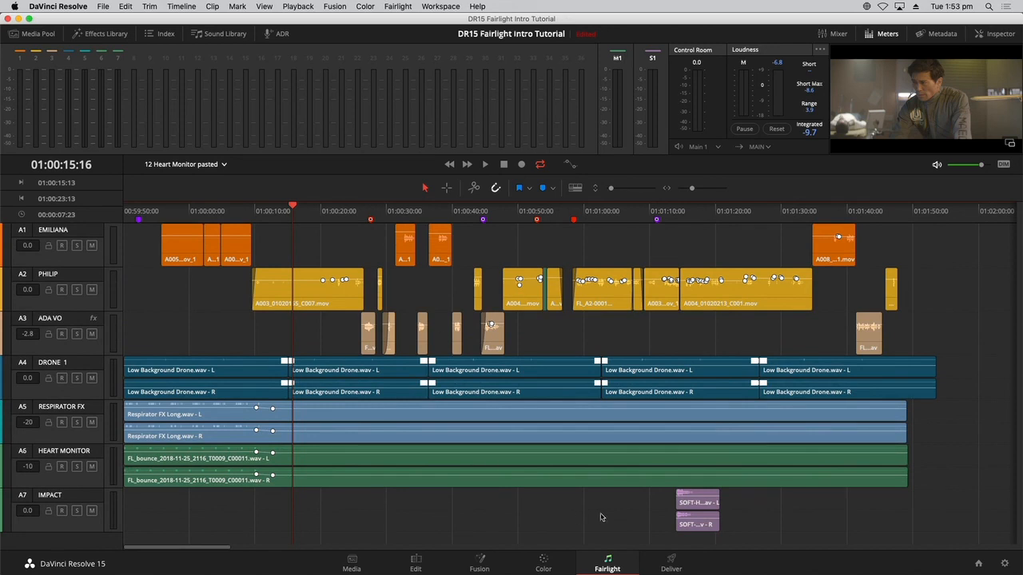
- Switch to the 13 Buses and Stems pfx timeline and look over its tracks down to MUSIC
click(215, 164)
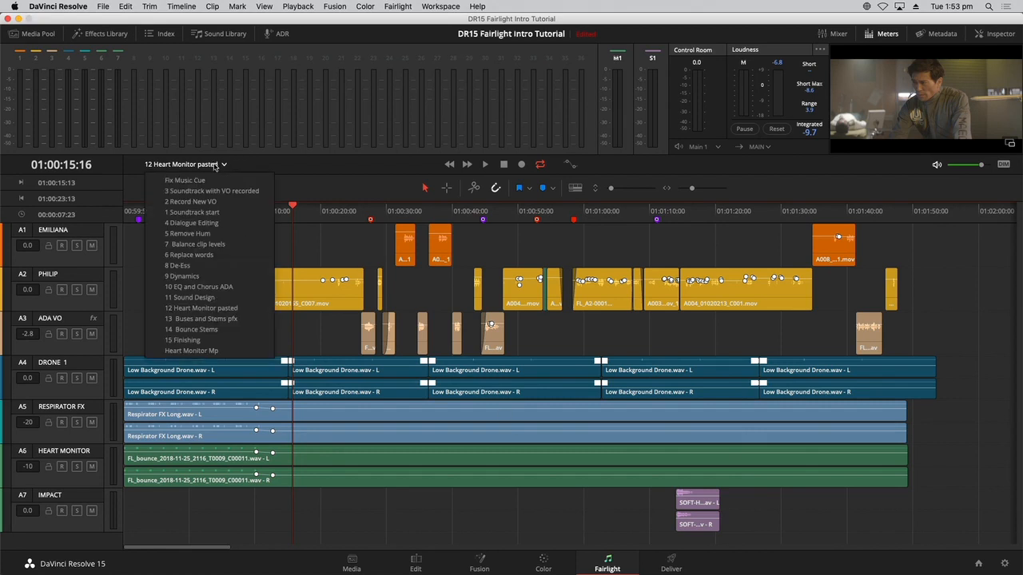
click(221, 319)
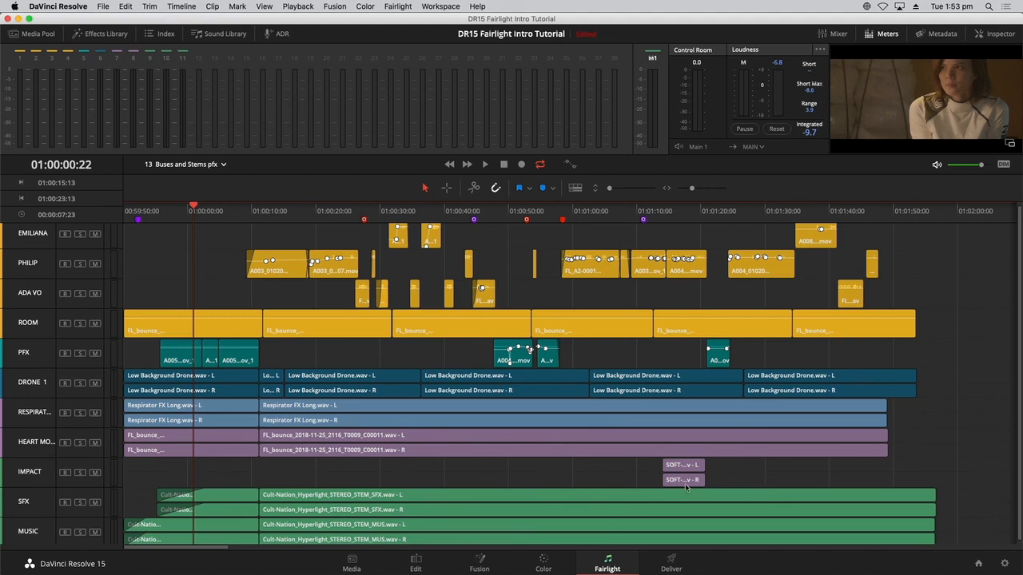
scroll(684, 494, down, 1)
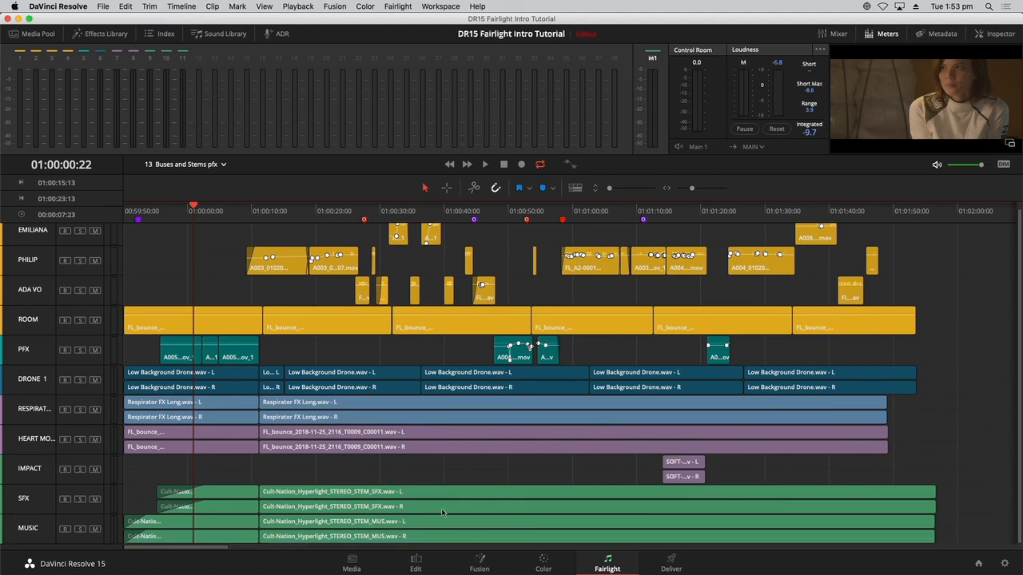
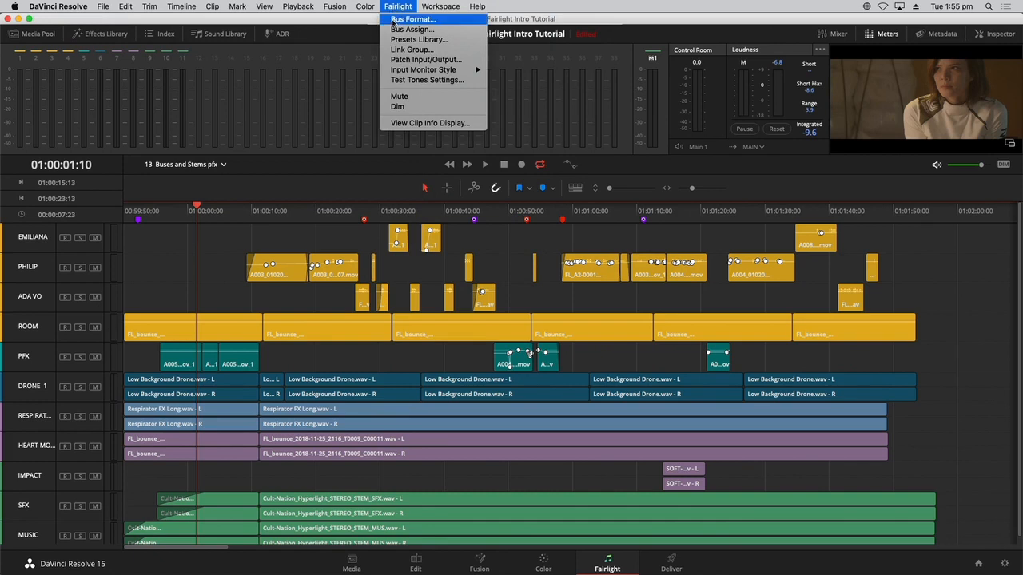
- Add two sub buses and two more main buses in the Bus Format settings
click(393, 20)
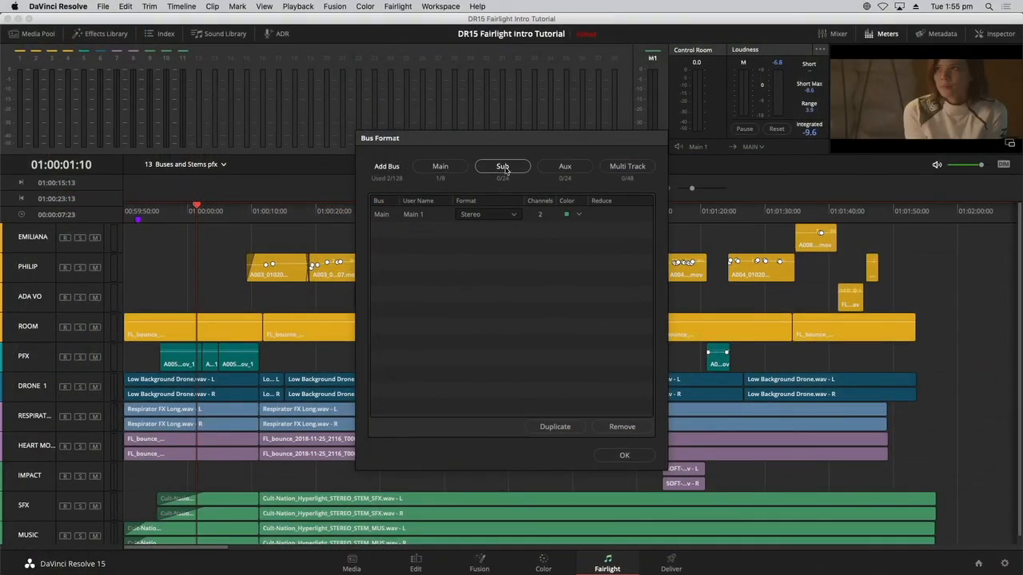
click(503, 168)
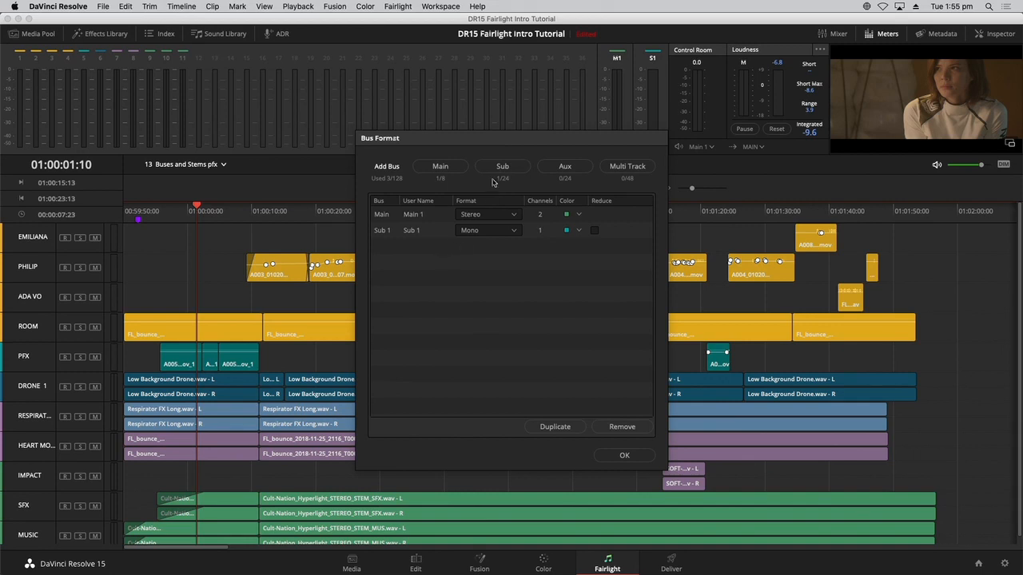
click(515, 168)
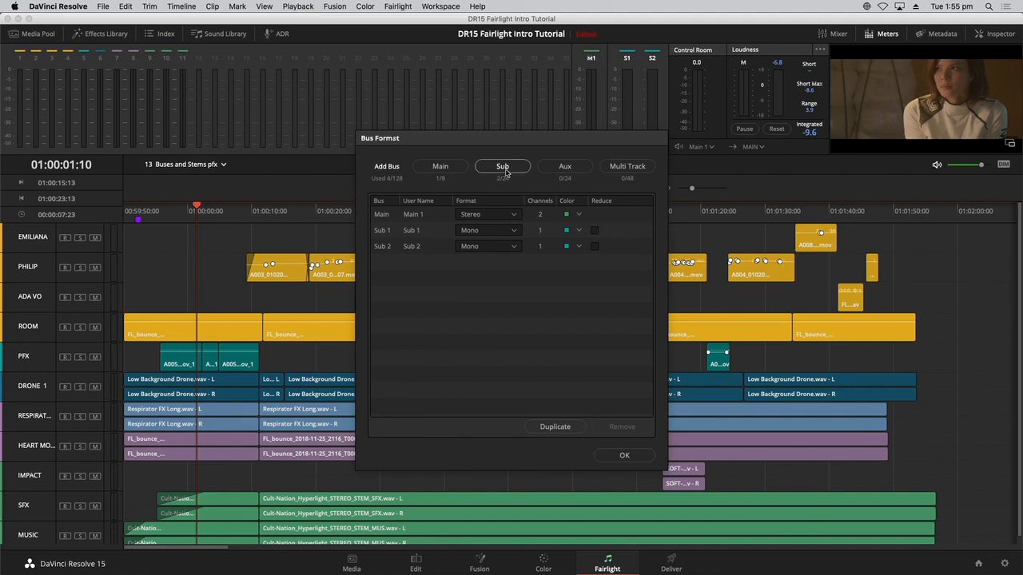
click(459, 170)
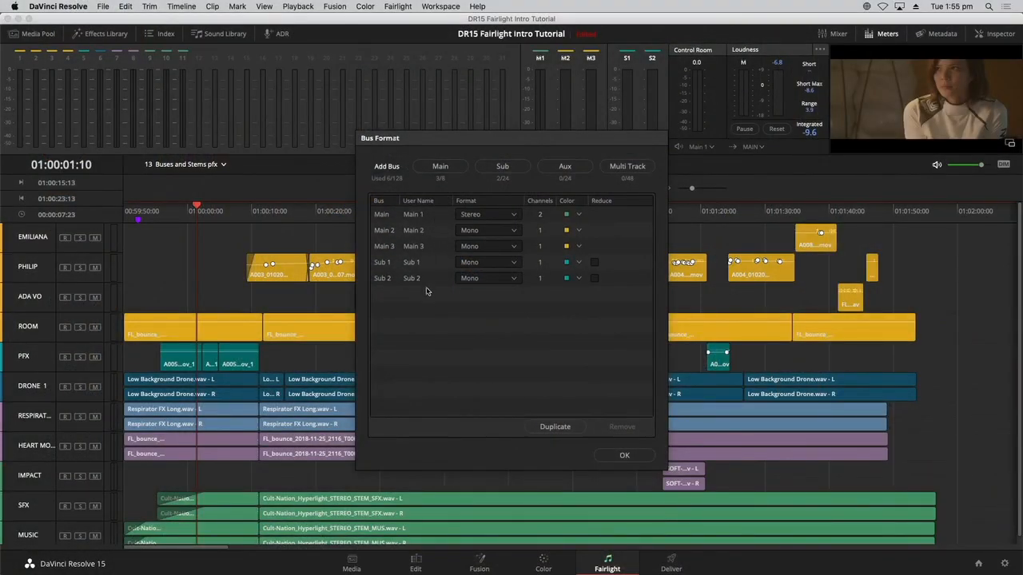
- Rename the Main 2 bus as 5.1 and set its format to 5.1
double_click(421, 231)
drag(424, 230, 403, 230)
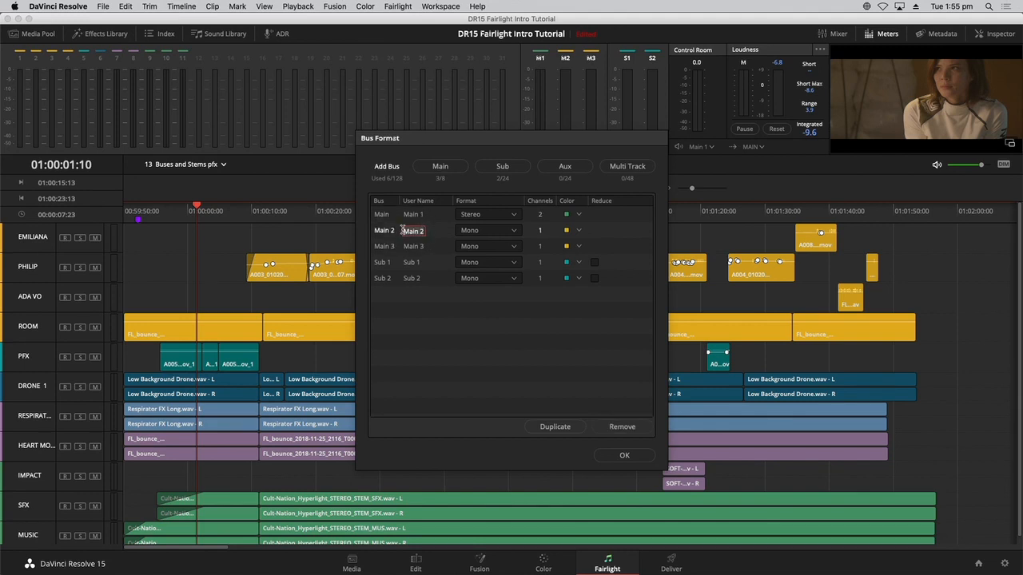
text(S)
text(.1)
key(Tab)
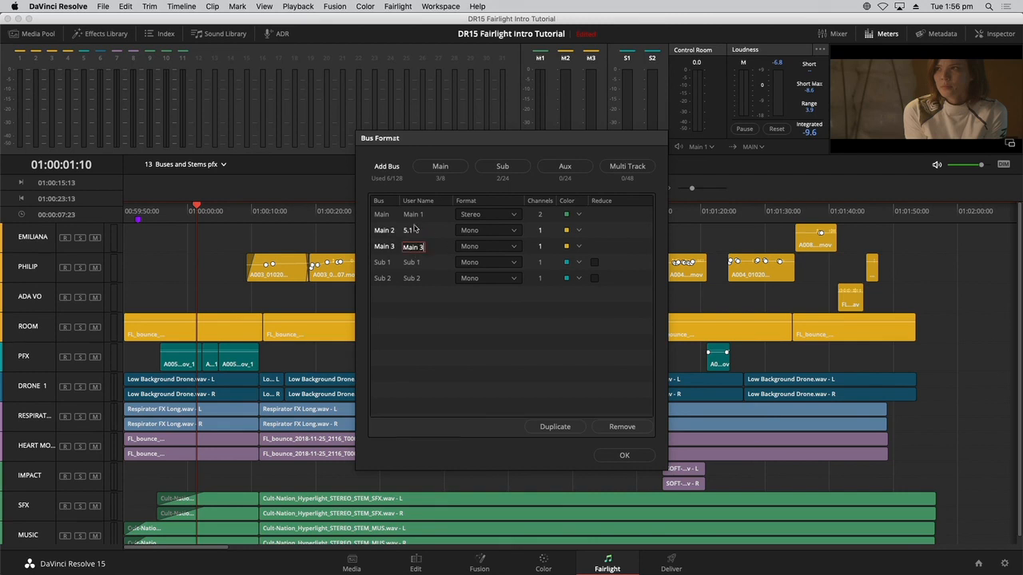
click(503, 232)
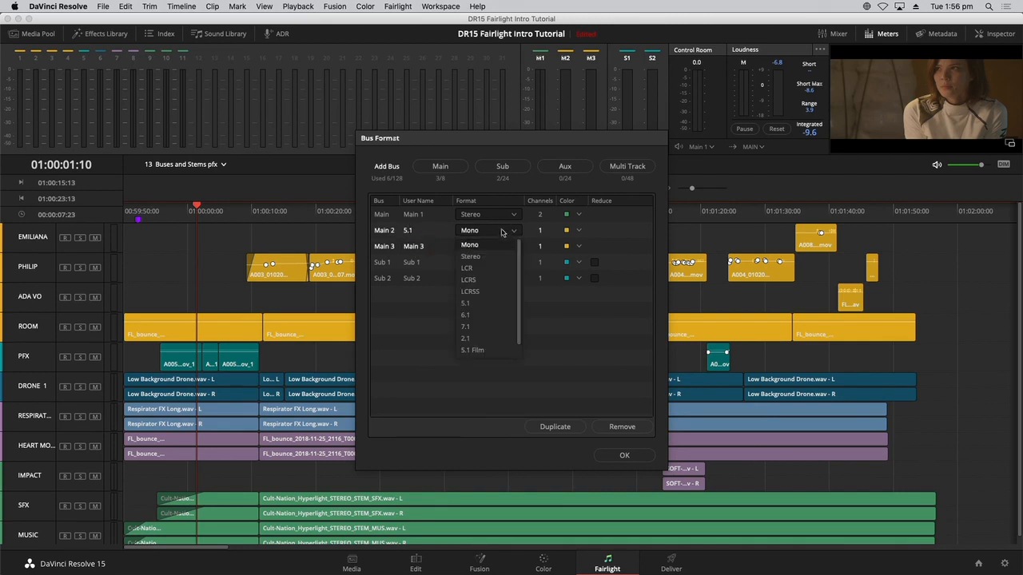
click(496, 305)
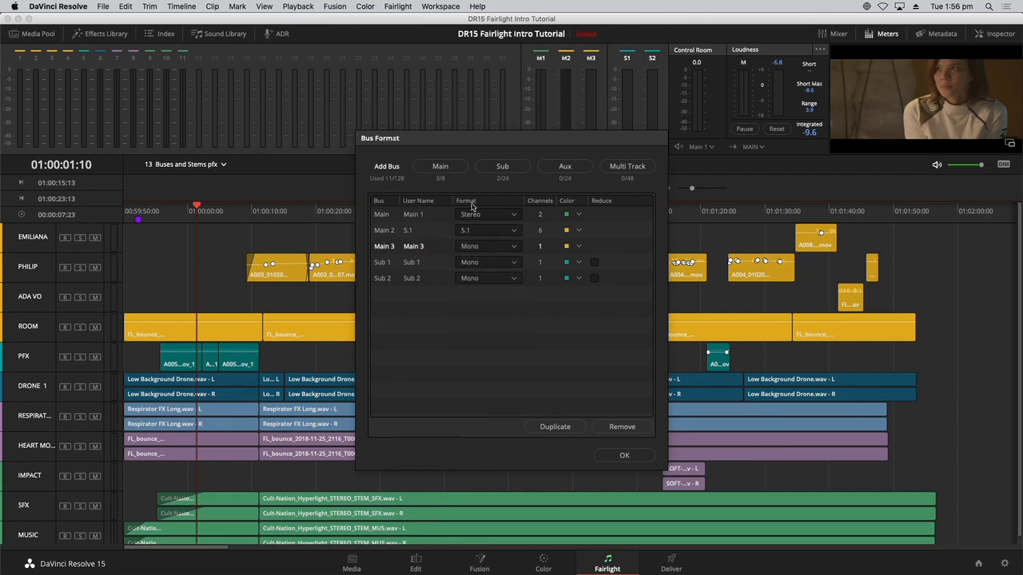
- Rename the Main 3 bus as M&E, with the Stereo format and the Navy color
double_click(417, 247)
text(M)
click(479, 246)
click(482, 248)
click(482, 248)
click(478, 271)
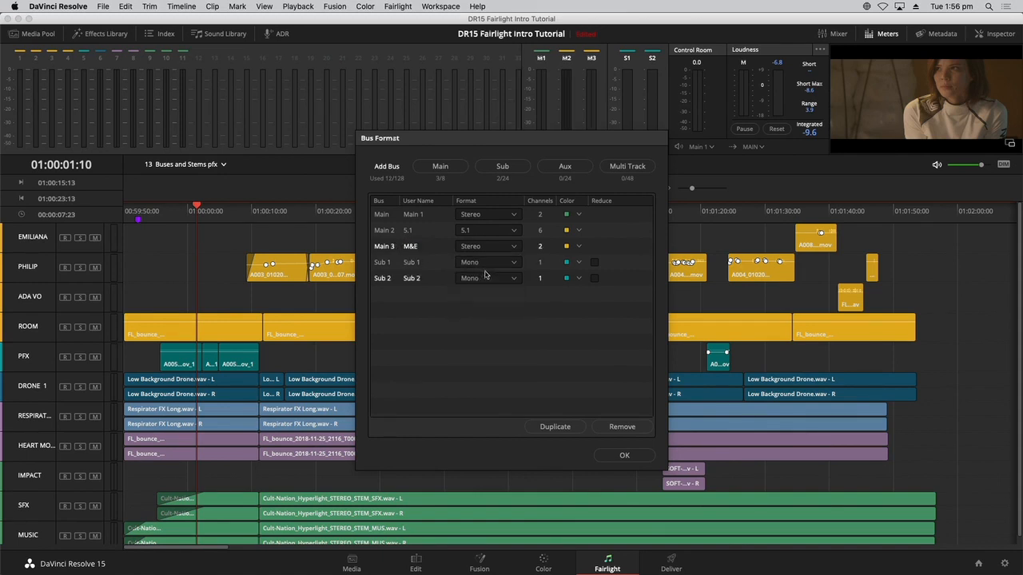
click(579, 248)
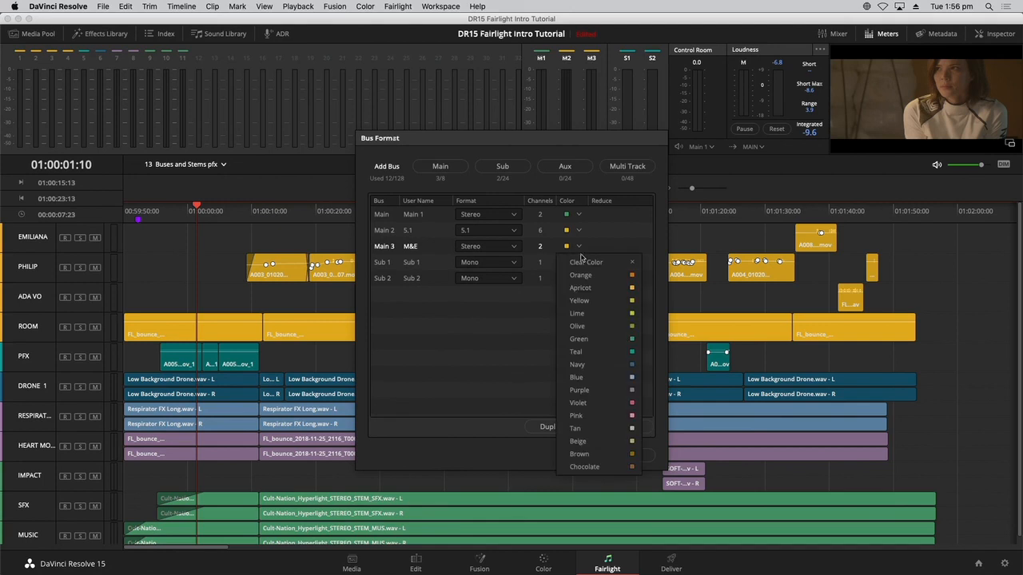
click(605, 362)
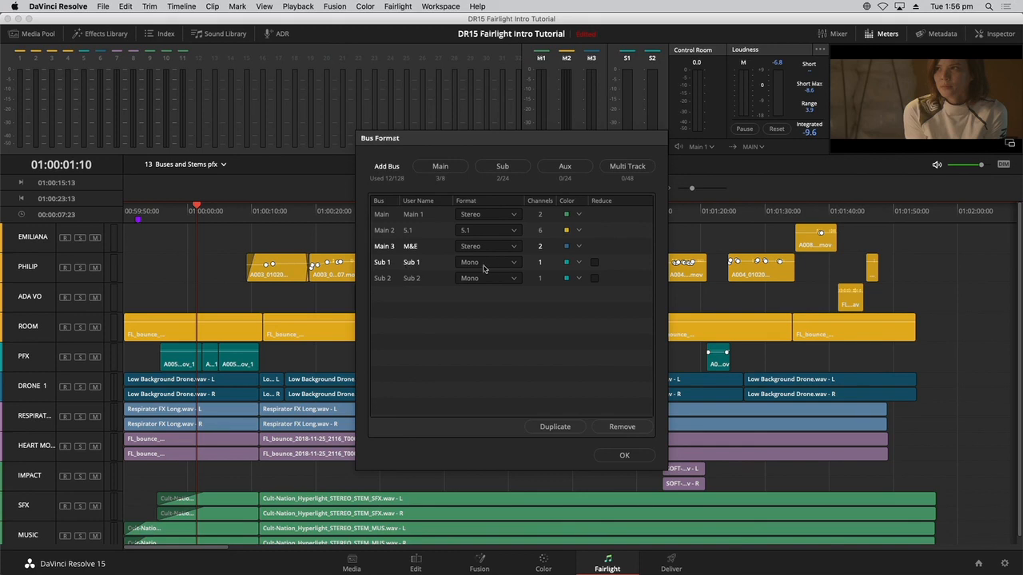
- Rename the Sub 1 bus as DIAL and set its color to Orange
double_click(412, 263)
double_click(415, 263)
text(DIAL)
key(Return)
click(576, 265)
click(586, 294)
- Rename the Sub 2 bus as BGFX, set its format to Stereo, and accept the bus formats
click(403, 285)
double_click(412, 279)
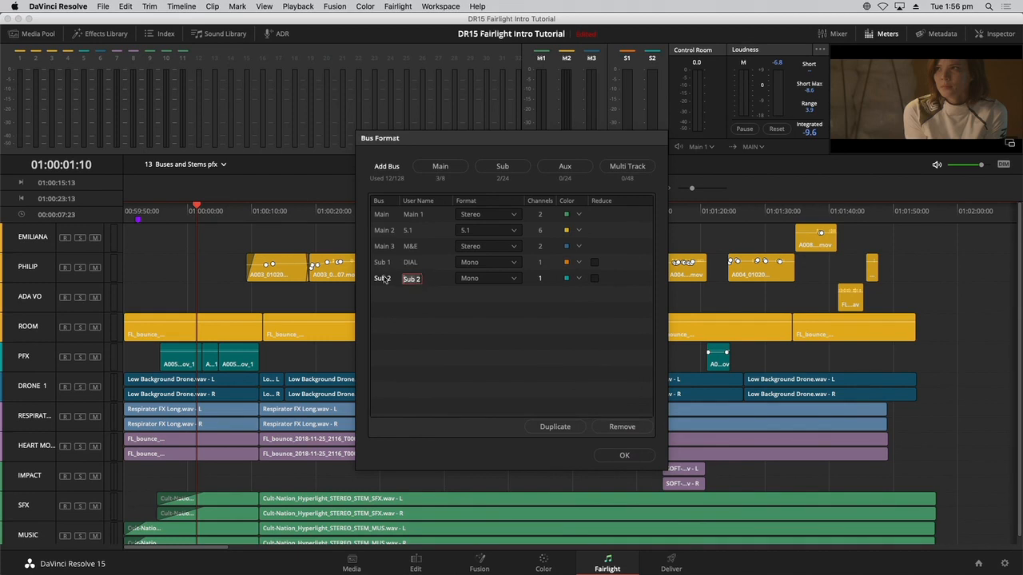
text(M)
key(Return)
click(484, 279)
click(471, 305)
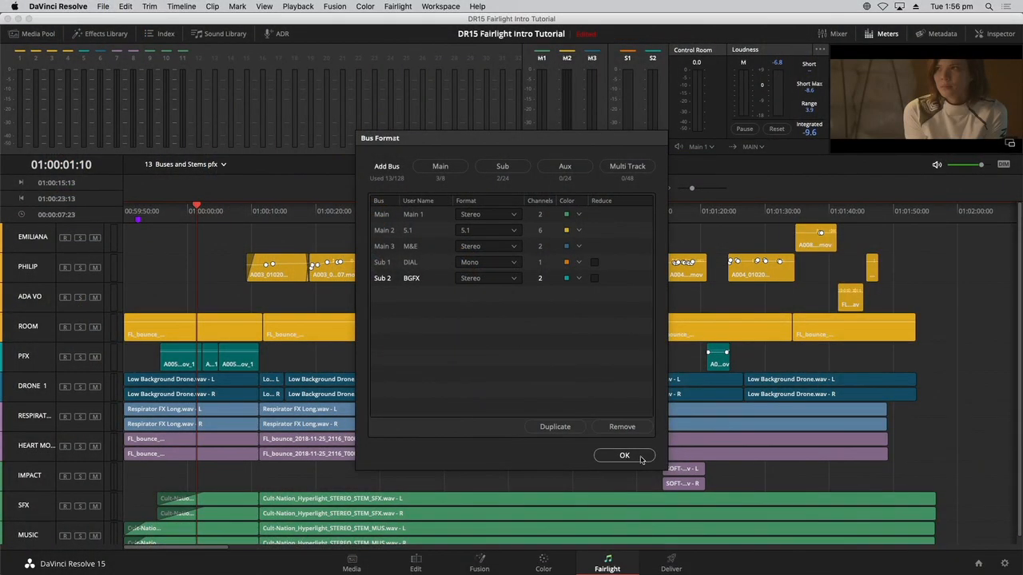
click(641, 458)
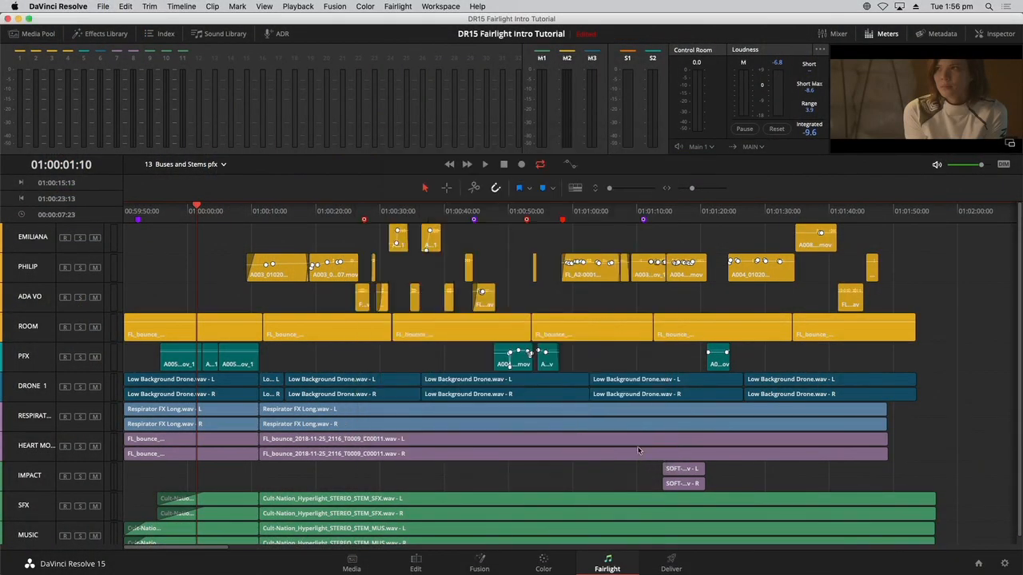
- Open Bus Assign and remove the first four dialogue tracks, up to and including ROOM, from the Main 1 bus
click(398, 6)
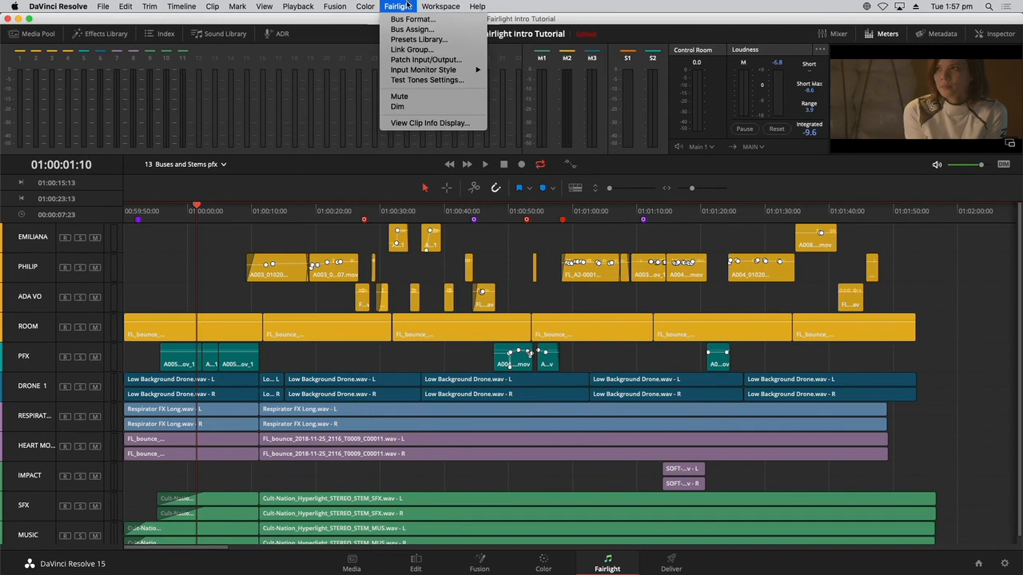
click(412, 29)
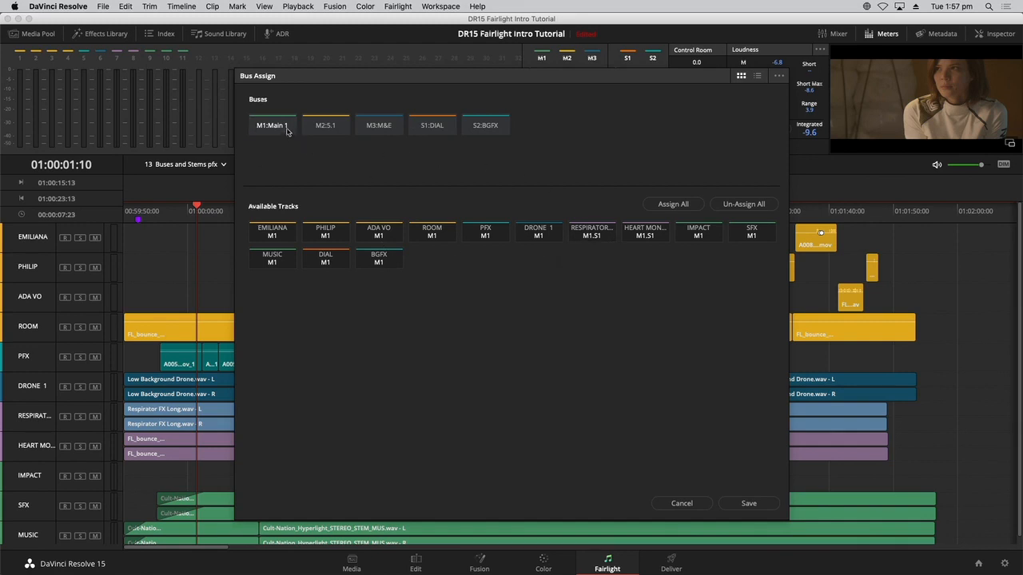
click(430, 127)
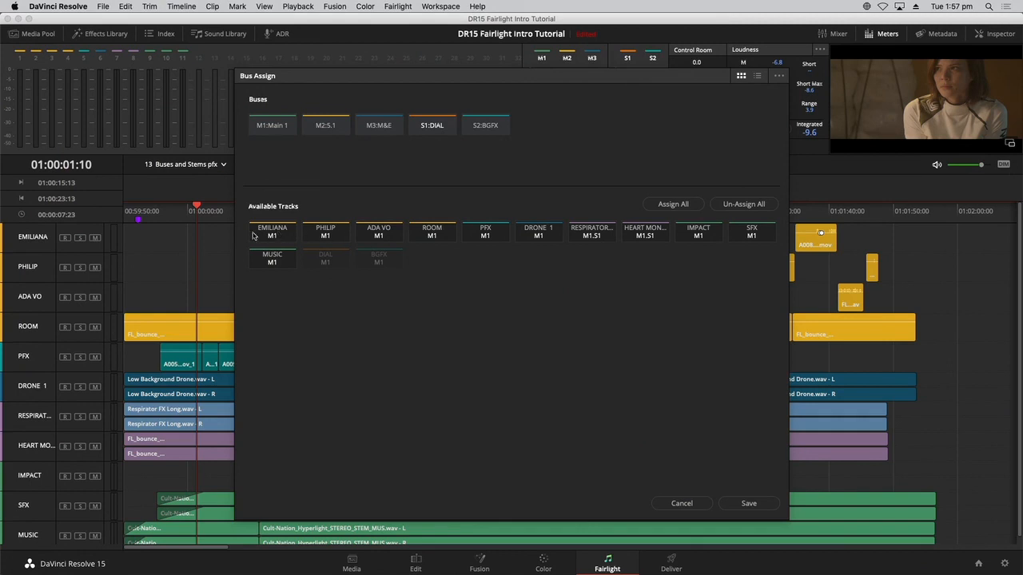
click(281, 129)
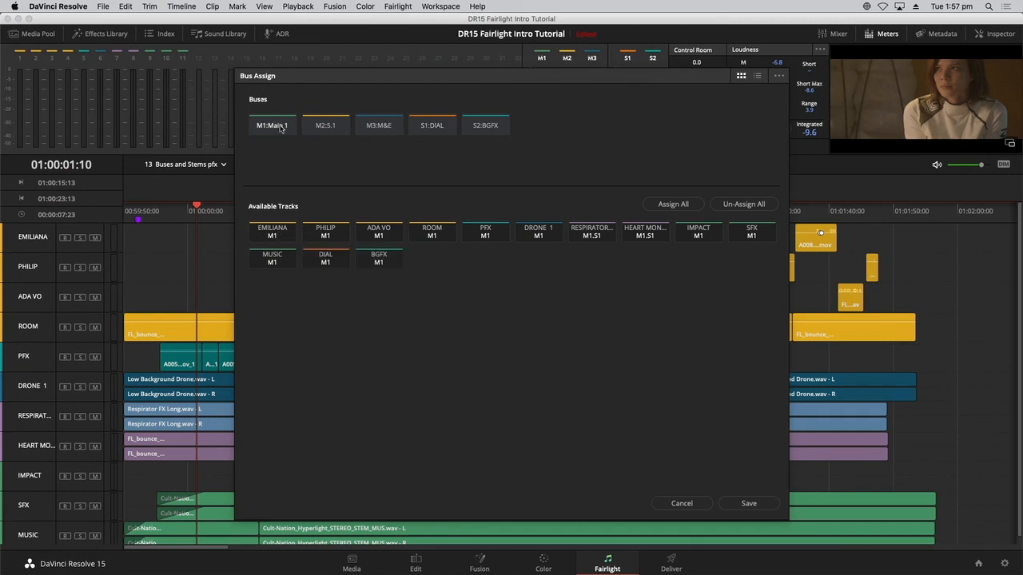
click(279, 240)
click(321, 237)
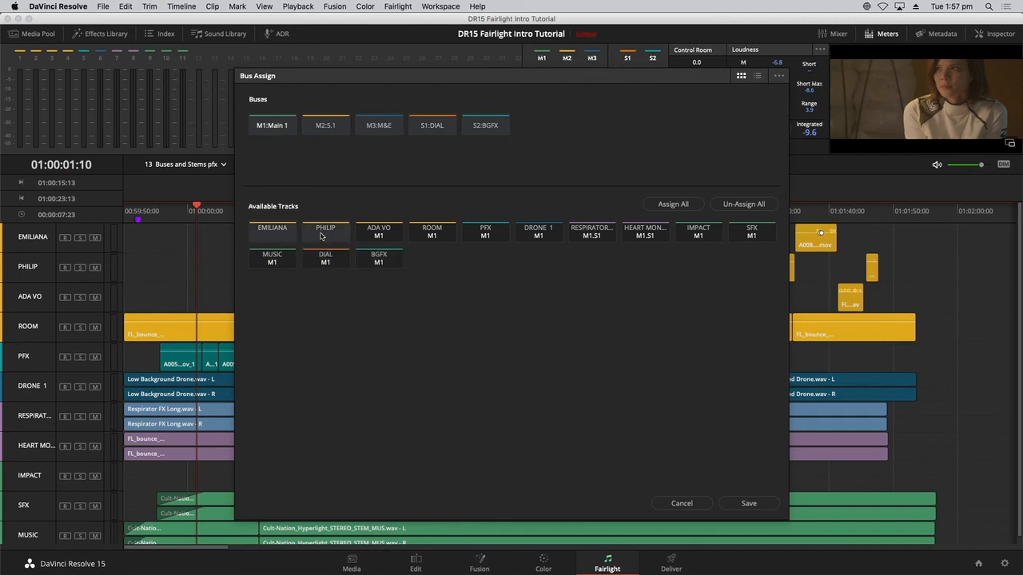
click(375, 235)
click(438, 228)
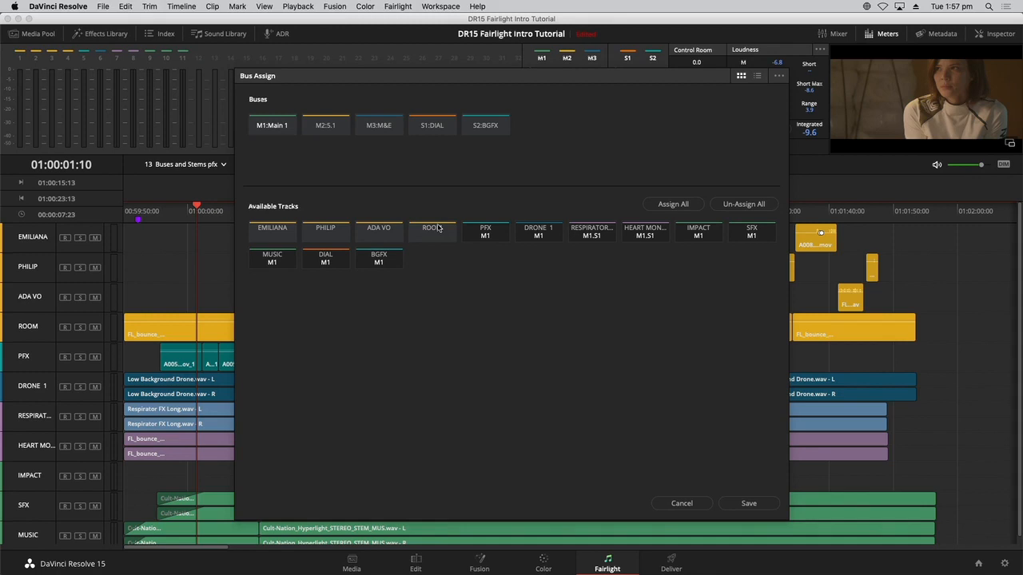
- Assign the first four tracks, up to ROOM, to the DIAL bus and remove the respirator and HEART MONITOR tracks from it
click(426, 126)
click(287, 237)
click(325, 236)
click(380, 234)
click(429, 233)
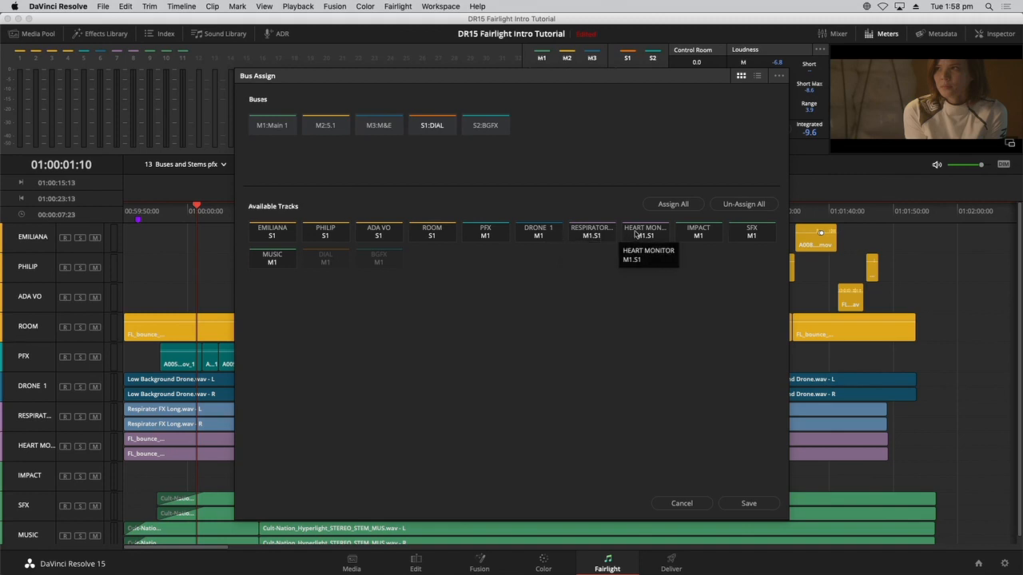
click(605, 236)
click(635, 238)
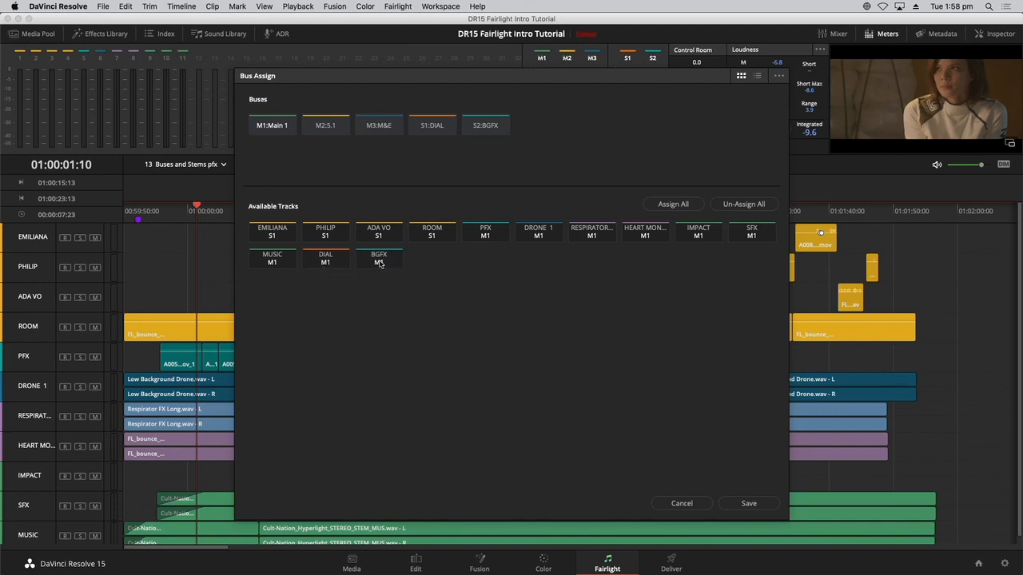
- Assign all available tracks to both the 5.1 bus and the M&E bus
click(331, 127)
click(684, 205)
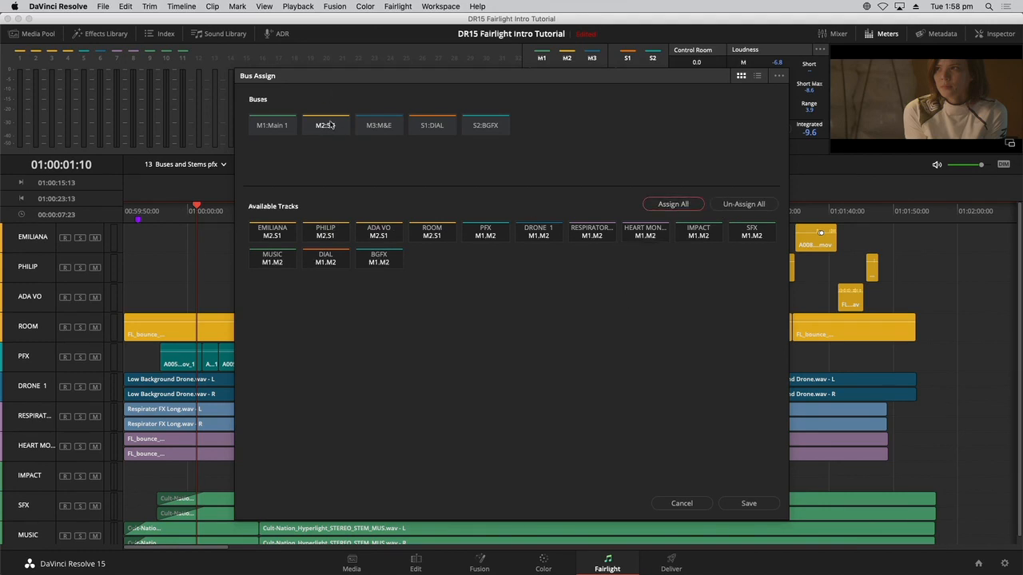
click(375, 128)
click(673, 205)
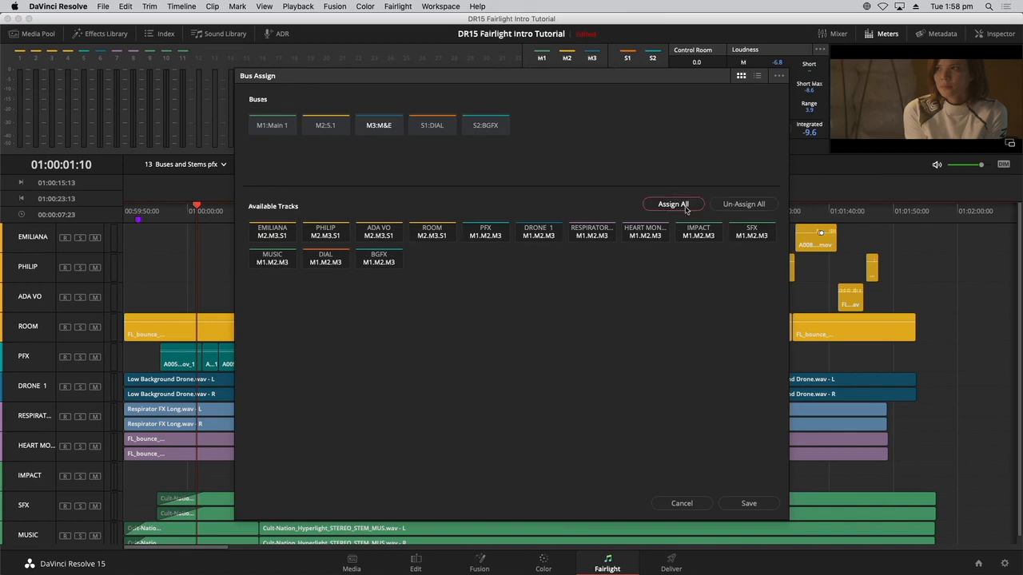
- Remove the four dialogue tracks, up to and including ROOM, from the M&E bus
click(273, 233)
click(323, 236)
click(384, 236)
click(432, 237)
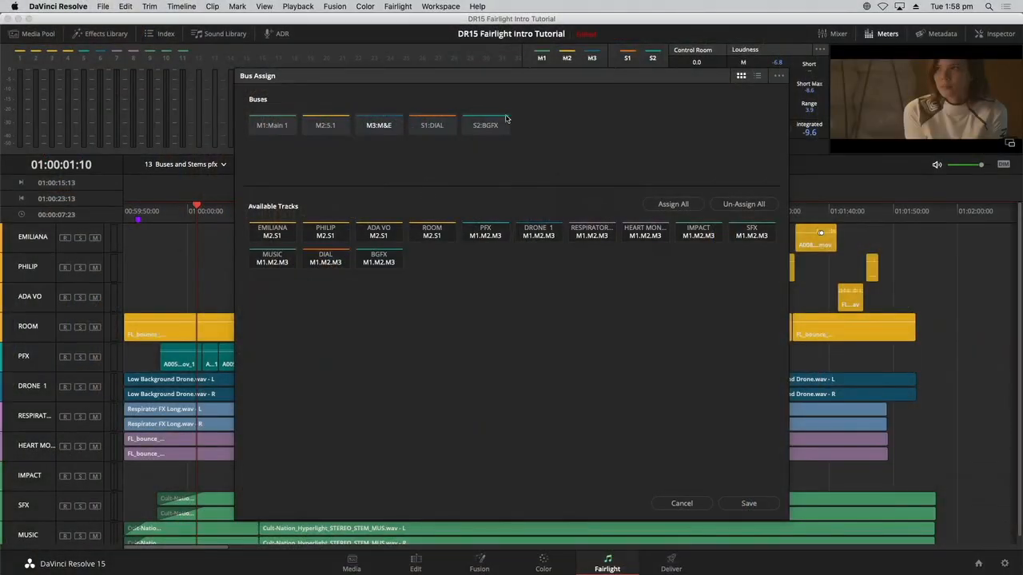
- Assign the PFX, DRONE 1, respirator and HEART MONITOR tracks to the BGFX bus and save the bus assignments
click(421, 128)
click(495, 126)
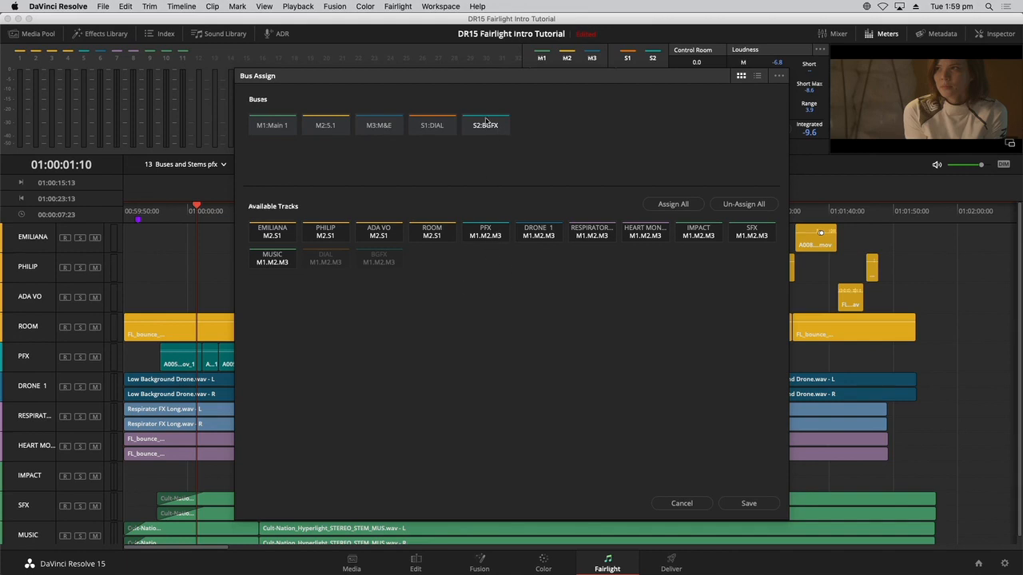
click(497, 236)
click(548, 237)
click(592, 233)
click(644, 233)
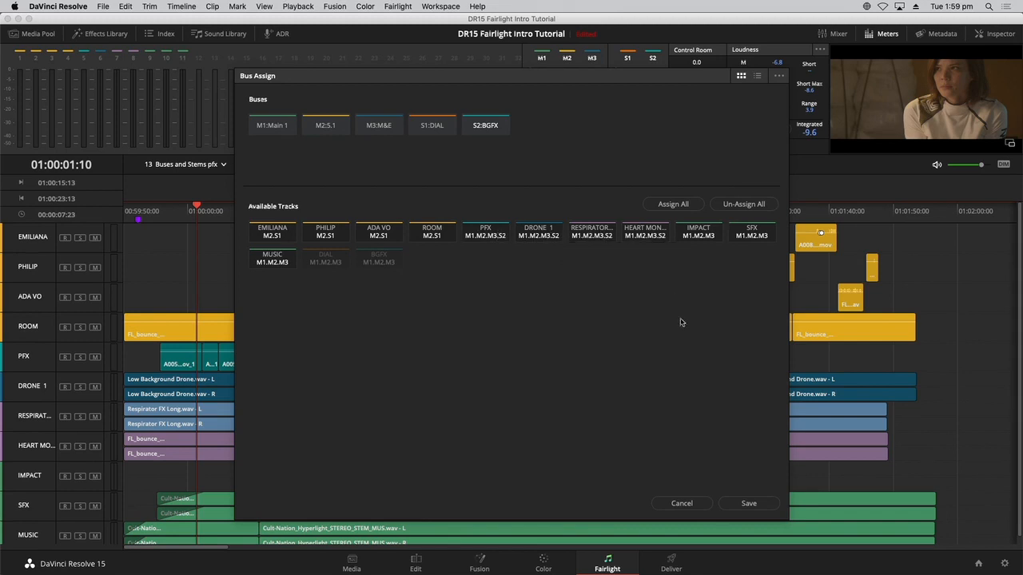
click(749, 503)
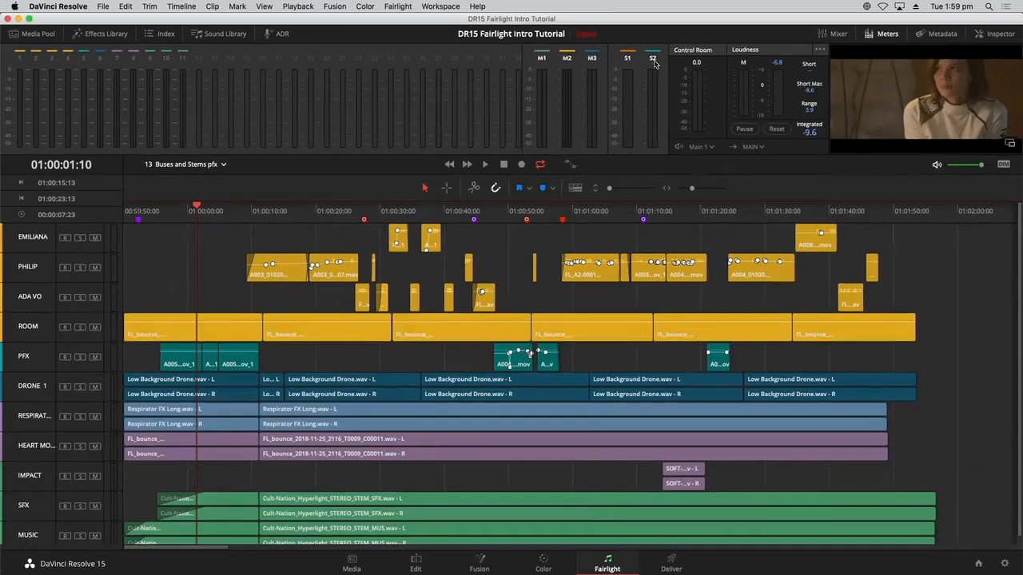
- Examine the main and submix assignments of all tracks and buses in the widened mixer, and restore the meters view
click(836, 35)
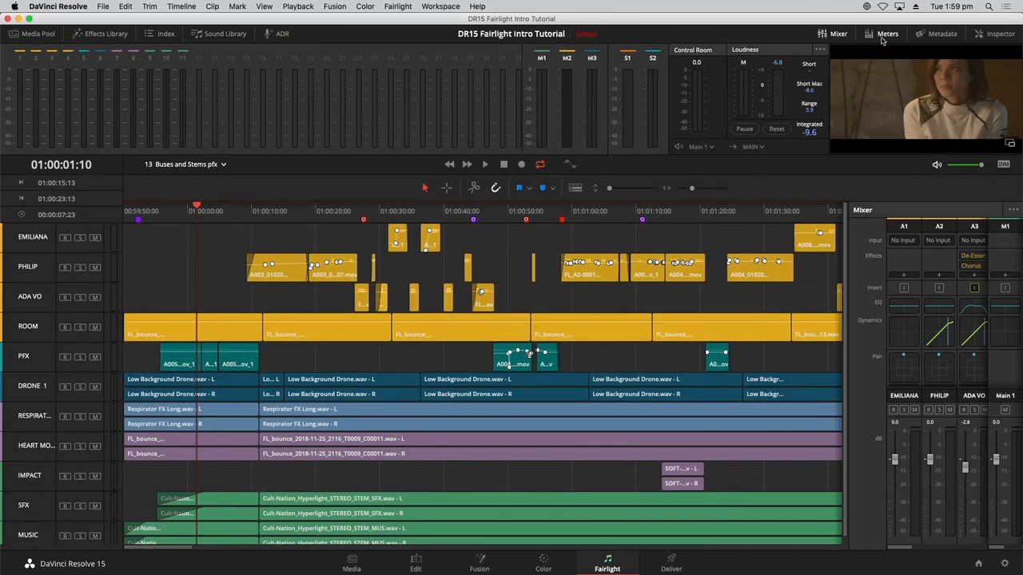
click(888, 35)
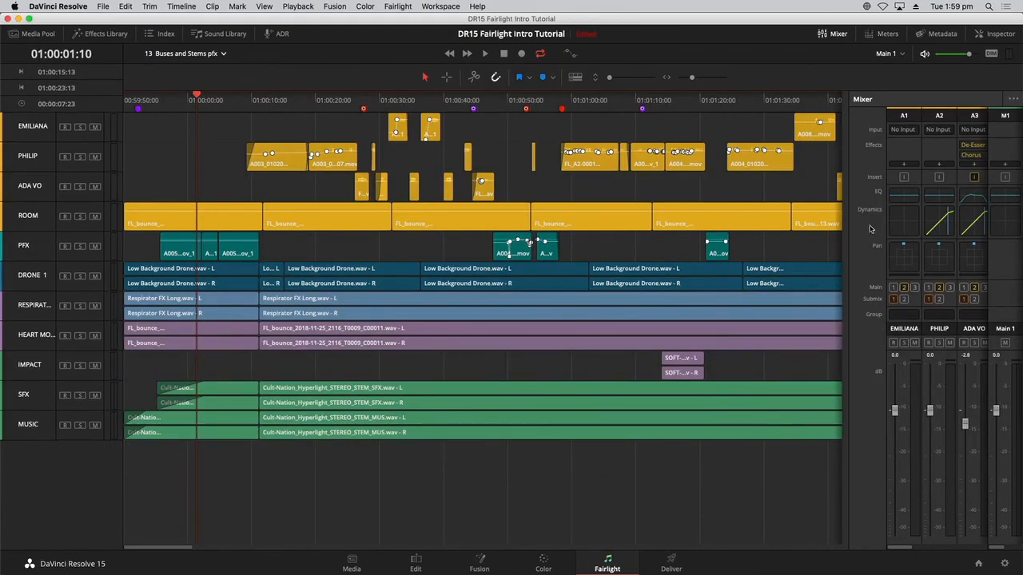
drag(848, 248, 365, 266)
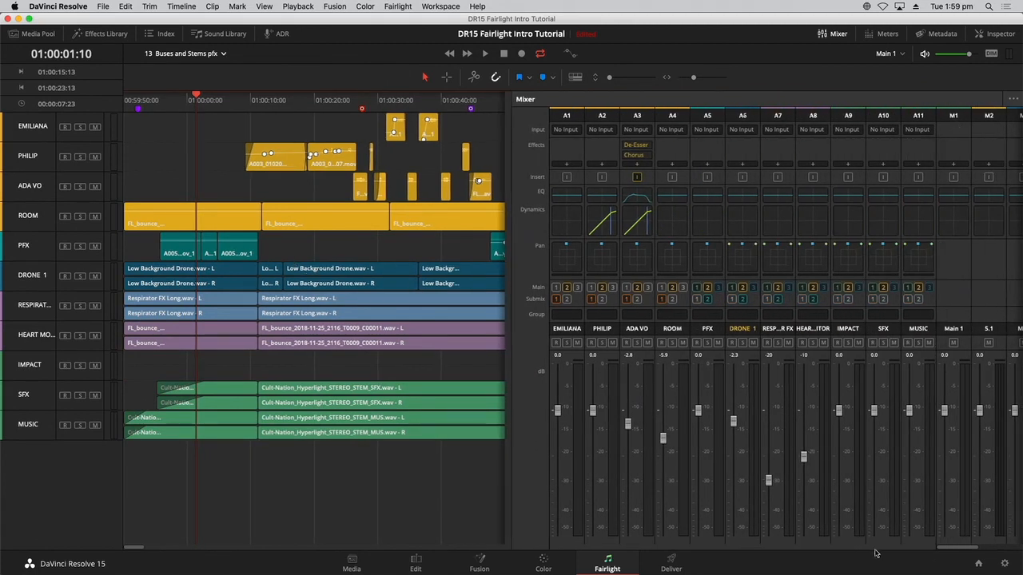
drag(956, 549, 1011, 550)
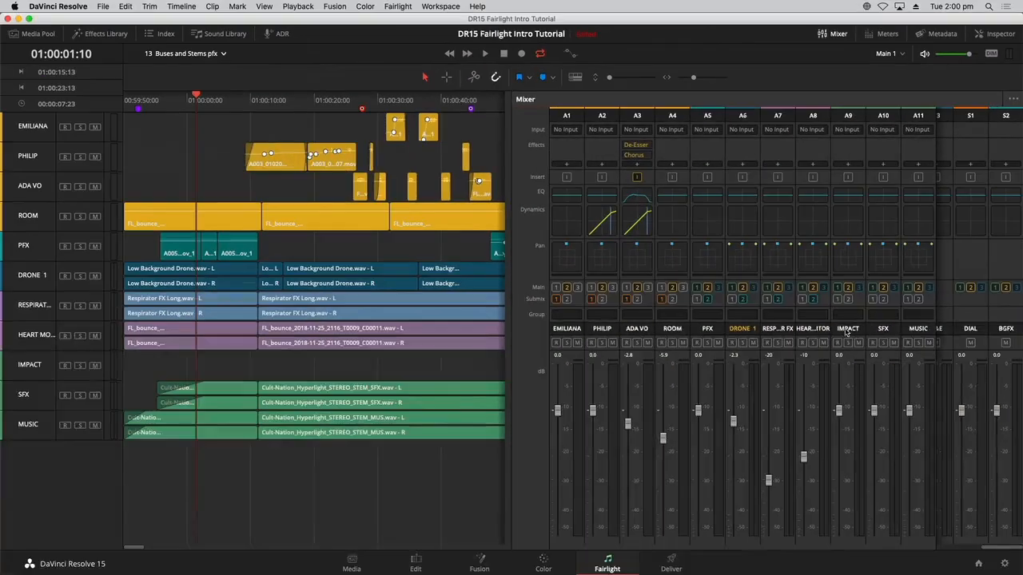
click(831, 34)
click(879, 33)
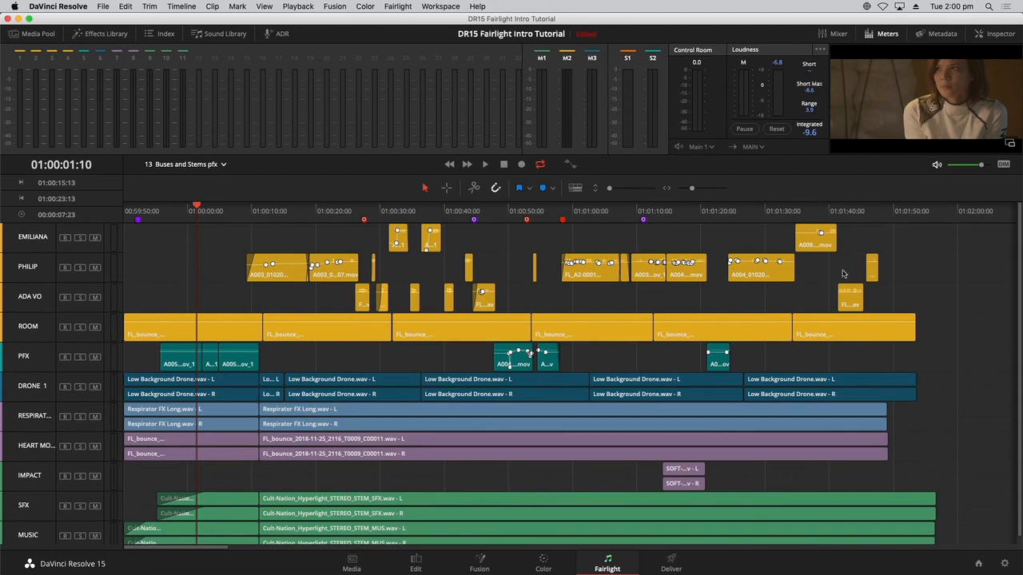
- Switch to the 14 Bounce Stems timeline and look over its tracks
click(223, 165)
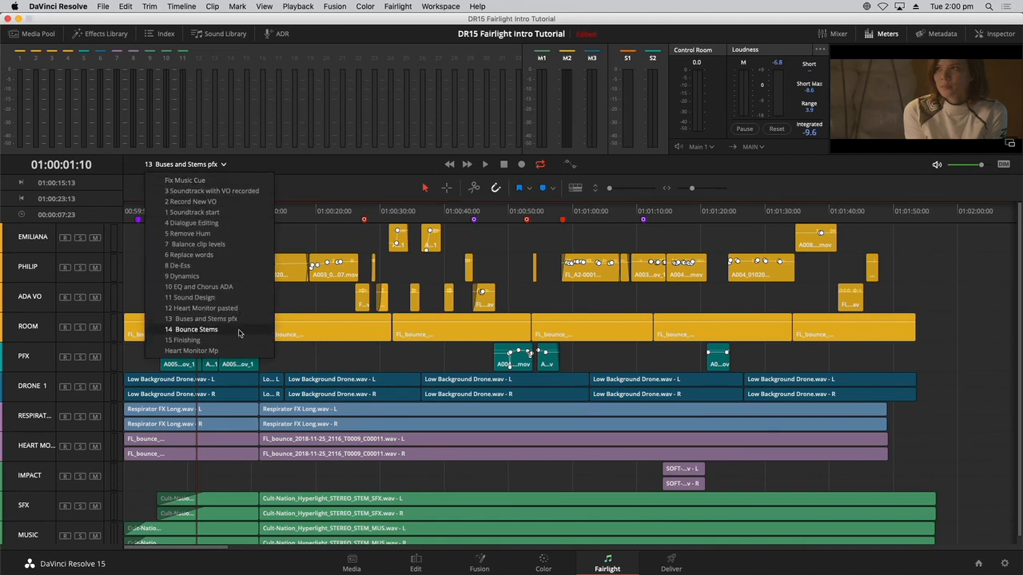
click(191, 330)
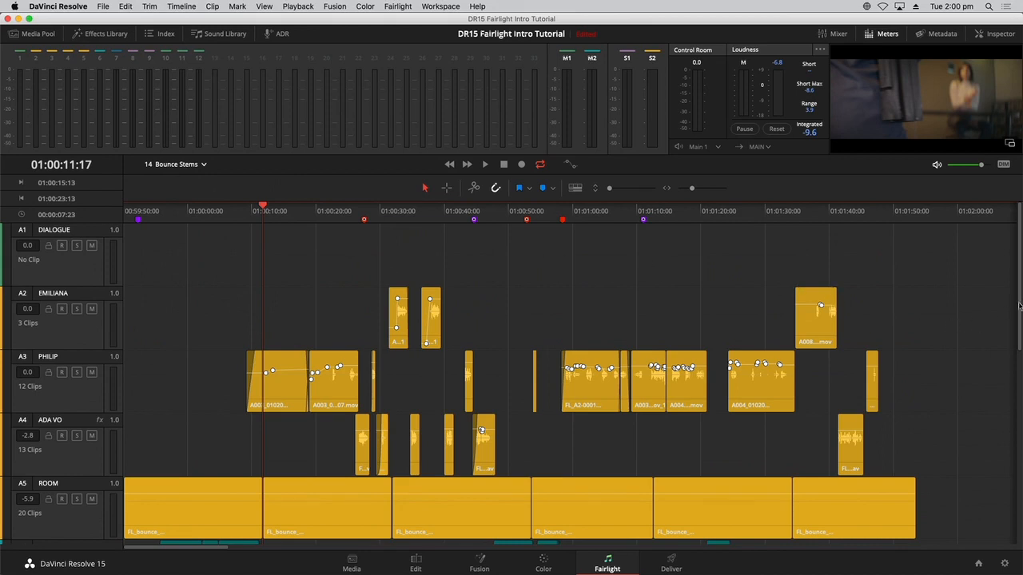
scroll(1019, 306, down, 2)
scroll(1016, 301, up, 2)
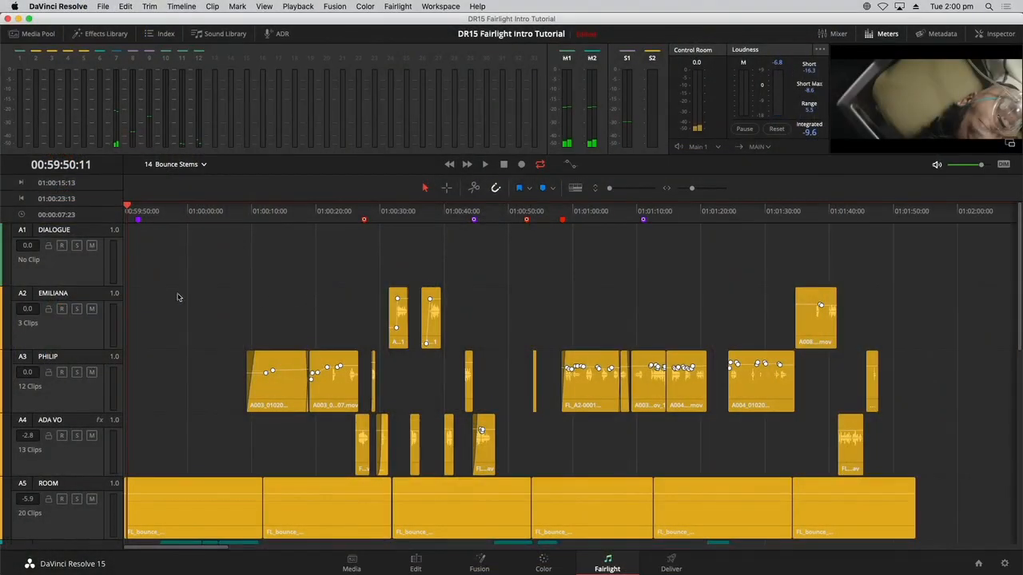
- Bounce the mono DIAL sub bus to the DIALOGUE track, leaving the other buses set to Do not Bounce
mouse_move(259, 346)
click(181, 5)
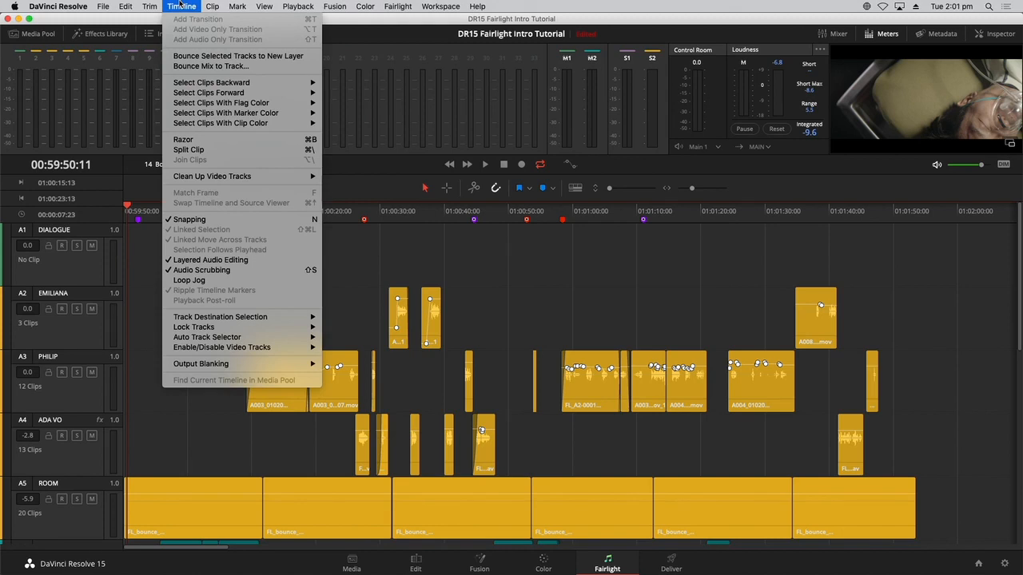
click(169, 67)
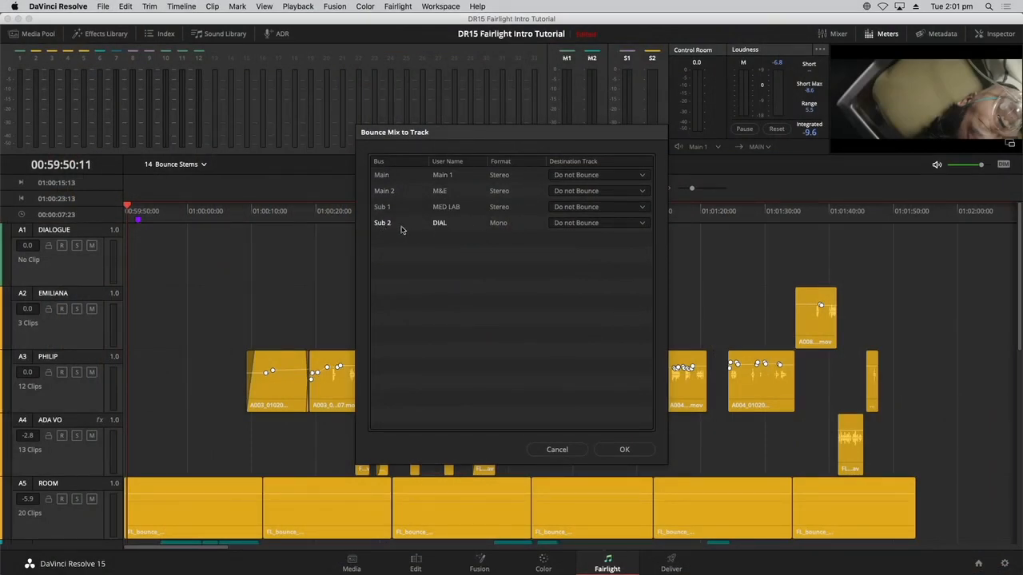
click(589, 224)
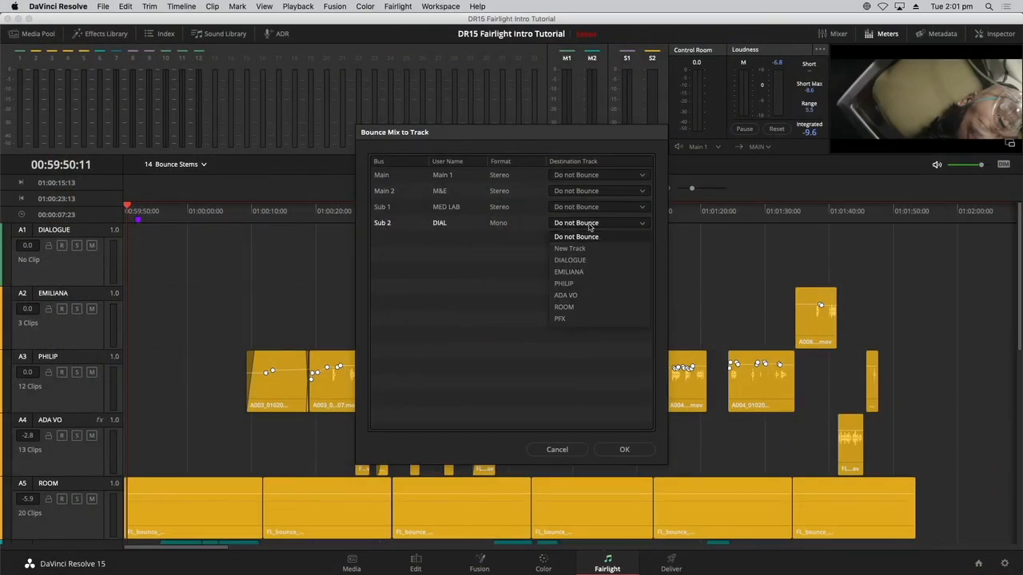
click(595, 259)
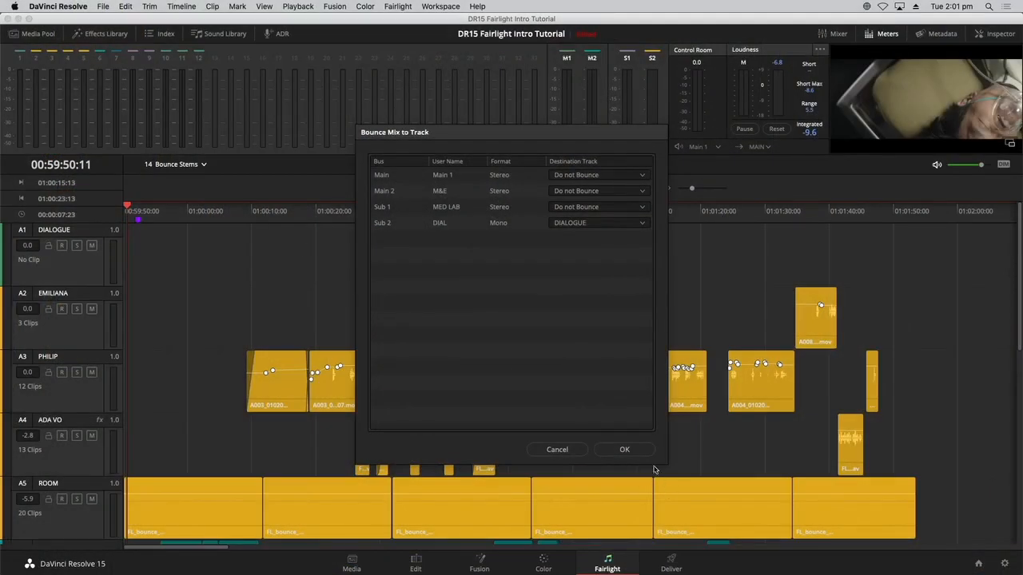
click(635, 450)
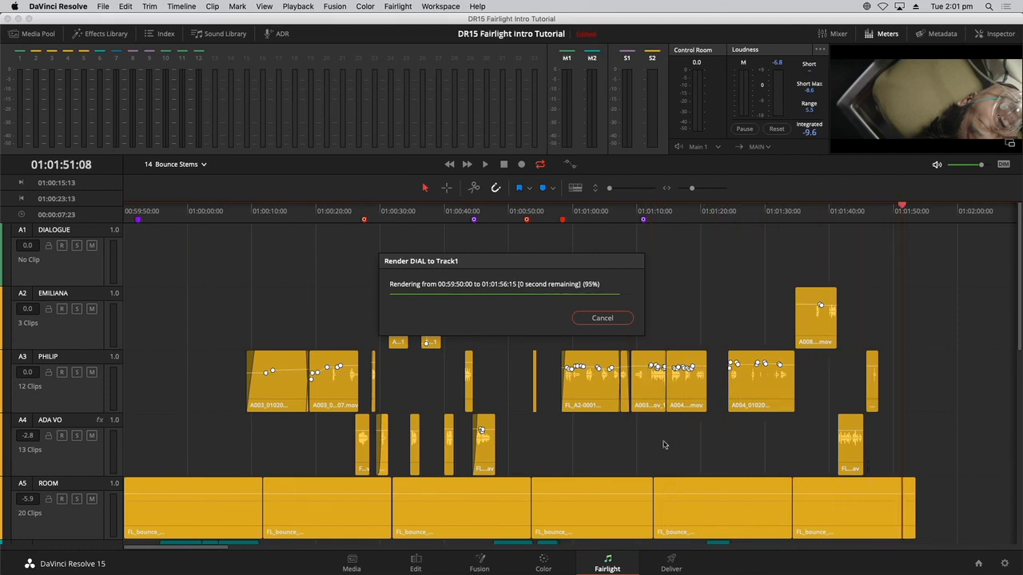
- Reduce the track heights until every track fits in the timeline, and place the playhead at 01:00:11:17
click(223, 259)
drag(227, 240, 227, 240)
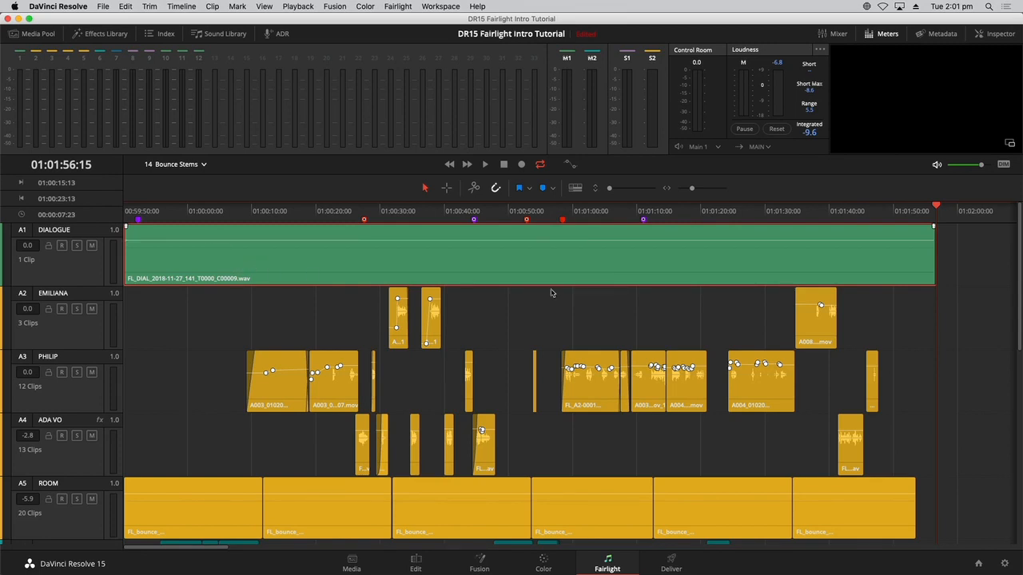
drag(613, 190, 608, 189)
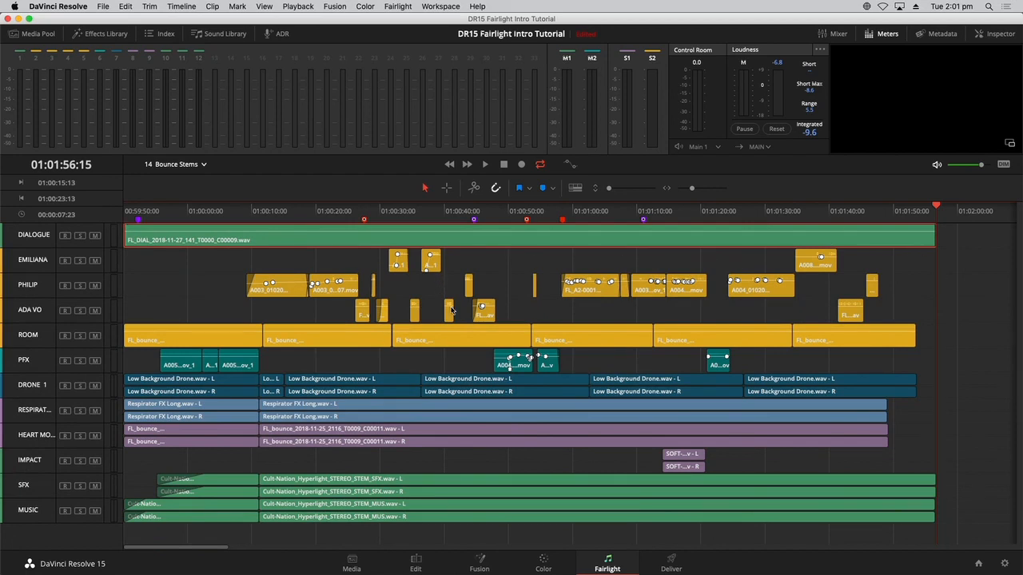
click(264, 212)
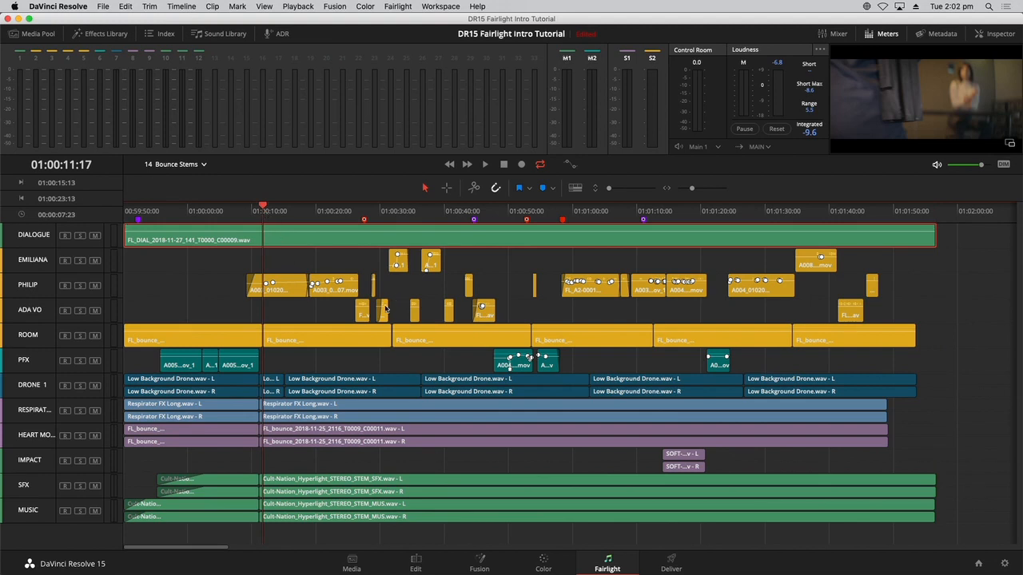
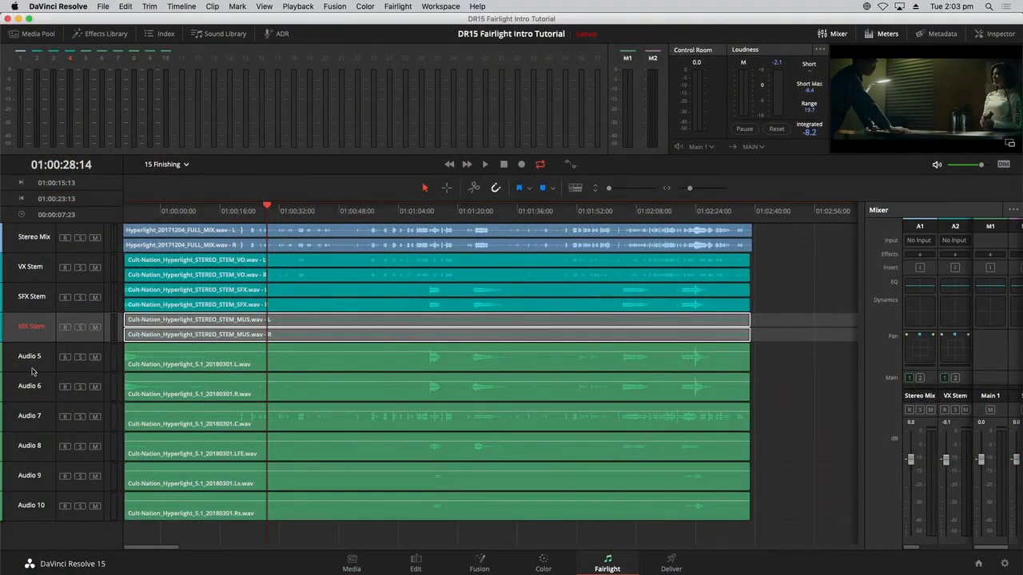
- Widen the mixer to show all channels of the 15 Finishing timeline, and solo tracks Audio 5 to Audio 10
click(33, 371)
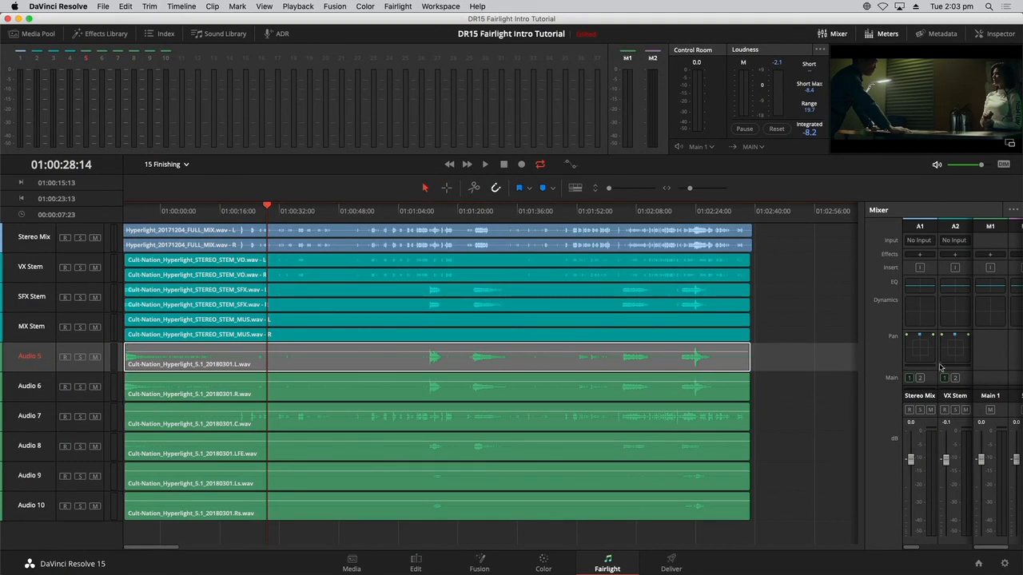
drag(865, 374, 562, 374)
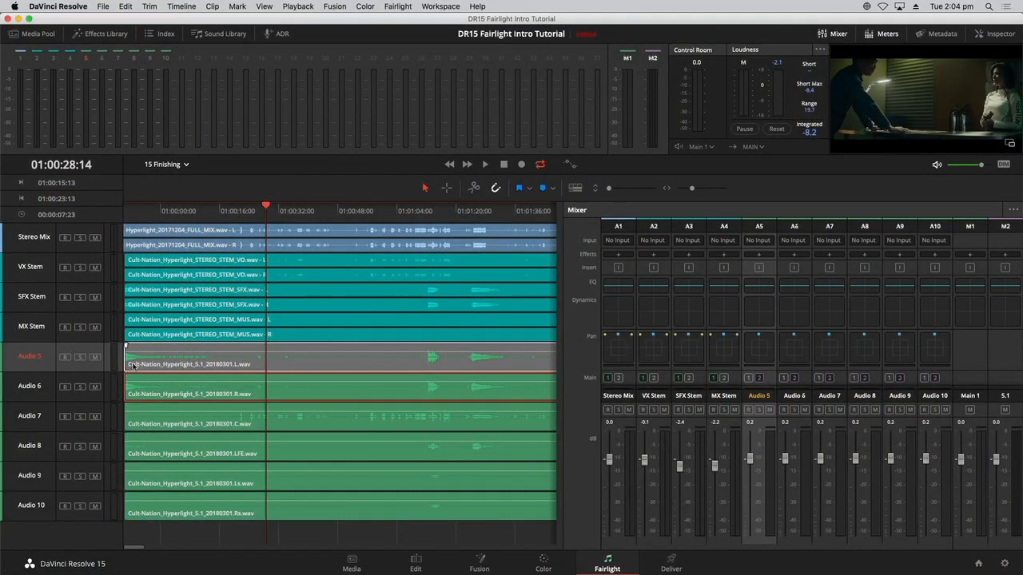
drag(80, 357, 83, 530)
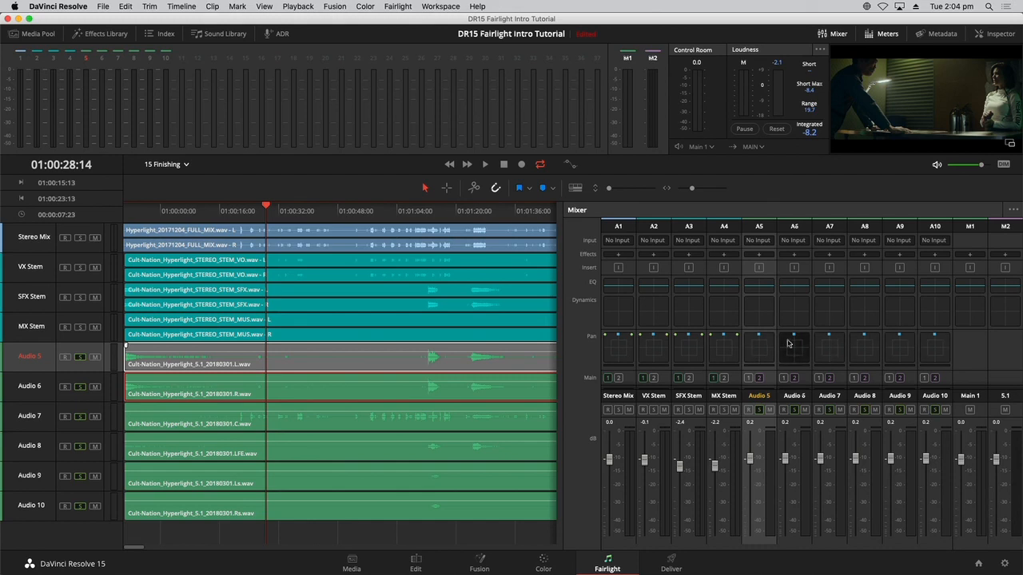
- Inspect the pan position and controls of the Audio 5 track, and close its pan window
double_click(761, 345)
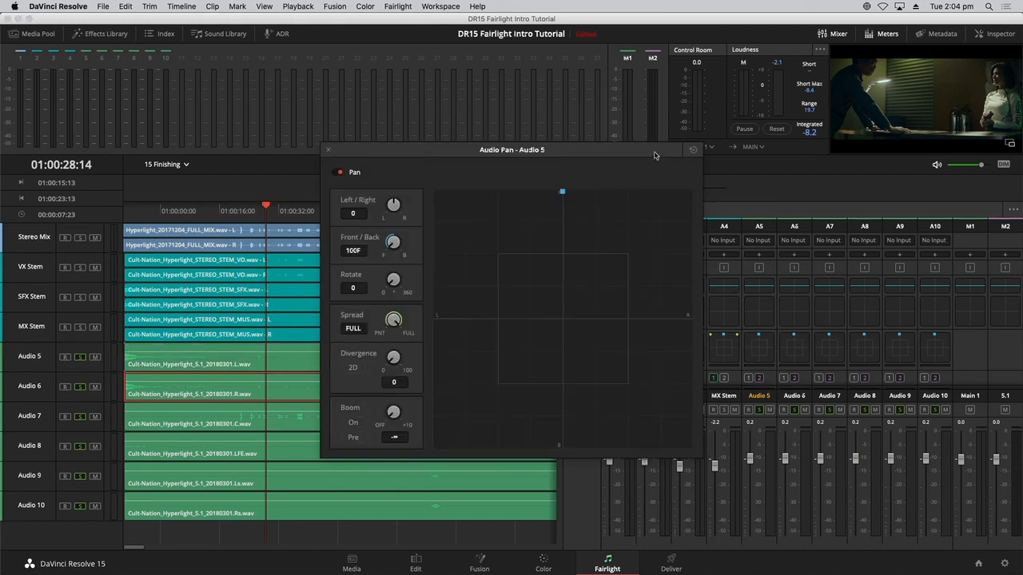
drag(655, 155, 649, 82)
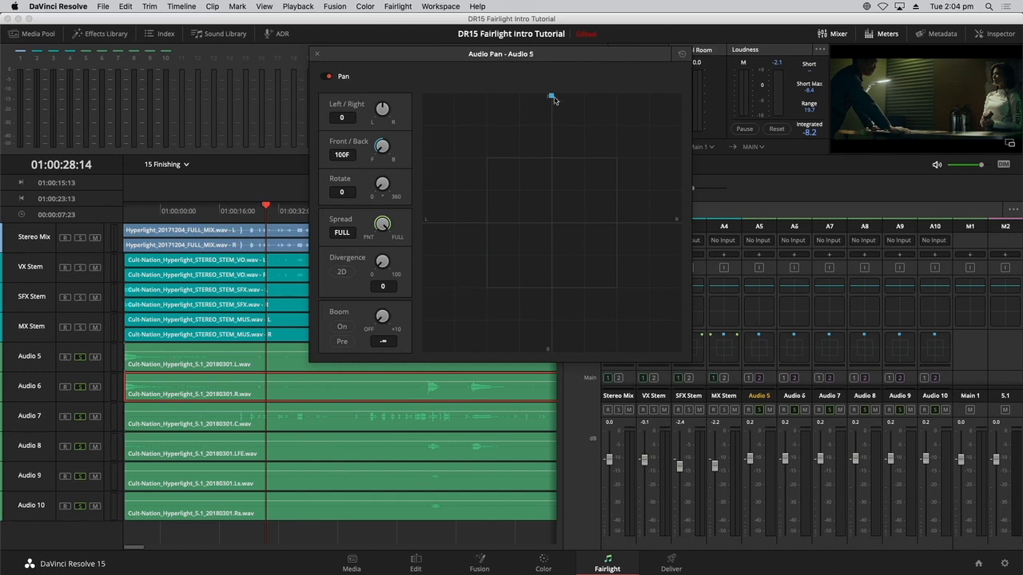
mouse_move(551, 99)
mouse_down()
mouse_move(415, 91)
mouse_move(552, 83)
mouse_up()
click(317, 54)
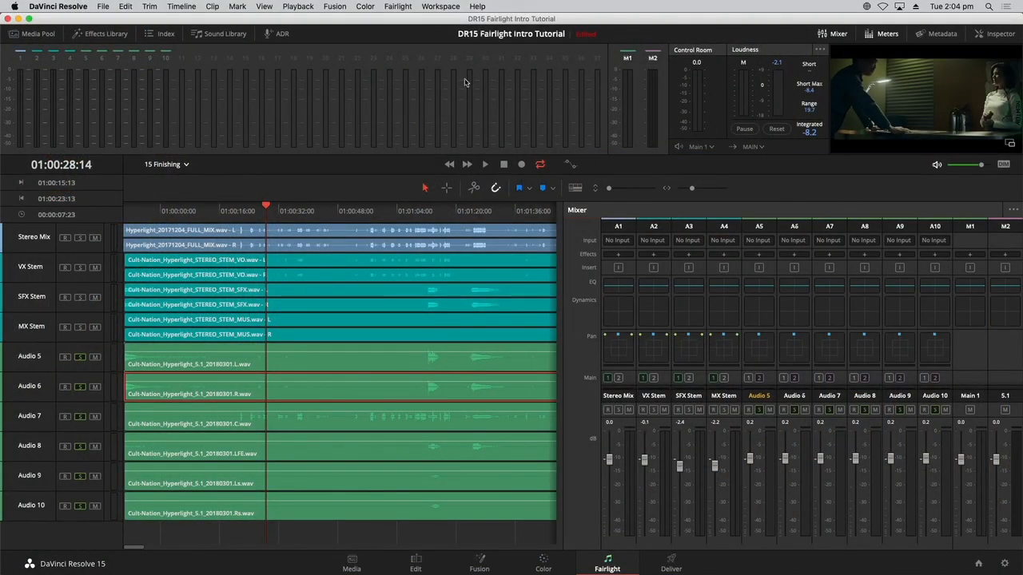
- Link tracks Audio 5 to Audio 10 into a 5.1 group
click(398, 6)
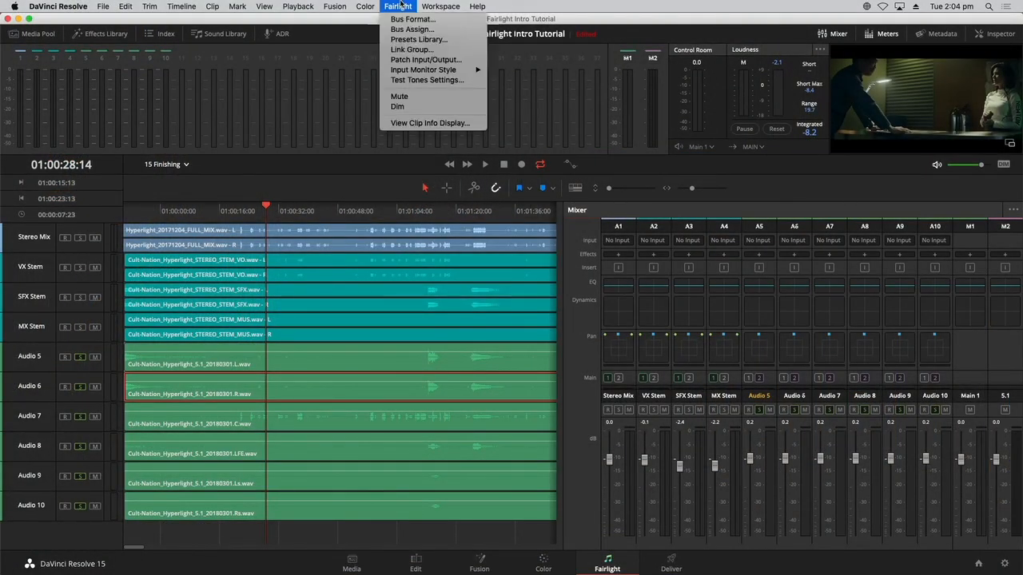
click(388, 51)
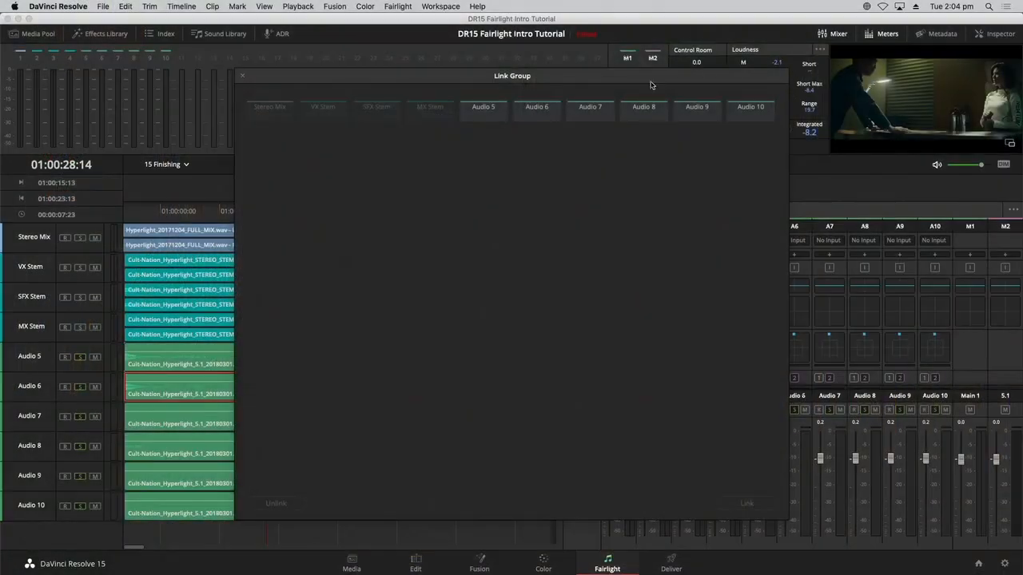
click(488, 113)
shift+click(750, 117)
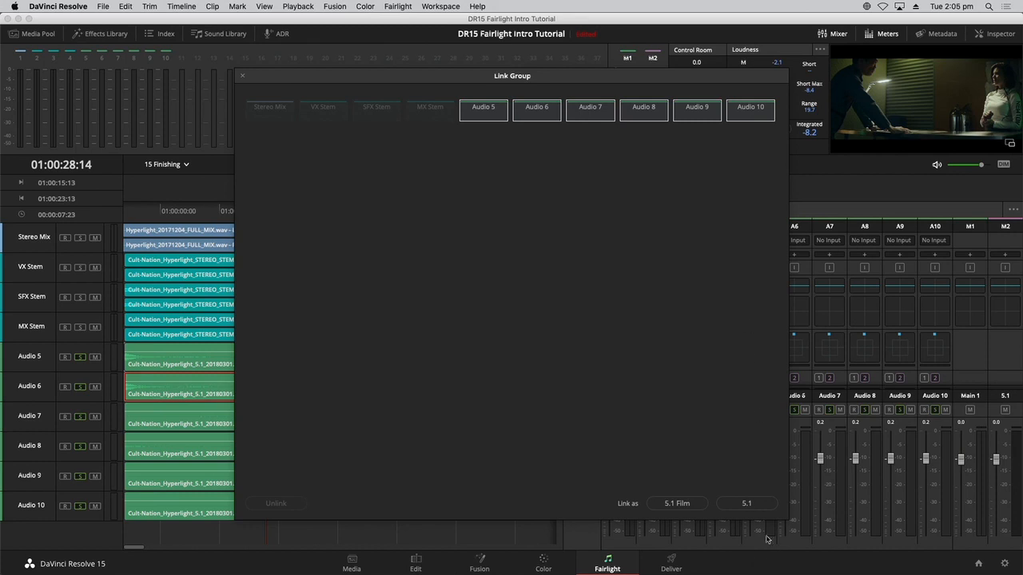
click(750, 505)
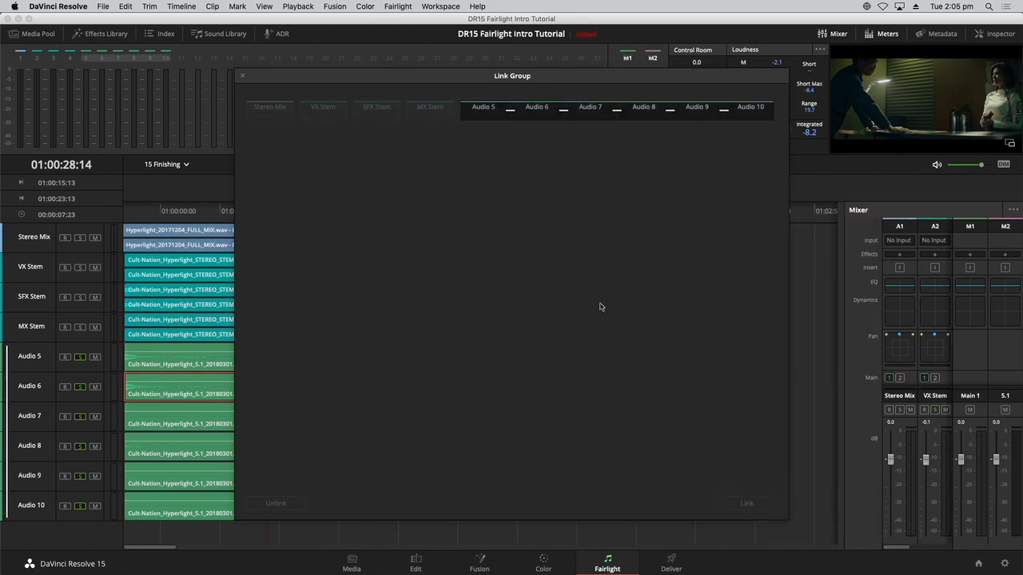
click(243, 77)
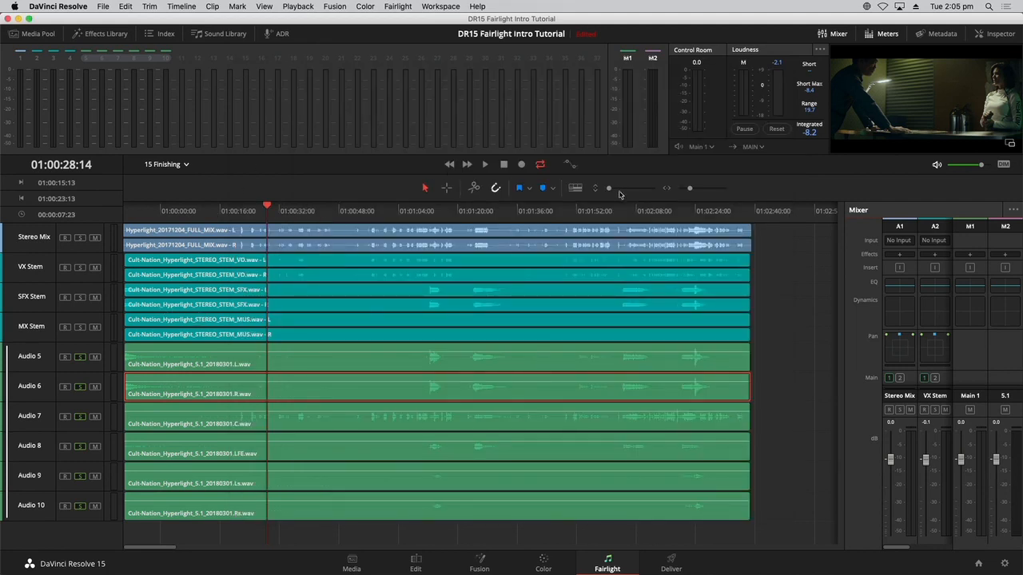
- Increase the track heights and examine the channel labels of the linked tracks Audio 5 to Audio 10
drag(609, 188, 613, 189)
drag(841, 332, 842, 358)
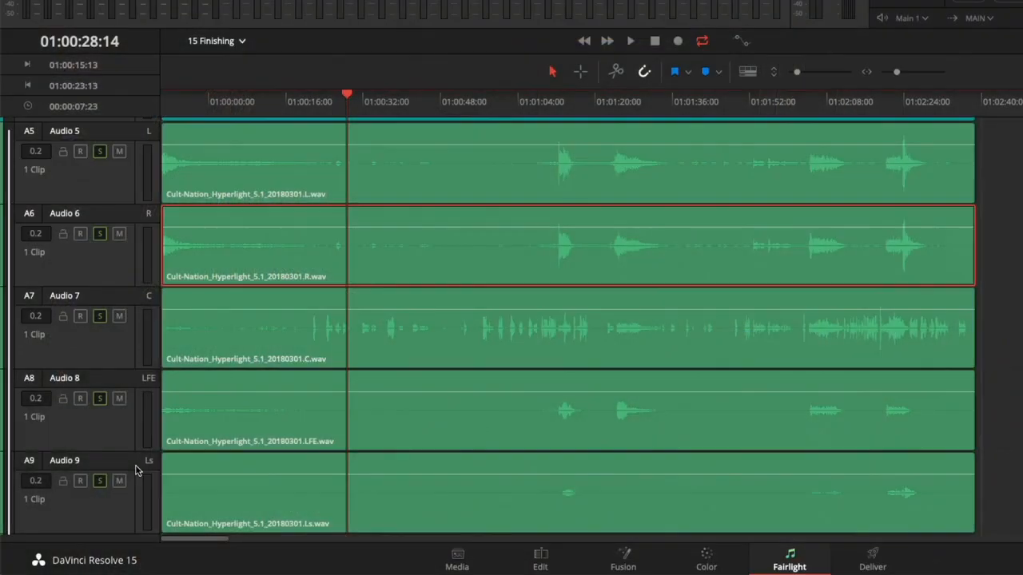
scroll(136, 470, up, 3)
scroll(135, 470, up, 1)
scroll(136, 470, down, 5)
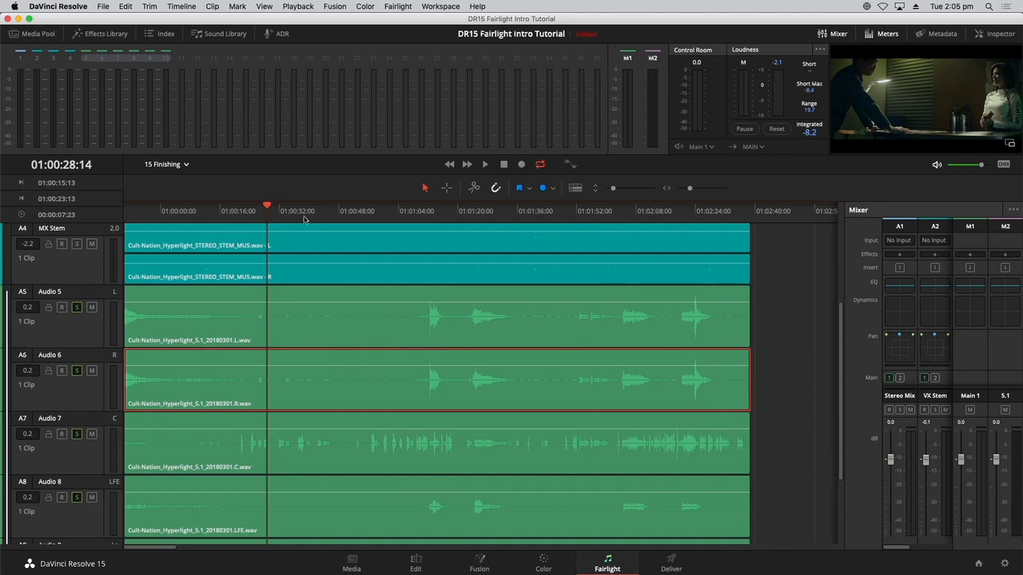
- Widen the mixer to reveal the linked Audio 5 strip, and play a short passage to check its multichannel meters
drag(843, 292, 593, 318)
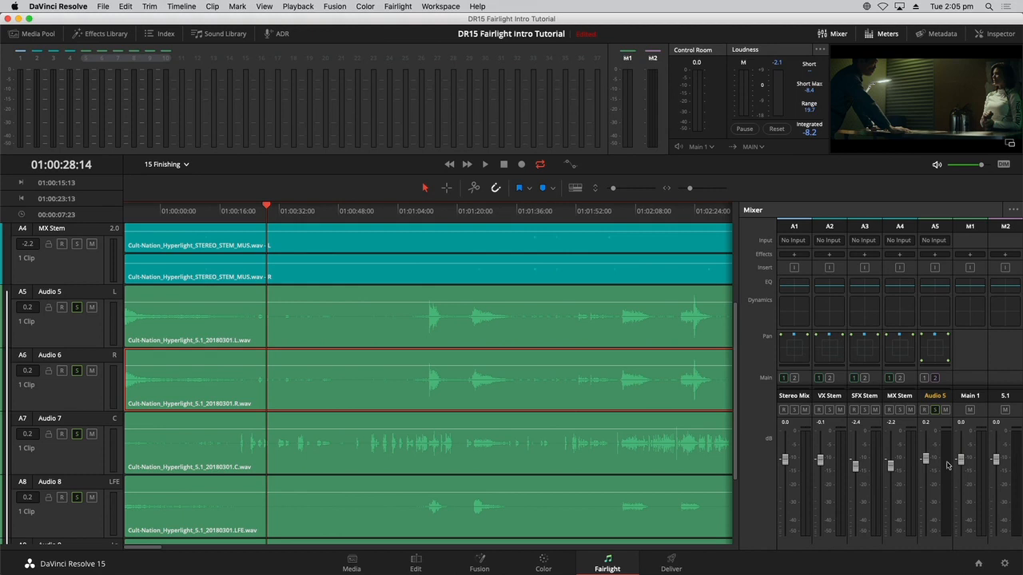
key(space)
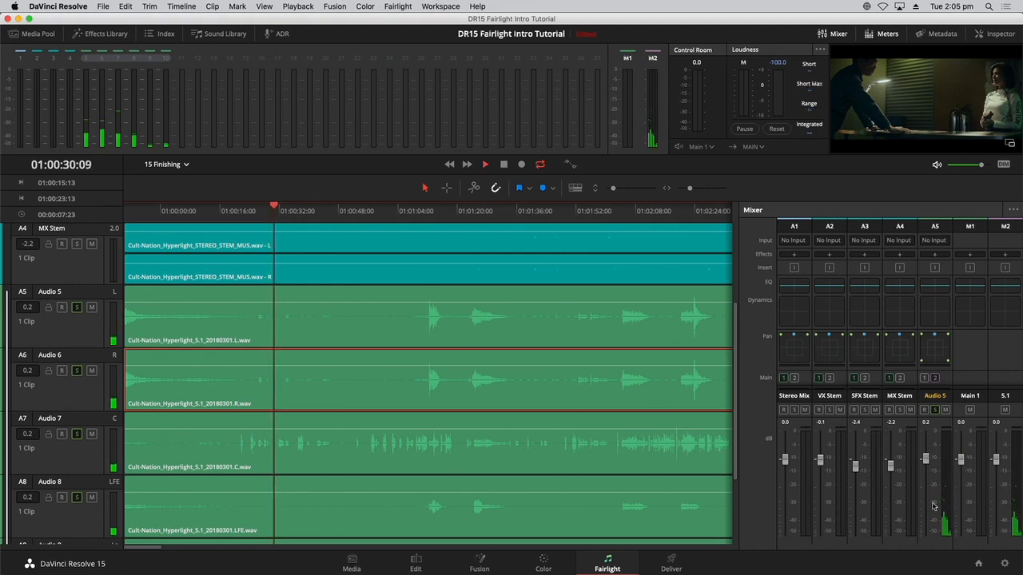
key(space)
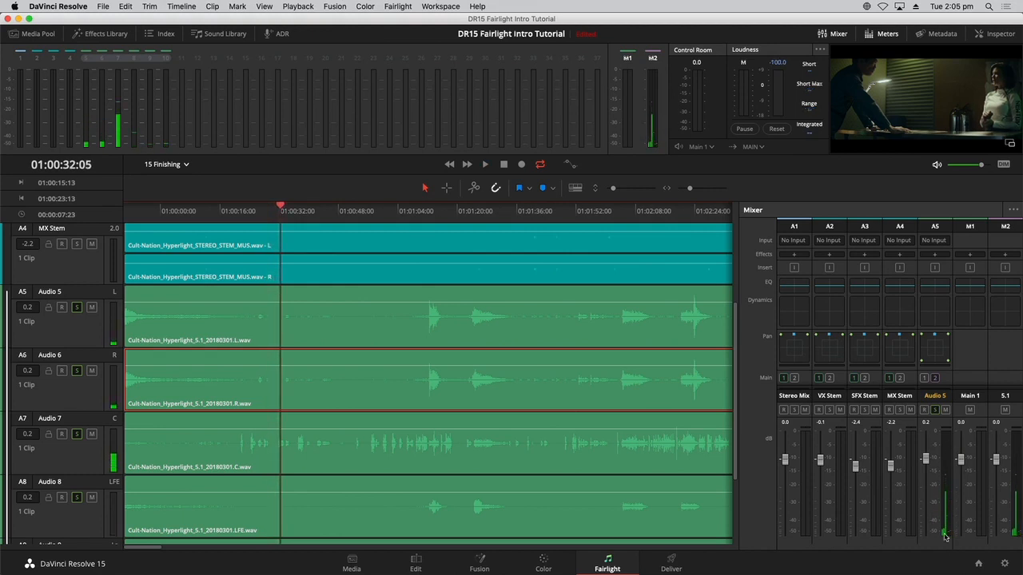
- Turn on Boom in the pan settings of the linked Audio 5 channel and raise the Boom level
double_click(919, 349)
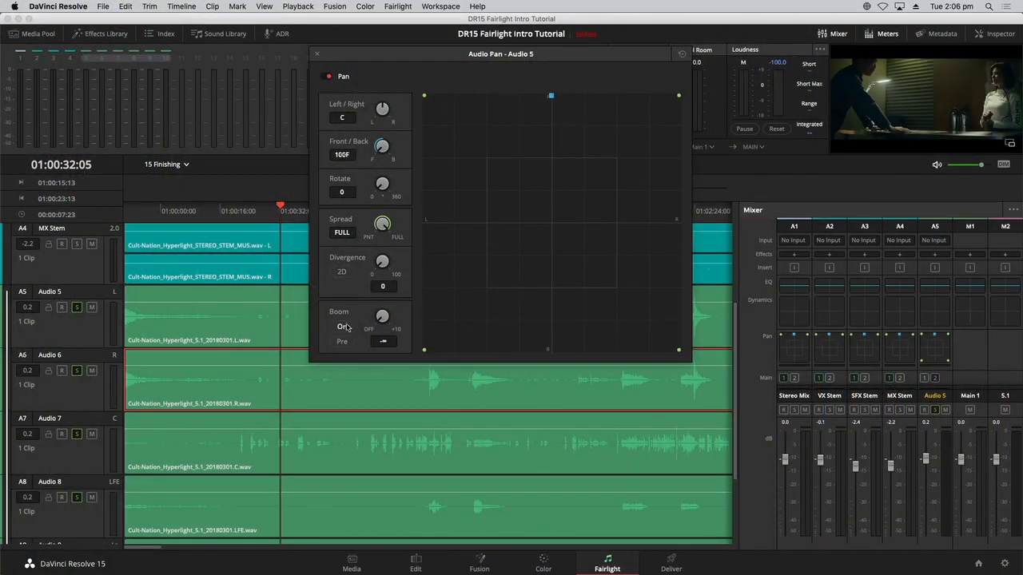
click(343, 326)
drag(383, 316, 447, 299)
drag(391, 318, 407, 310)
click(318, 55)
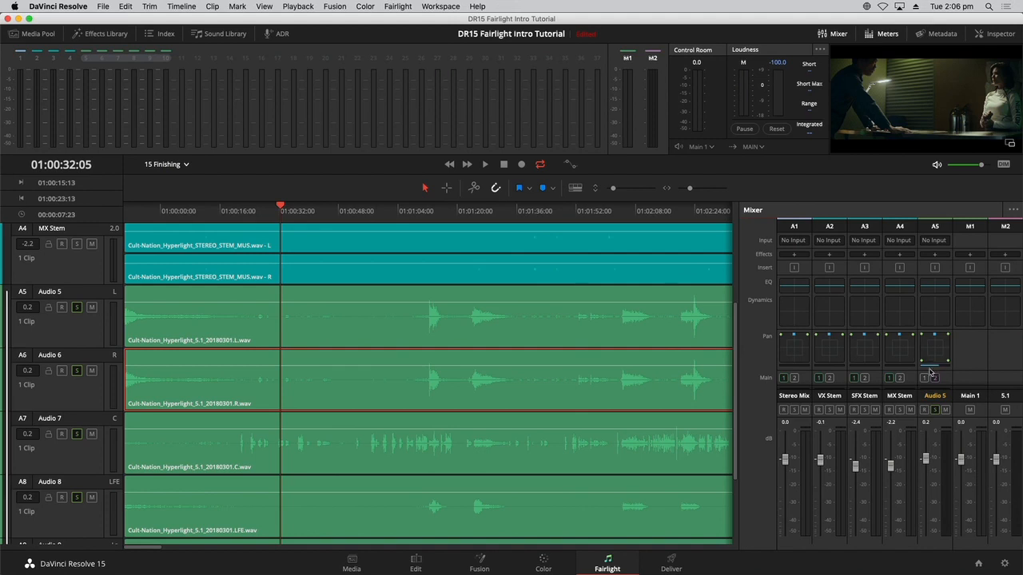
- Switch control room monitoring to the 5.1 main and play the linked surround tracks from about 01:01:12 to check their levels
click(710, 147)
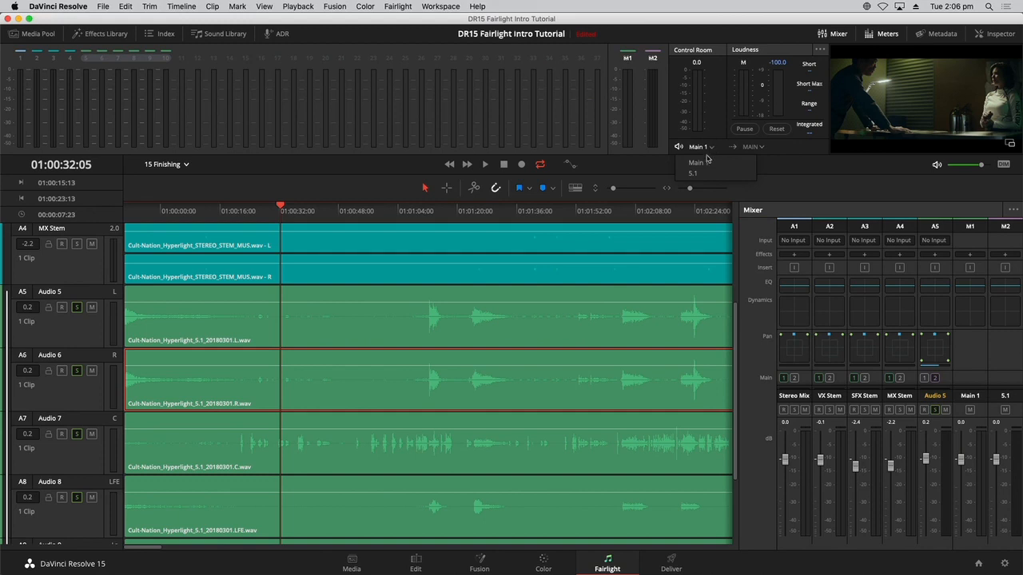
click(690, 173)
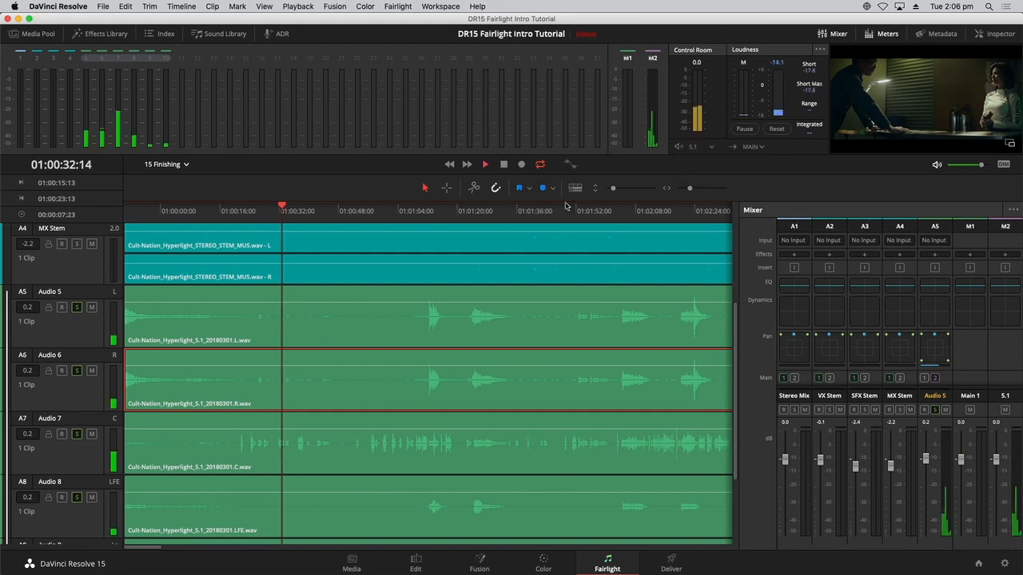
click(426, 210)
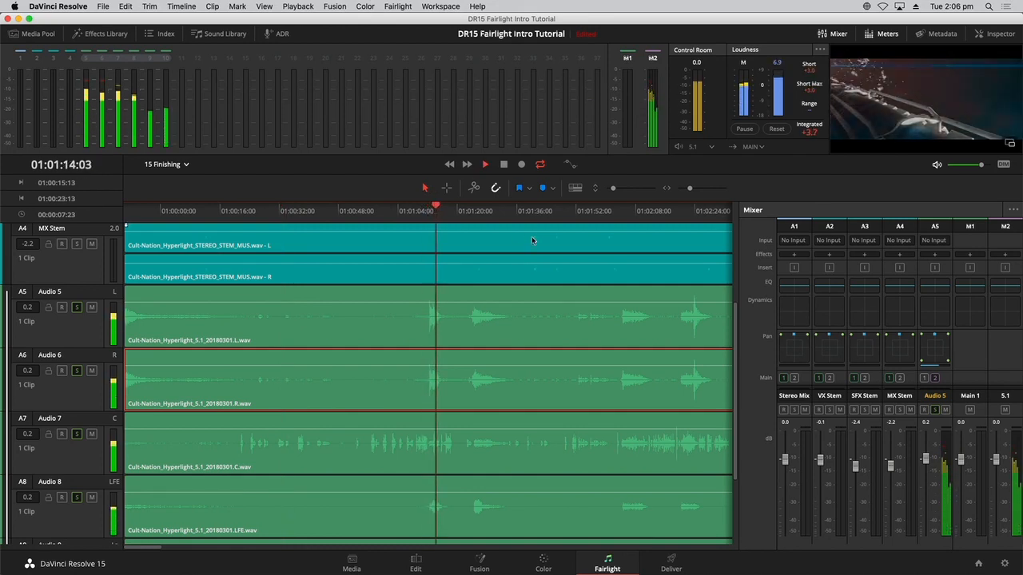
key(space)
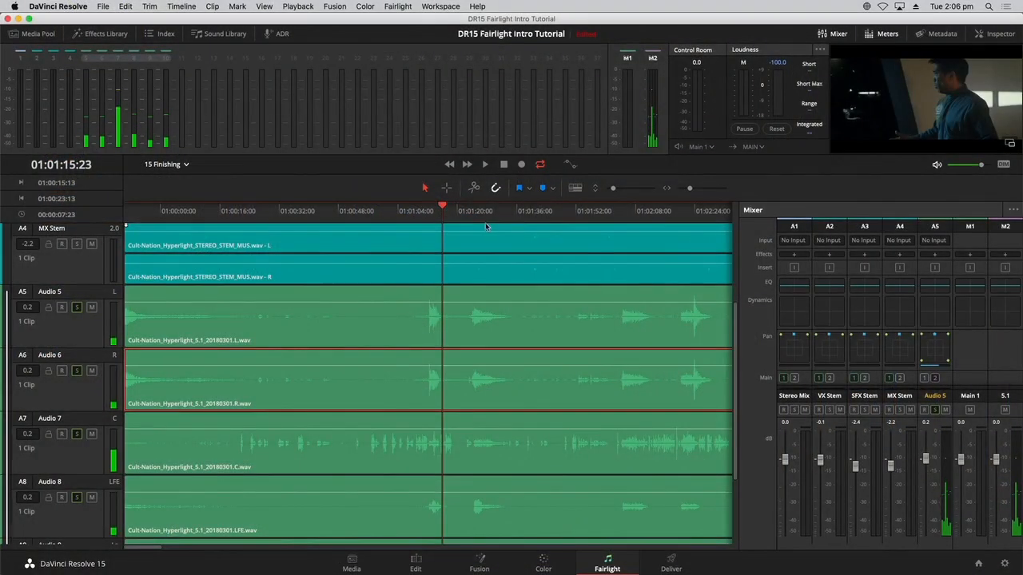
- Solo the VX Stem, SFX Stem and MX Stem tracks instead of the surround tracks and play a short passage
scroll(559, 256, down, 3)
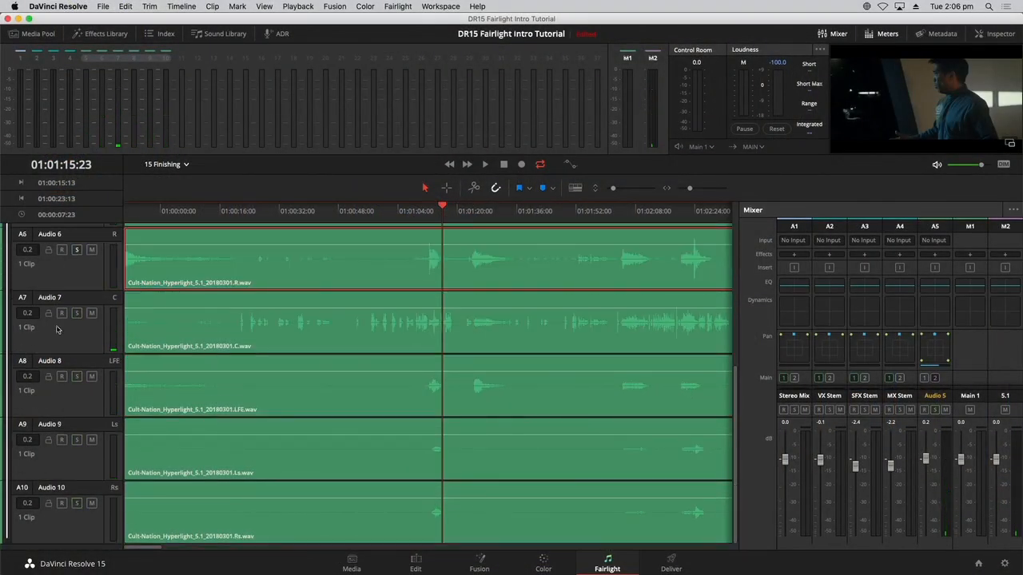
scroll(96, 388, up, 5)
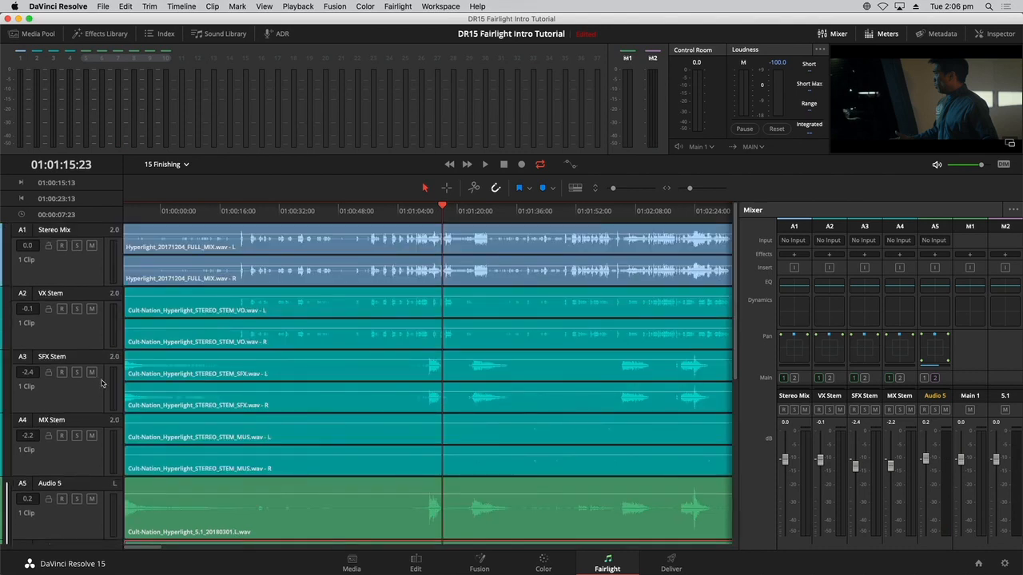
drag(74, 314, 74, 464)
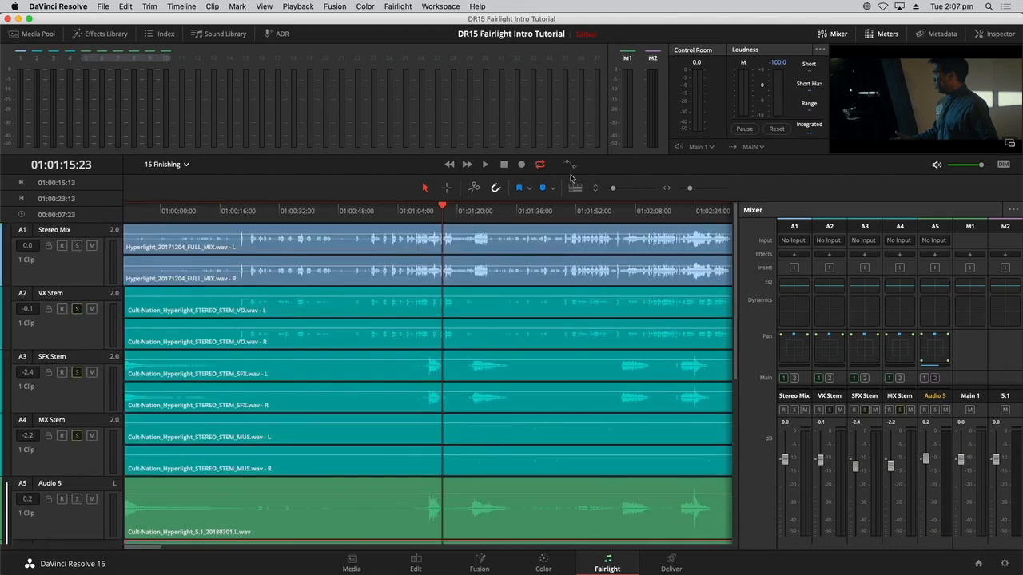
key(space)
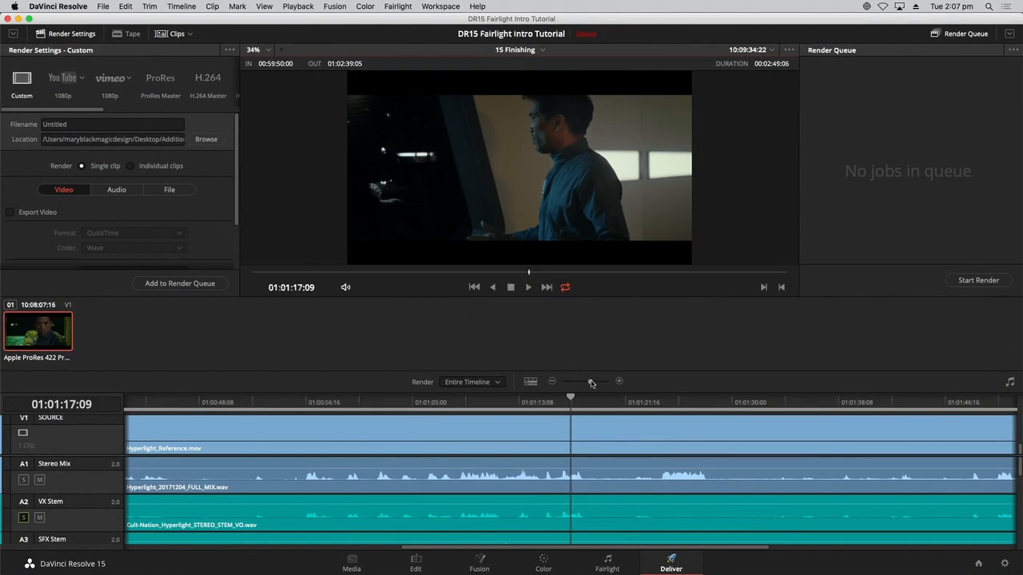
- On the Deliver page, zoom out to see the whole timeline, choose the Audio Only render preset and show its audio export settings
drag(592, 383, 584, 384)
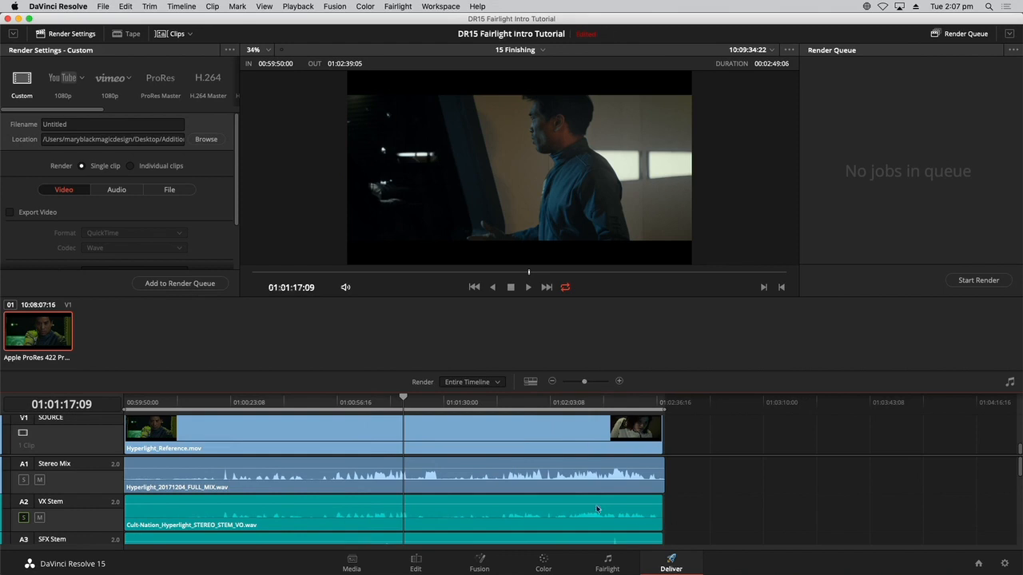
mouse_move(1020, 463)
mouse_down()
mouse_move(1021, 543)
mouse_move(1010, 448)
mouse_up()
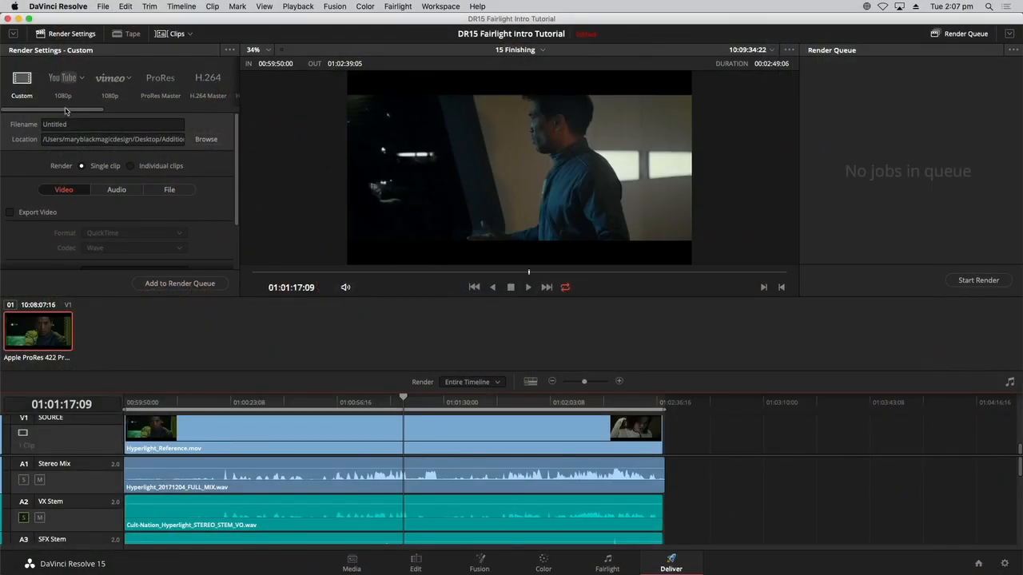
drag(65, 111, 220, 112)
click(215, 82)
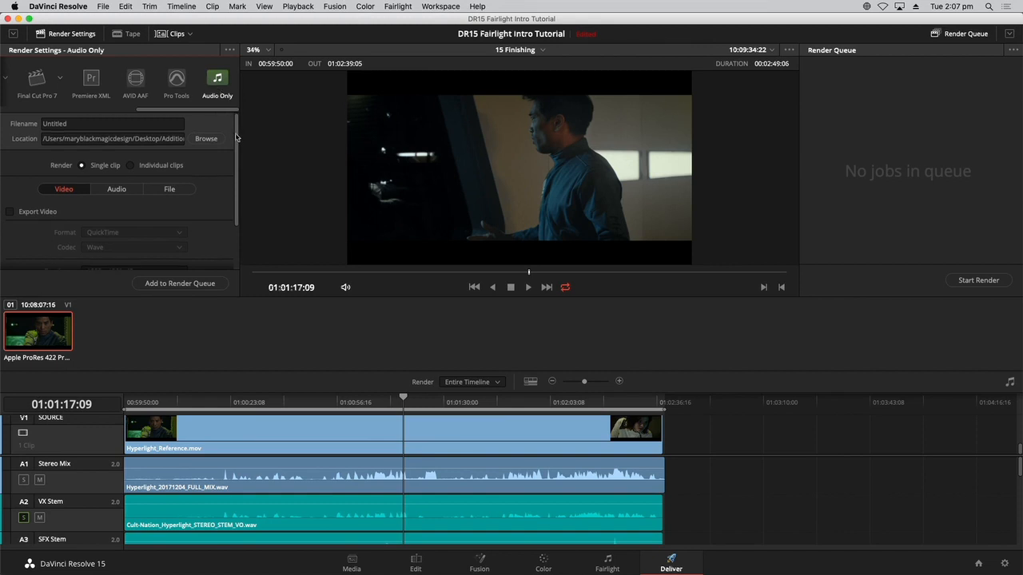
scroll(237, 137, down, 1)
click(114, 184)
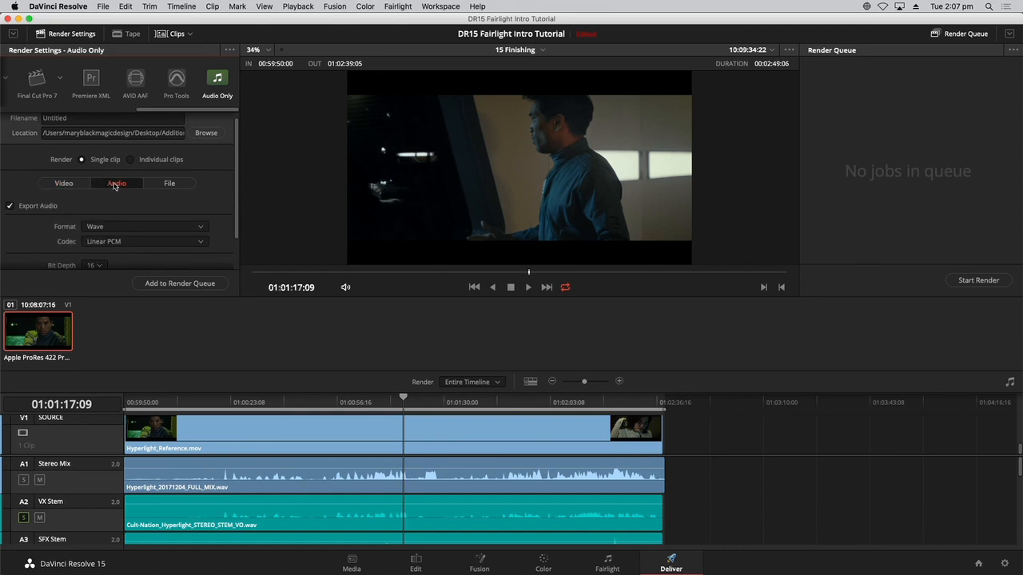
scroll(235, 176, up, 1)
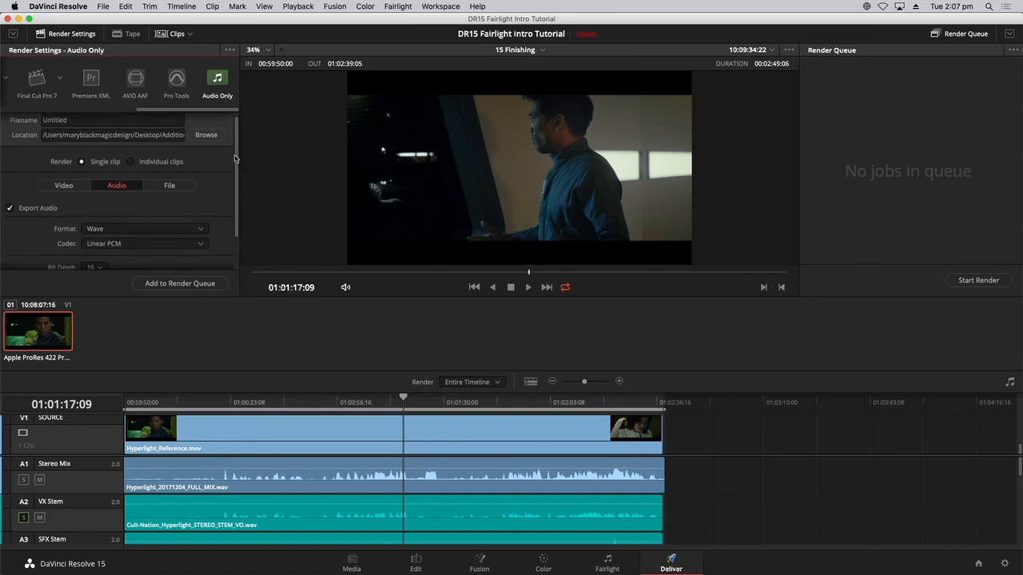
- Name the render file "Hyperlight mix" and set its save location to the Documents folder
click(90, 126)
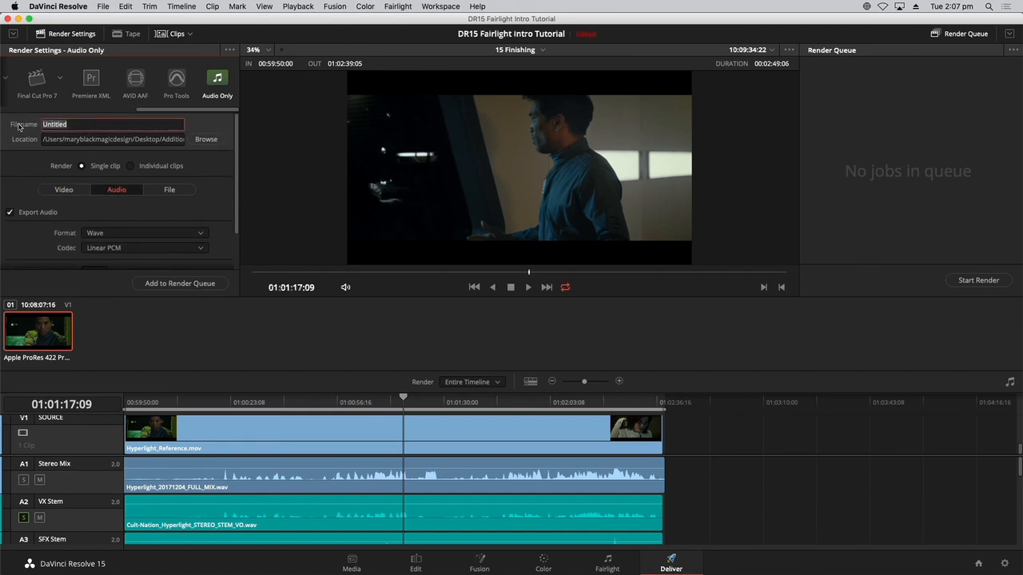
text(Hyperlight mix)
click(137, 140)
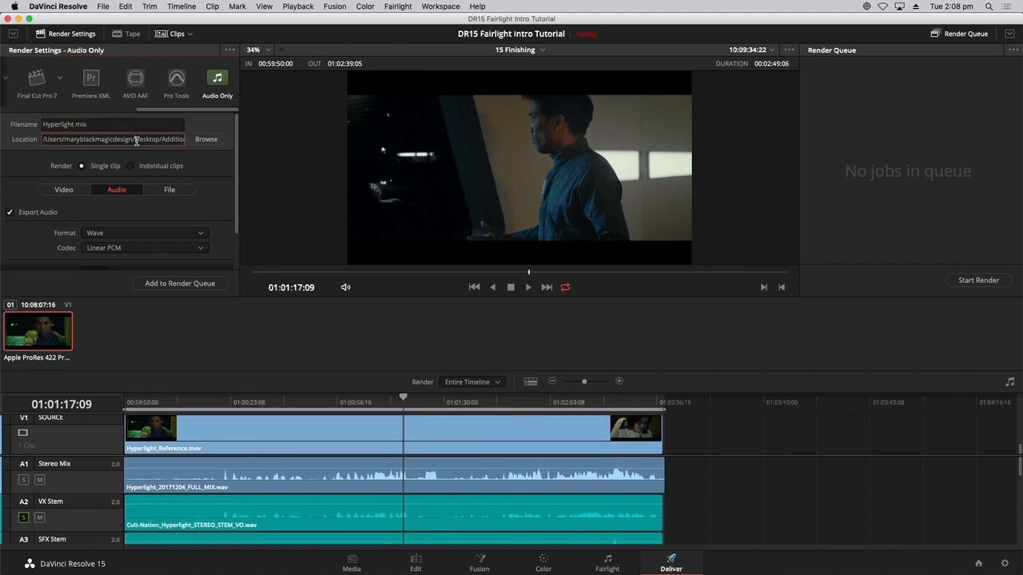
click(203, 140)
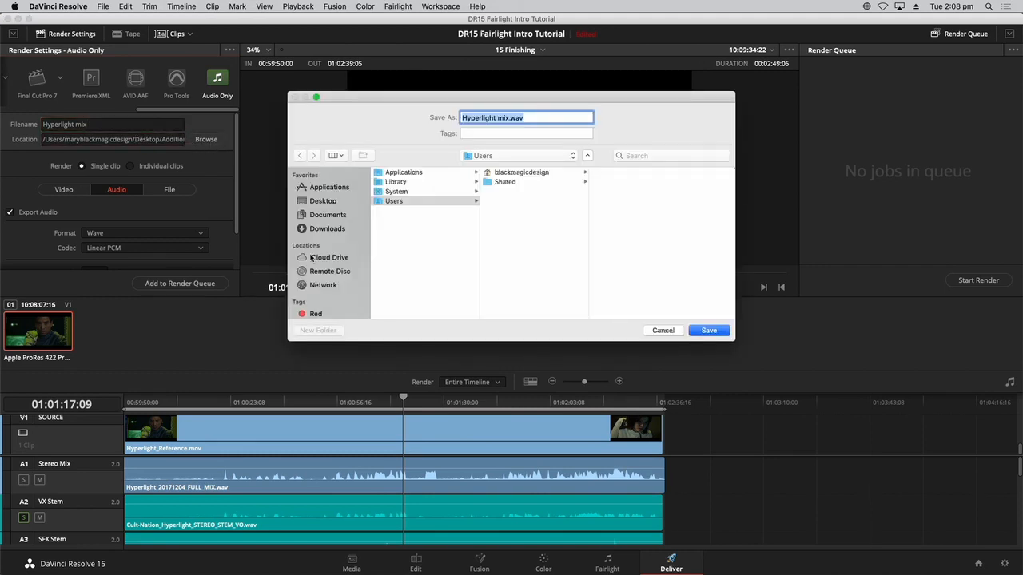
click(327, 215)
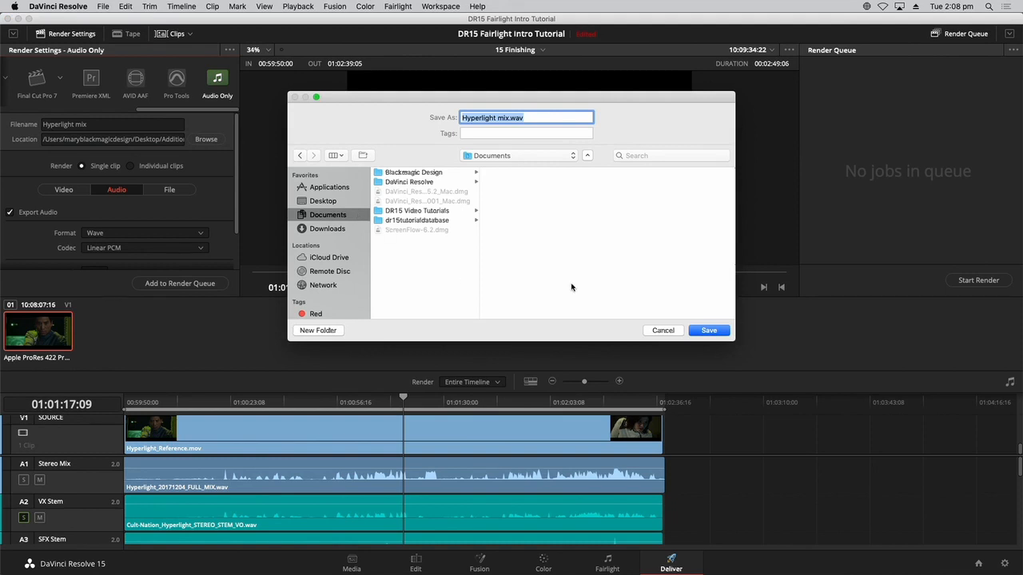
click(710, 331)
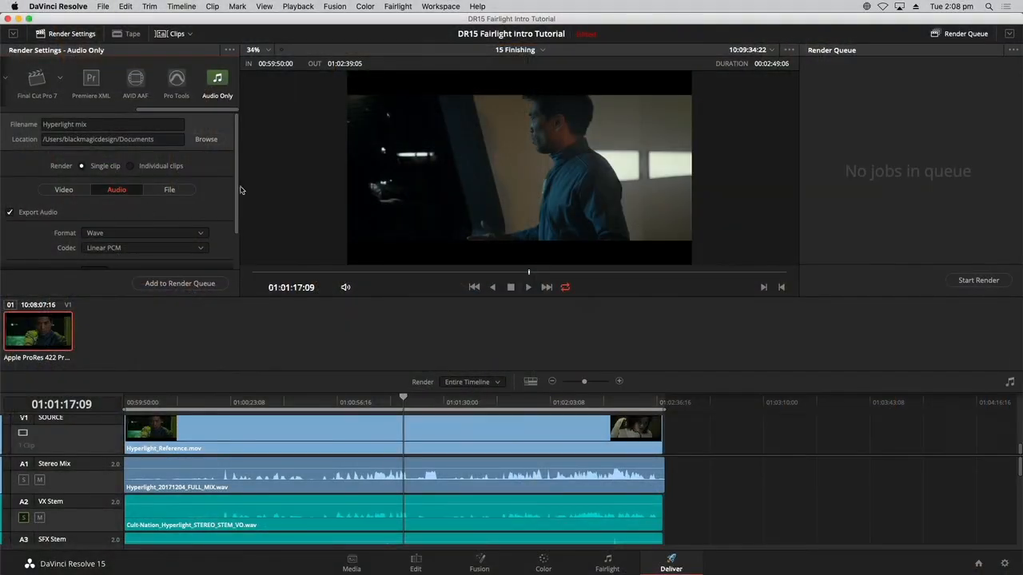
- Add two output tracks to the audio render, using 5.1 for Output Track 2 and Timeline Track for Output Track 3
scroll(238, 193, down, 3)
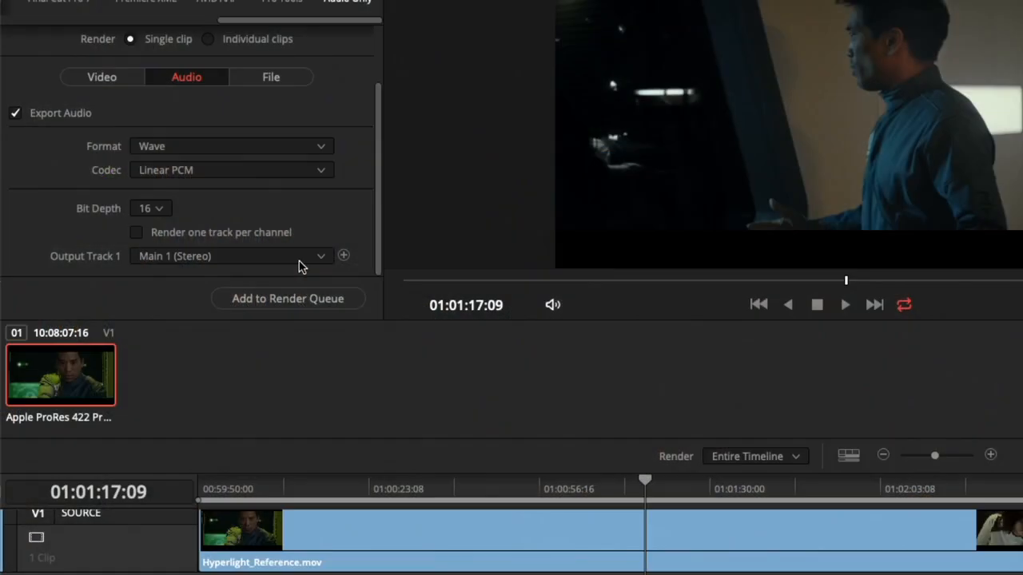
click(344, 256)
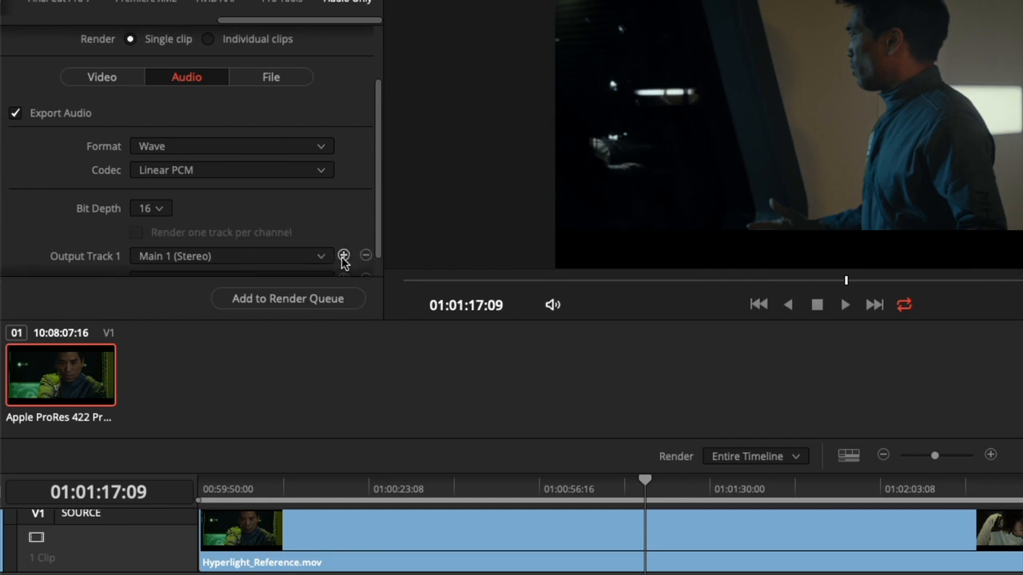
scroll(379, 232, down, 1)
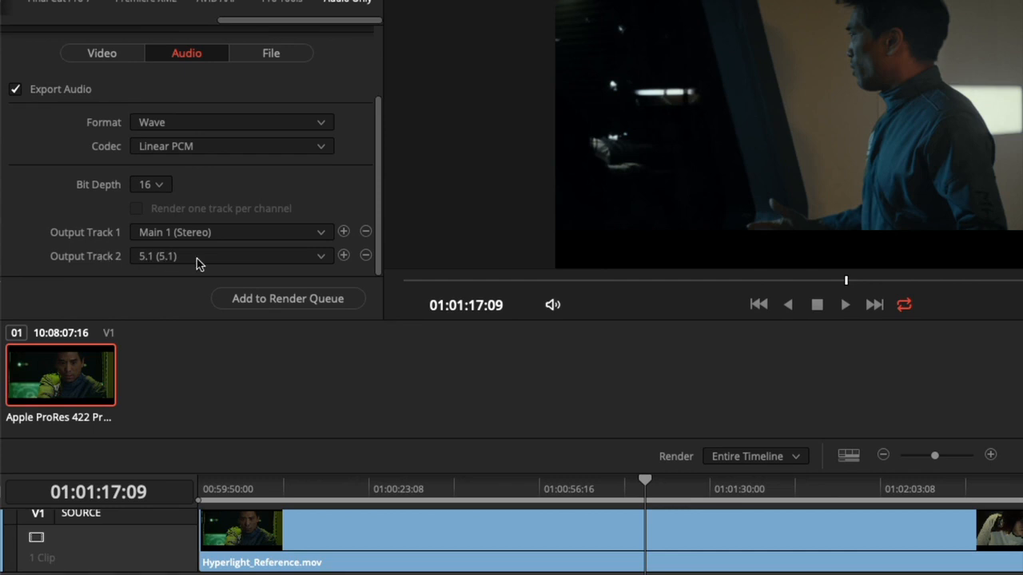
click(343, 256)
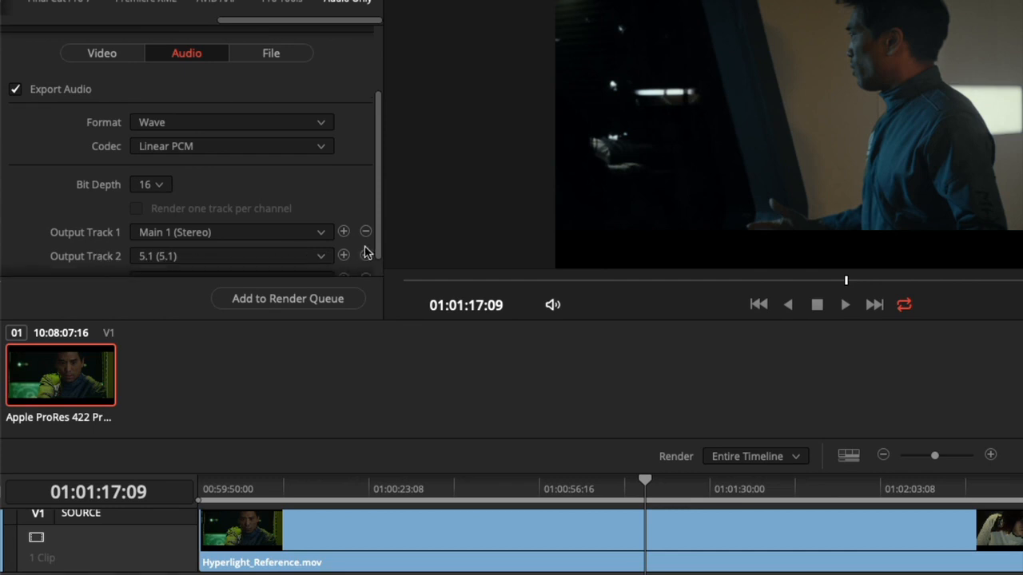
scroll(379, 248, down, 1)
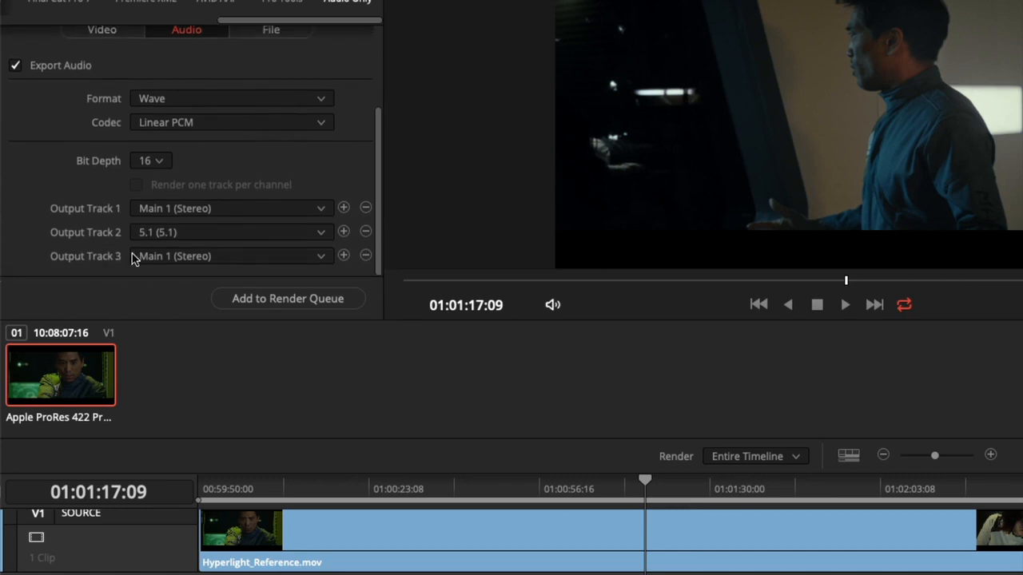
click(194, 257)
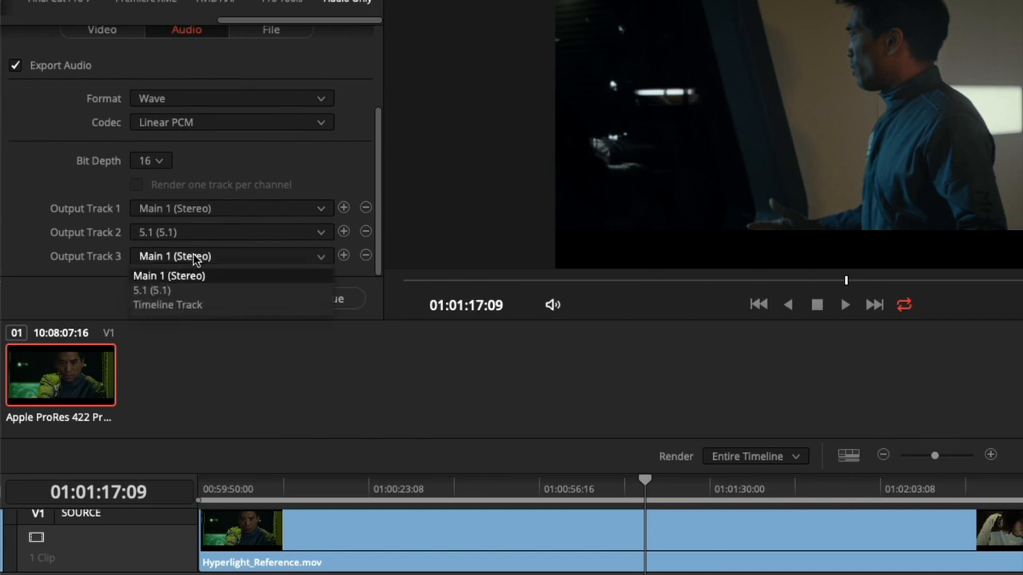
click(209, 306)
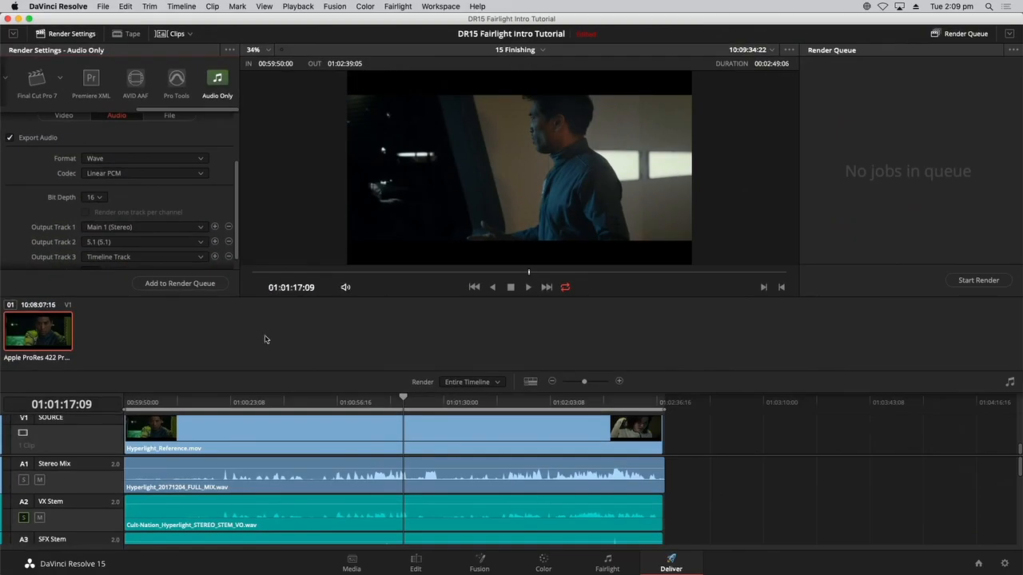
- Back on the Fairlight page, unlink the Audio 5 to Audio 10 group and widen the mixer to show their separate strips
click(607, 562)
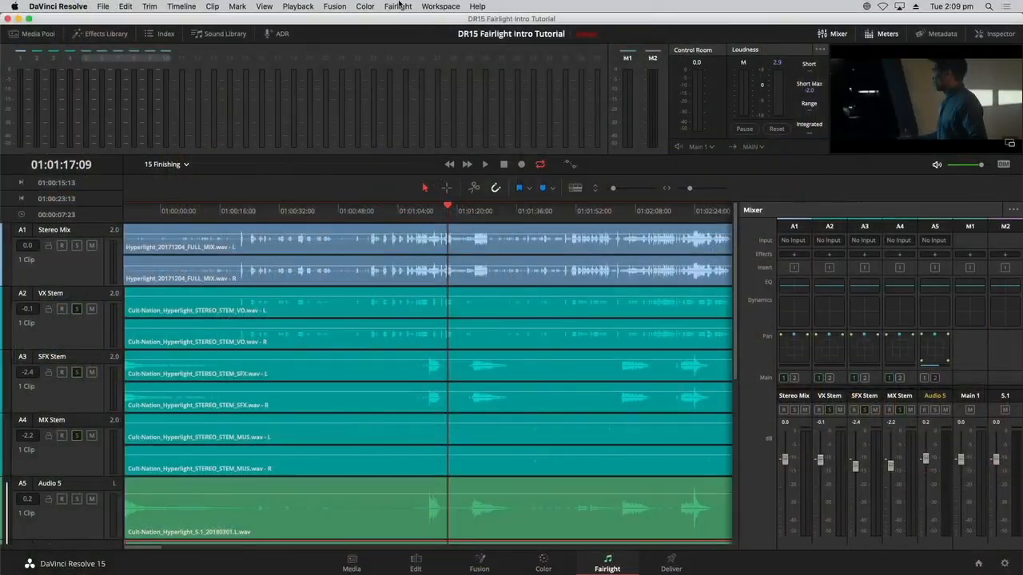
click(397, 6)
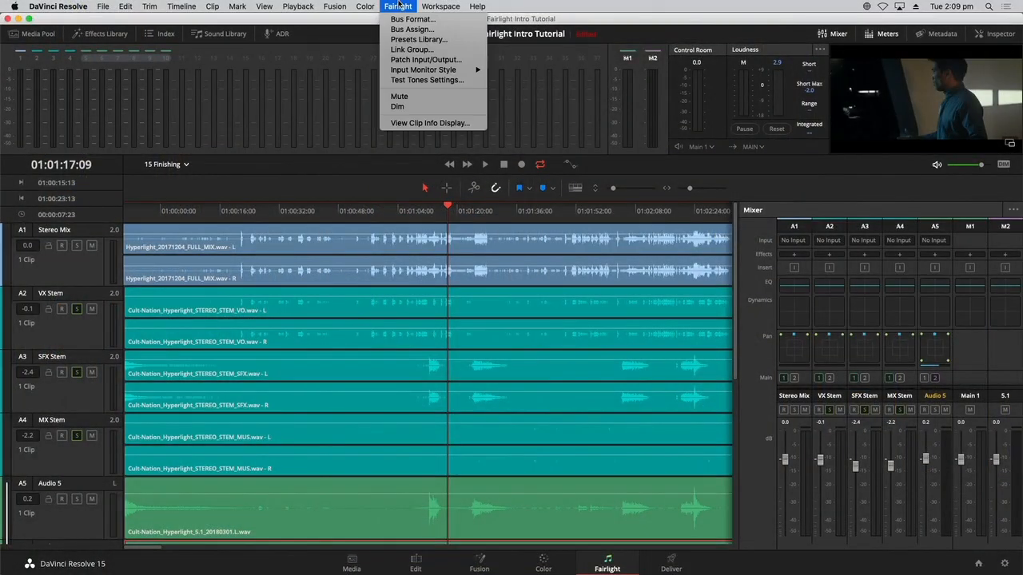
click(404, 50)
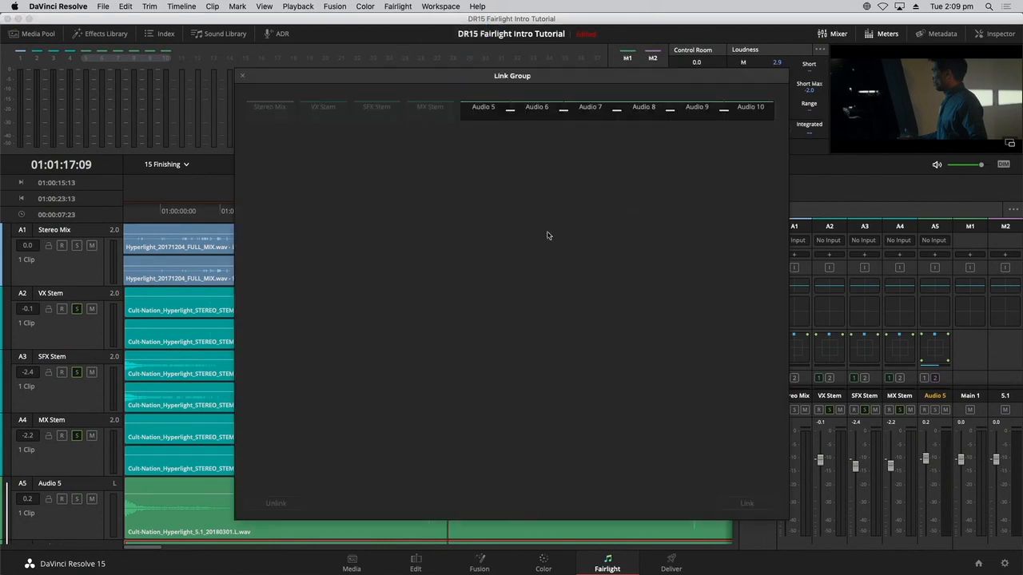
click(539, 113)
click(268, 503)
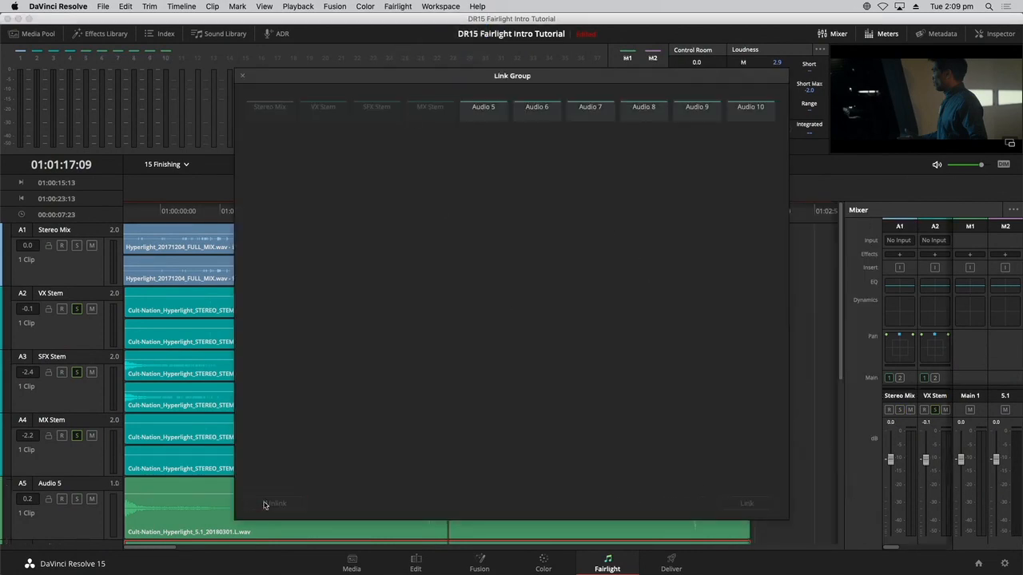
click(244, 77)
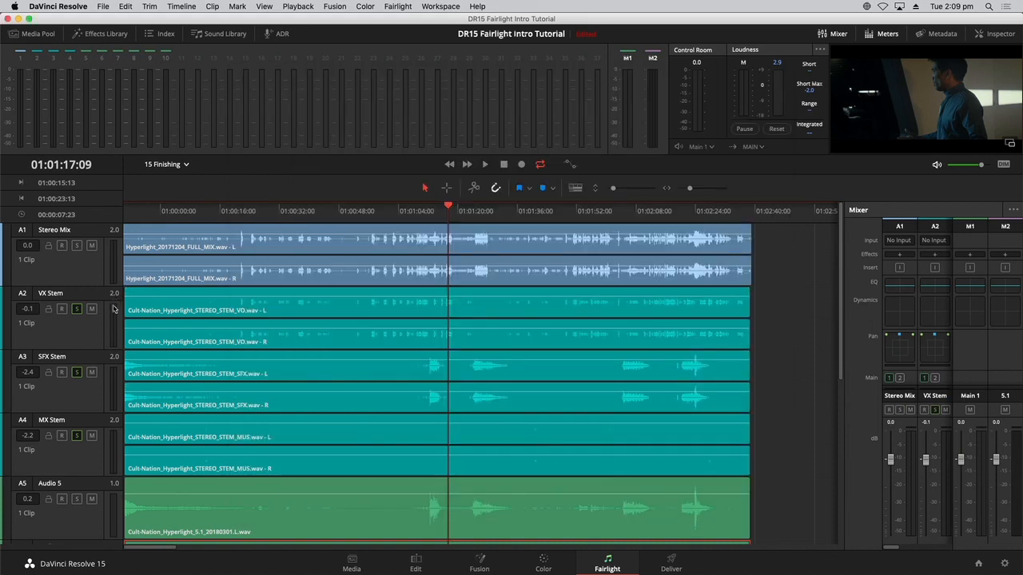
scroll(100, 515, down, 5)
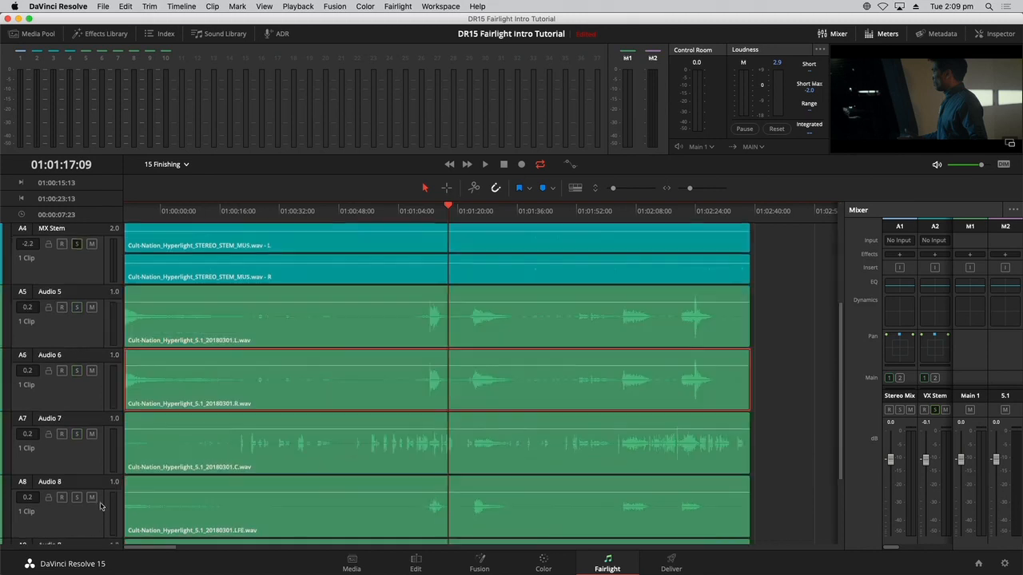
drag(843, 396, 446, 459)
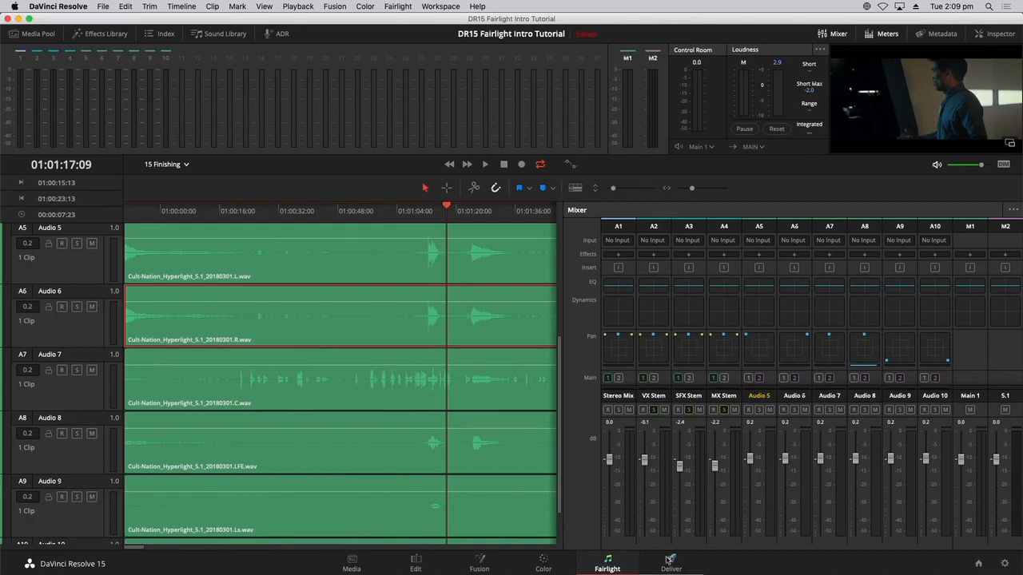
- Return to the Deliver page and add a fourth output track after Output Track 3, keeping that one as Timeline Track
click(671, 561)
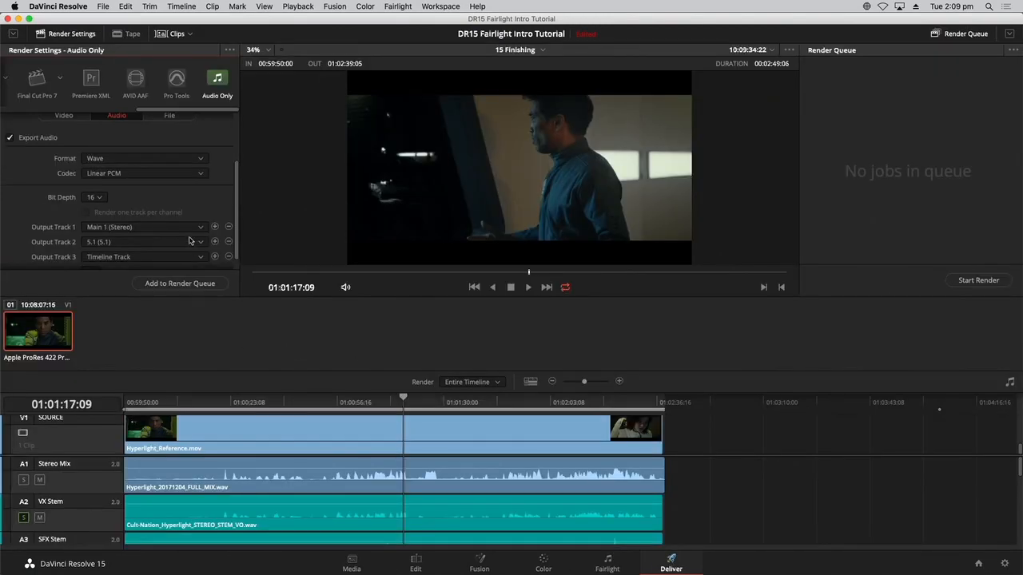
drag(237, 229, 236, 270)
click(142, 243)
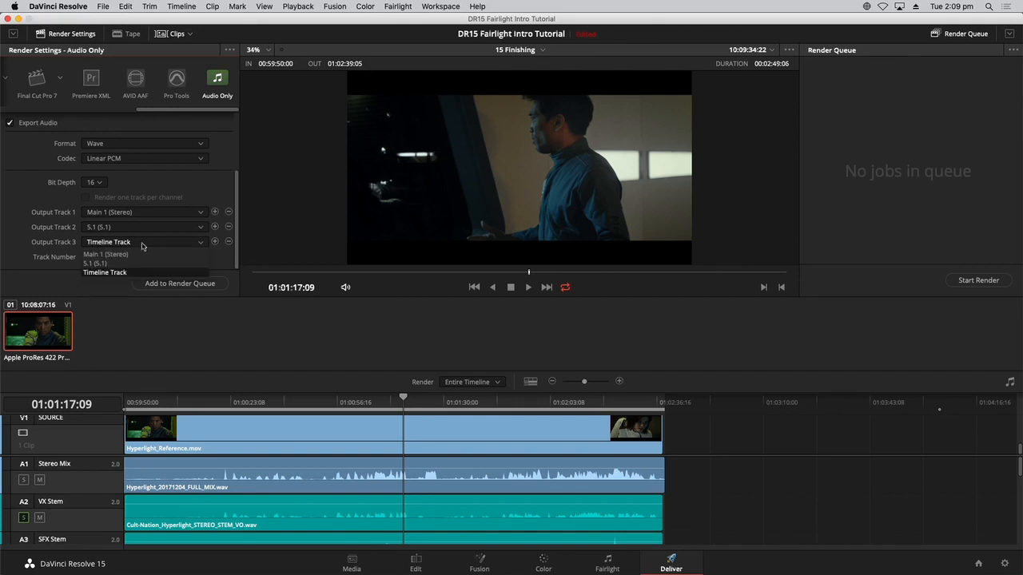
click(142, 245)
click(214, 242)
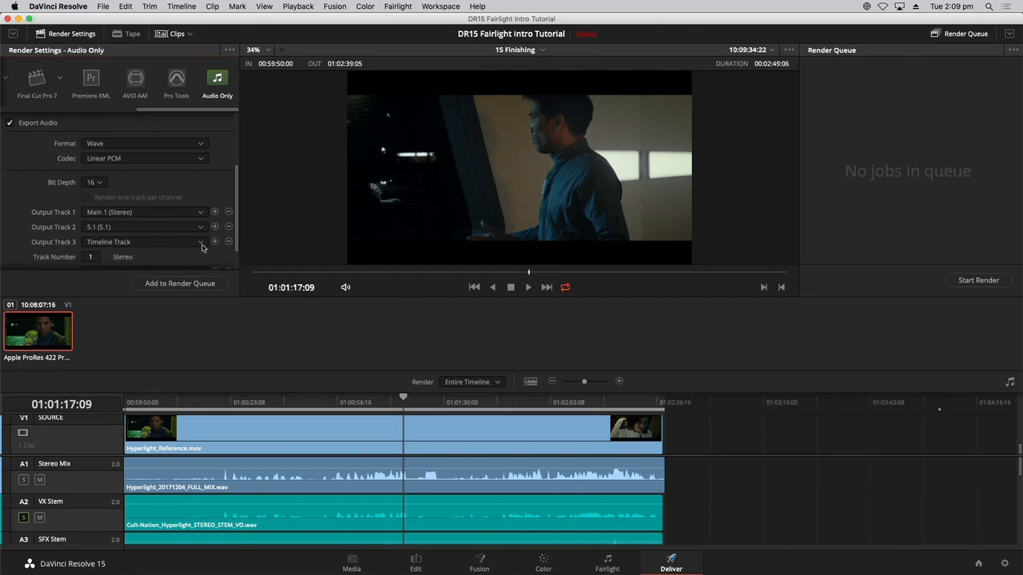
- Remove Output Track 4 and Output Track 3 from the audio render, leaving only the stereo main and 5.1 outputs
drag(236, 237, 233, 275)
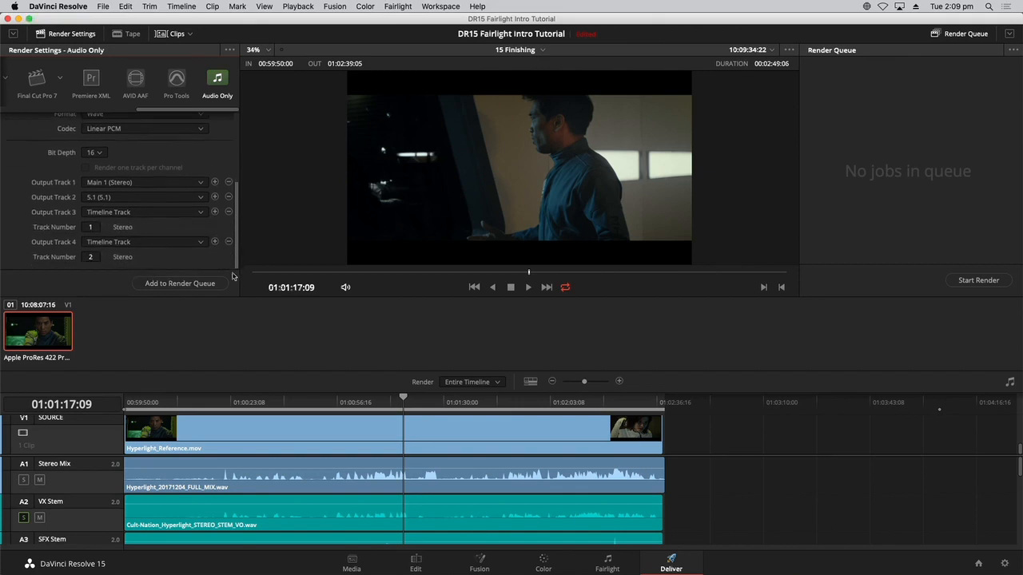
click(200, 244)
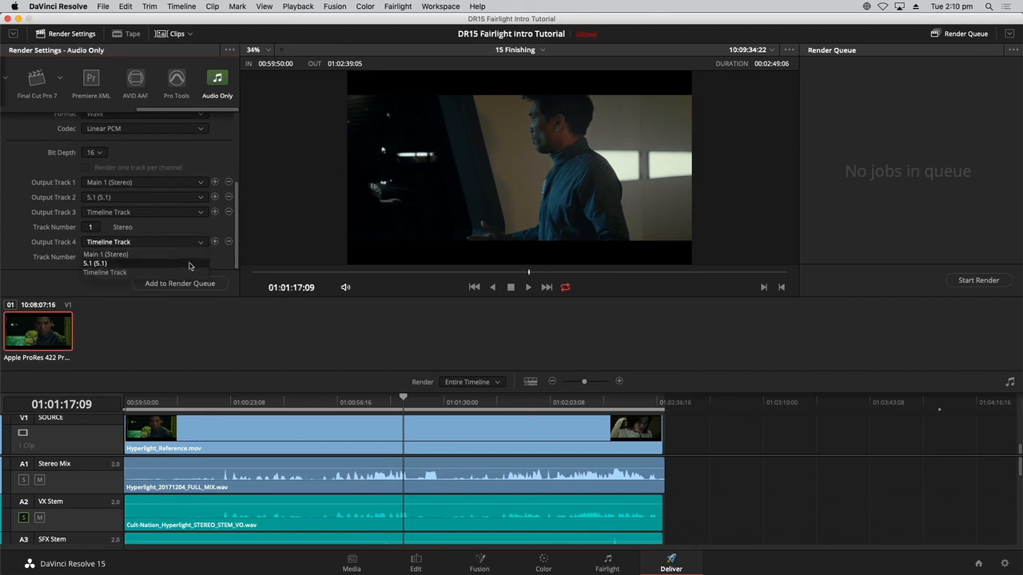
click(188, 273)
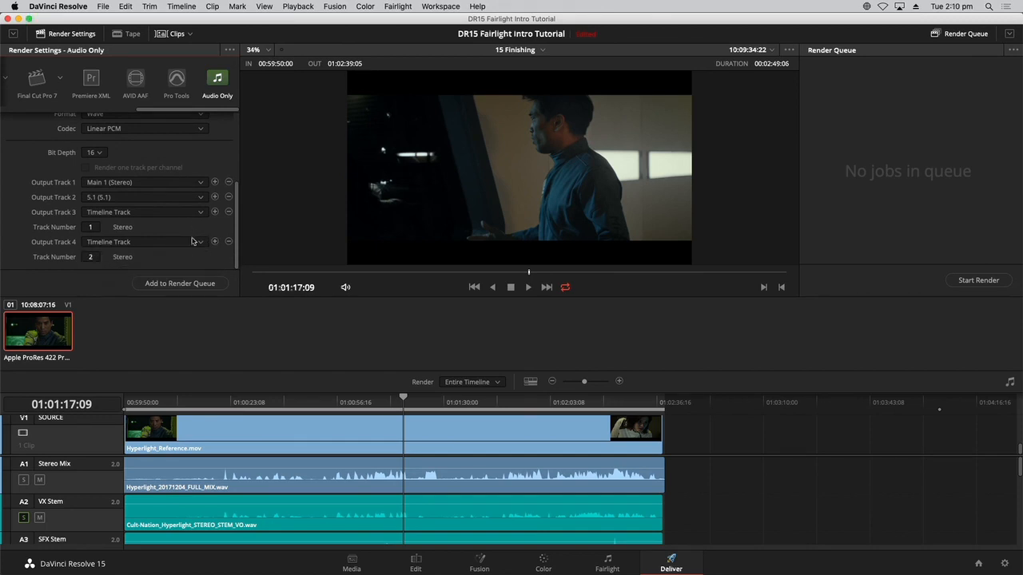
click(228, 241)
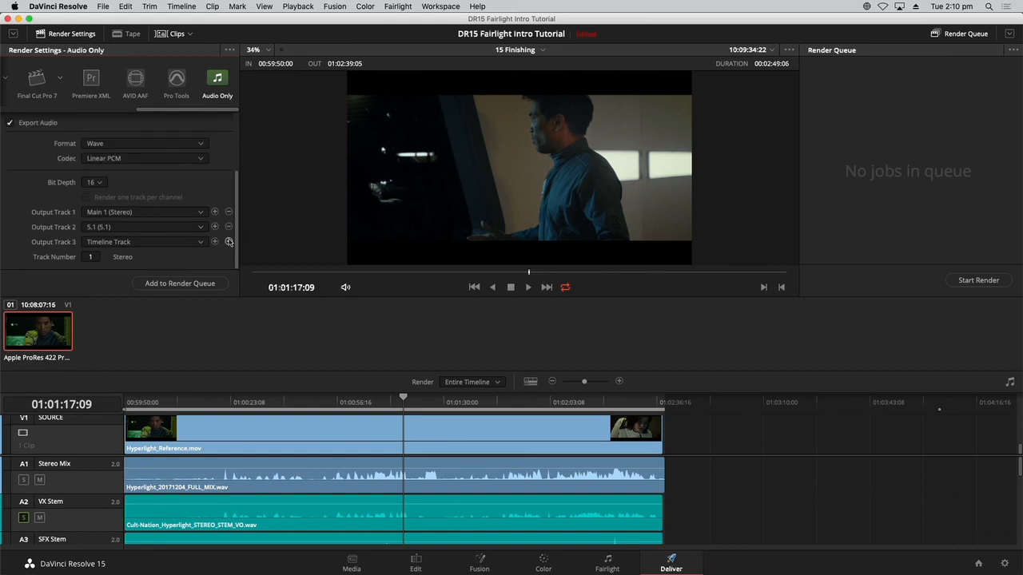
click(228, 242)
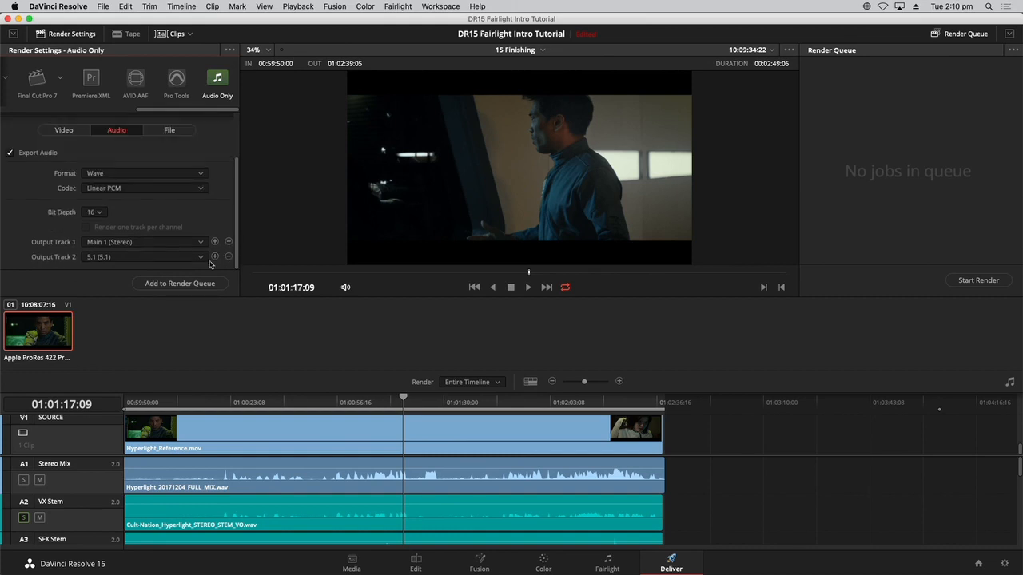
- Add Output Track 3 again as Timeline Track with track number 6, and add a fourth output track after it
click(214, 256)
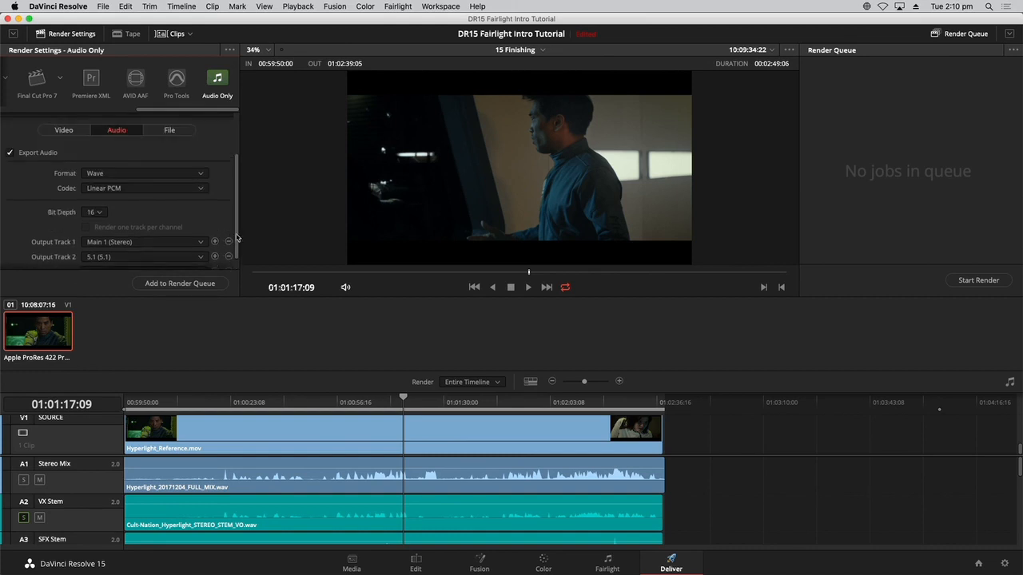
scroll(208, 248, down, 1)
click(188, 257)
click(182, 287)
scroll(235, 246, down, 1)
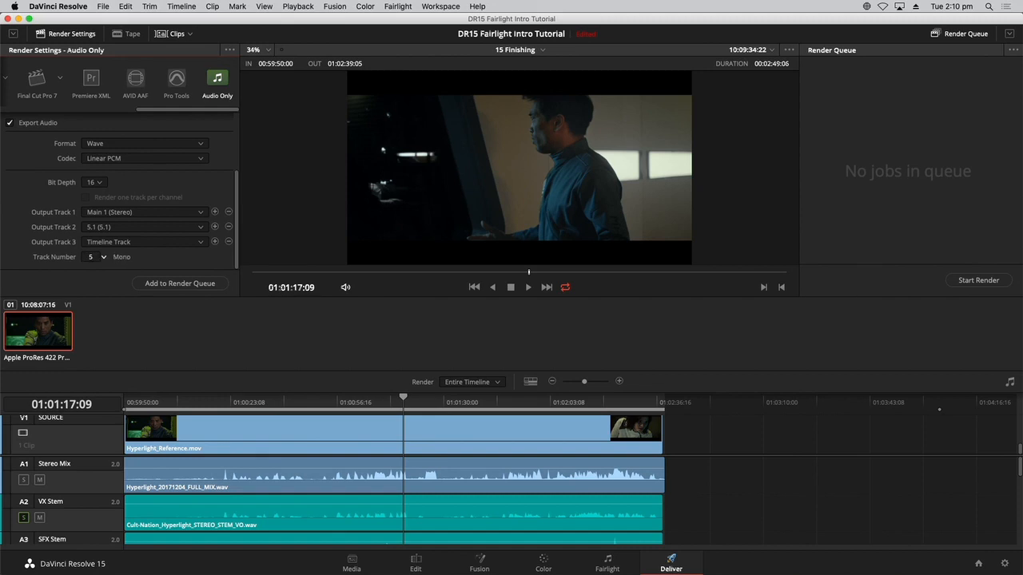
click(214, 243)
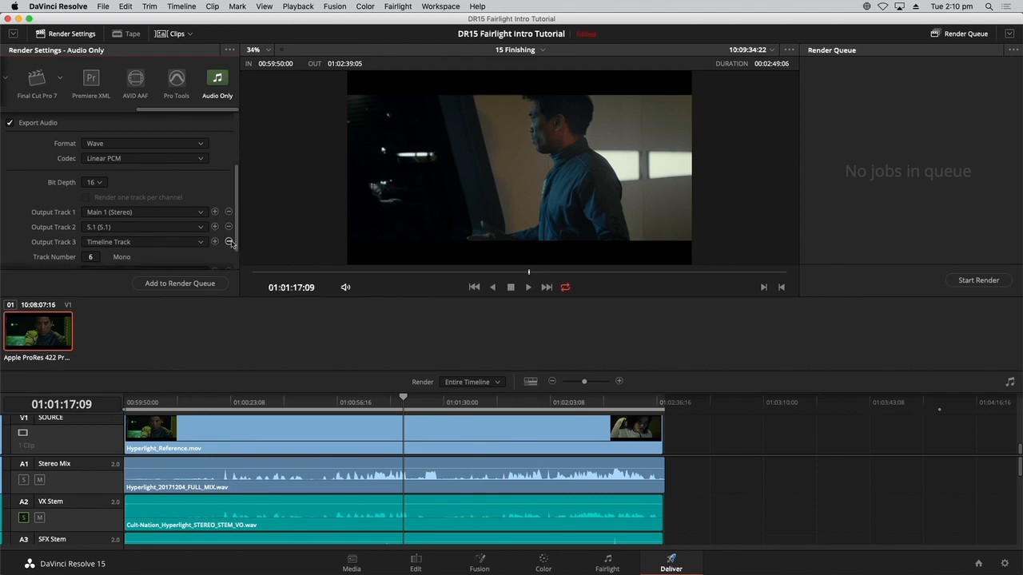
drag(237, 244, 238, 274)
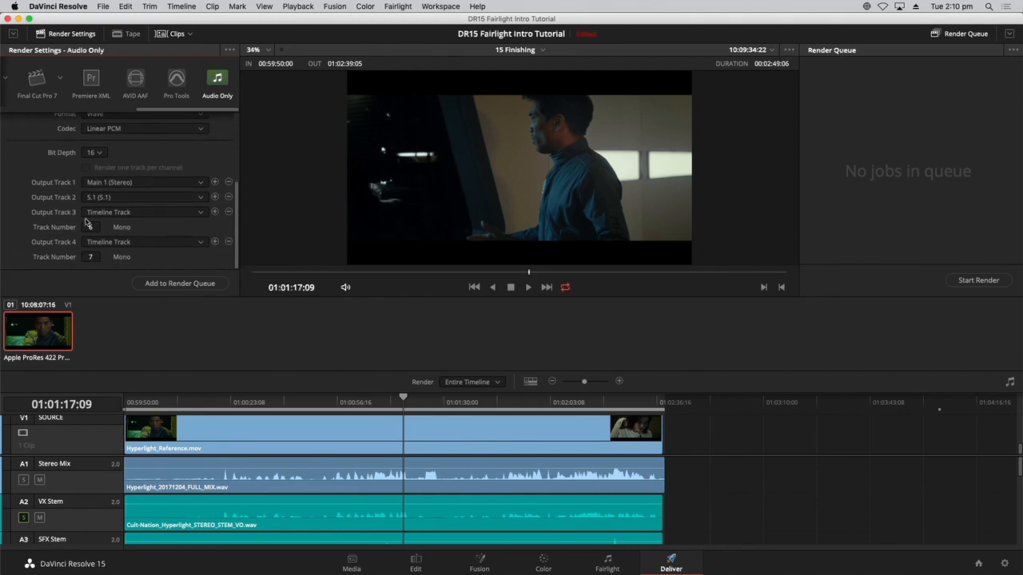